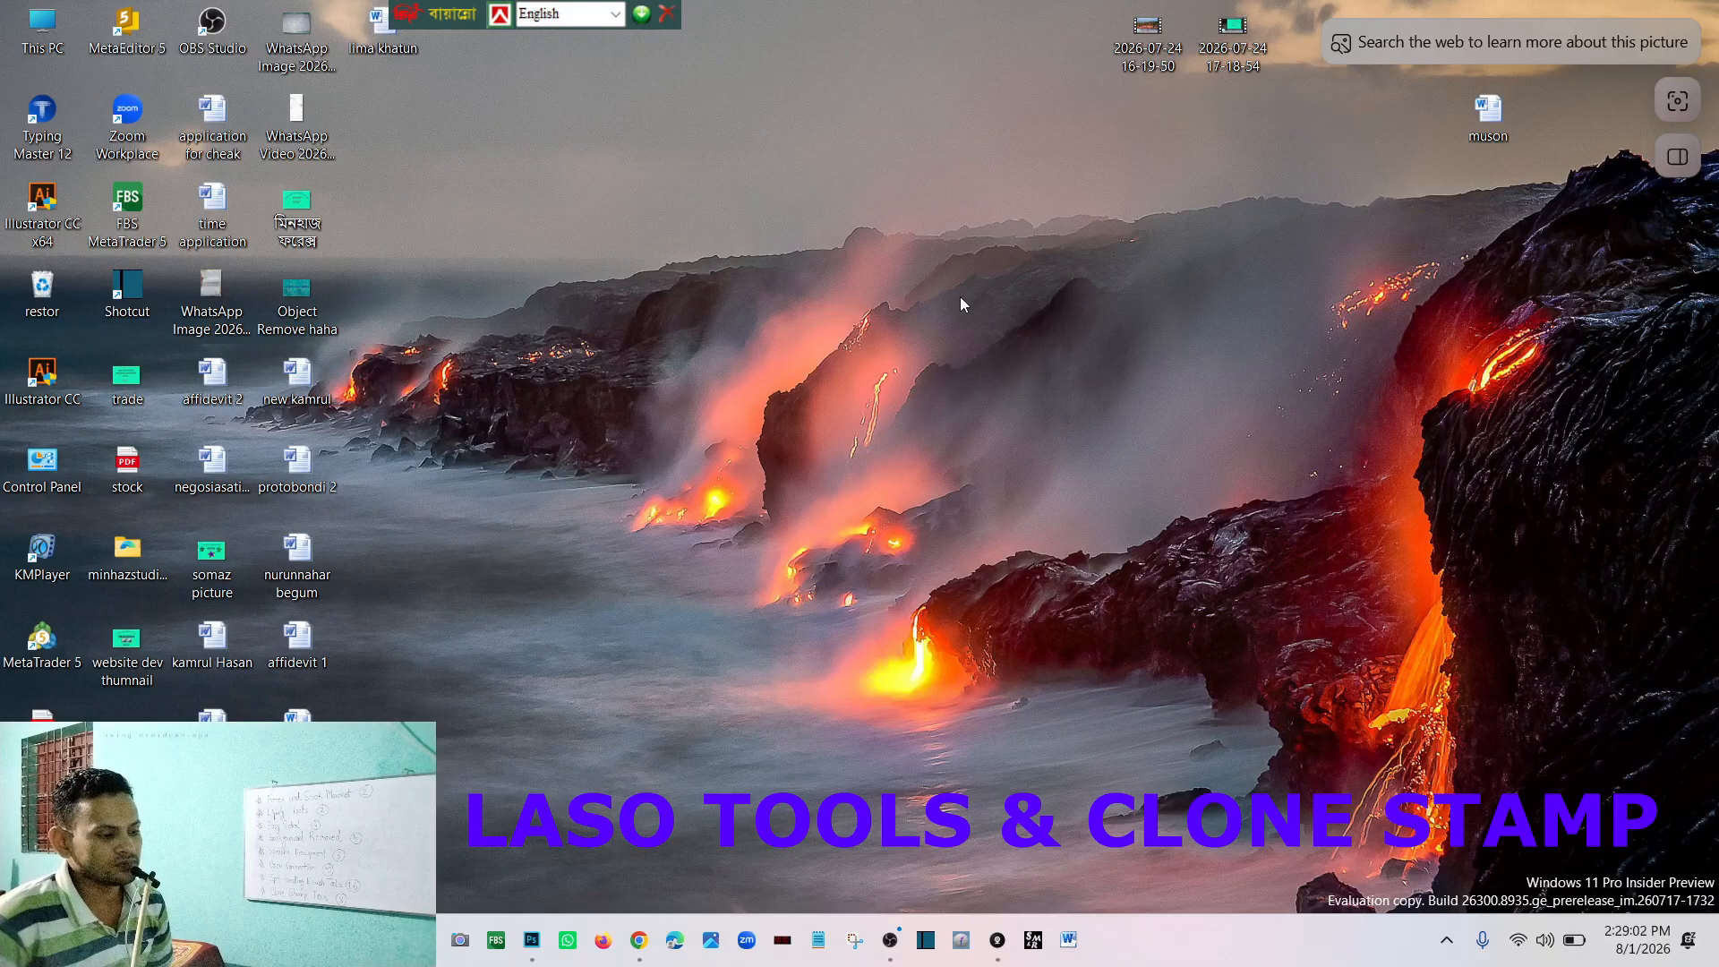
right_click(949, 253)
left_click(1009, 342)
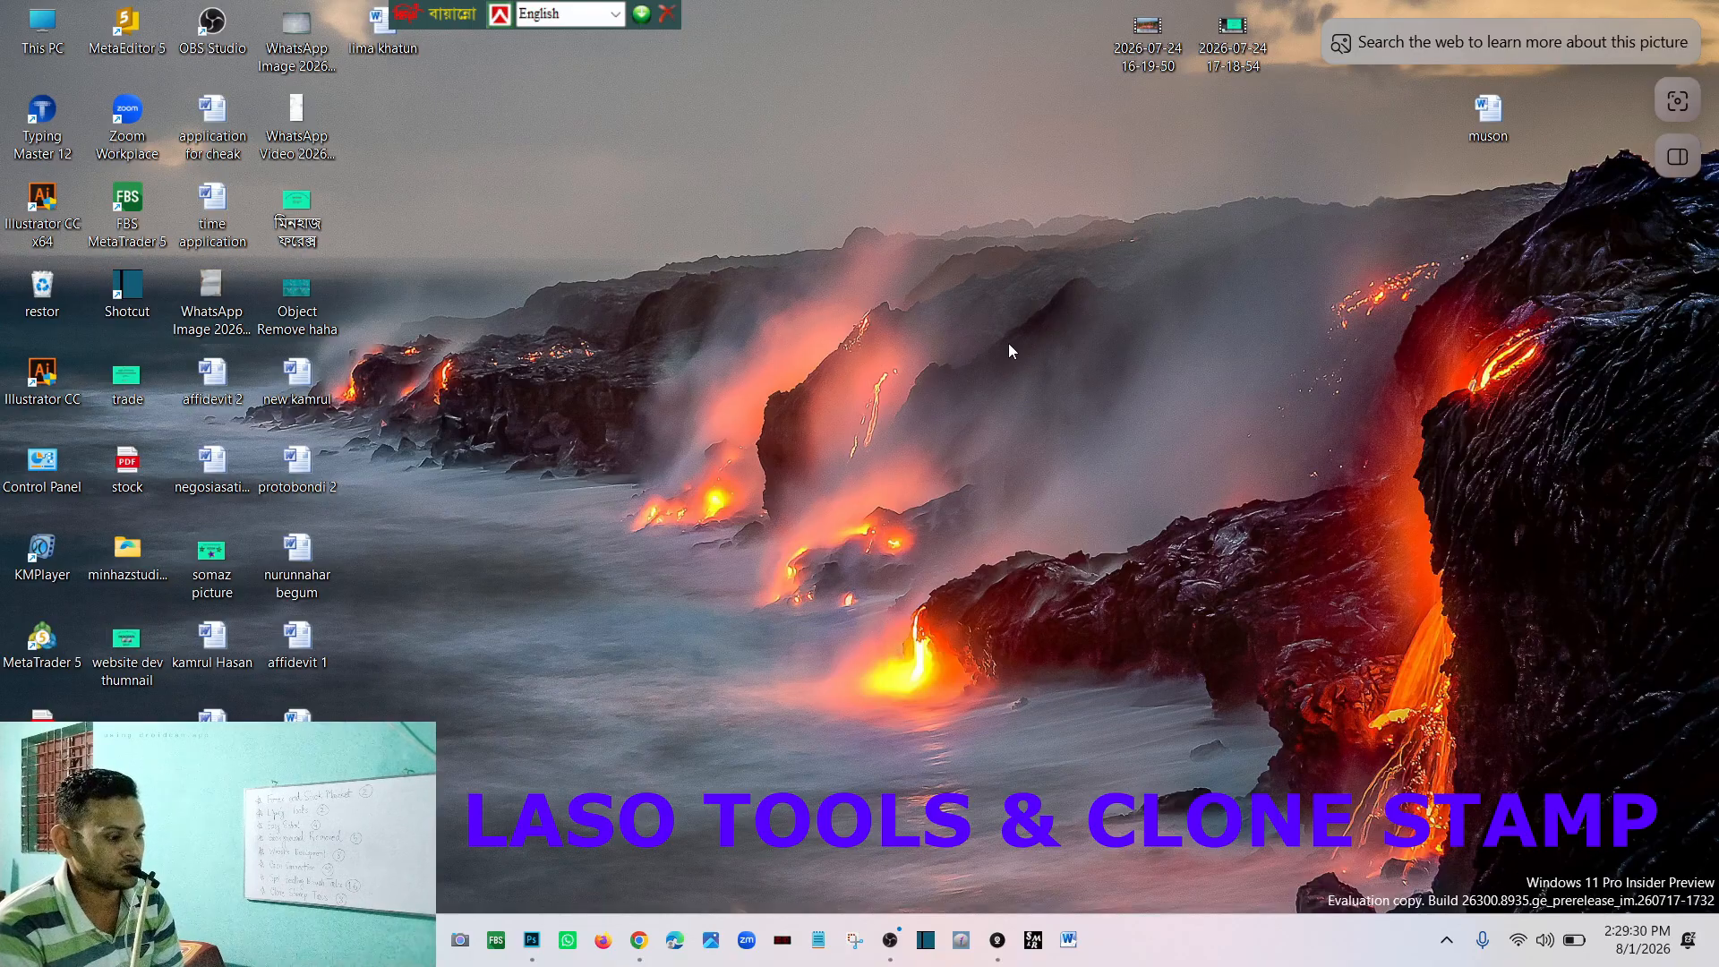
Step: Bring up the Photoshop window, with the Object Remove picture folder open in File Explorer in front of it
left_click(532, 939)
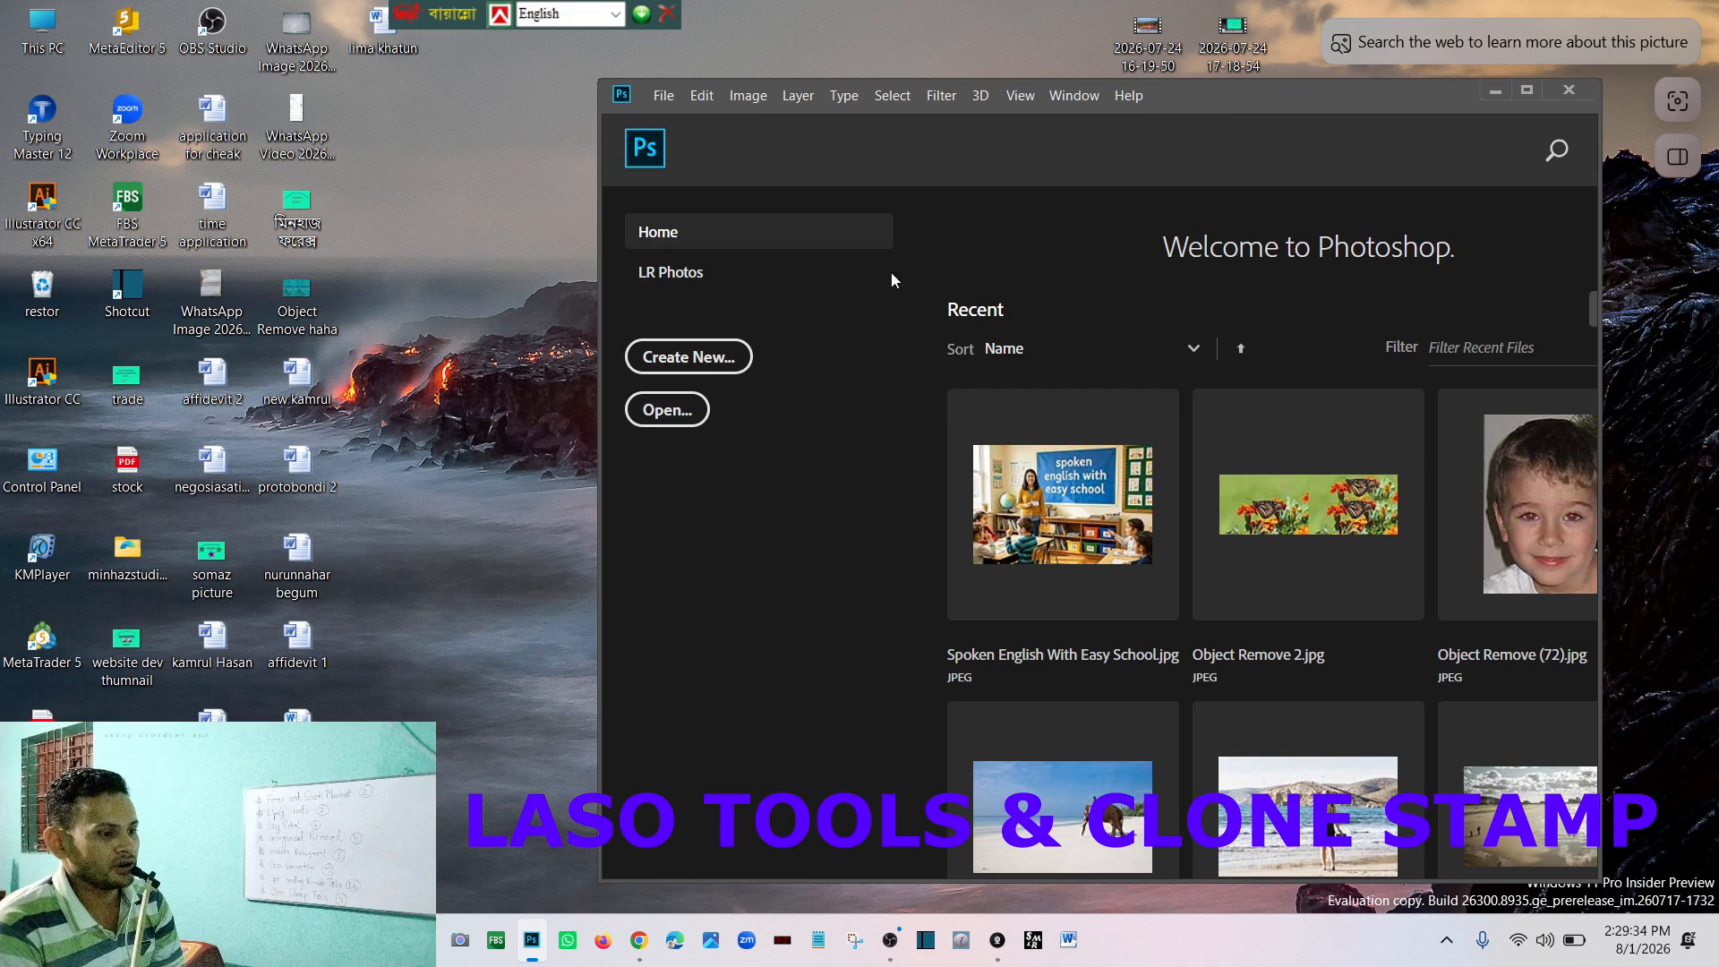
left_click(426, 940)
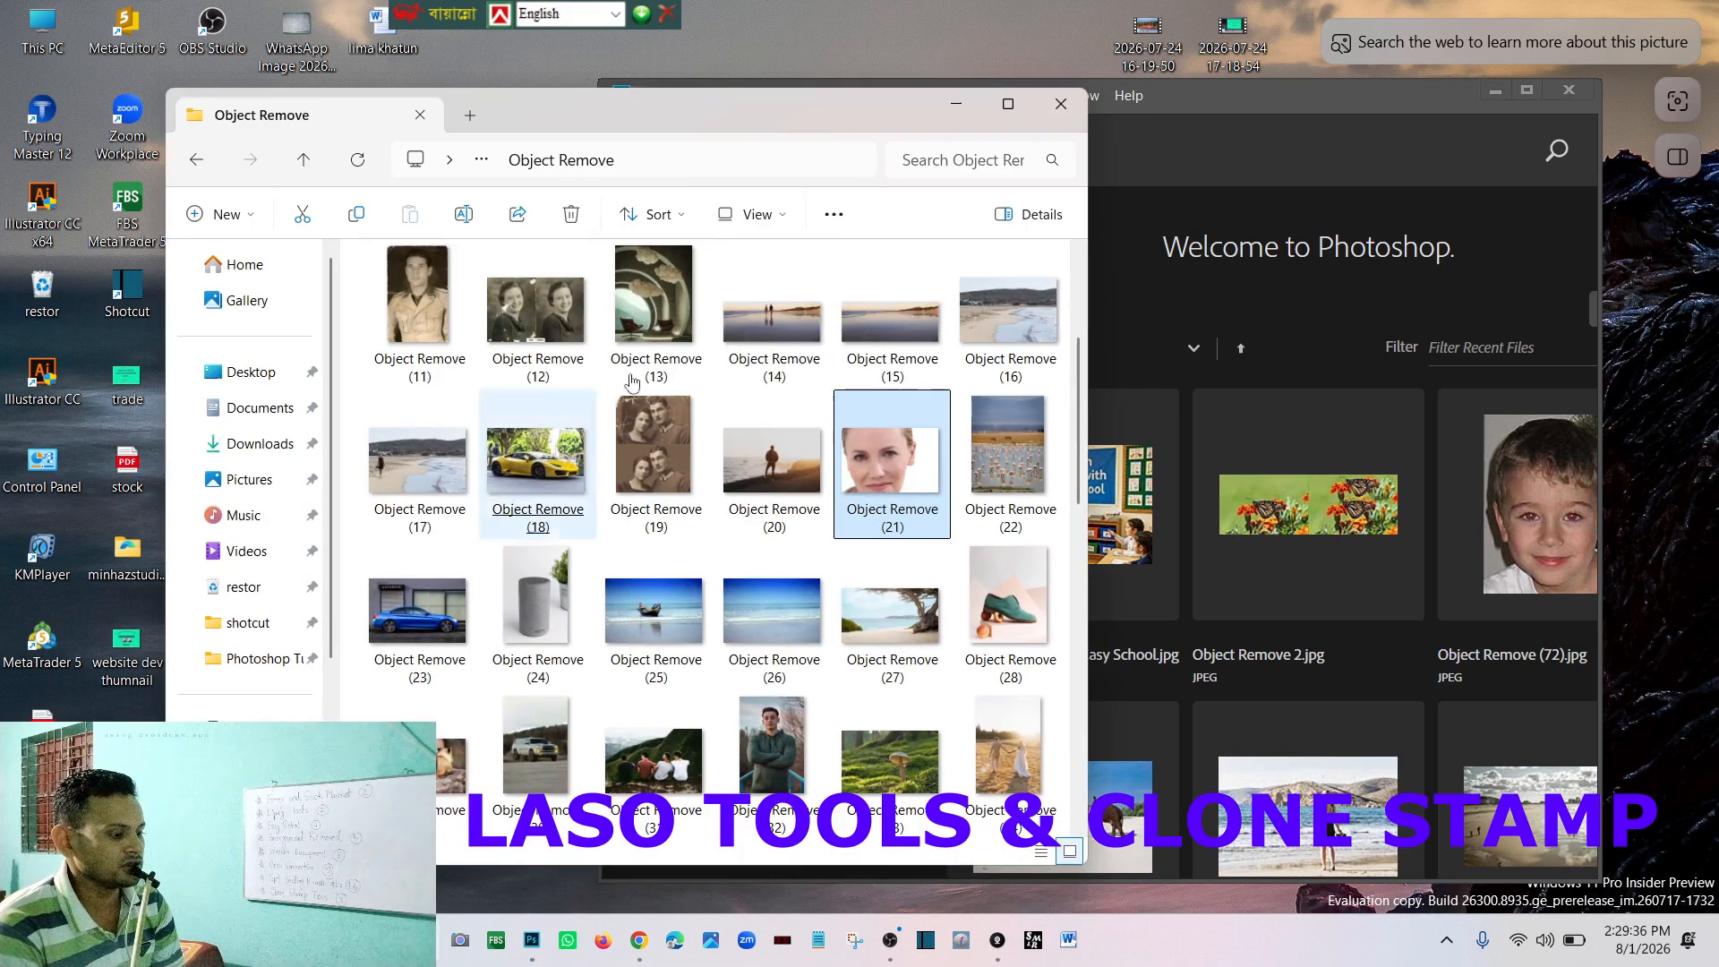
Step: Browse the pictures in the Object Remove folder for a photo suited to object removal
scroll(698, 396, "down", 5)
left_click(701, 400)
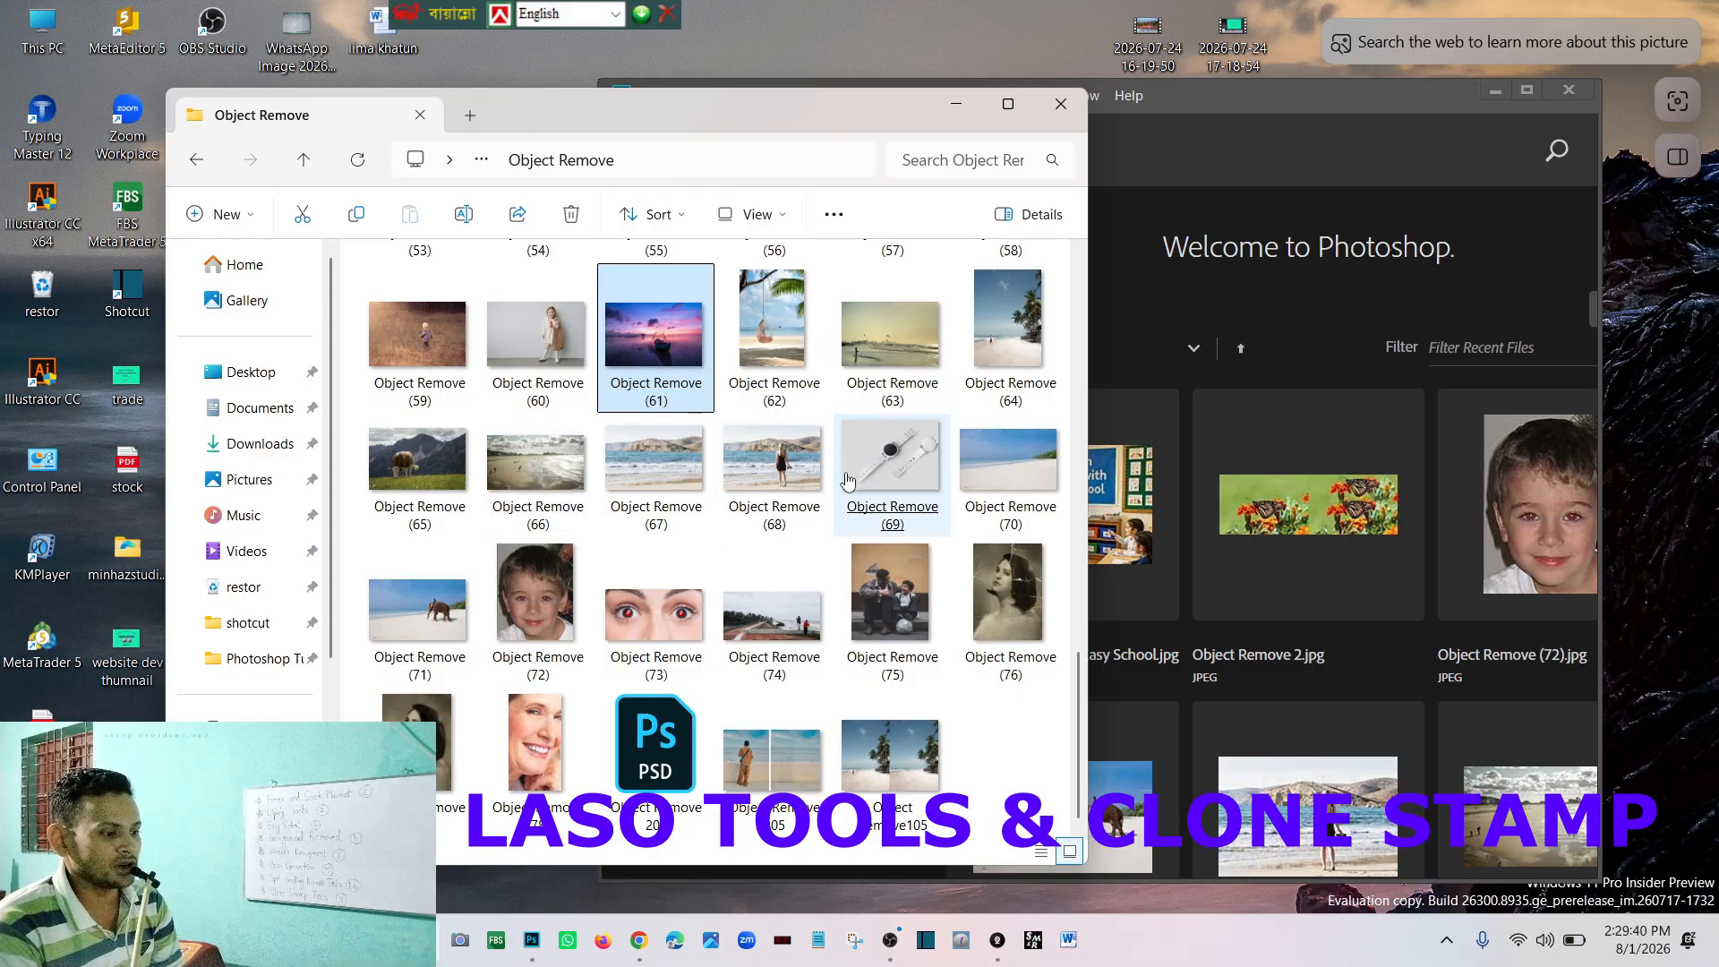
left_click(791, 484)
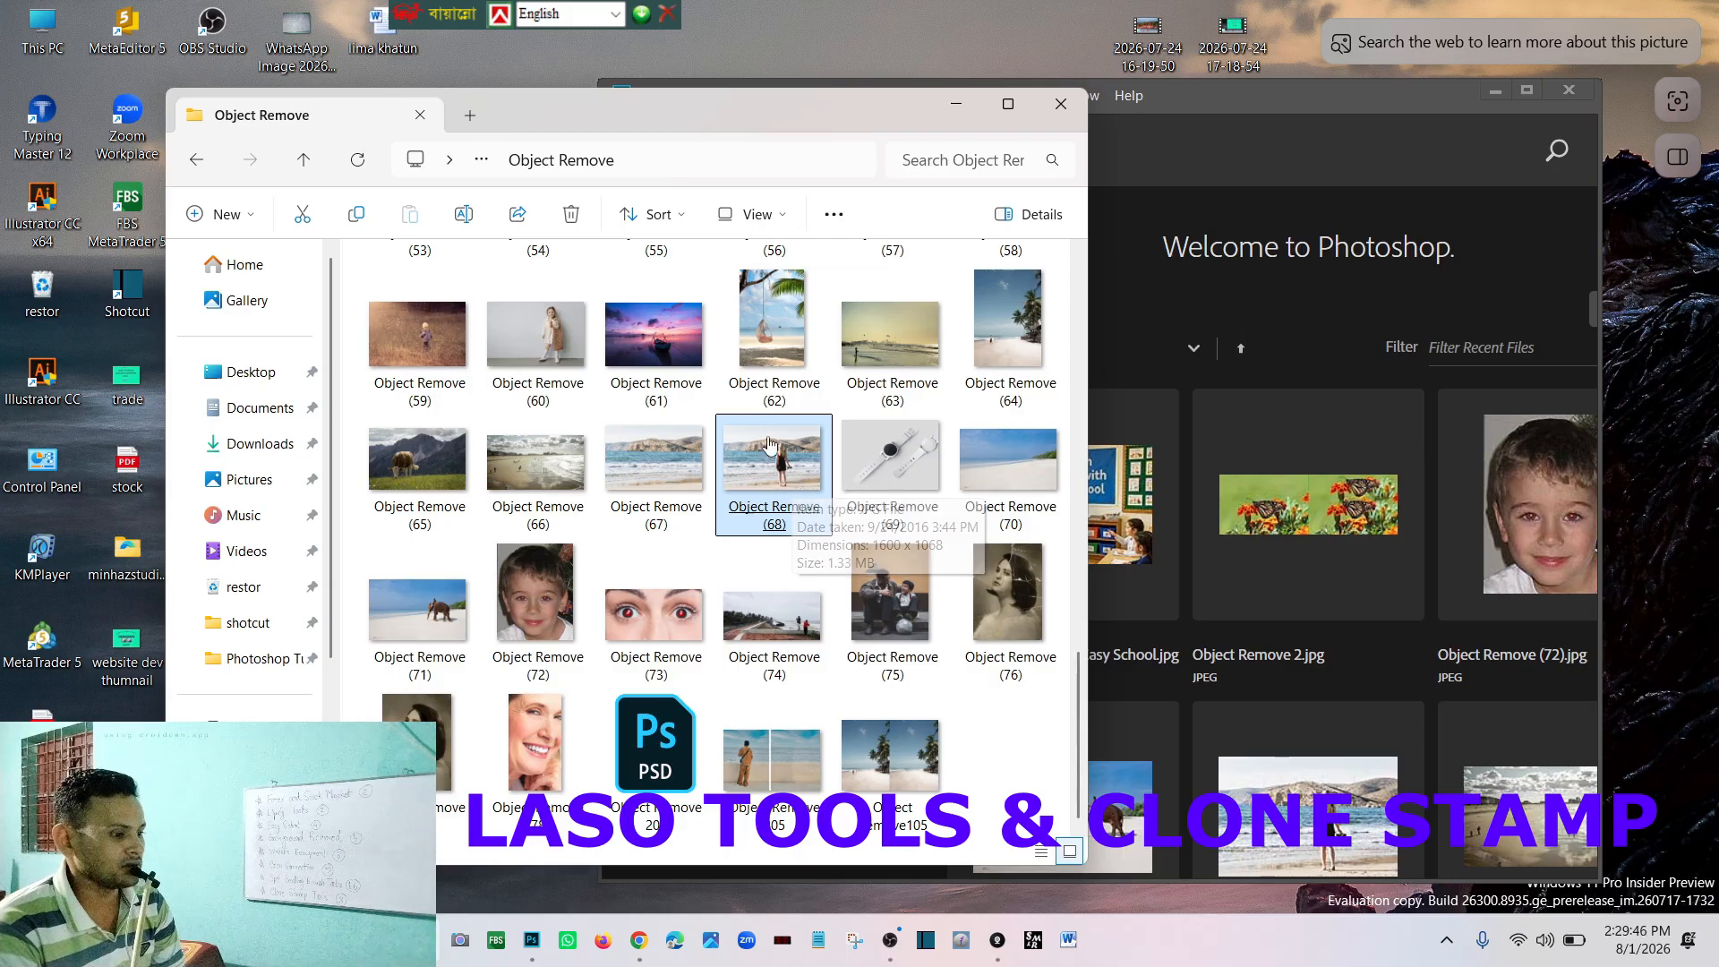
scroll(716, 609, "up", 5)
left_click(712, 601)
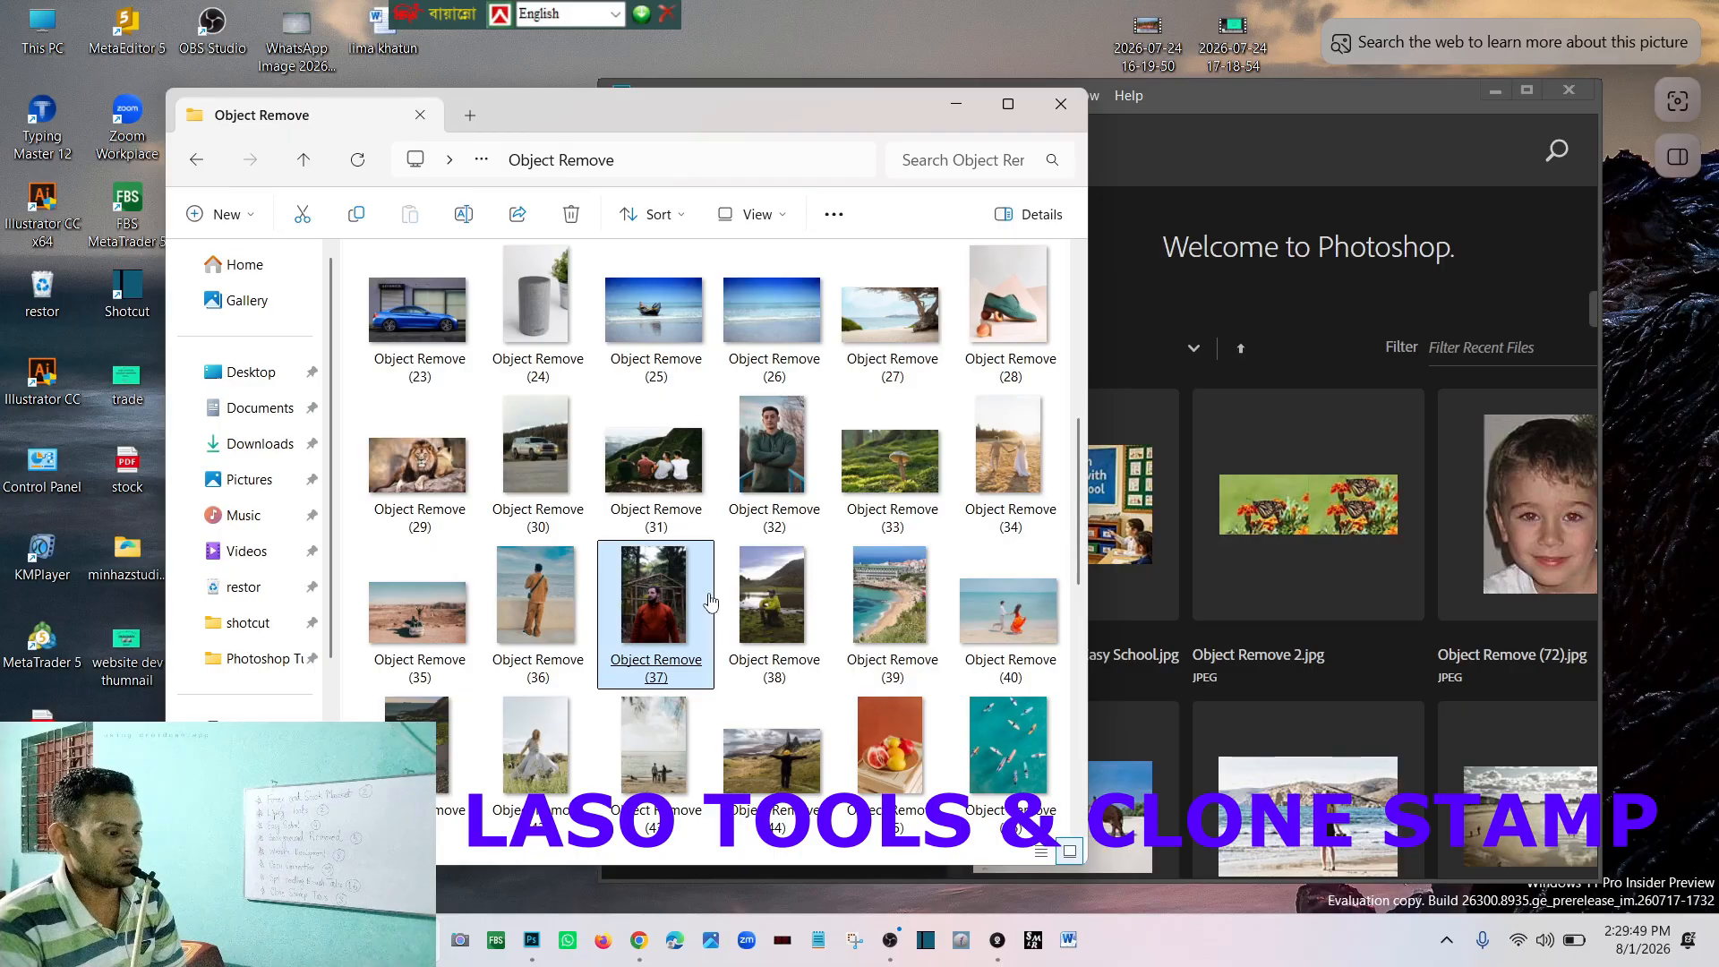
left_click(766, 574)
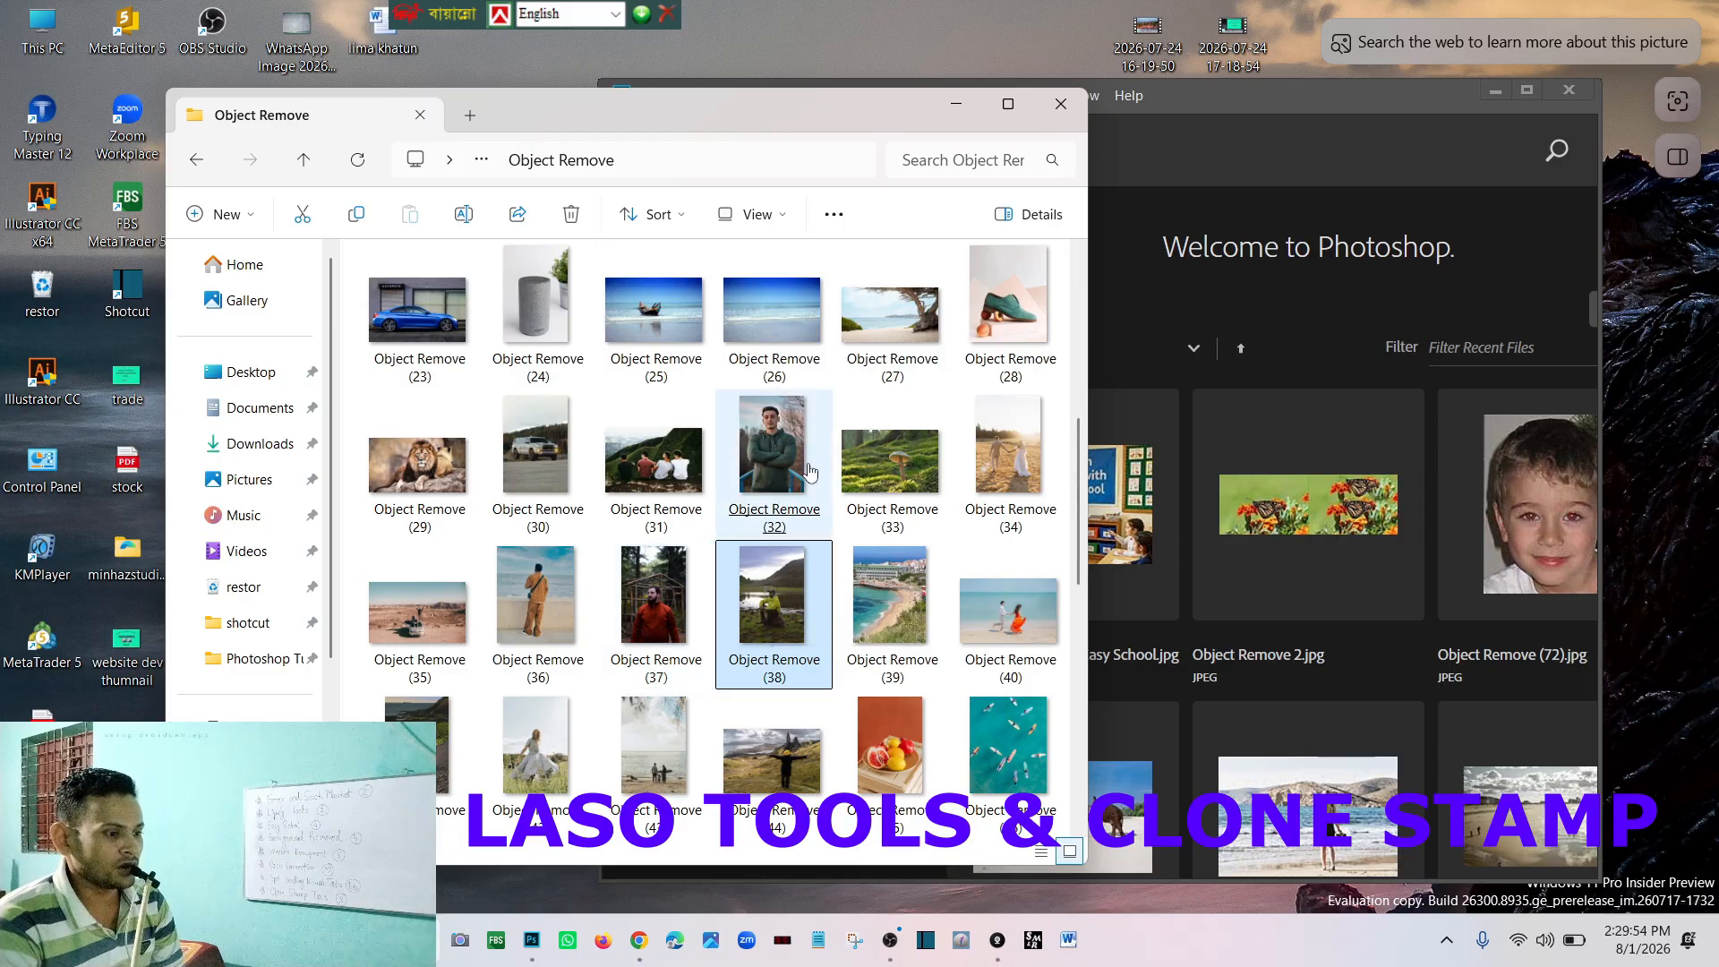
left_click(836, 508)
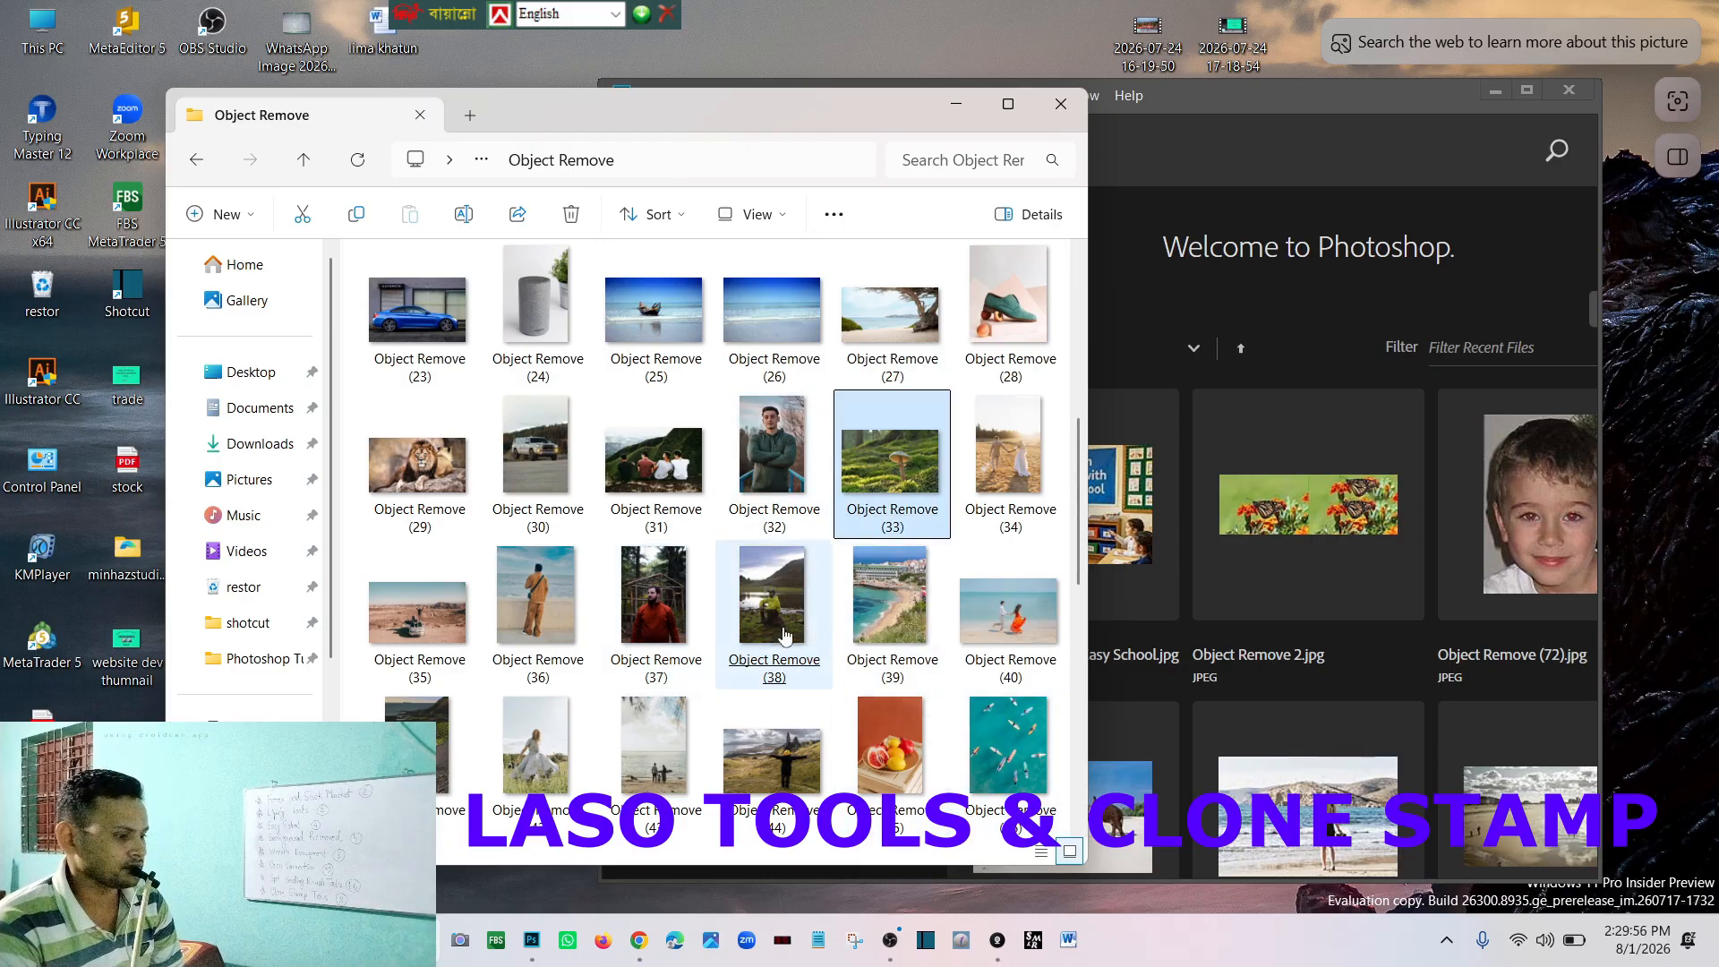
scroll(862, 655, "down", 1)
scroll(862, 656, "down", 5)
left_click(859, 650)
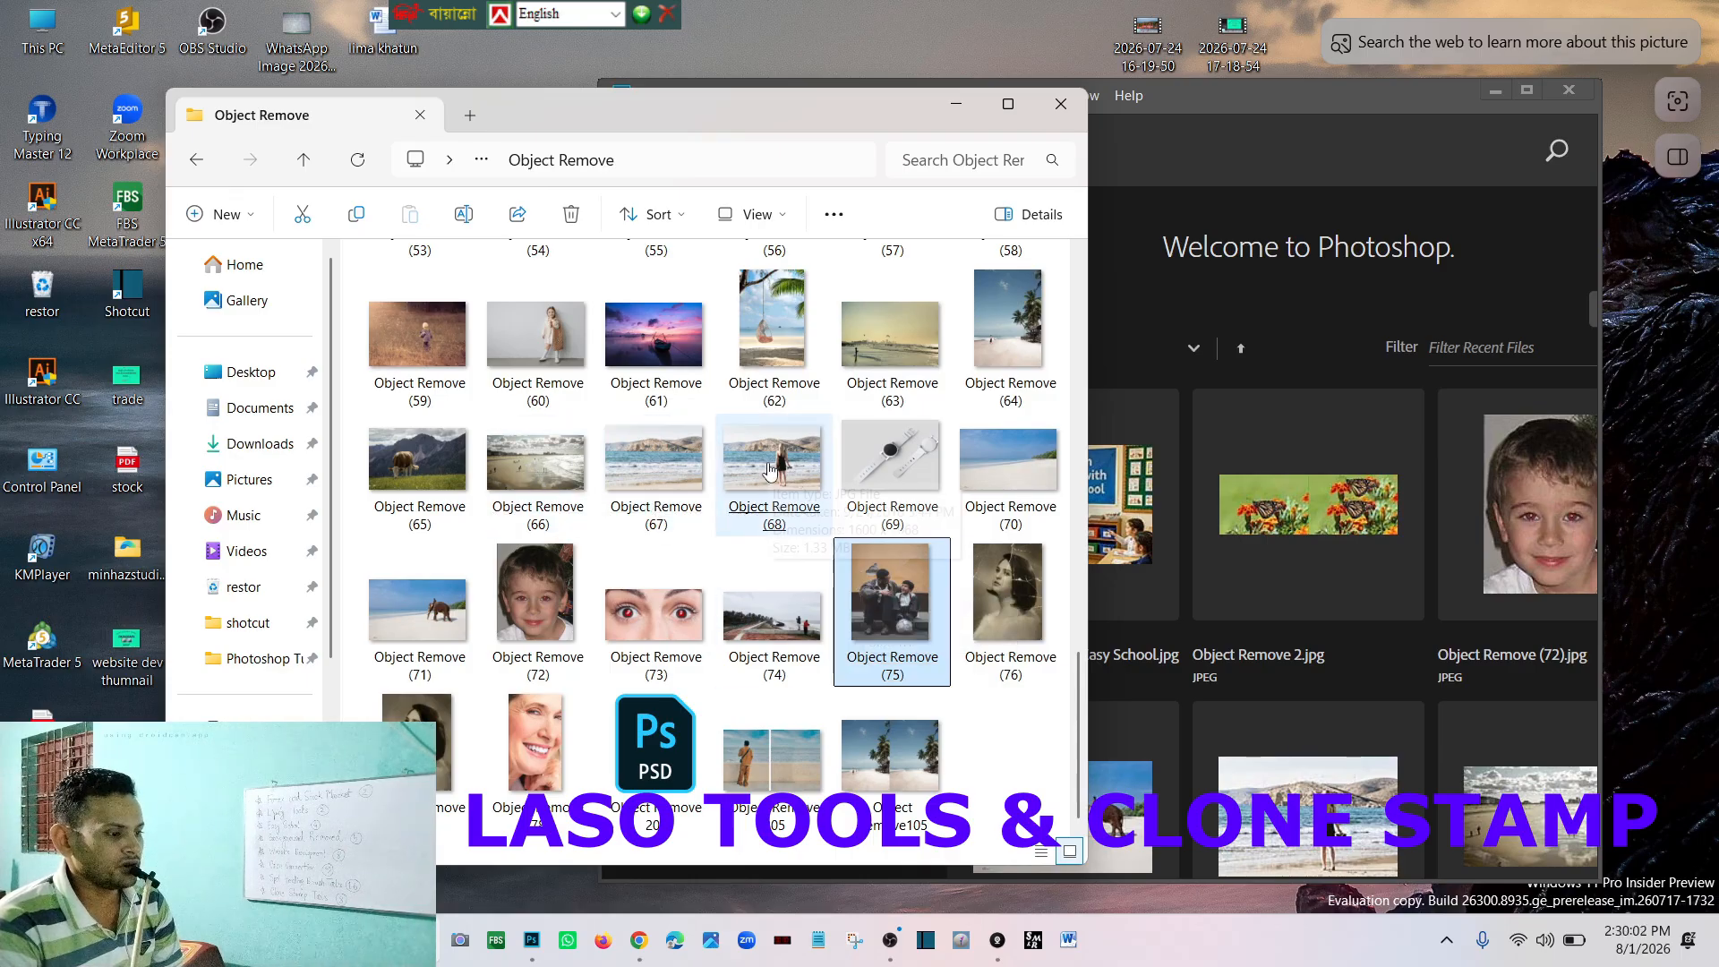
scroll(573, 570, "up", 5)
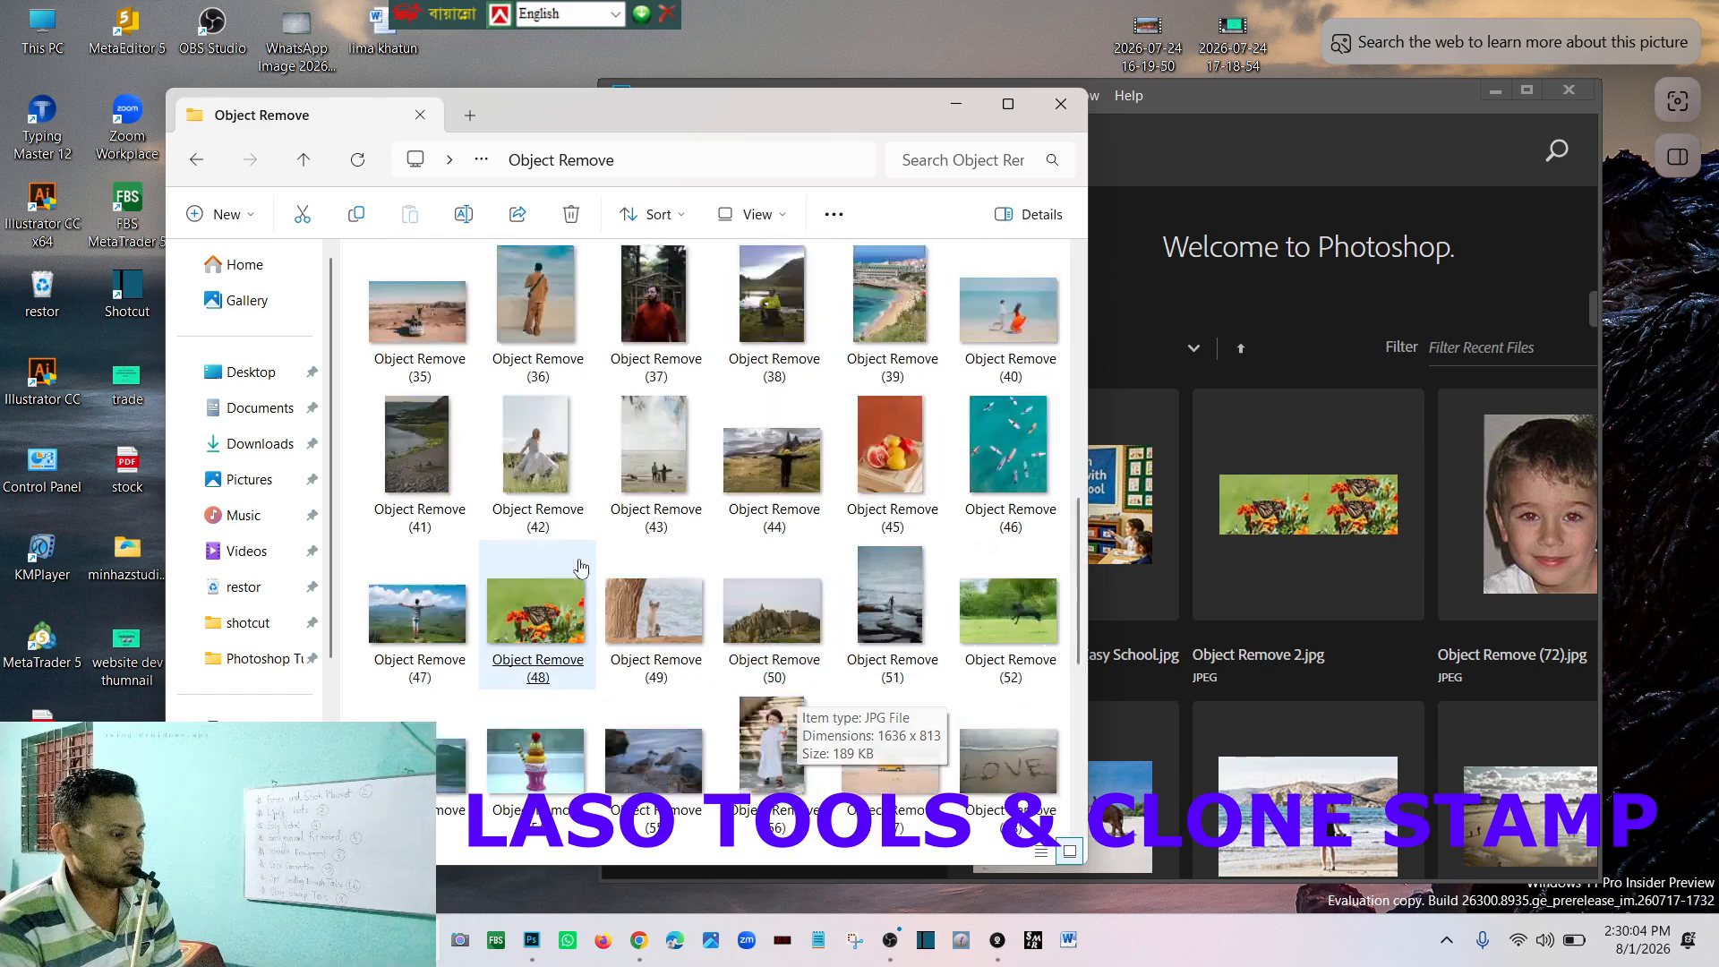
scroll(566, 570, "up", 4)
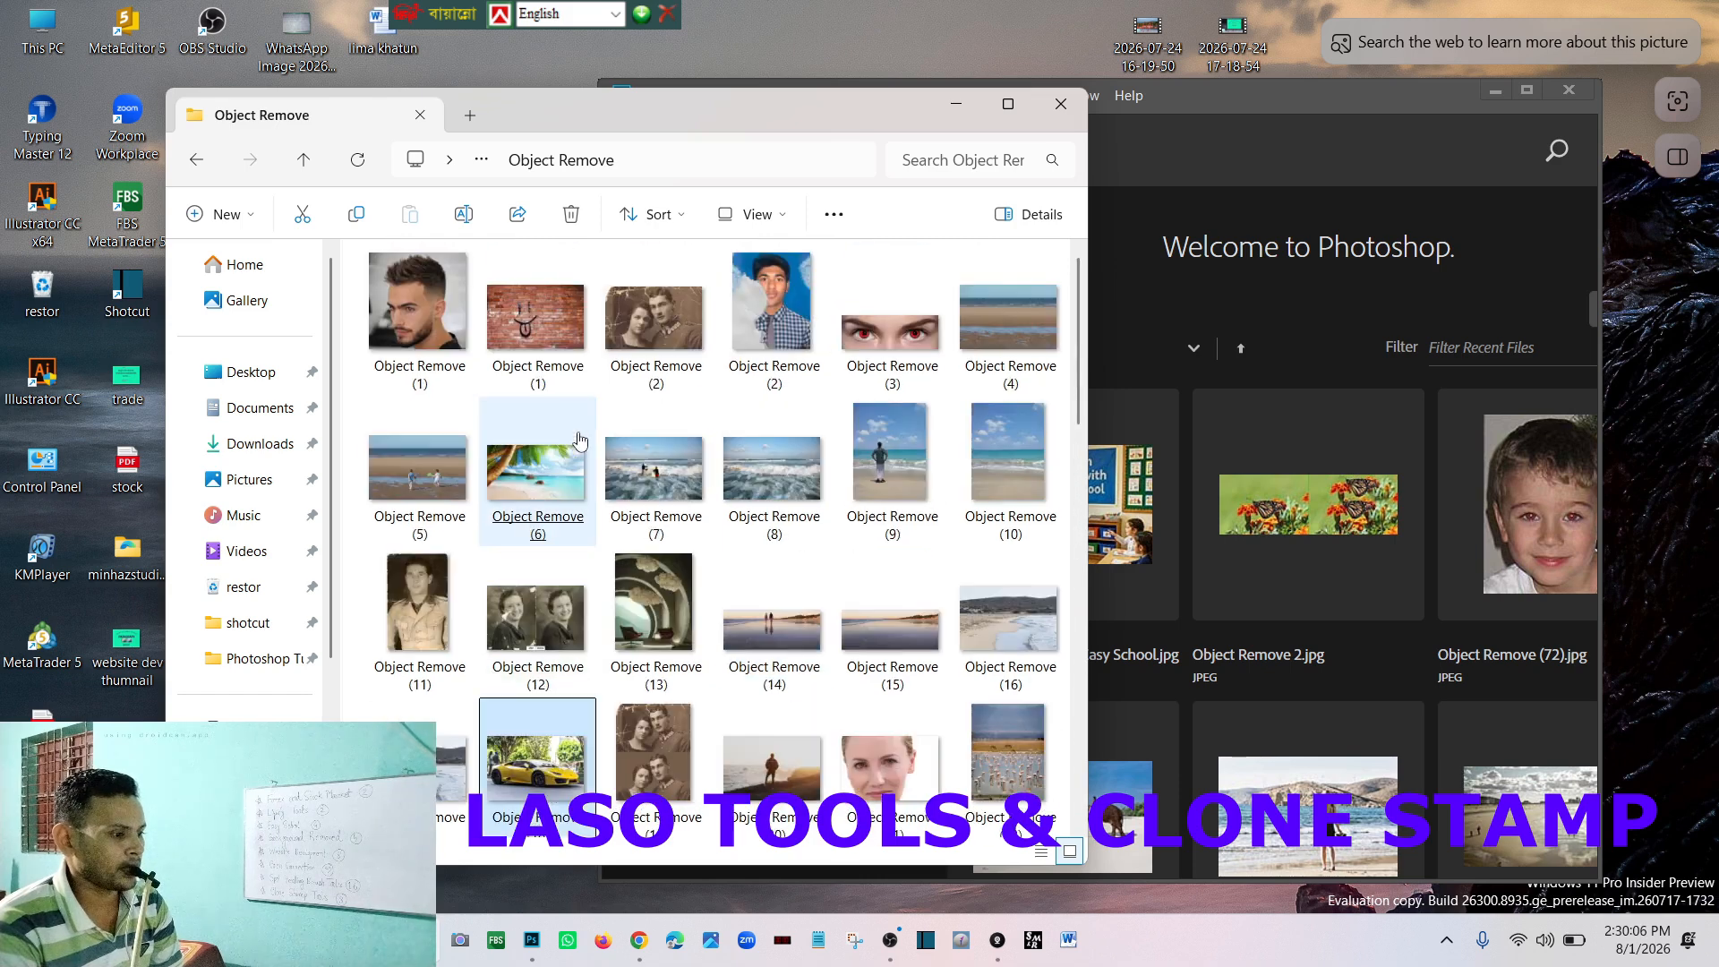
left_click(448, 484)
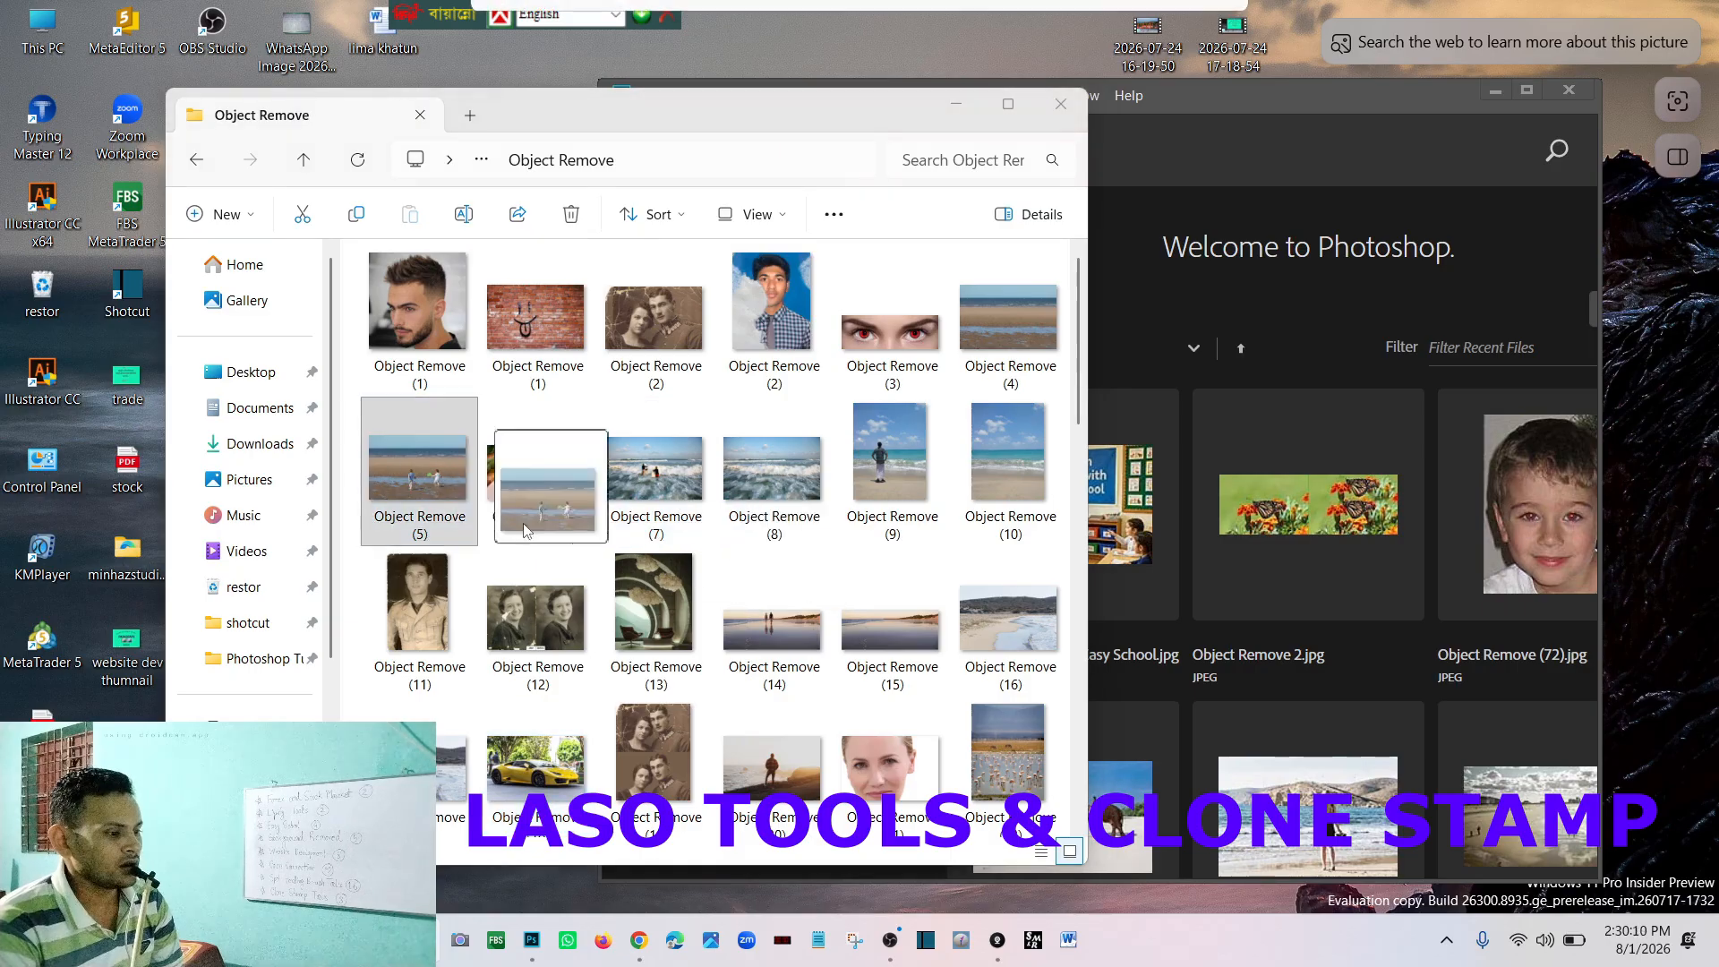
left_click(631, 493)
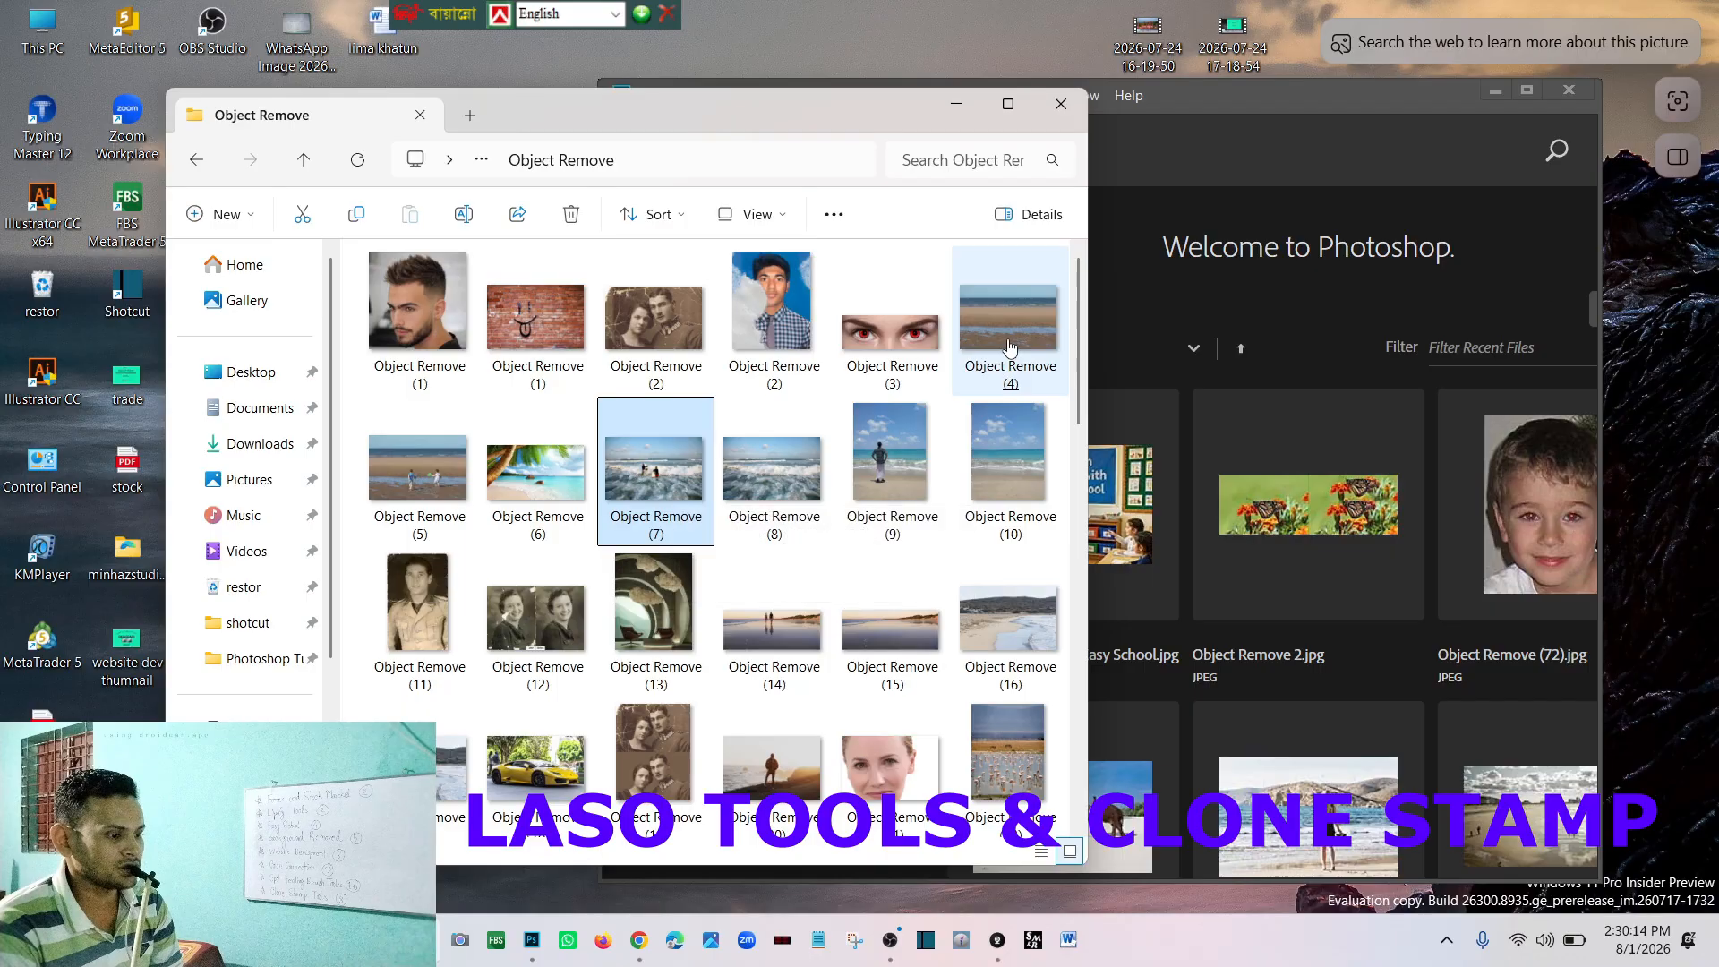
scroll(963, 600, "down", 3)
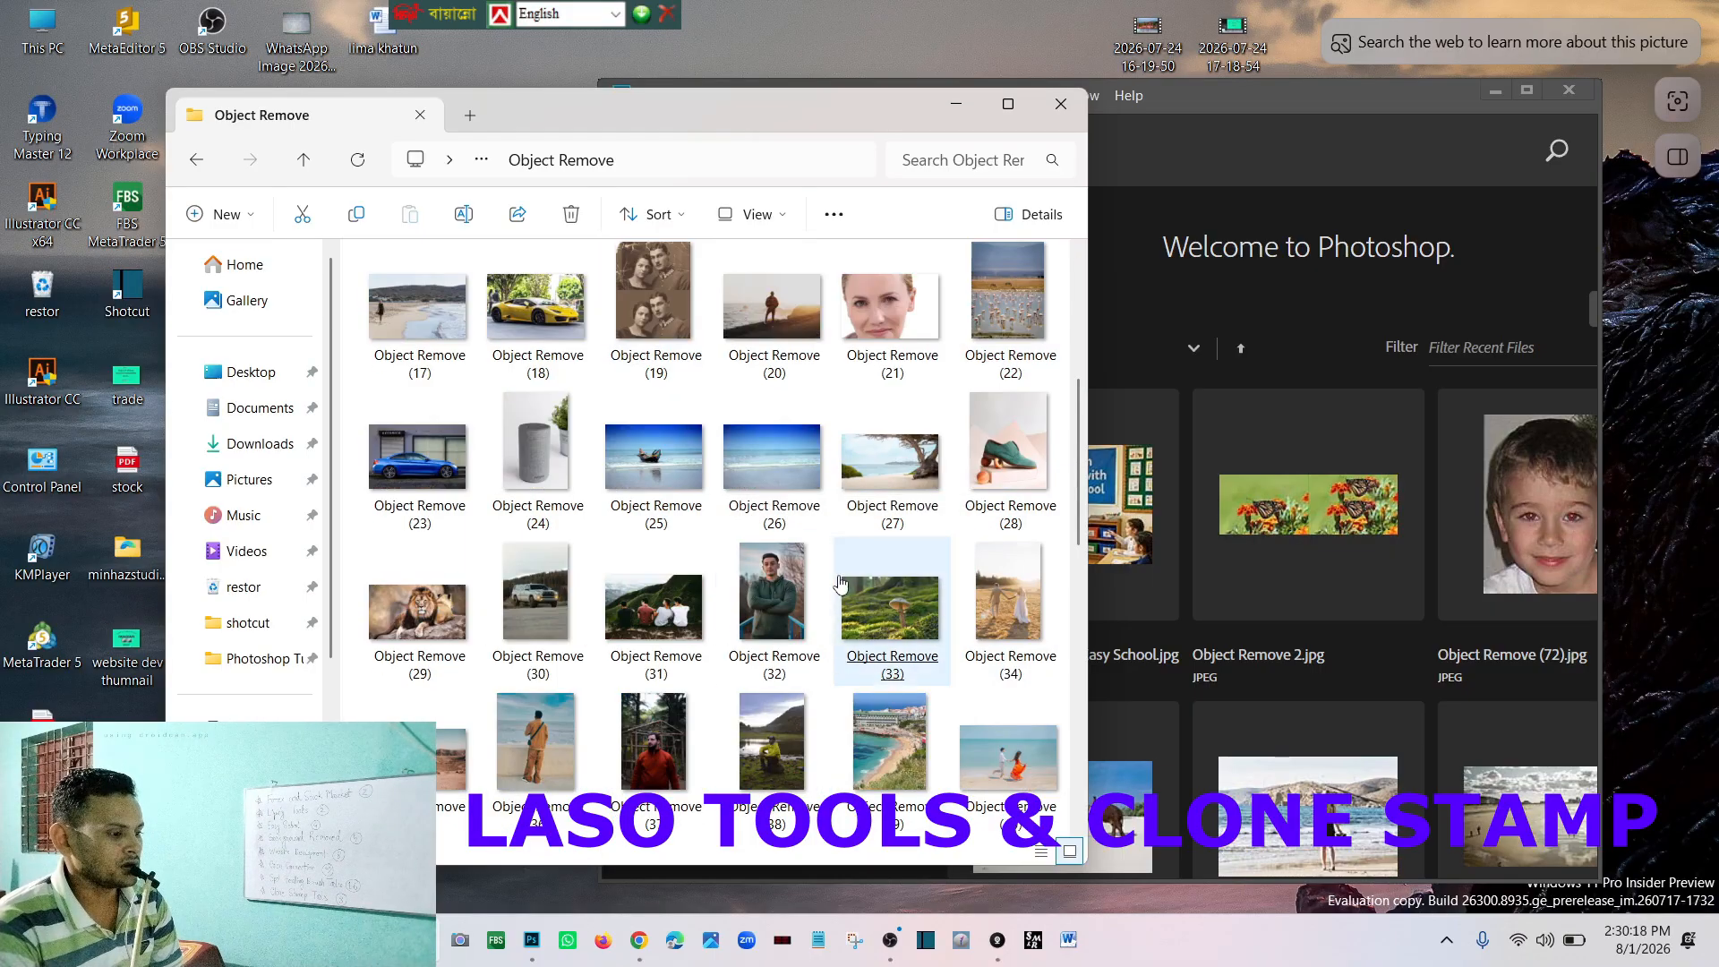
scroll(873, 663, "down", 4)
scroll(869, 457, "up", 3)
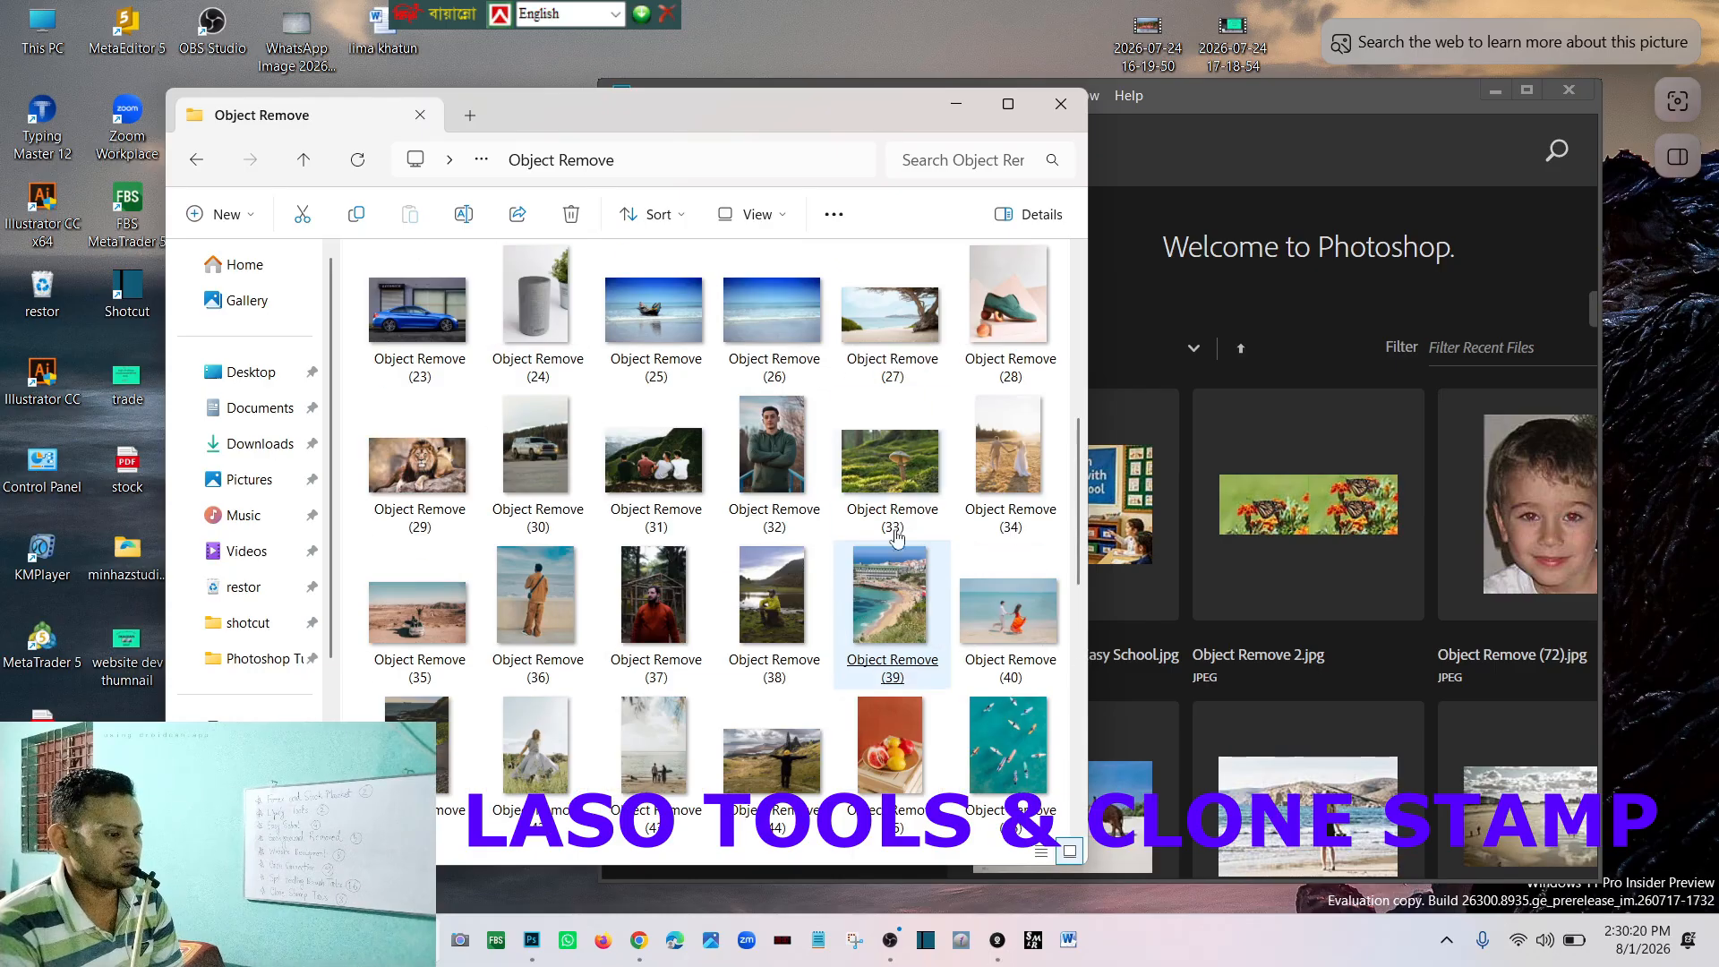
Step: Open the beach photo Object Remove (39) in Photoshop and maximize the Photoshop window
left_click(893, 597)
left_click_drag(893, 597, 1182, 296)
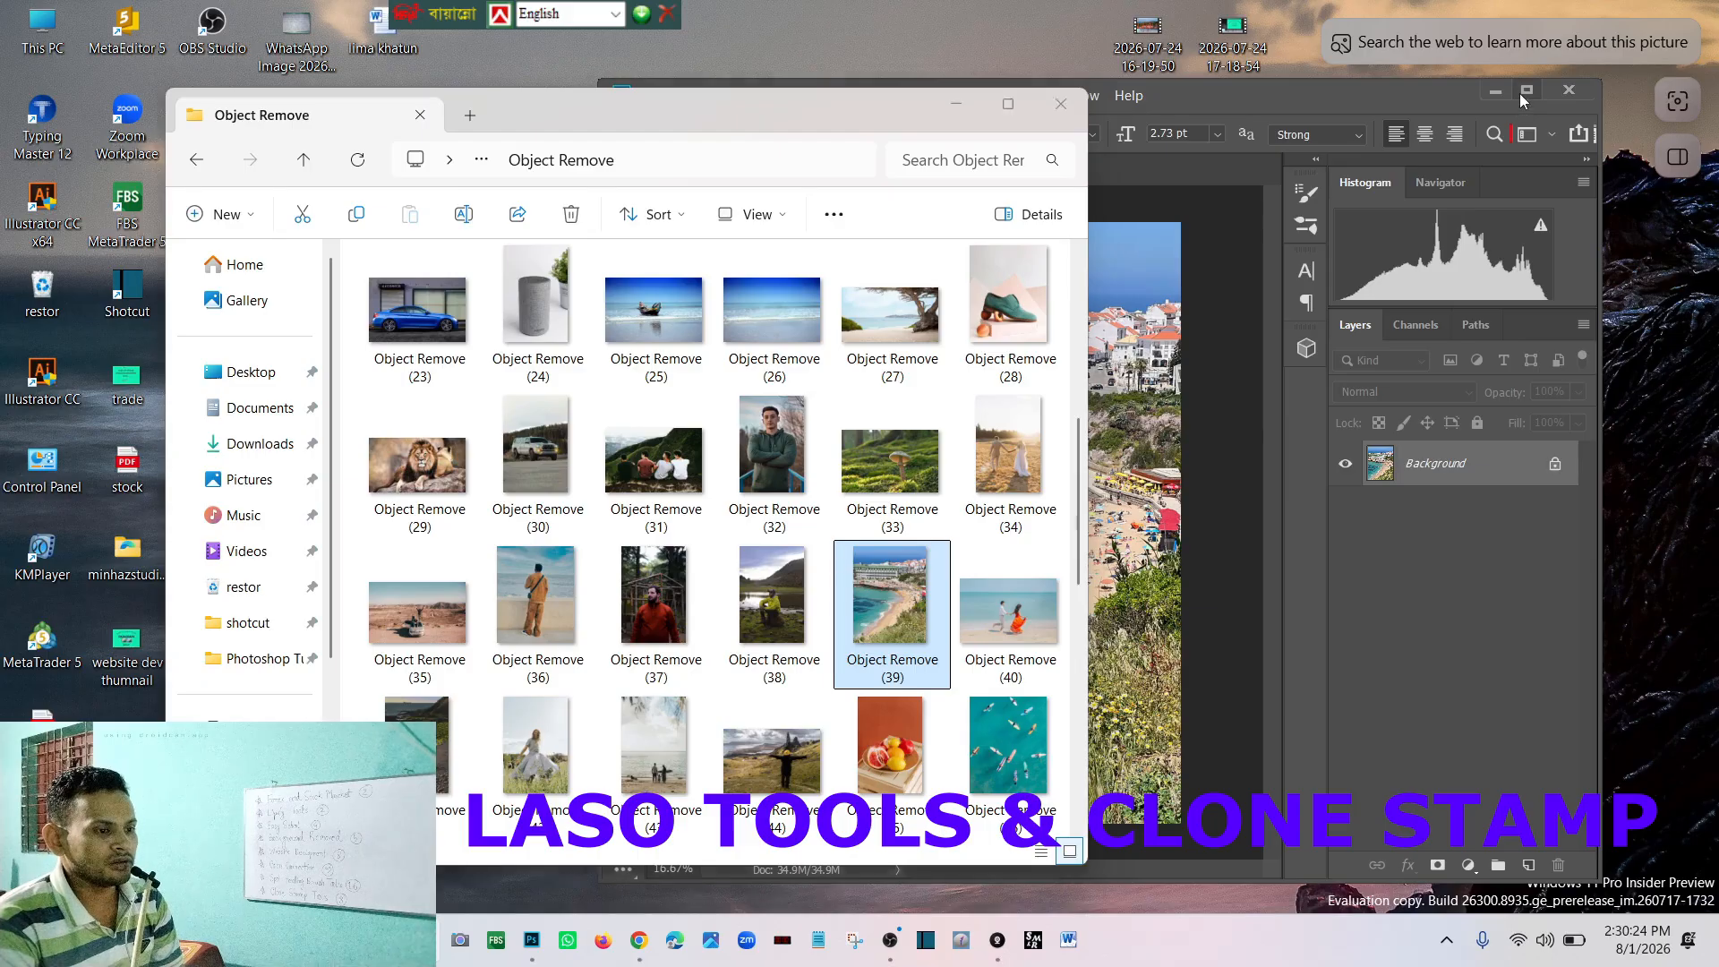
left_click(1519, 94)
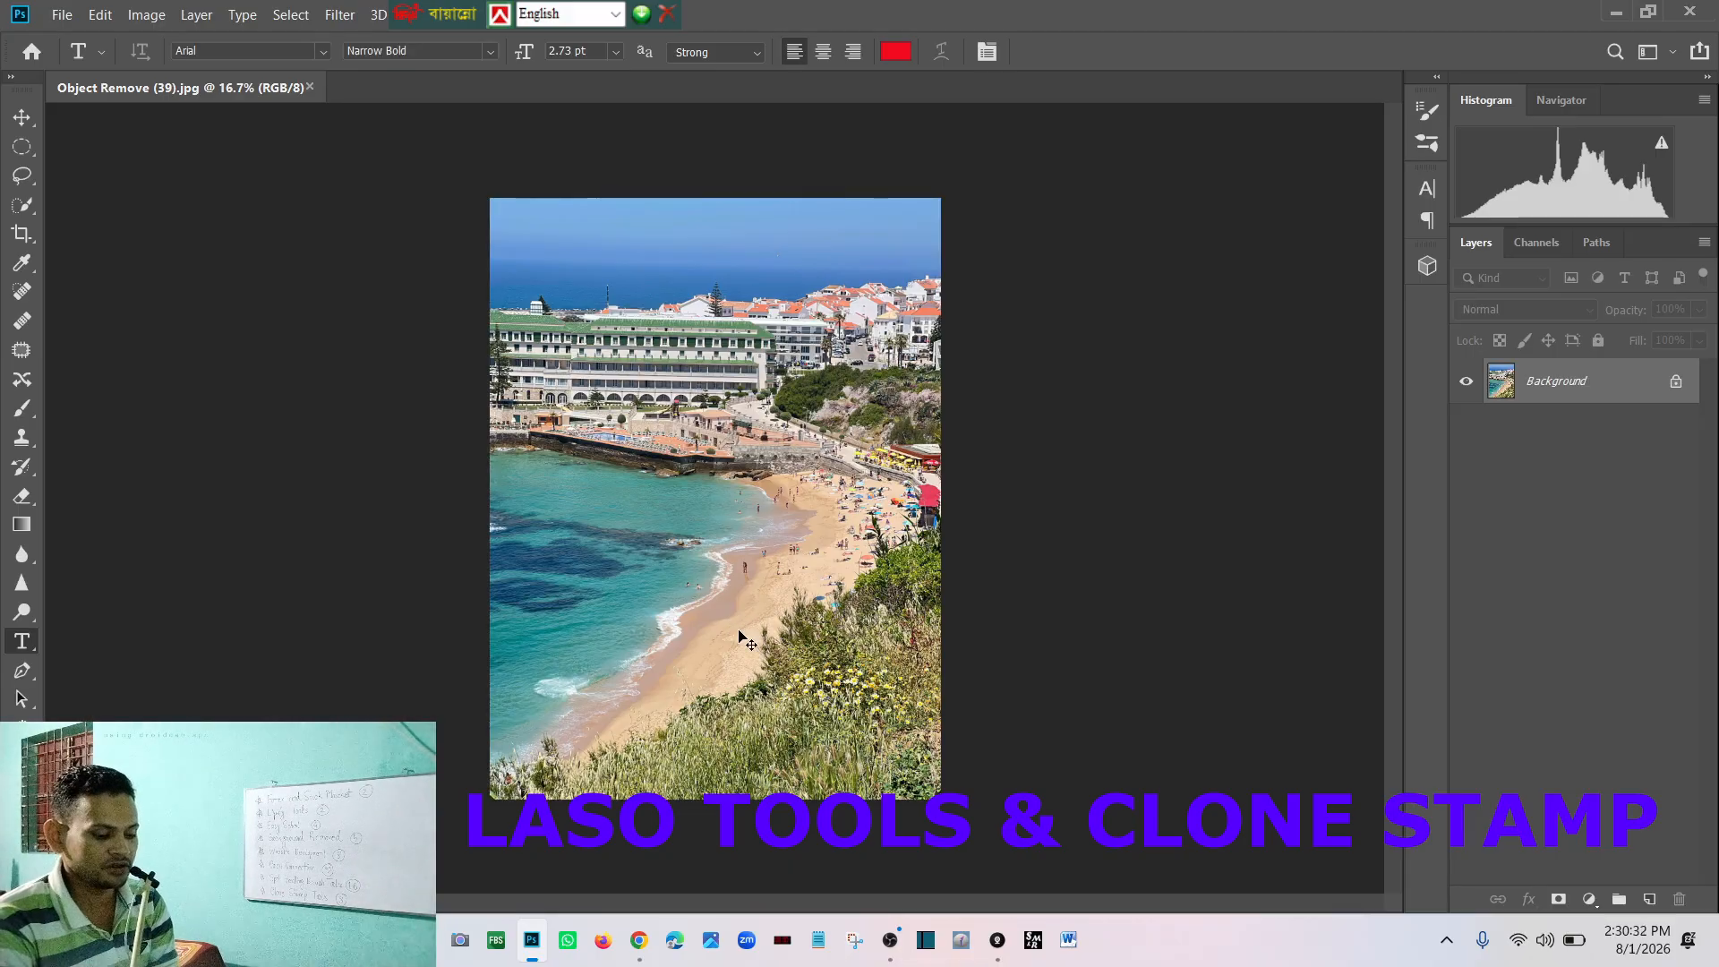
Step: Duplicate the Background layer of the beach photo and activate the Lasso tool
key("ctrl+j")
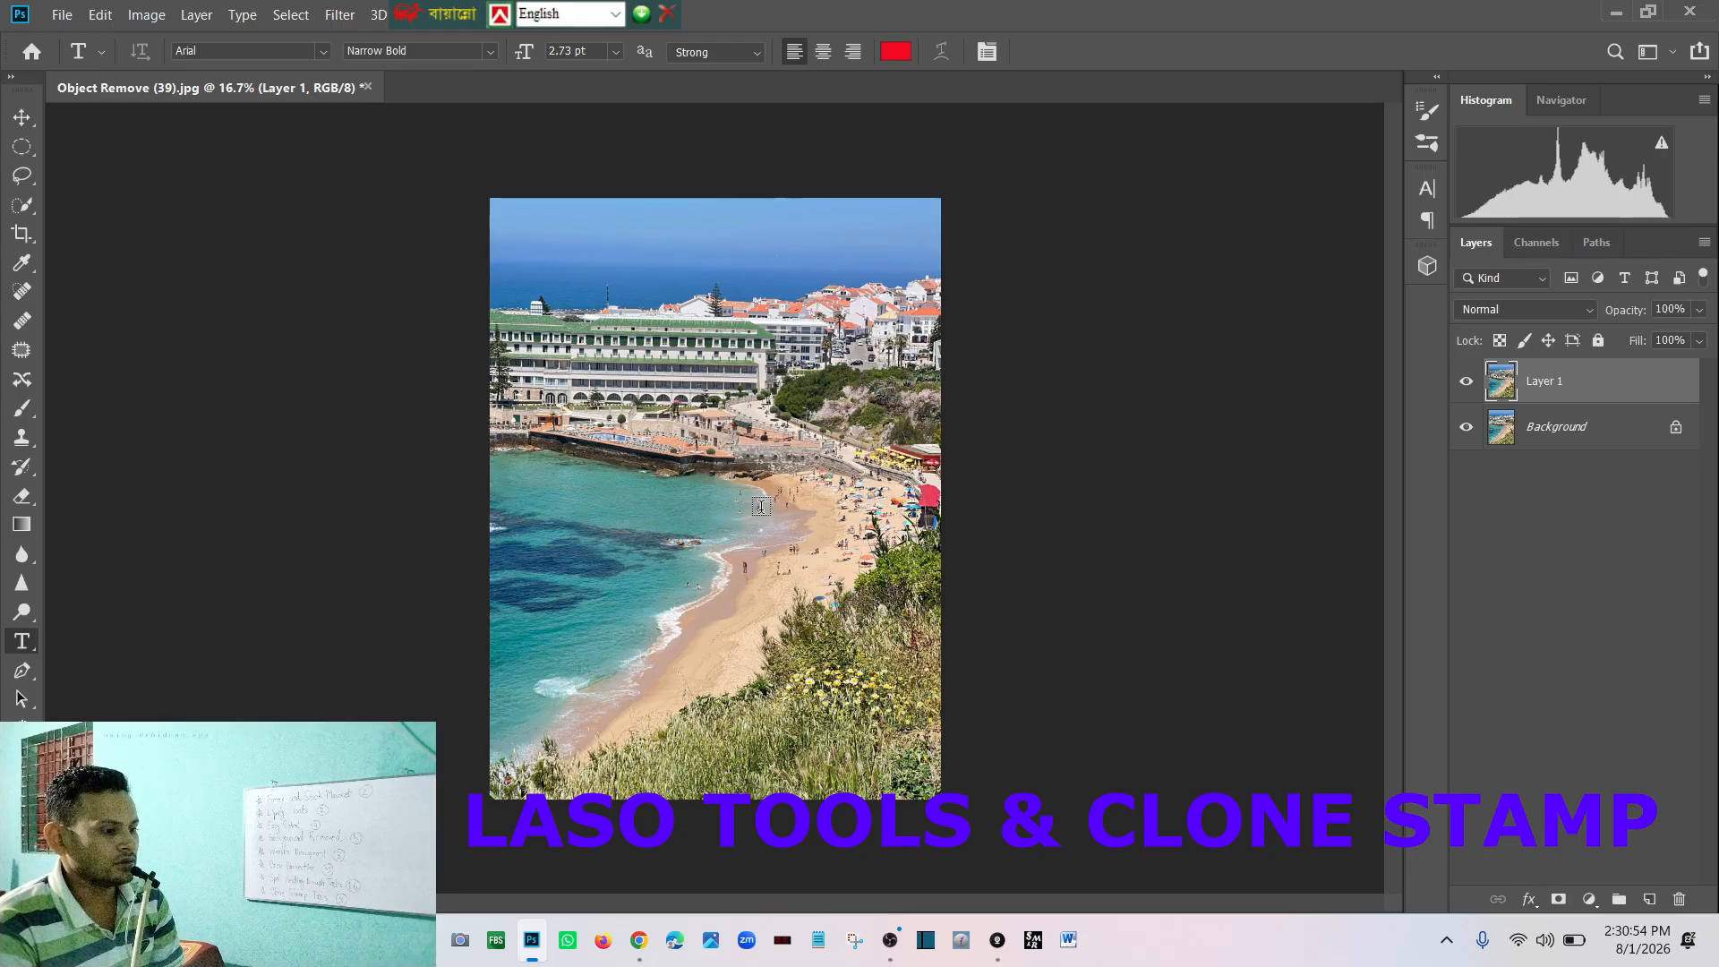
scroll(761, 506, "up", 4)
scroll(754, 549, "down", 2)
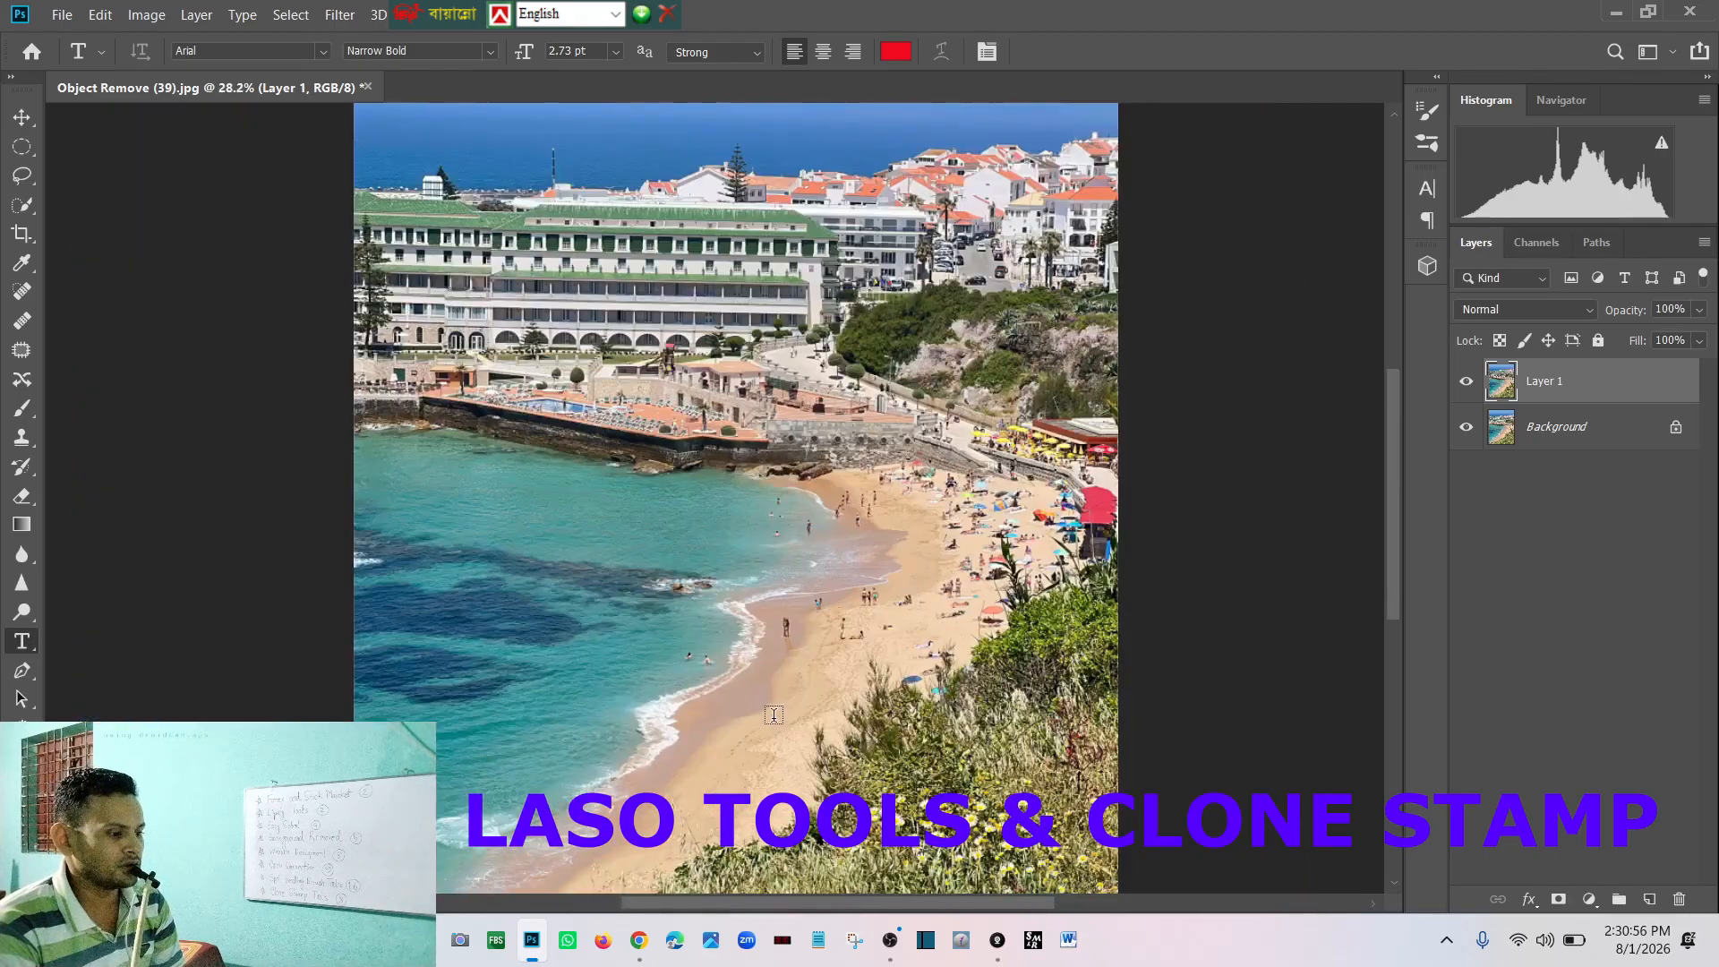
scroll(775, 716, "up", 2)
scroll(787, 707, "up", 3)
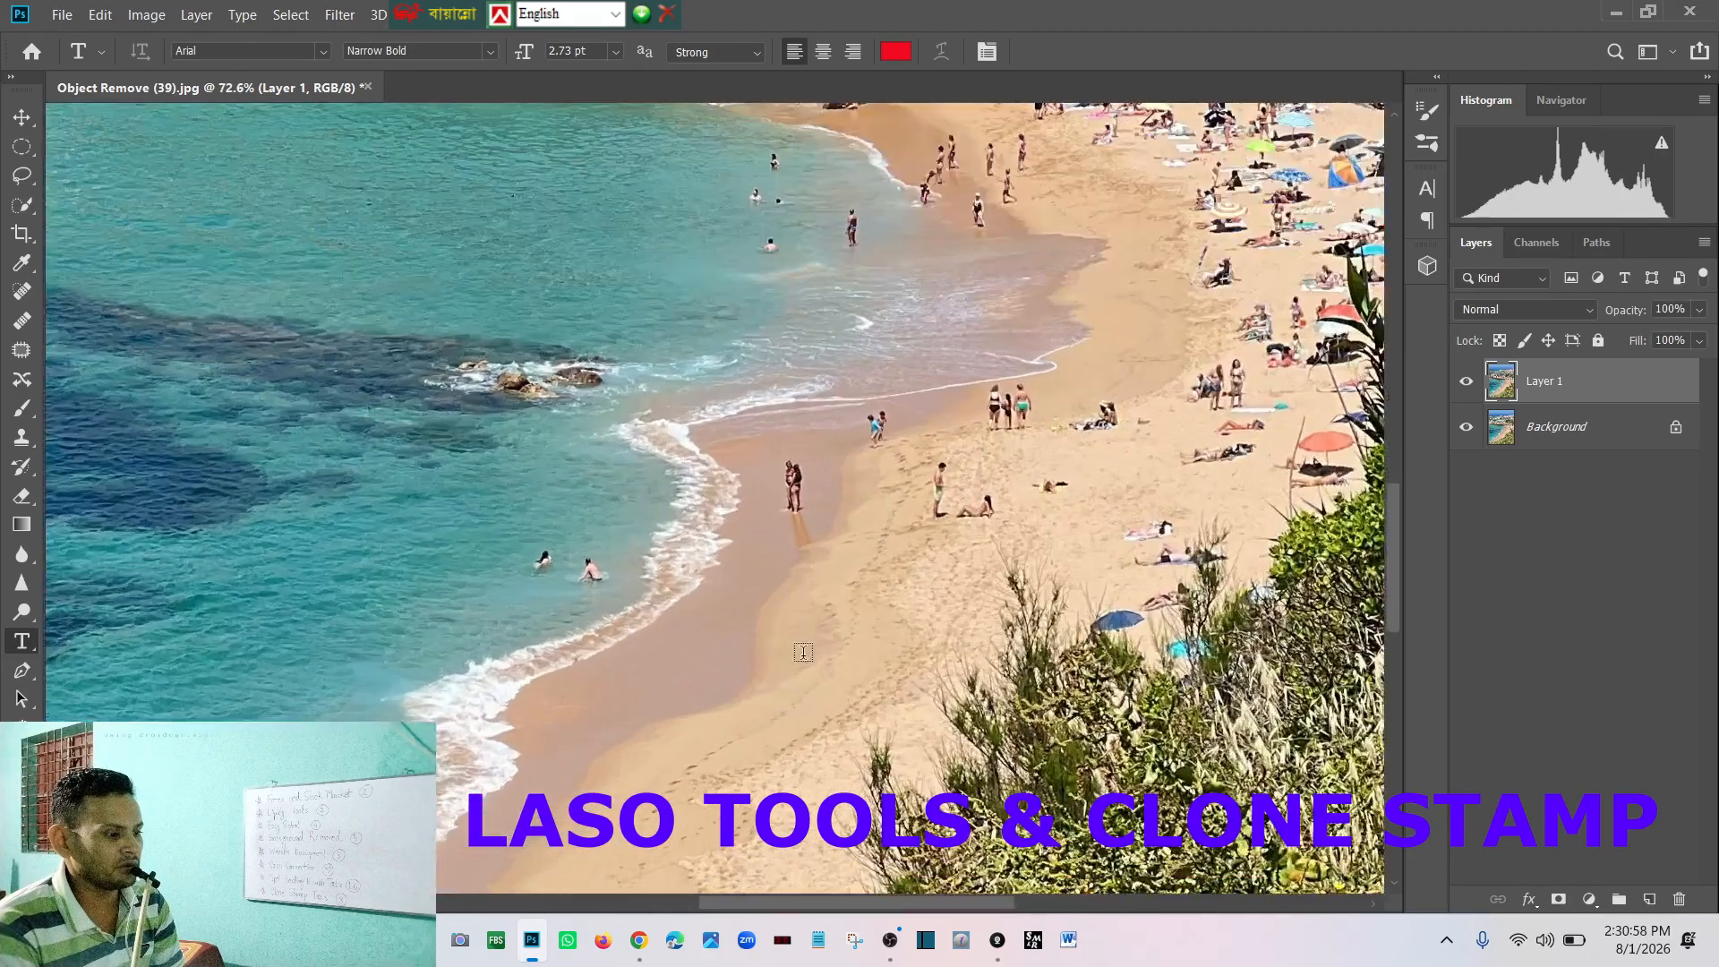
scroll(849, 566, "up", 1)
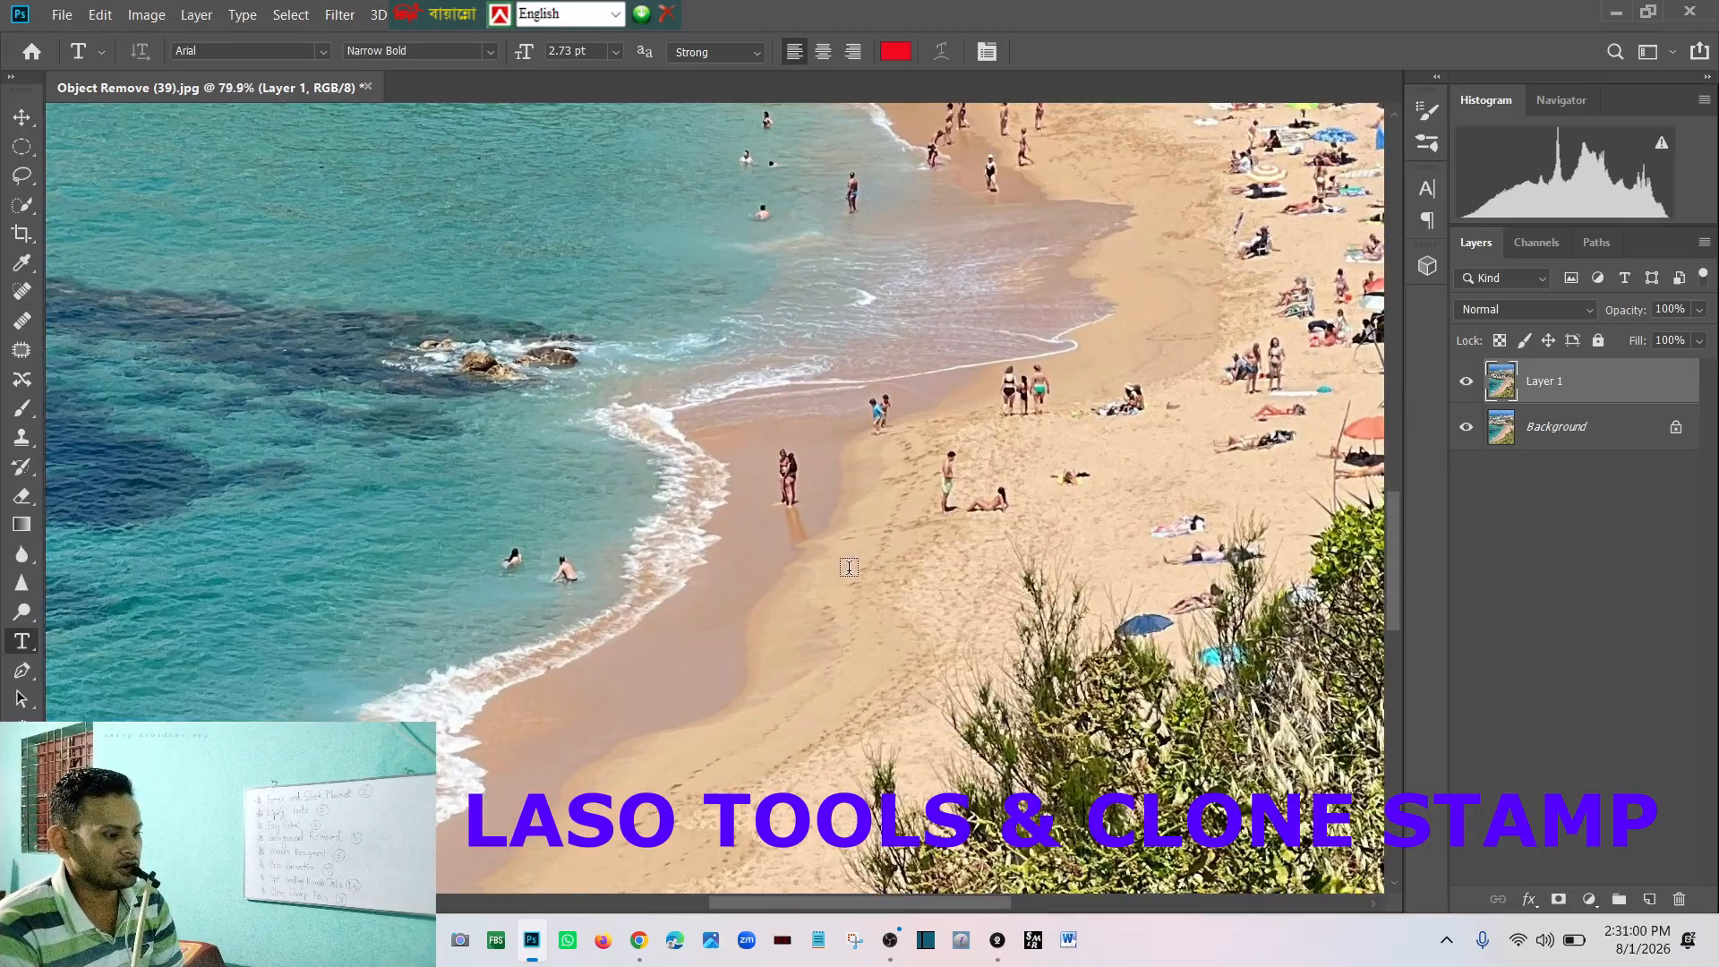
key("l")
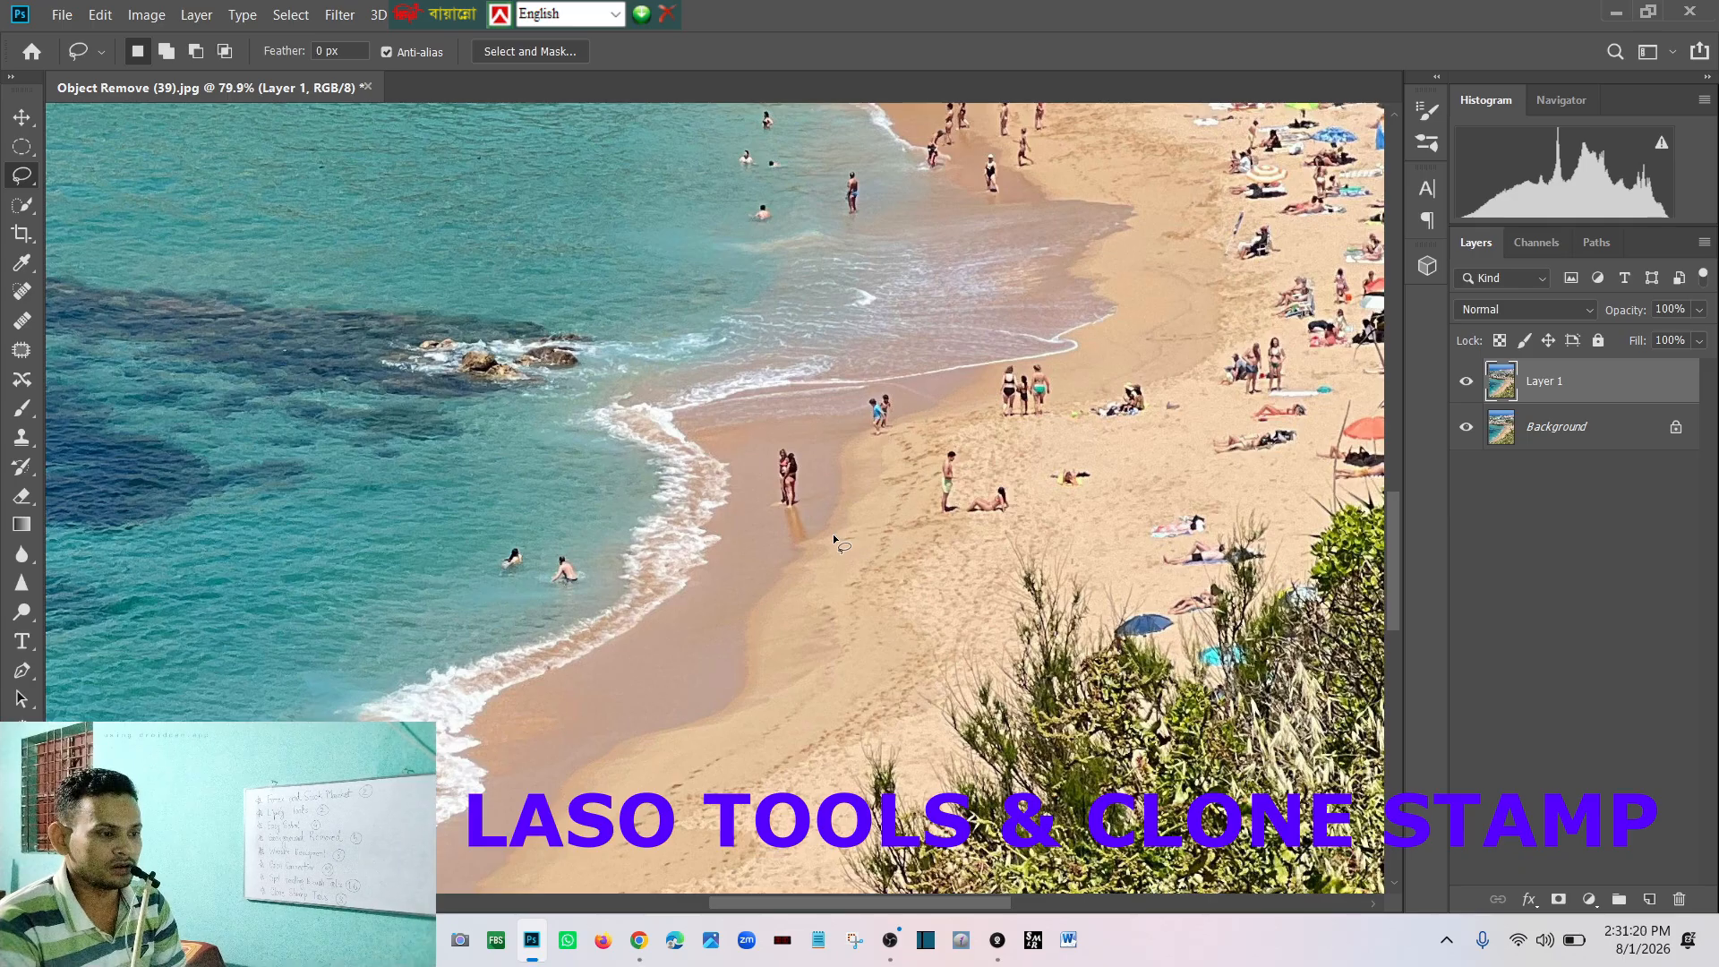
key("s")
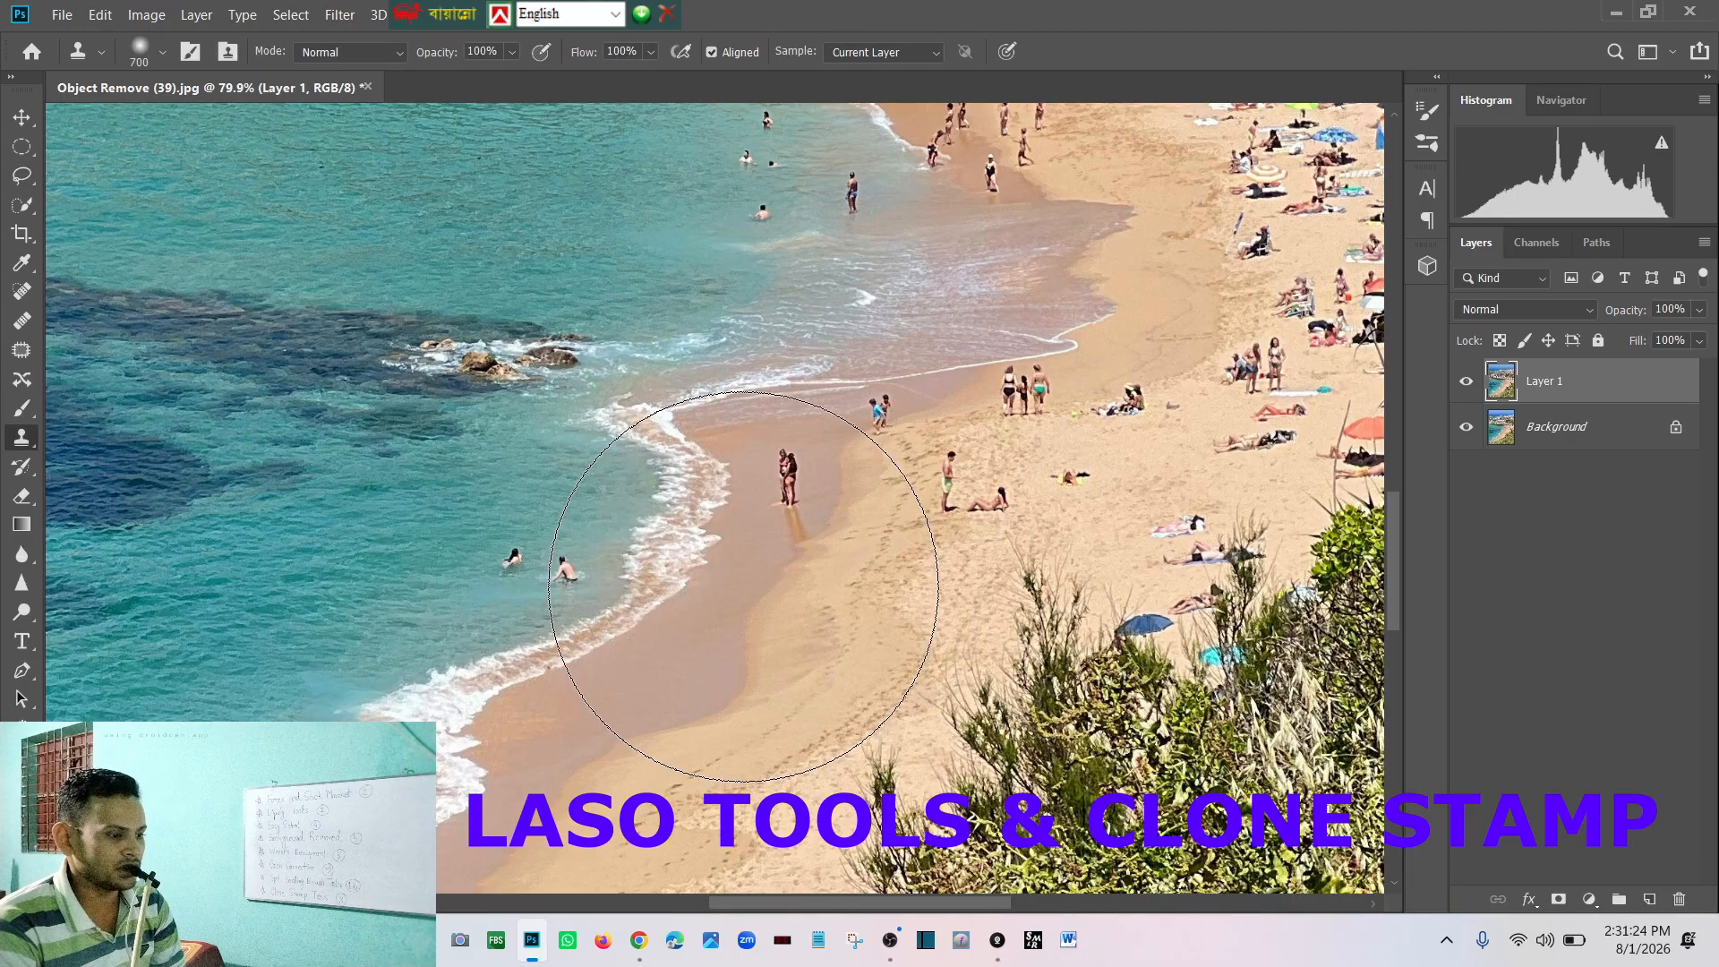
key("l")
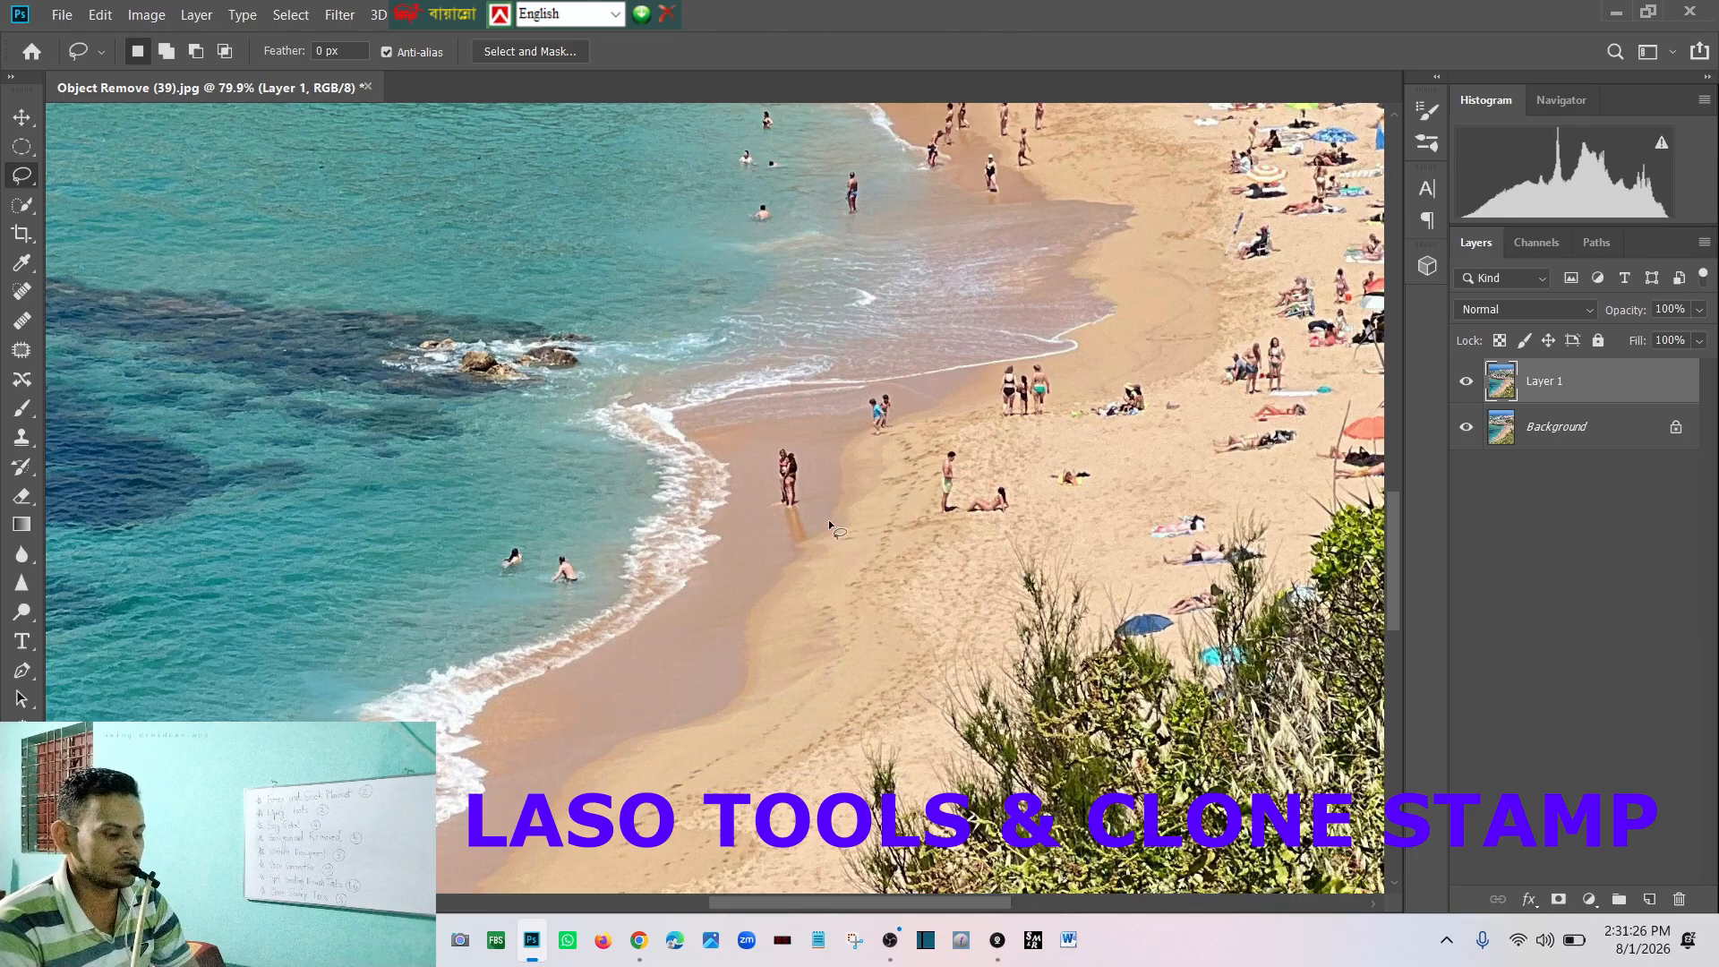
Step: Examine the people on the sand and in the shallow water along the beach at different magnifications
scroll(828, 524, "down", 8)
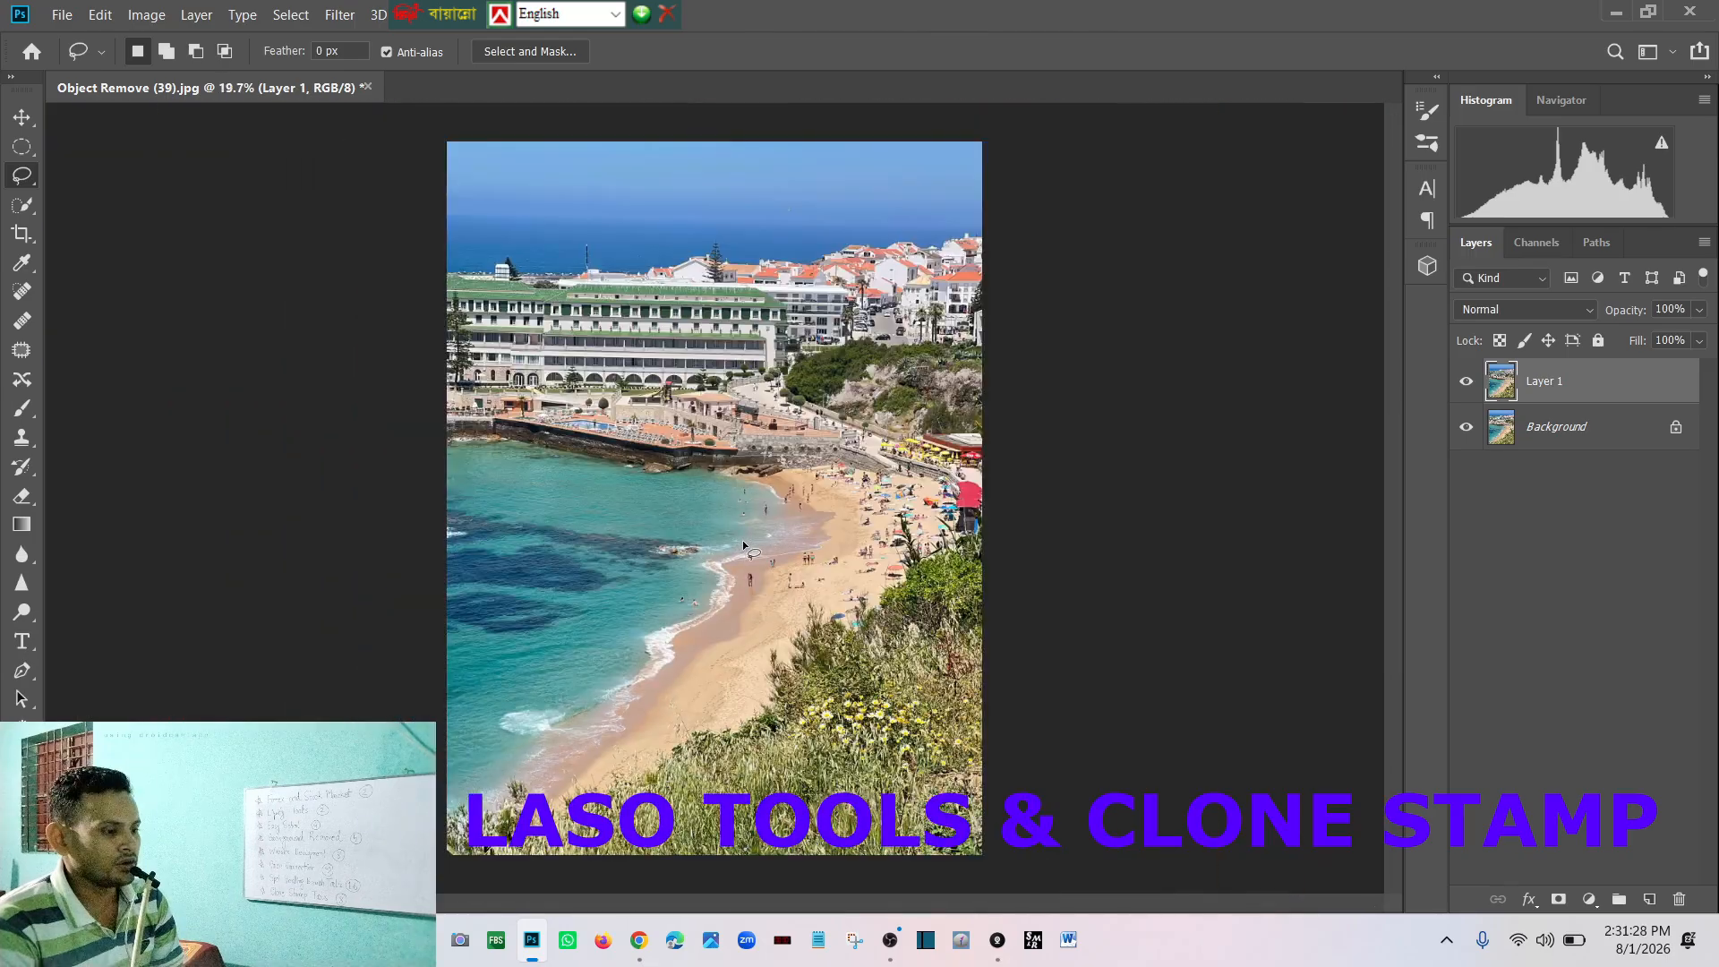
scroll(757, 627, "up", 7)
scroll(892, 582, "down", 2)
scroll(848, 502, "up", 2)
scroll(788, 573, "down", 3)
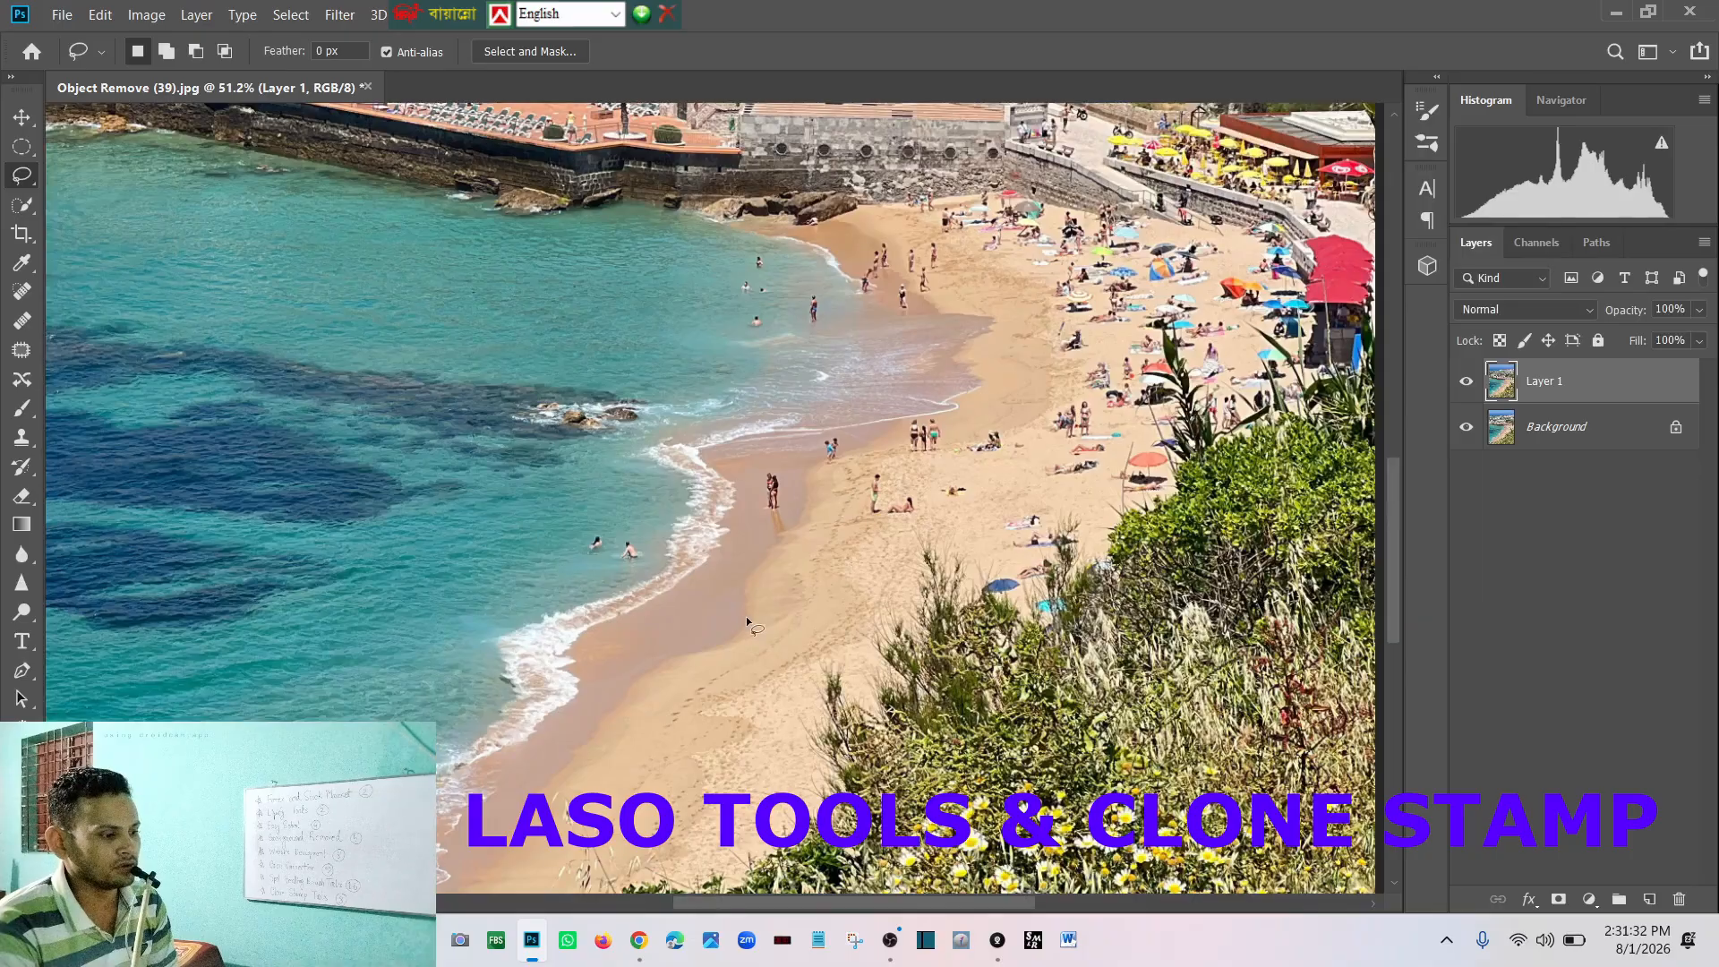
scroll(748, 620, "down", 2)
scroll(923, 582, "down", 1)
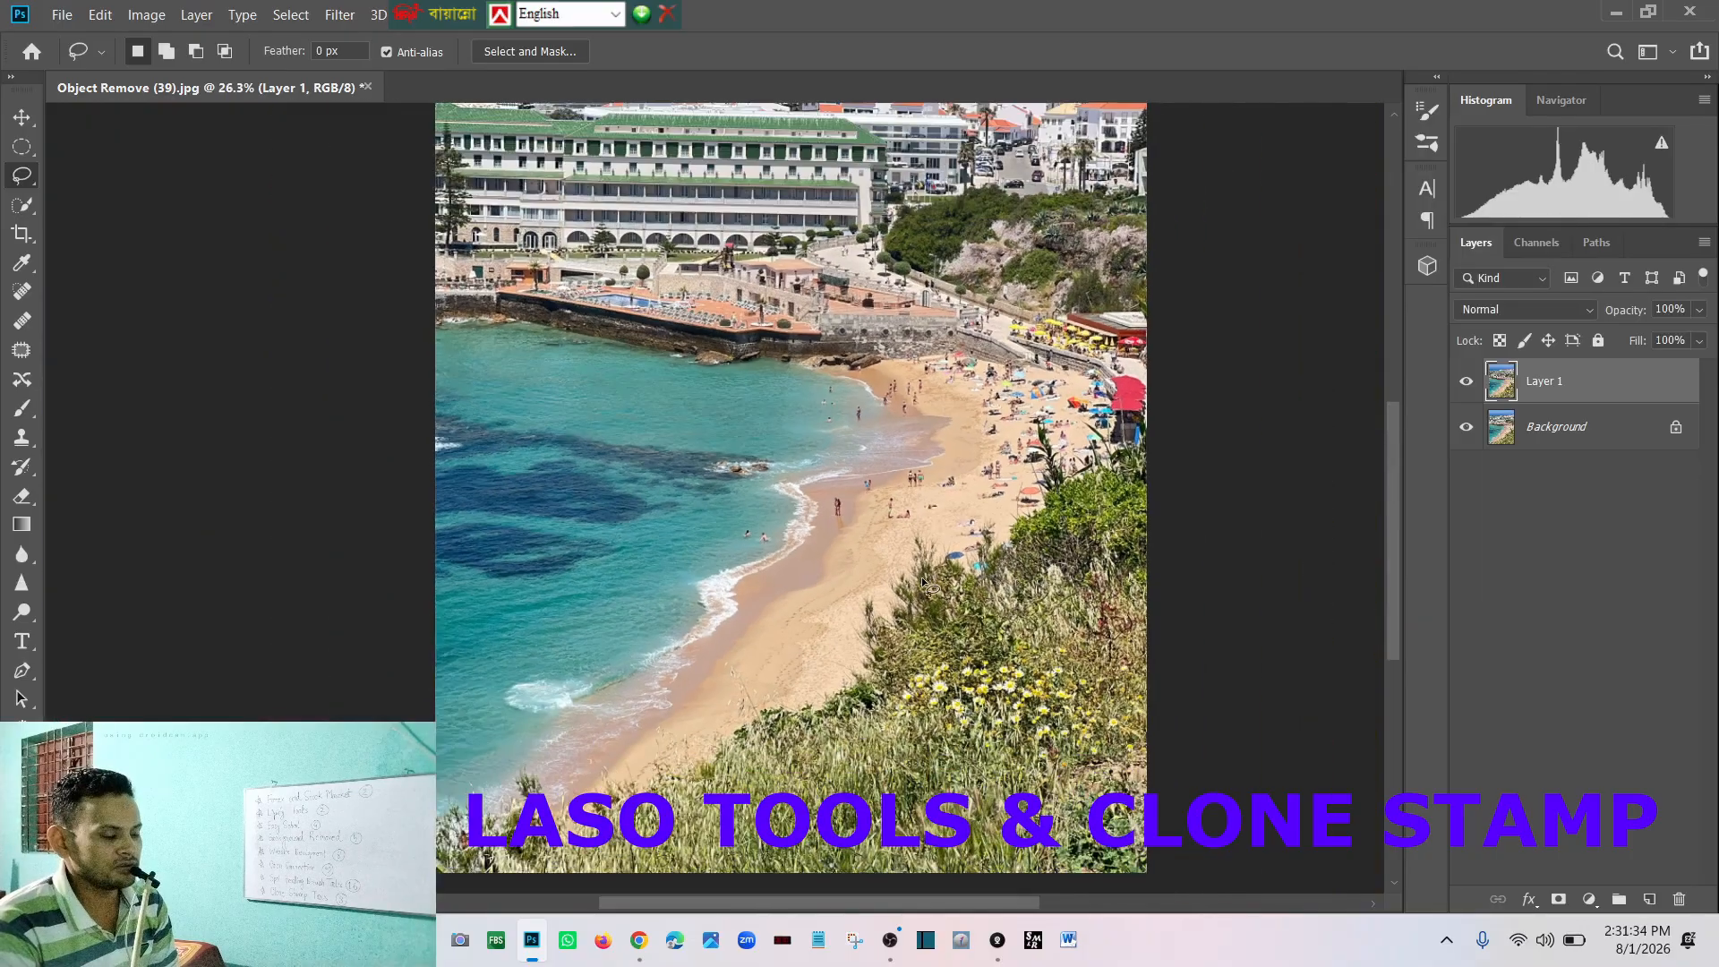
scroll(935, 555, "down", 2)
scroll(727, 530, "up", 2)
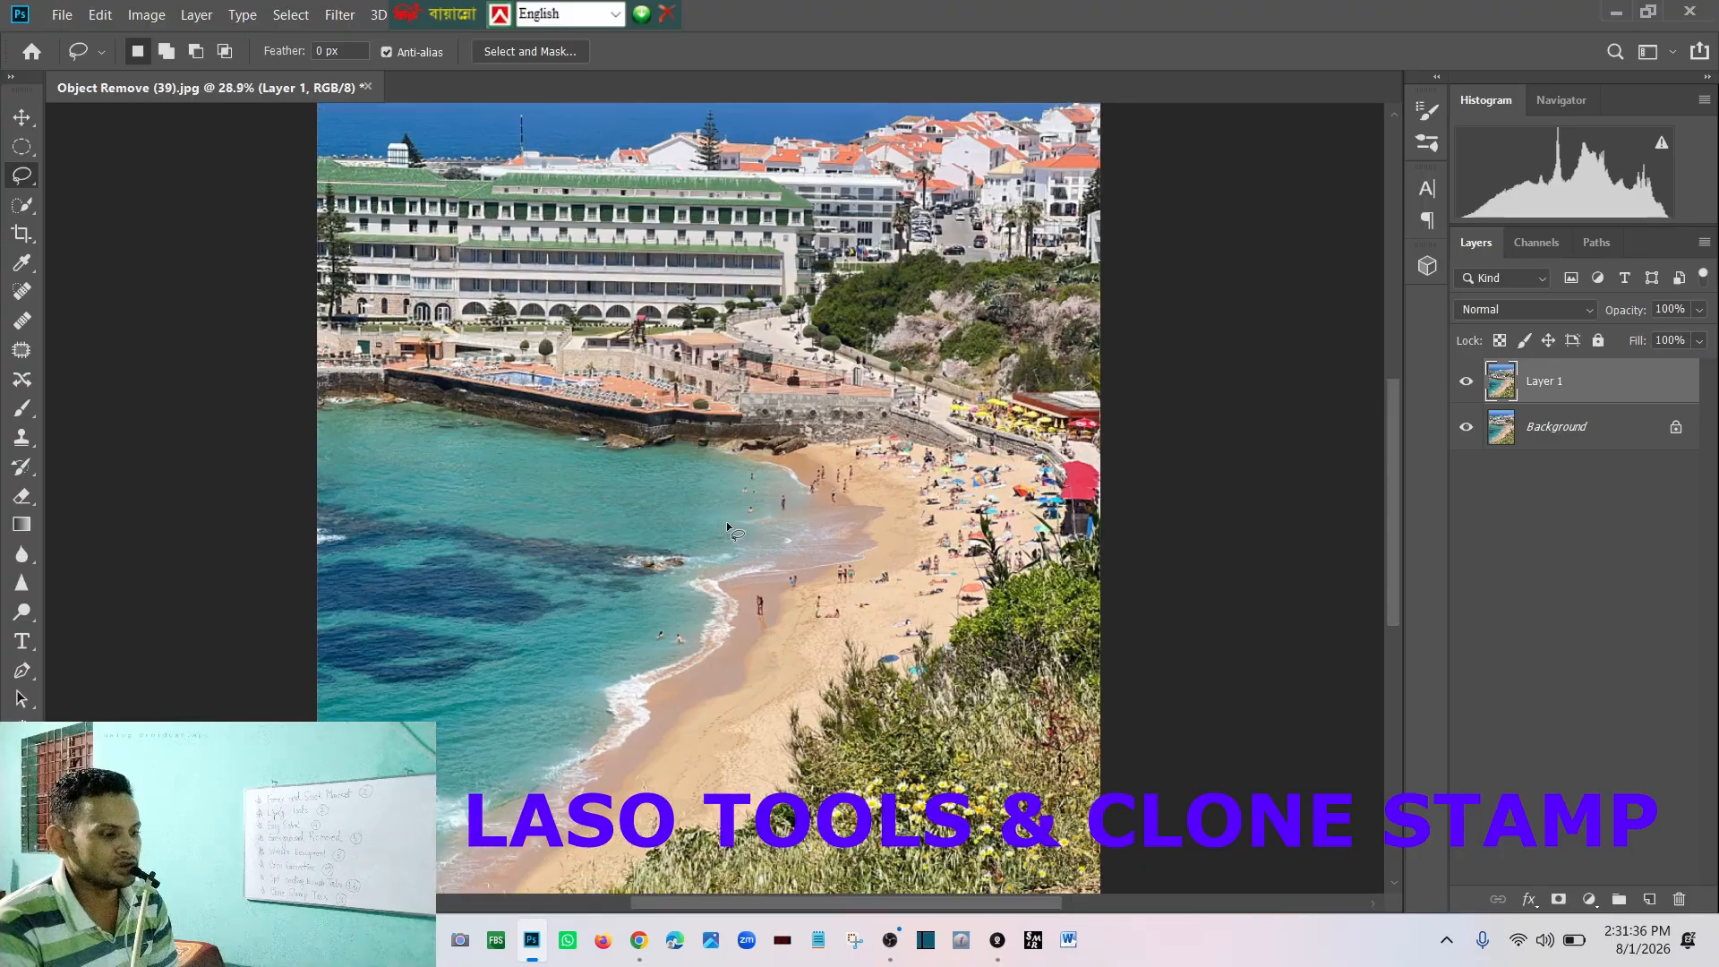
scroll(727, 521, "up", 4)
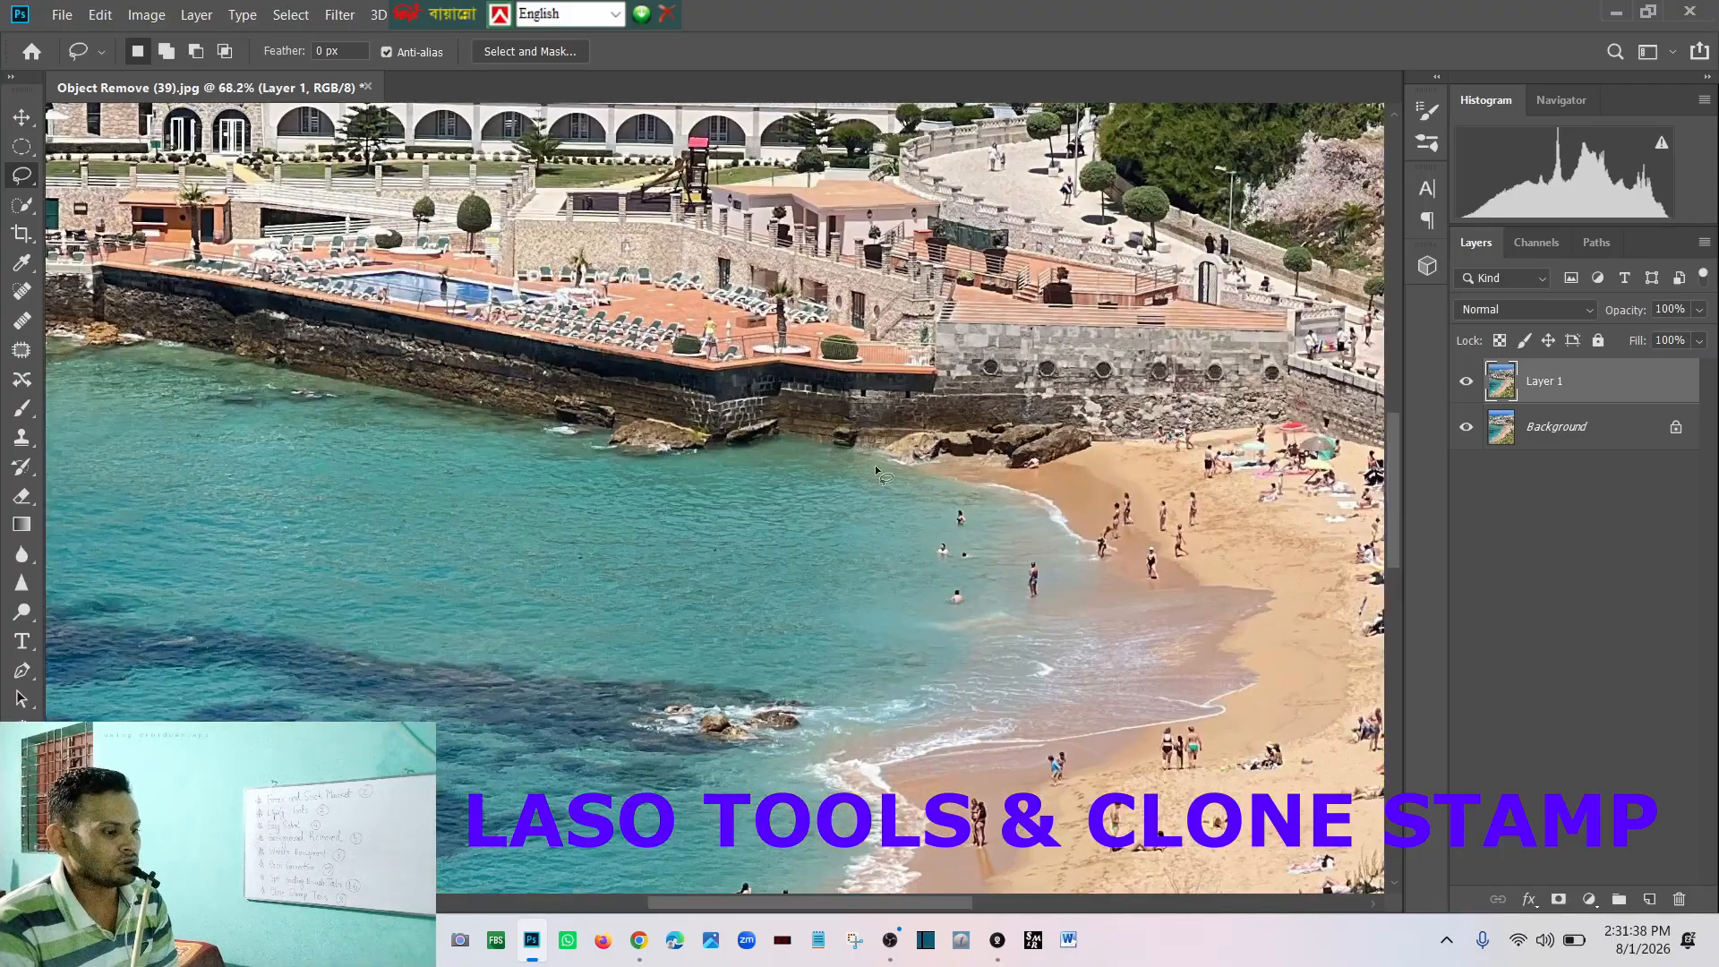
scroll(981, 618, "down", 2)
scroll(1048, 707, "up", 4)
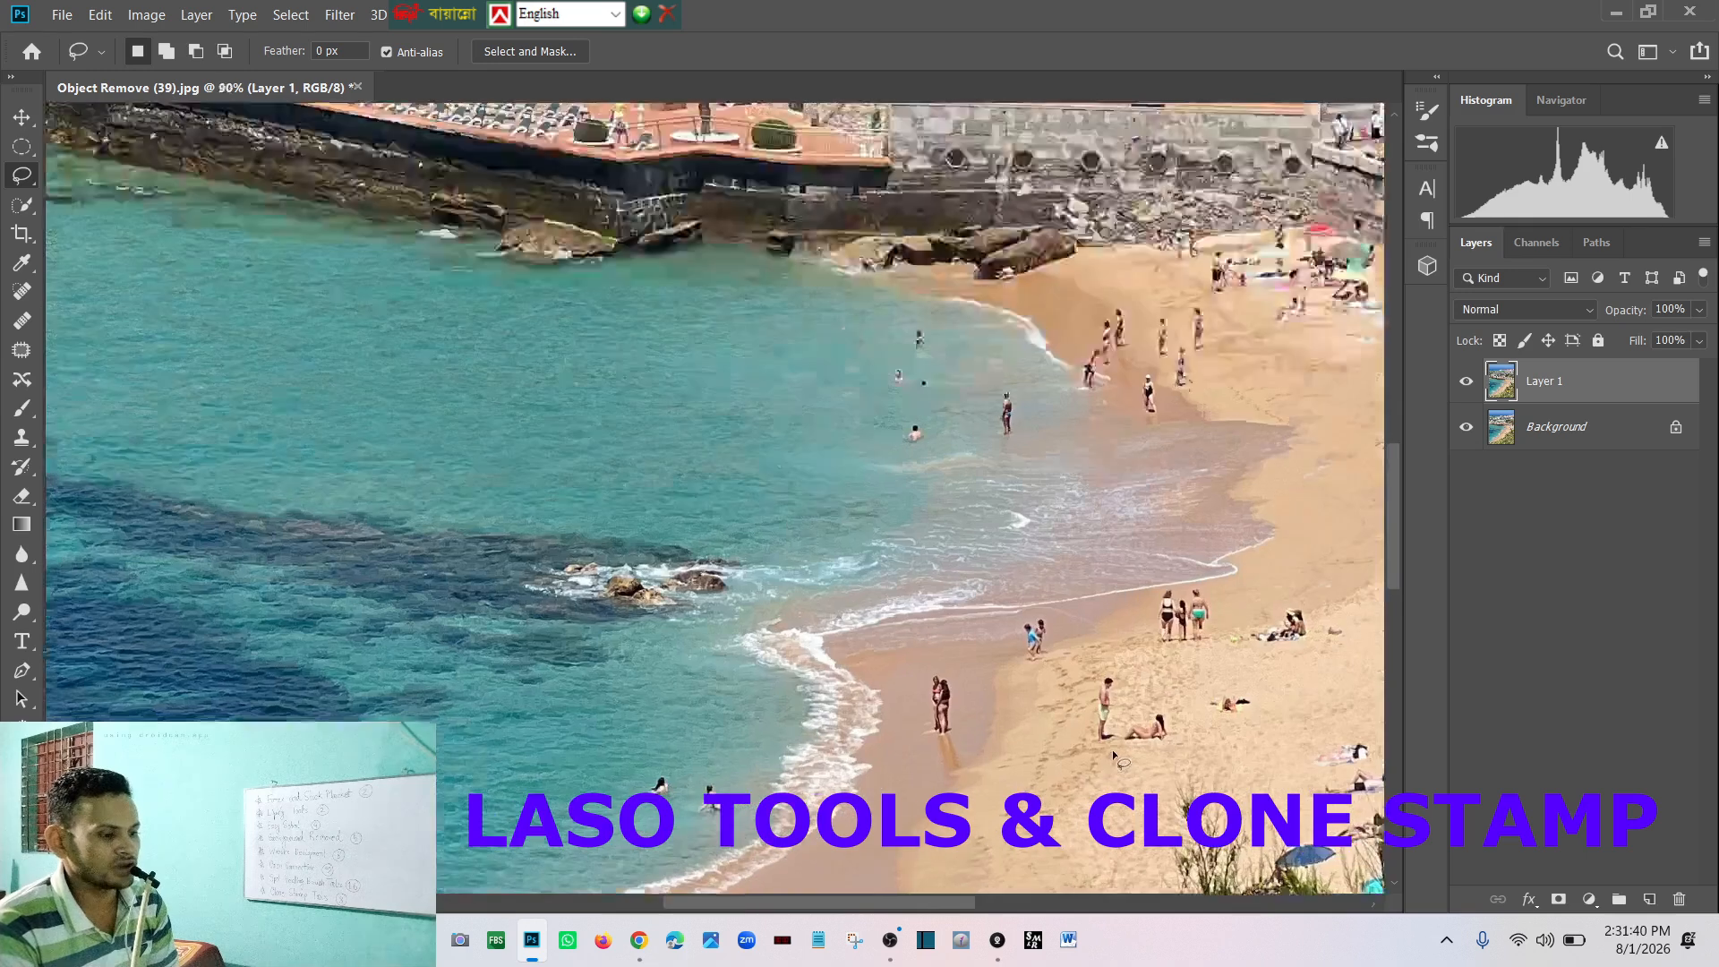
scroll(1191, 770, "up", 2)
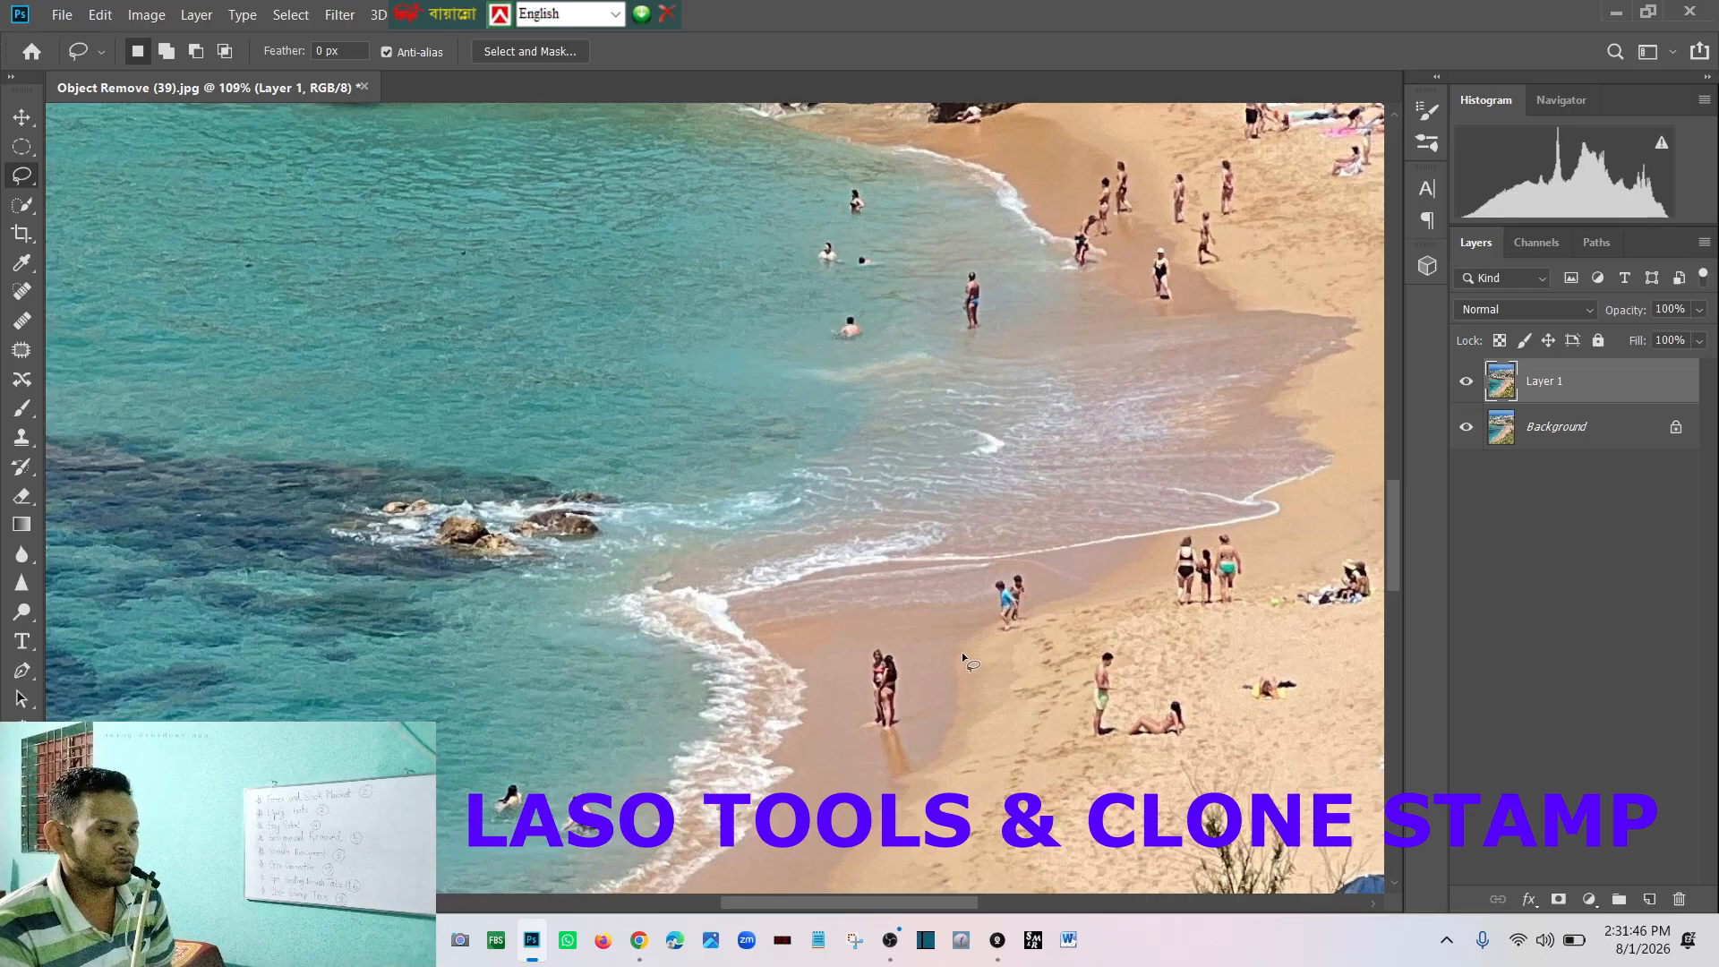
scroll(1039, 548, "up", 3)
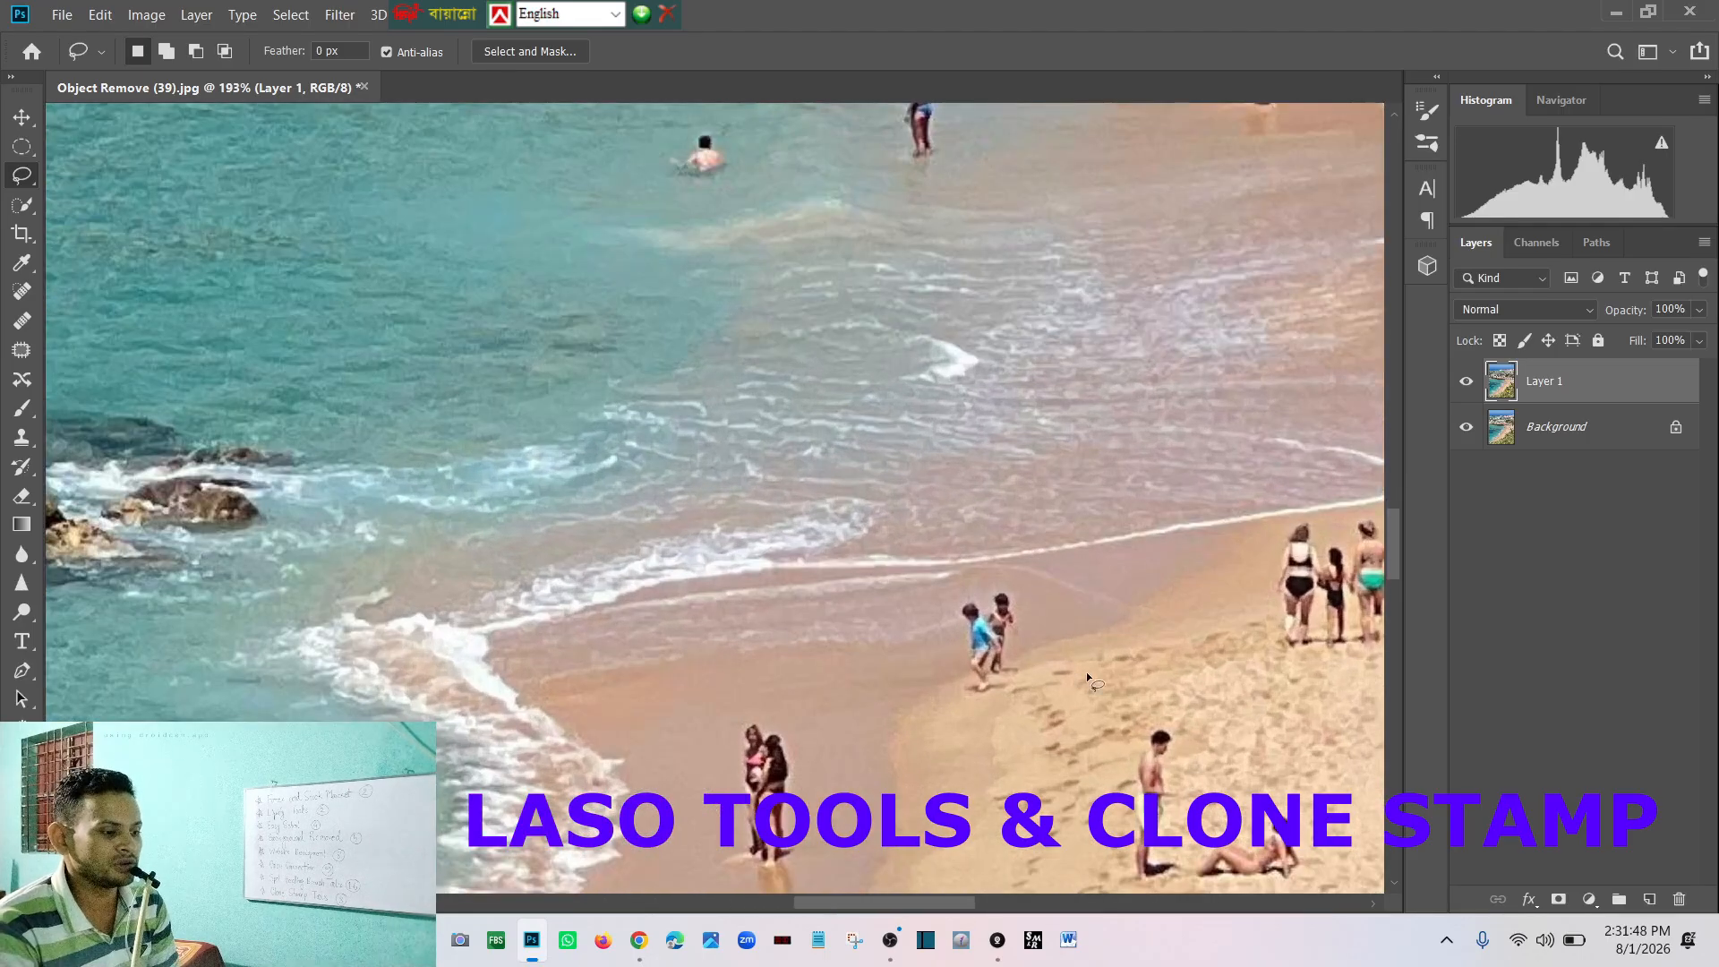
scroll(1070, 678, "down", 2)
scroll(1115, 816, "down", 1)
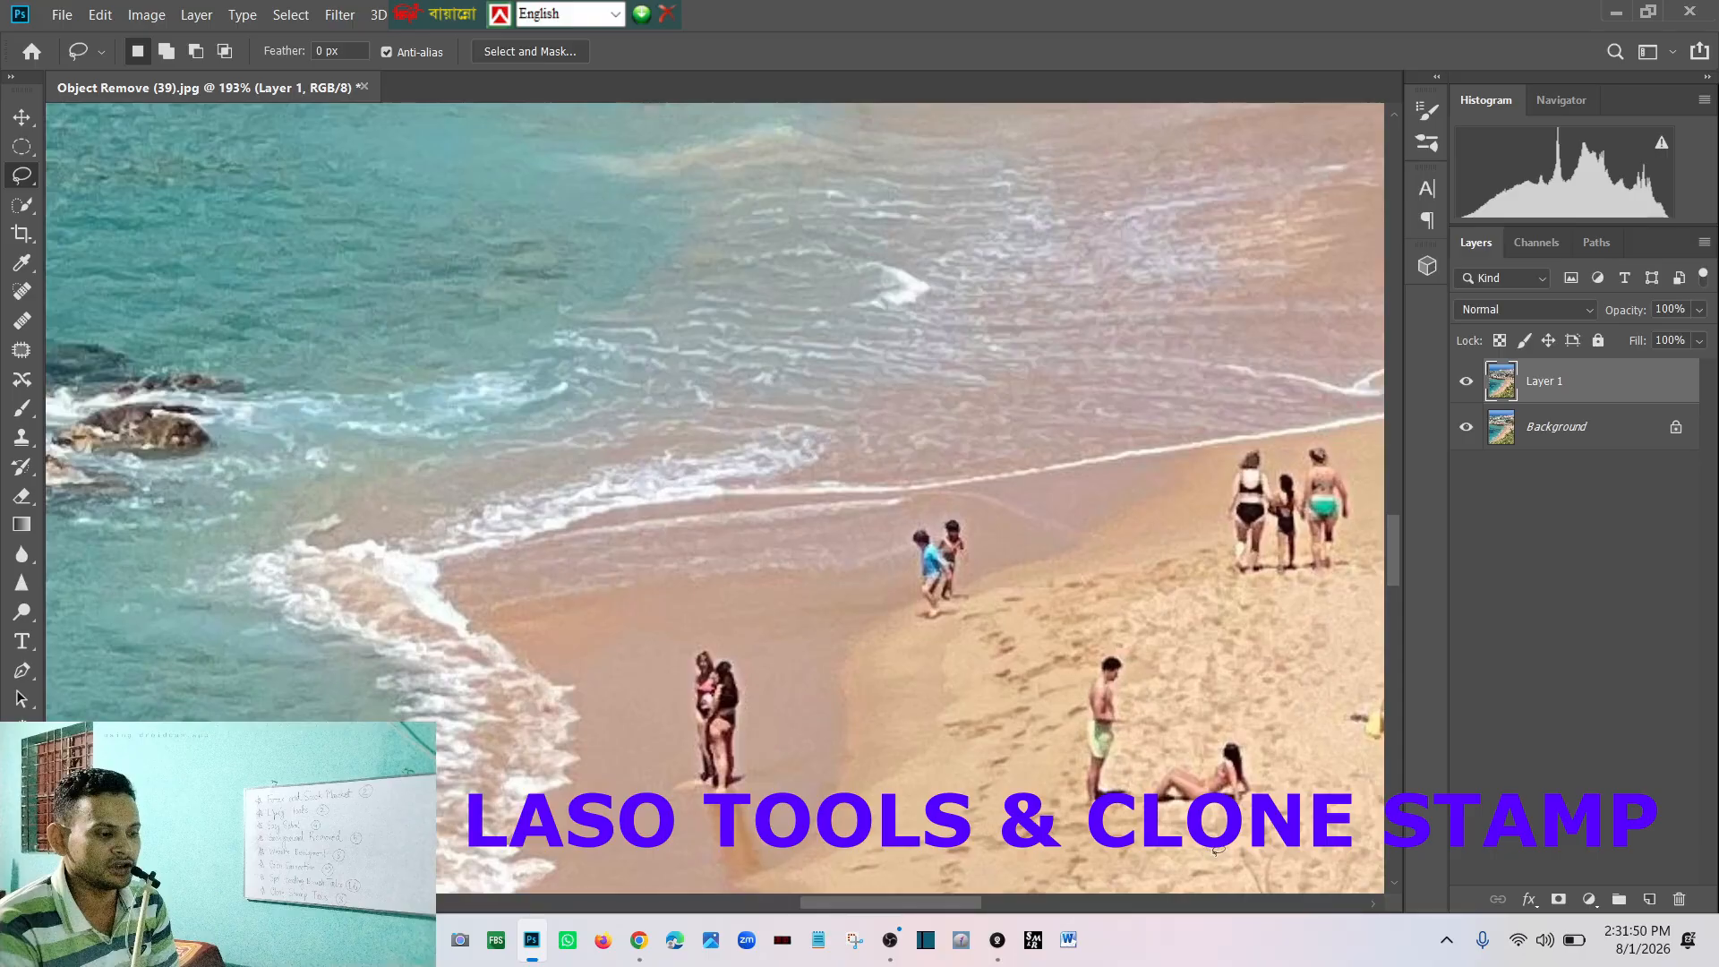
scroll(1087, 713, "down", 4)
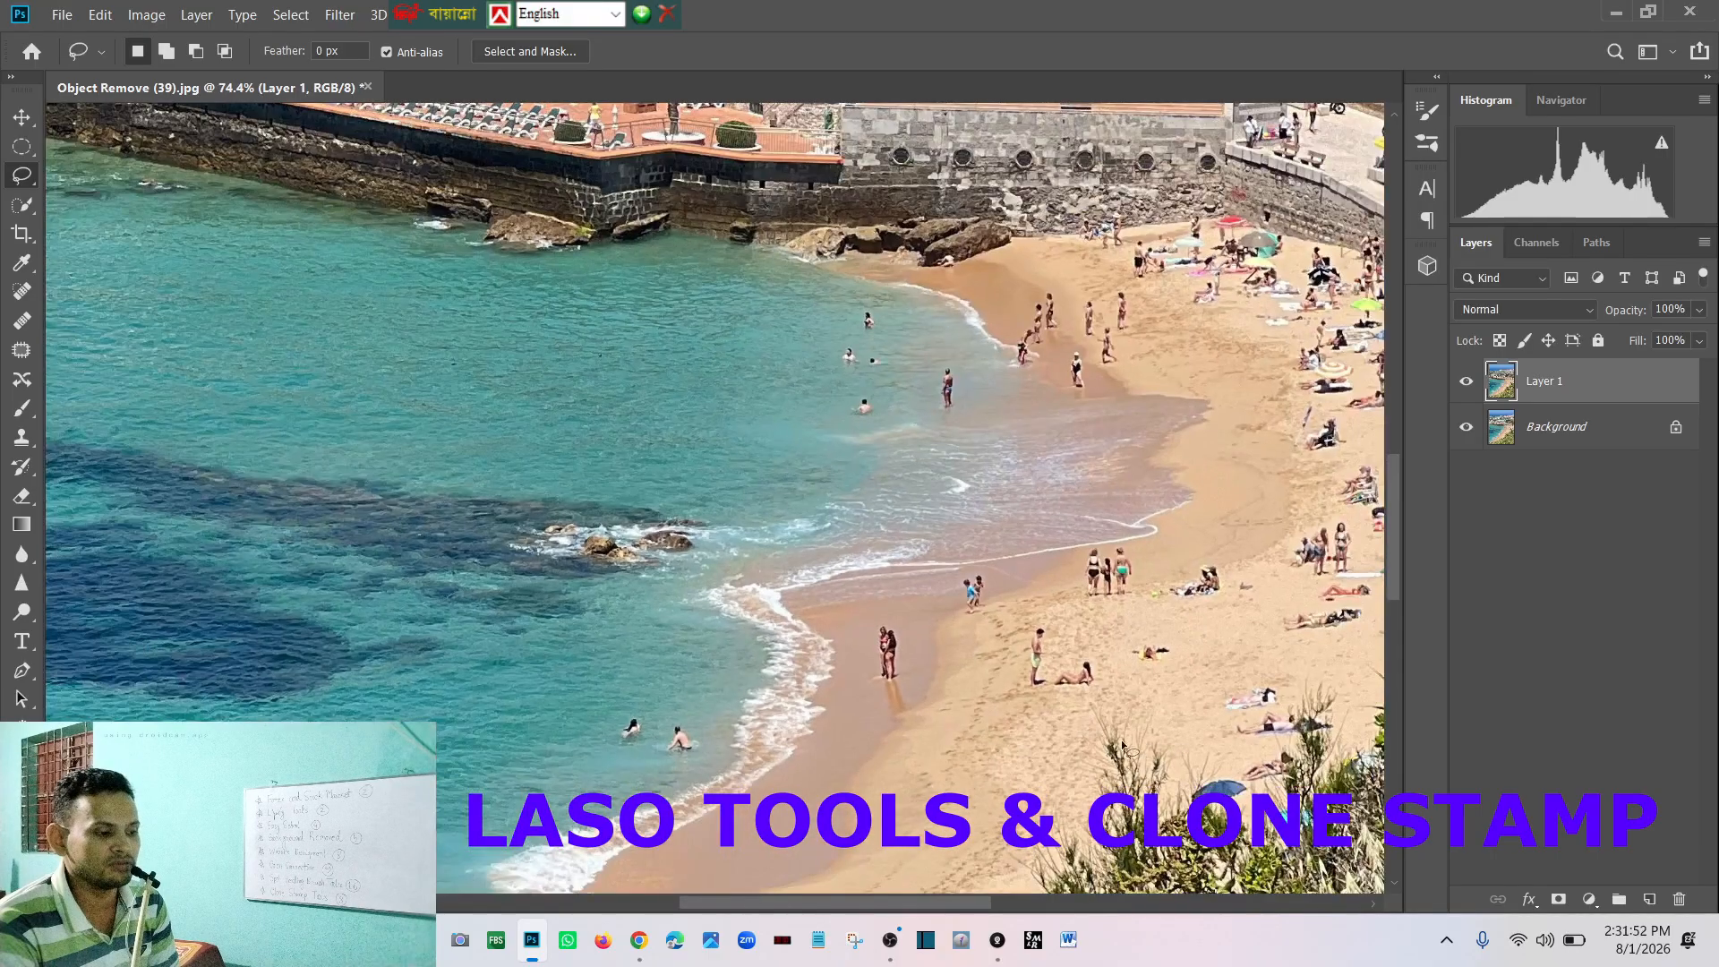
scroll(1206, 810, "up", 5)
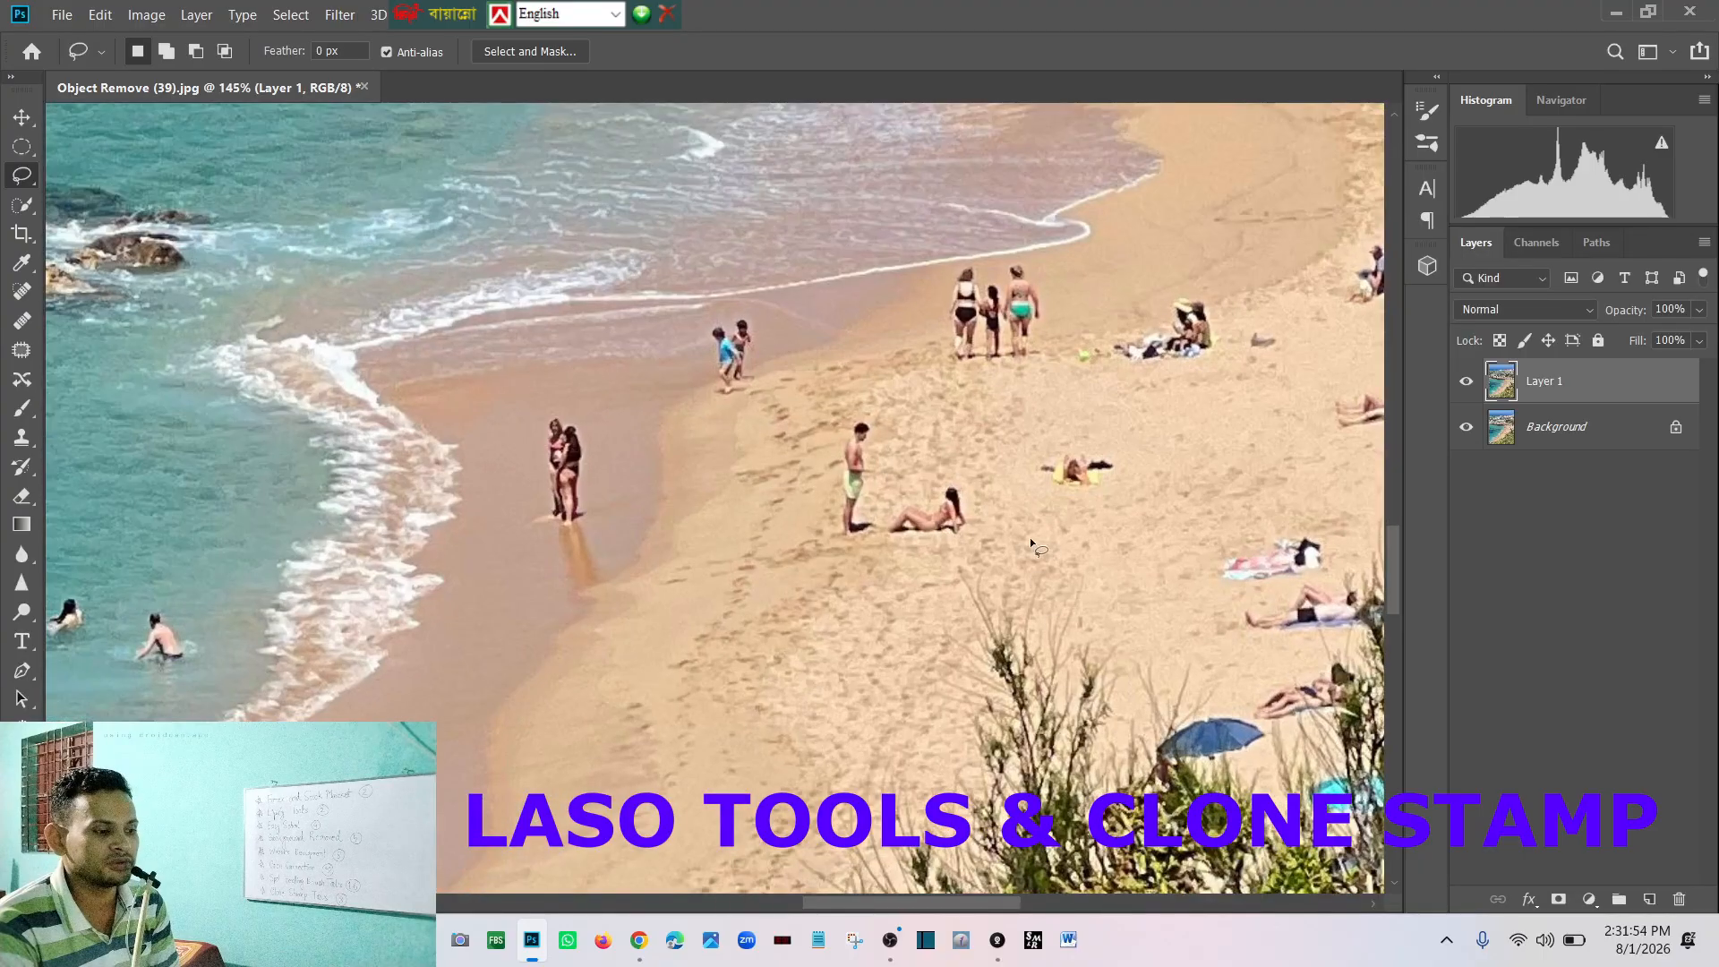
Step: Remove the standing man and the woman sitting beside him on the sand with a lasso selection and Content-Aware fill, then deselect
mouse_move(991, 532)
left_mouse_down()
mouse_move(897, 588)
mouse_move(770, 545)
mouse_move(797, 400)
mouse_move(895, 362)
mouse_move(964, 411)
mouse_move(985, 539)
left_mouse_up()
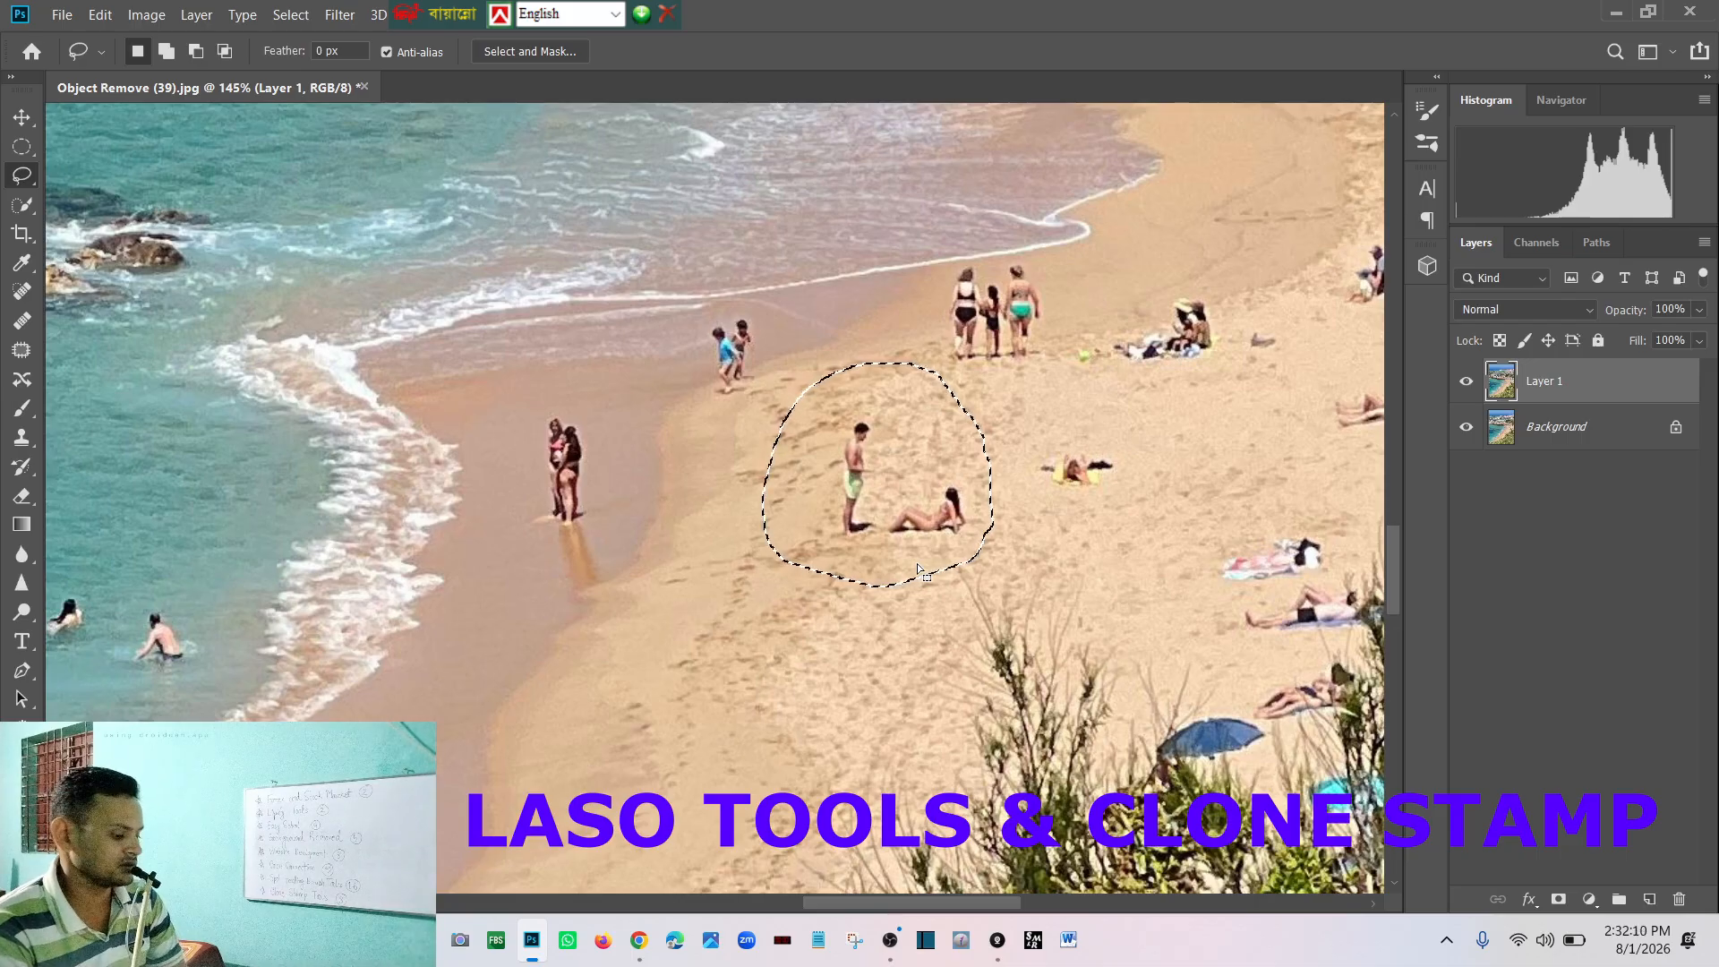
key("shift")
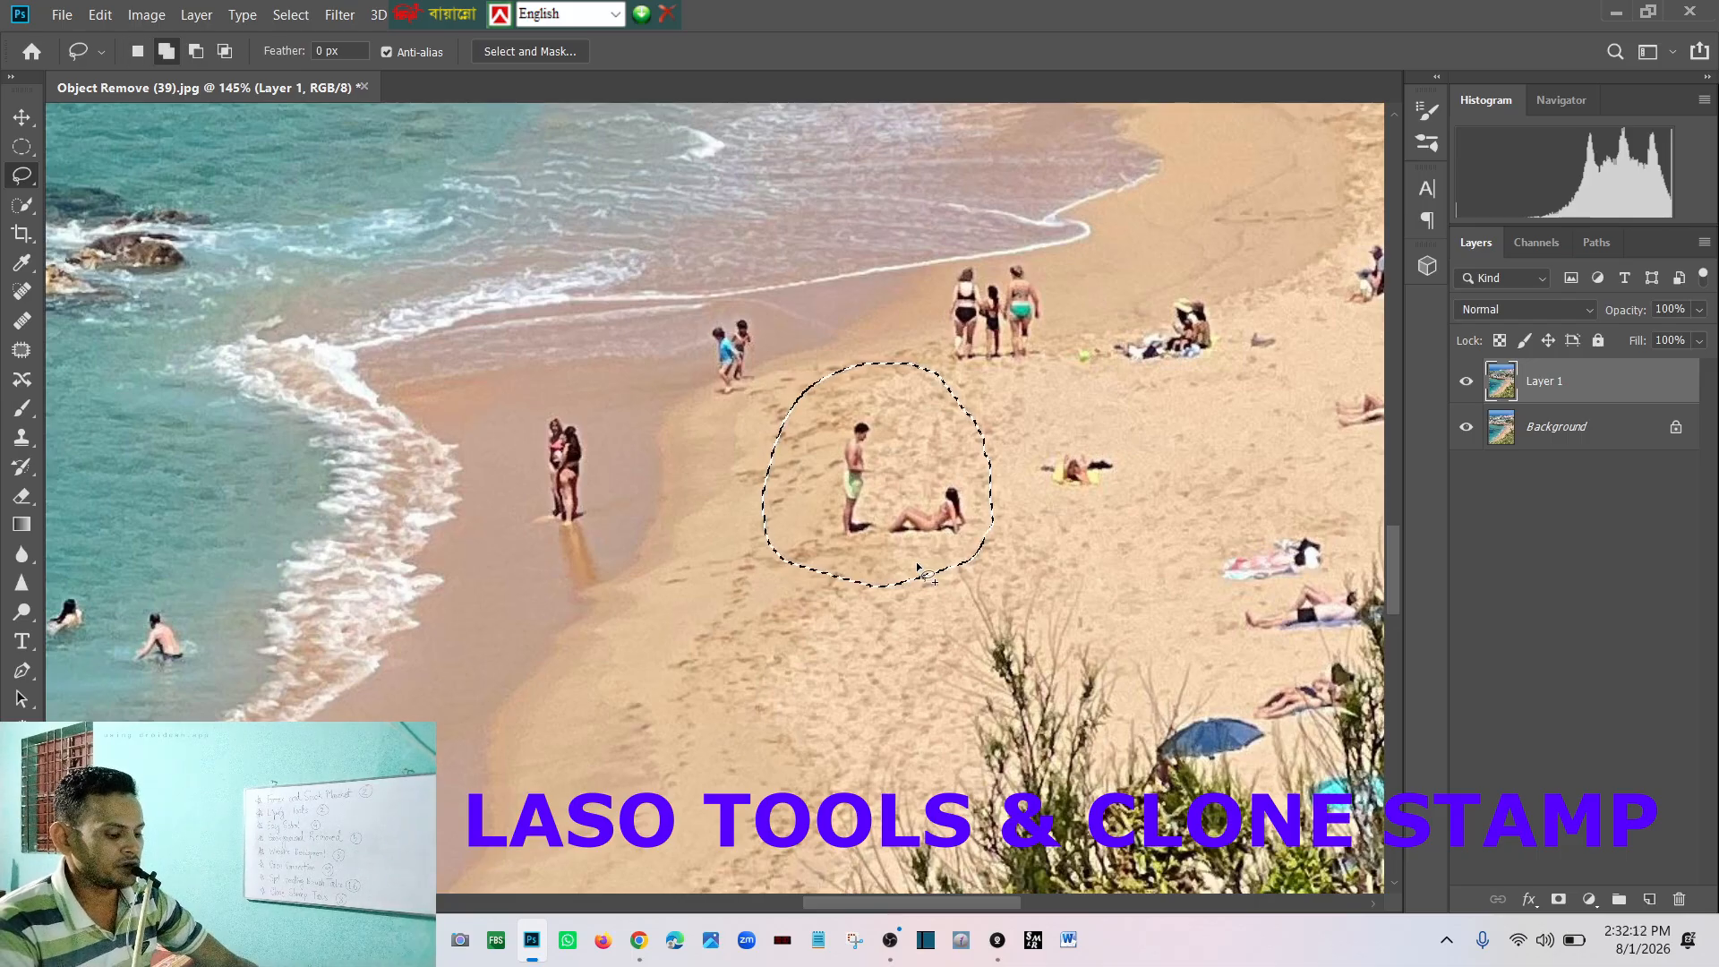
key("shift+BackSpace")
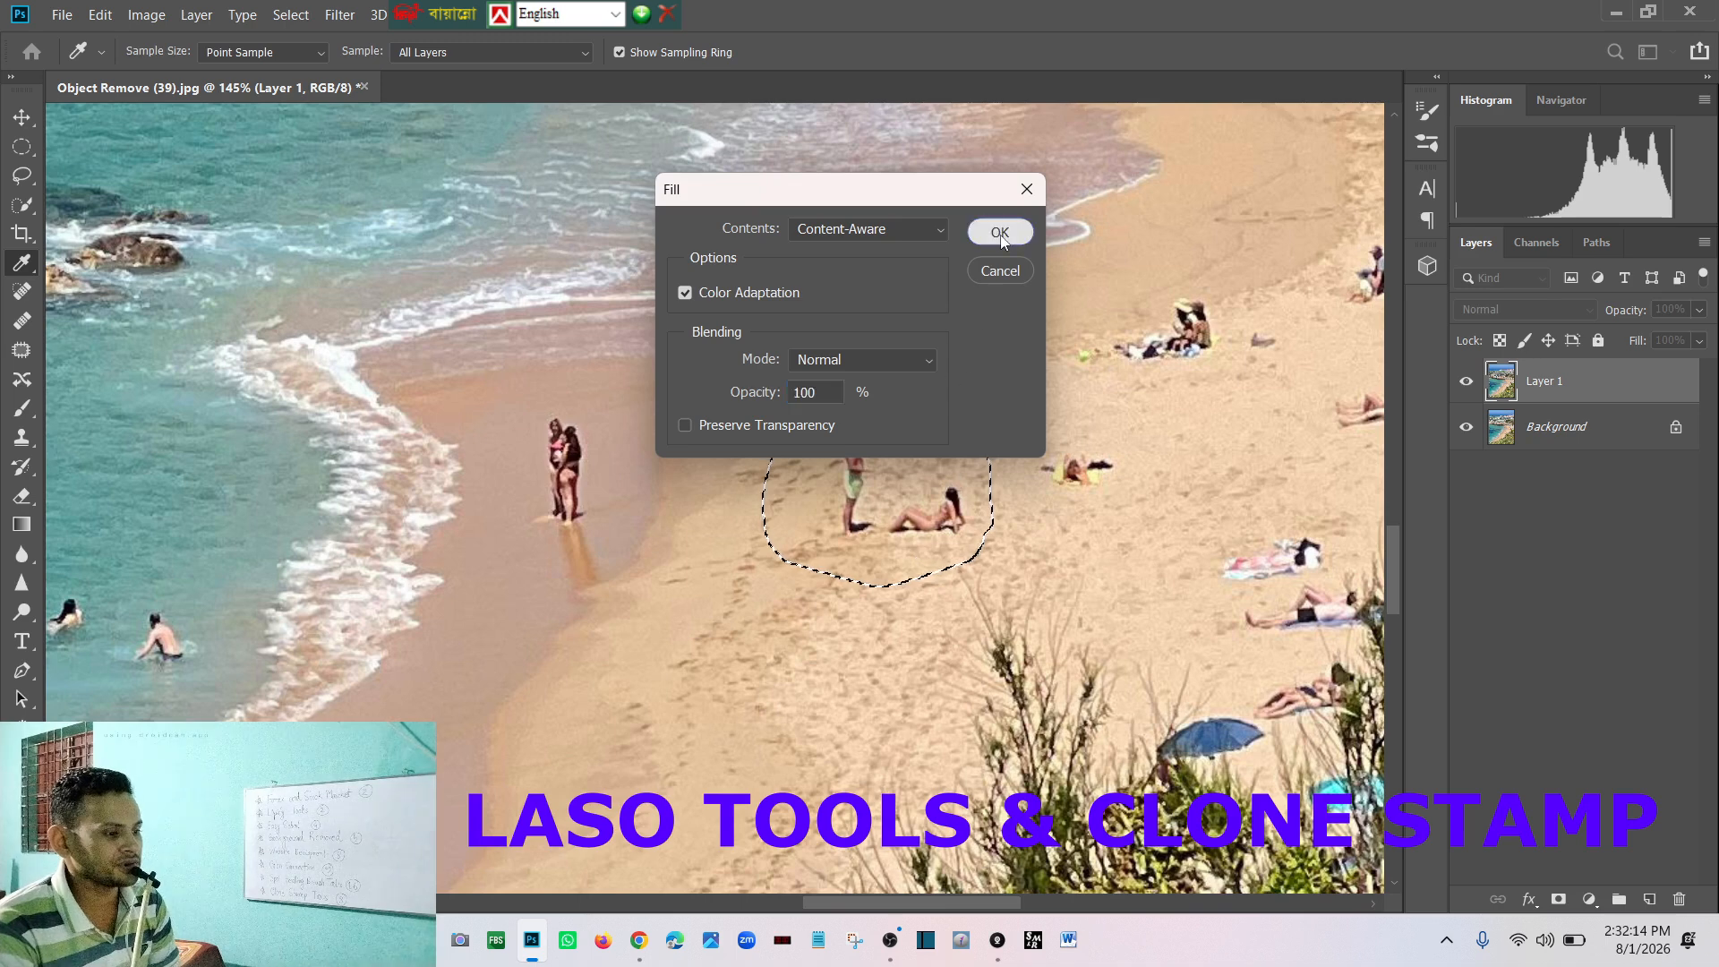
left_click(998, 234)
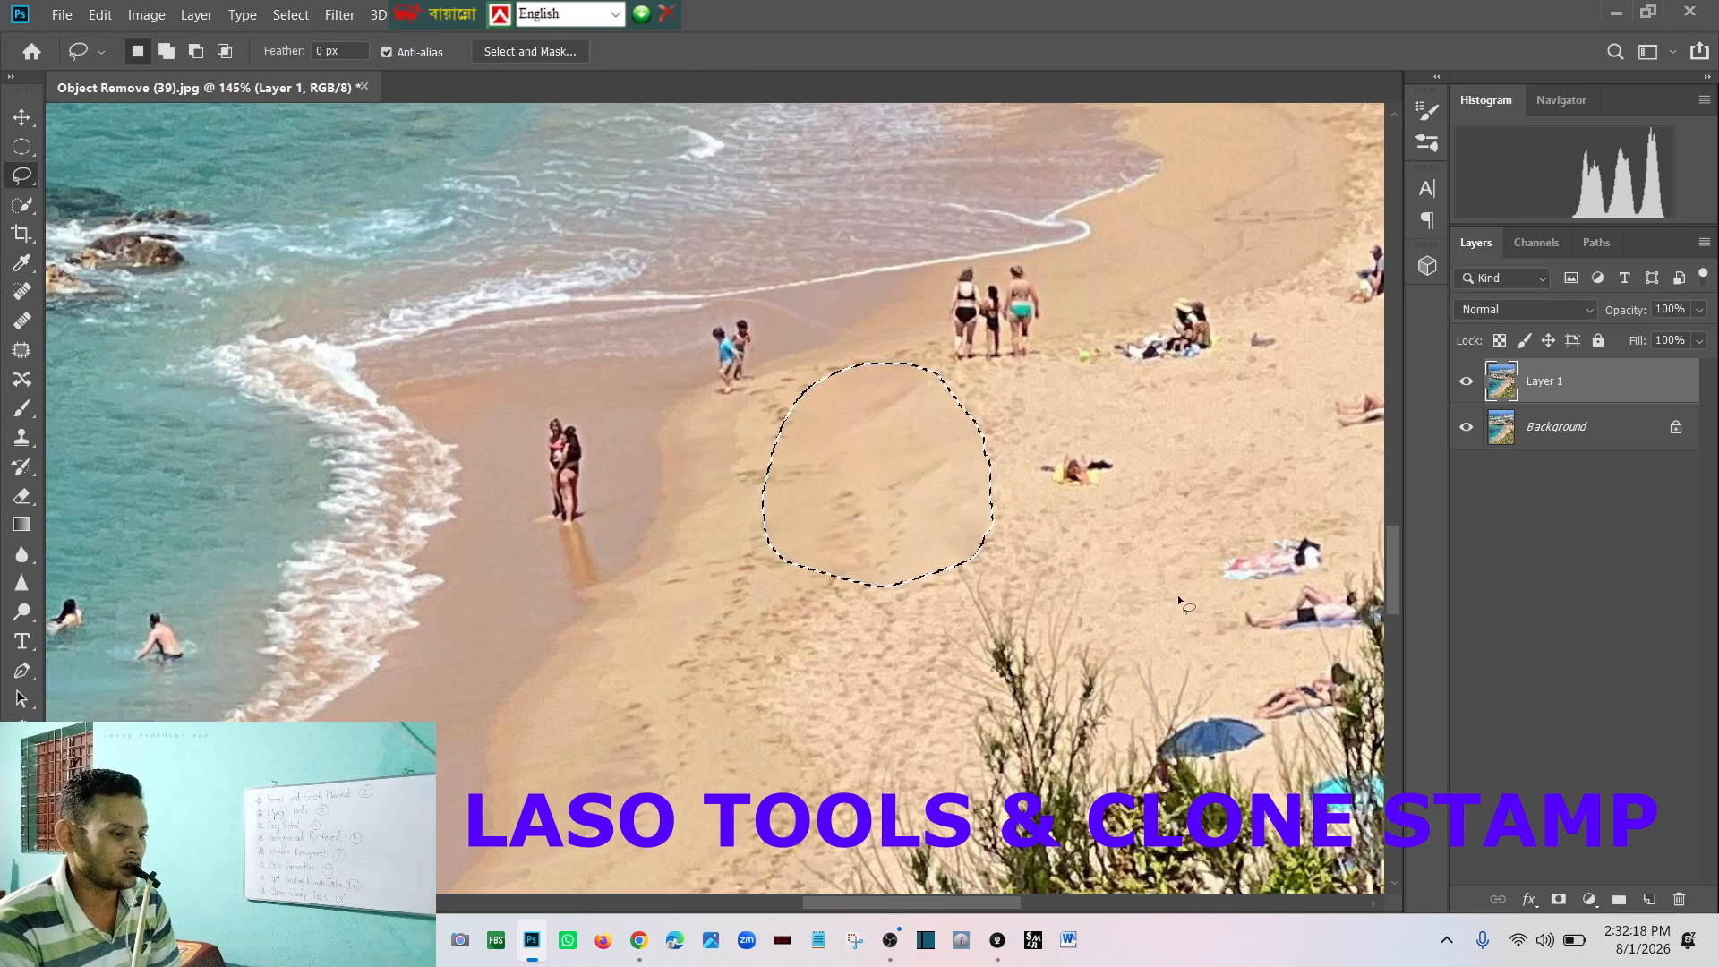
key("ctrl+d")
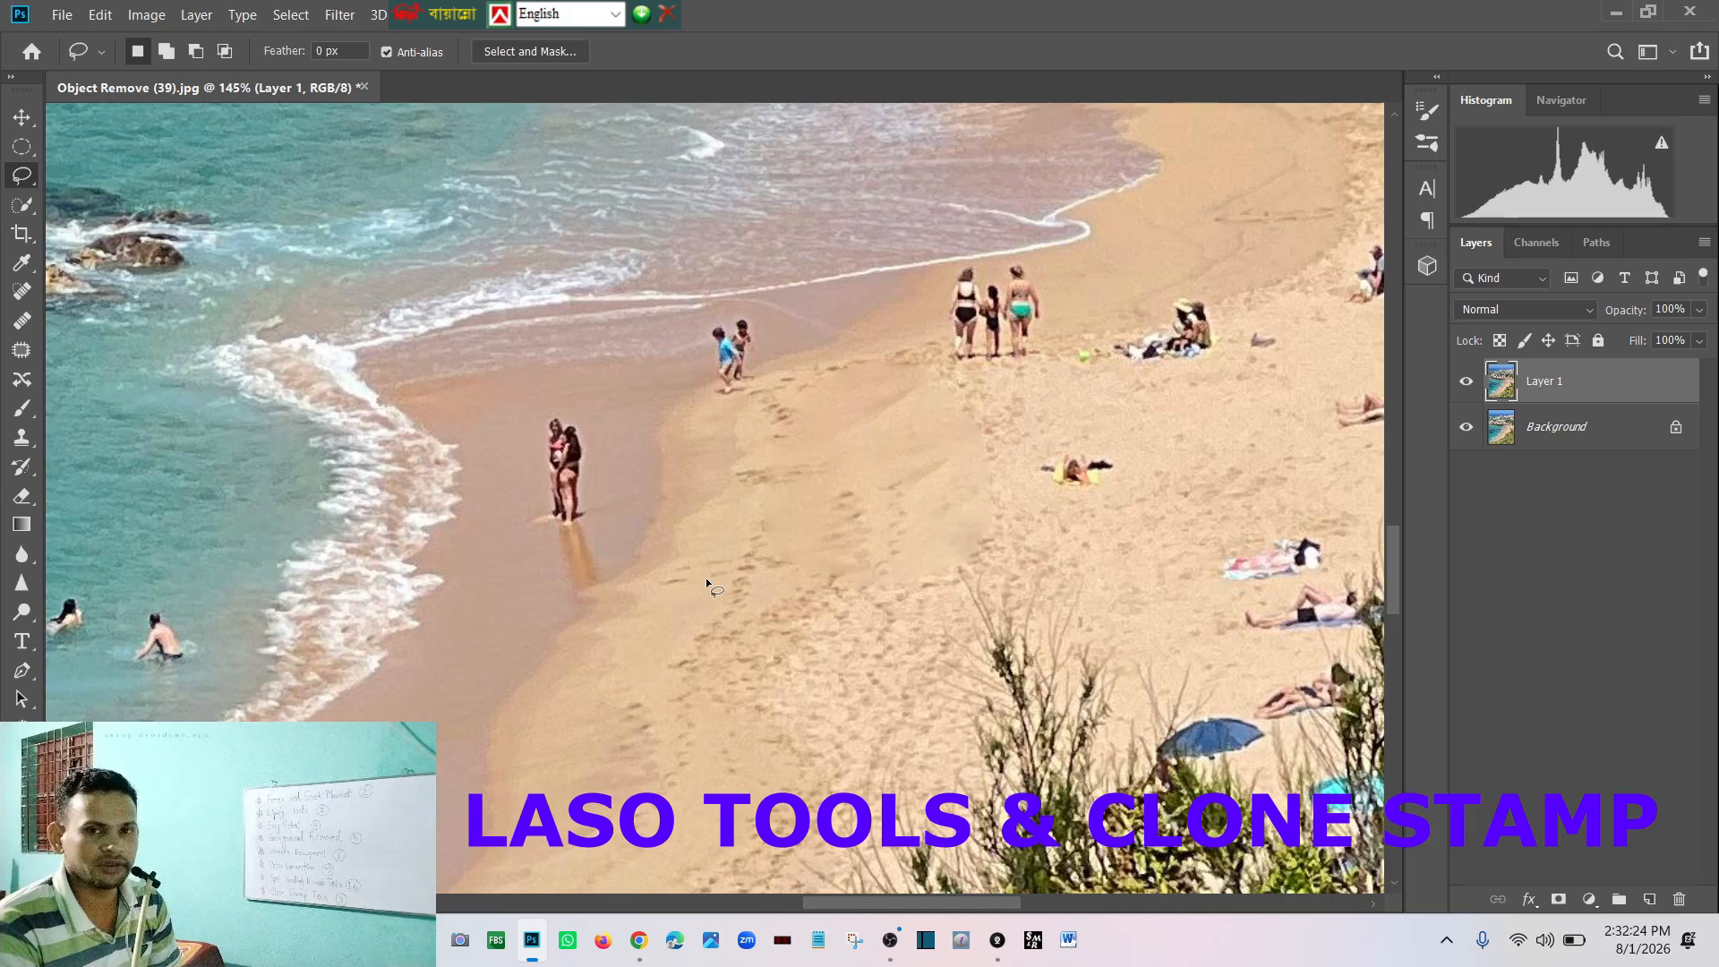
Step: Lasso the couple and their reflection on the wet sand, replace them with a Content-Aware fill, and clear the selection
left_click_drag(781, 371, 787, 395)
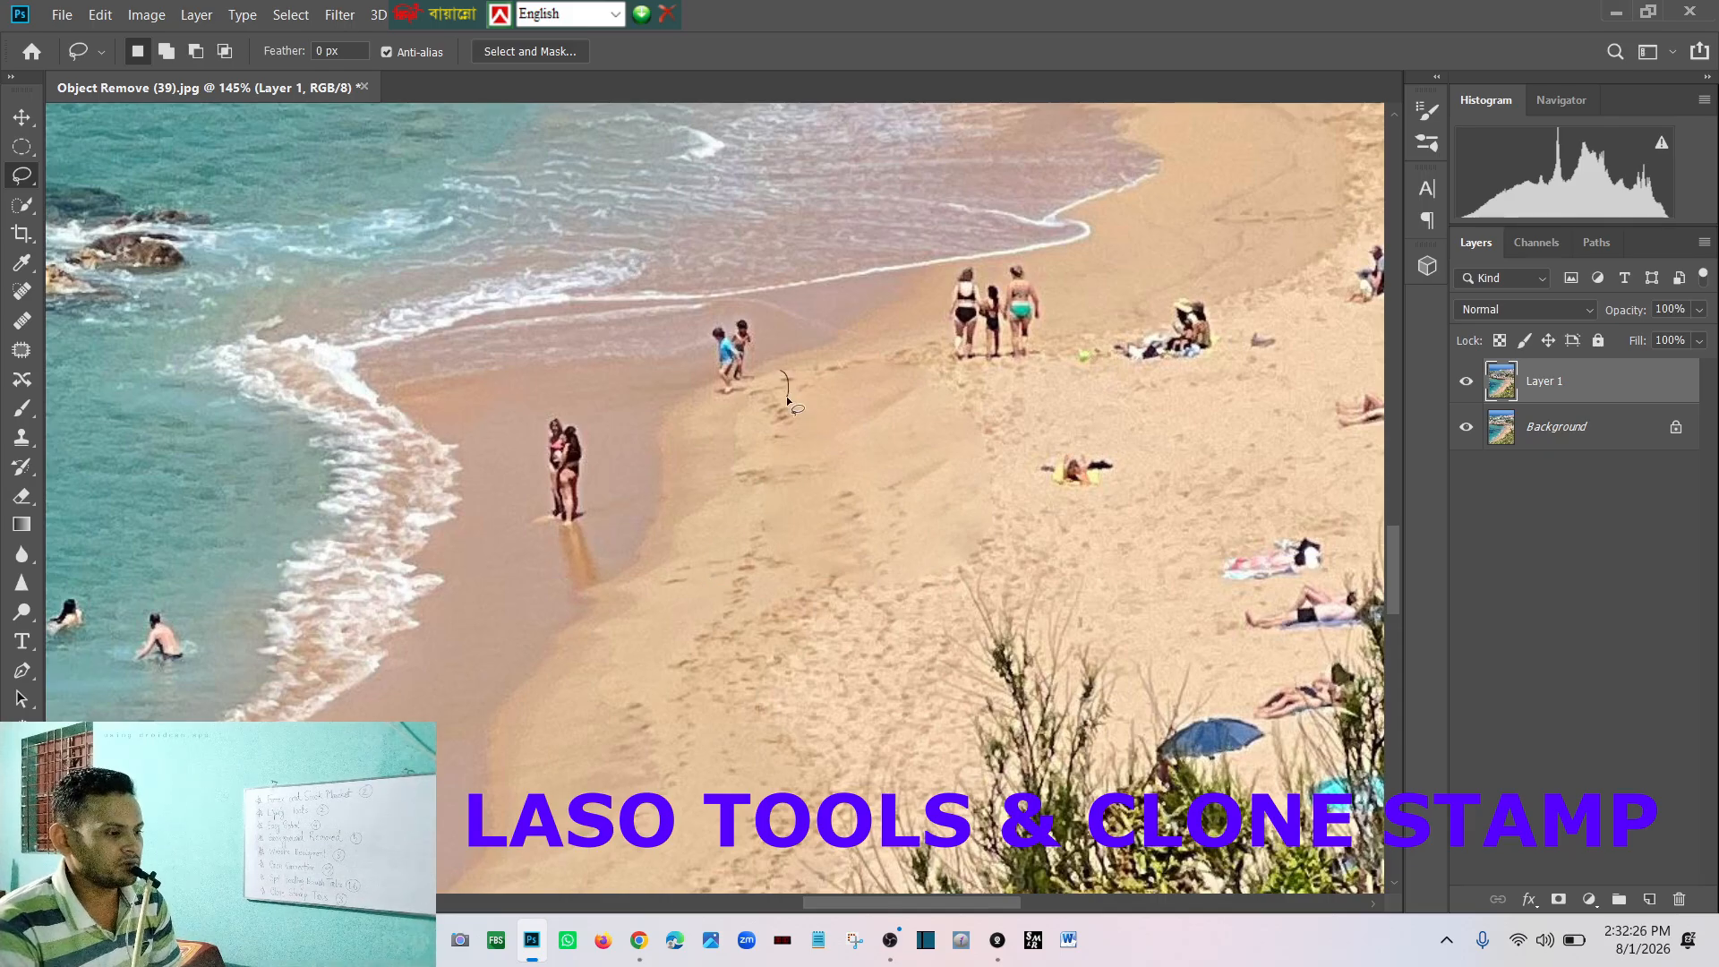
left_click(650, 448)
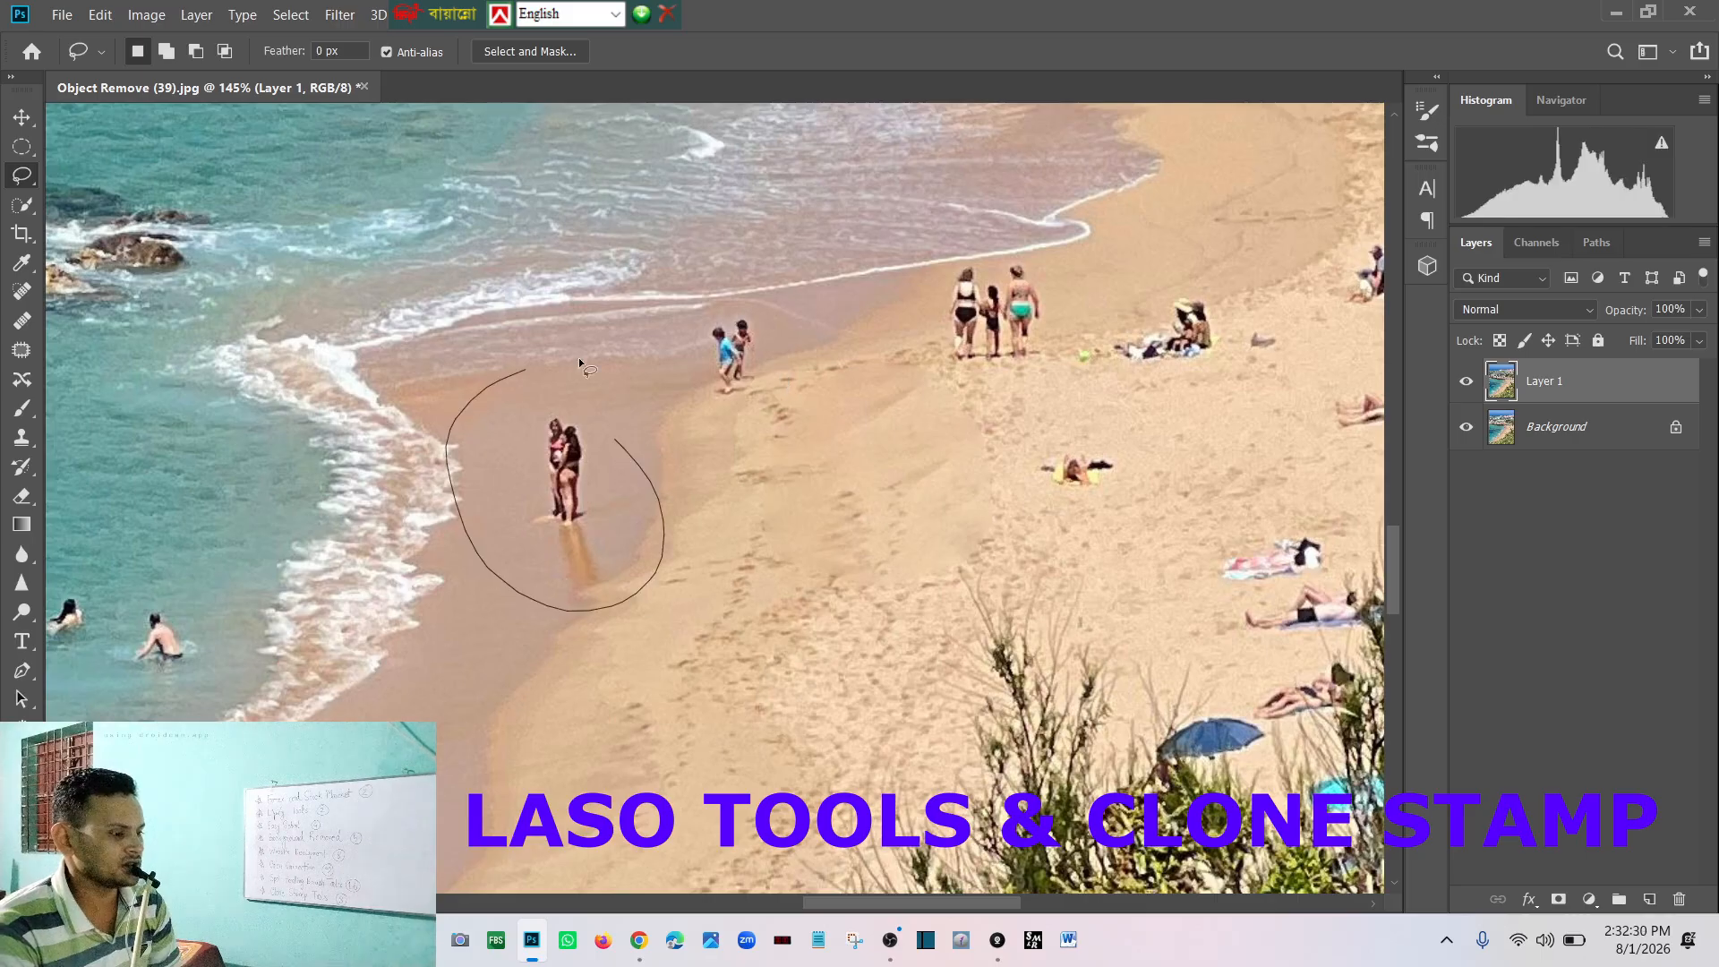
left_click_drag(625, 444, 625, 445)
key("shift")
key("shift+F5")
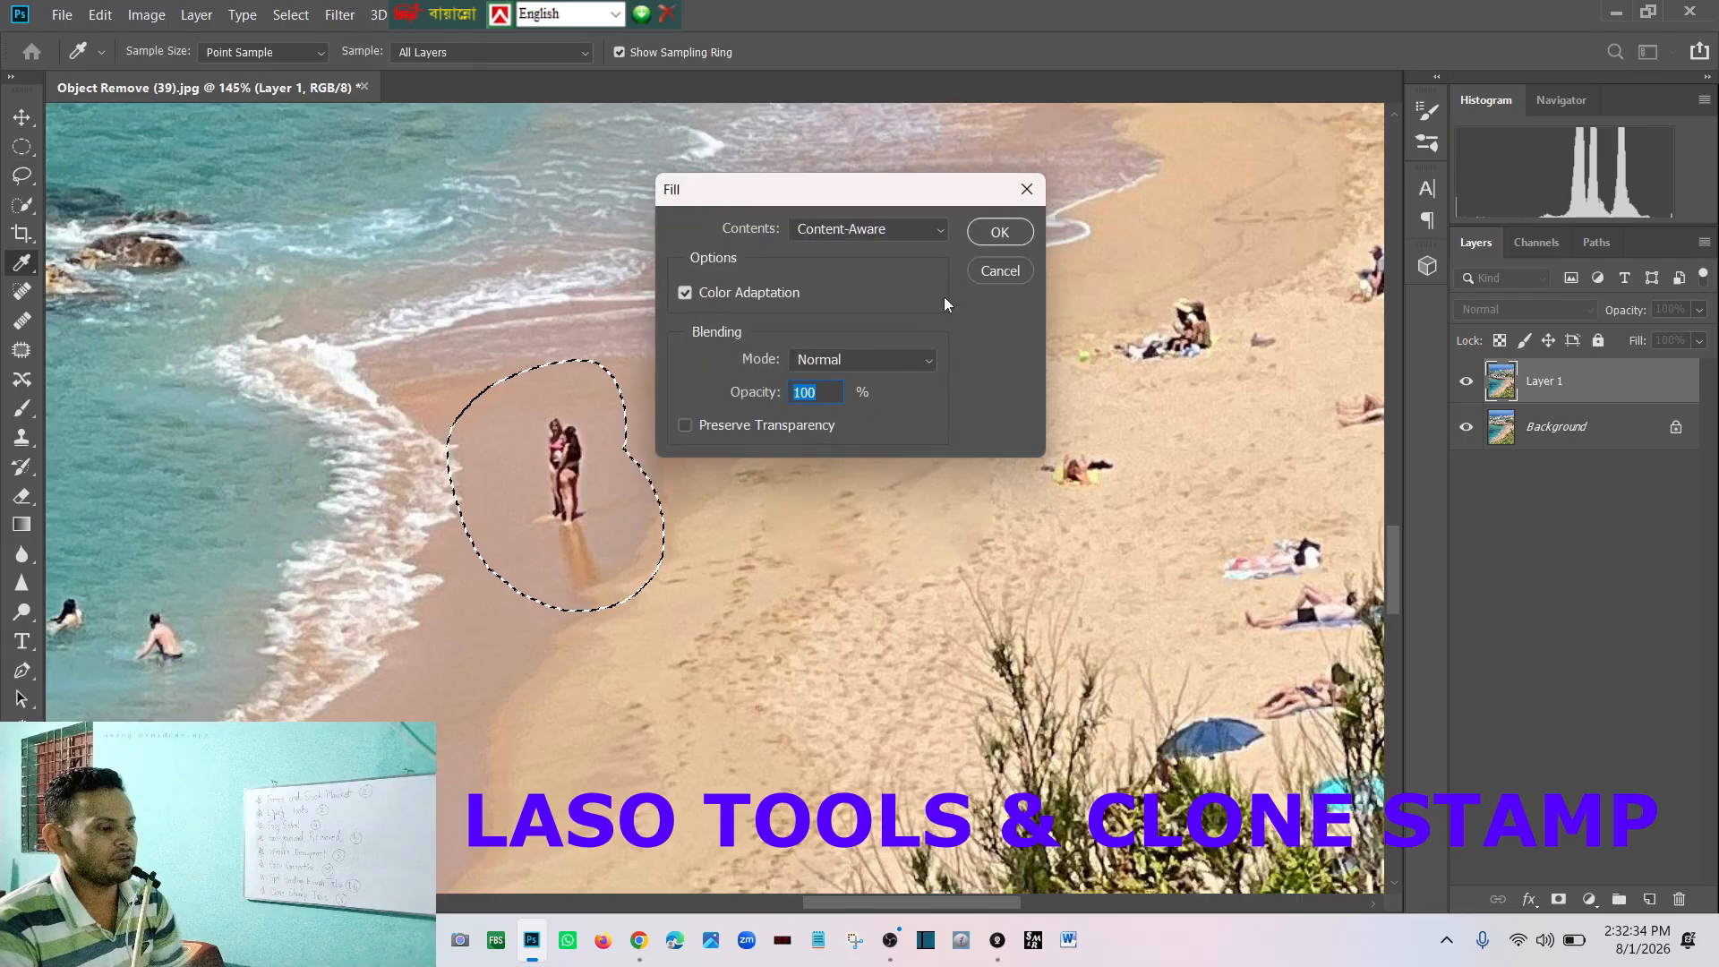
left_click(995, 234)
left_click(994, 629)
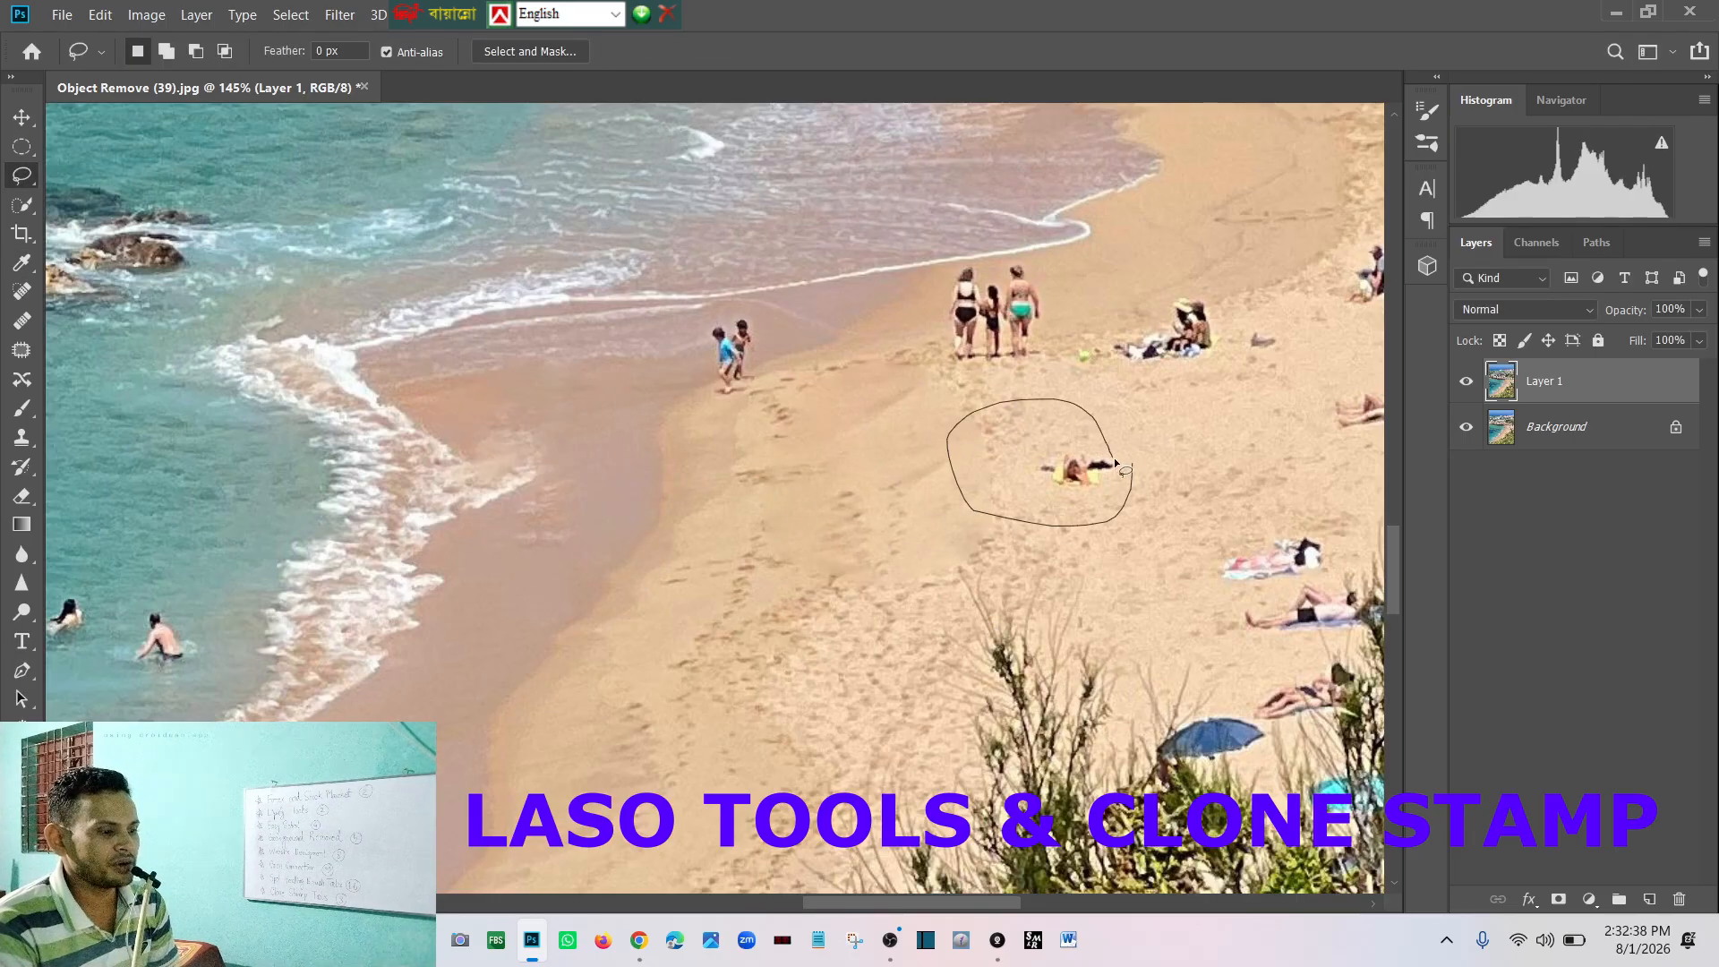
Step: Lasso the sunbather lying on the yellow towel, fill the area with Content-Aware, and clear the selection
left_click_drag(1131, 476, 1132, 474)
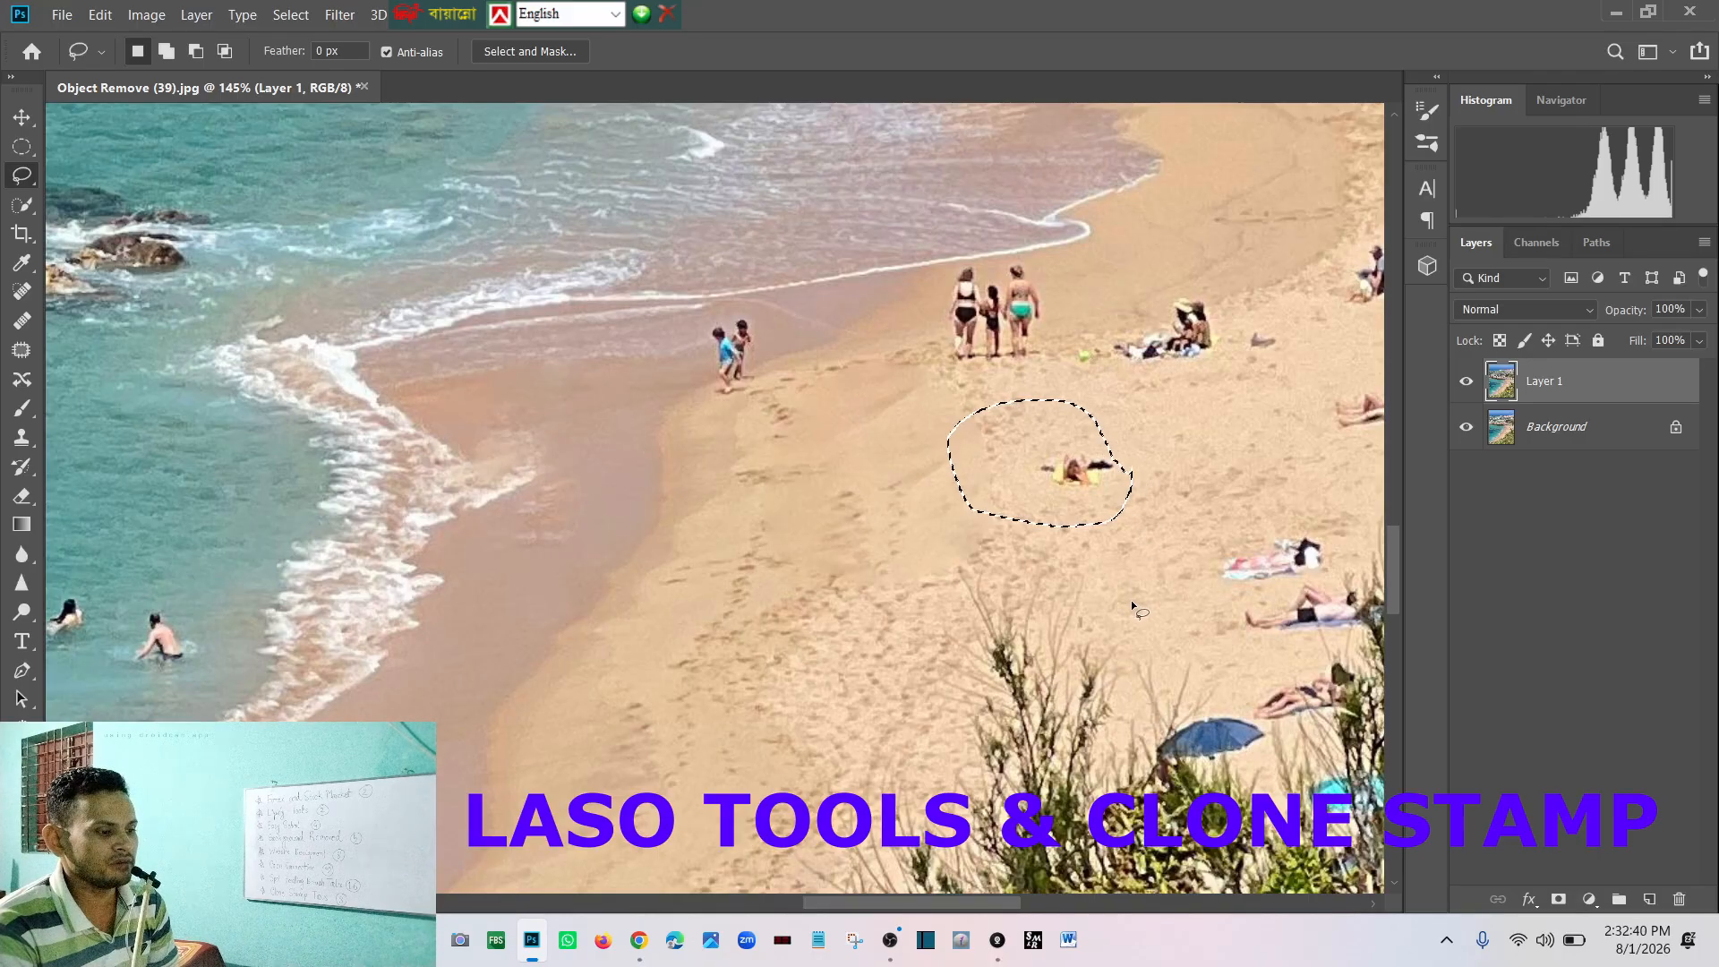
key("i")
key("shift+F5")
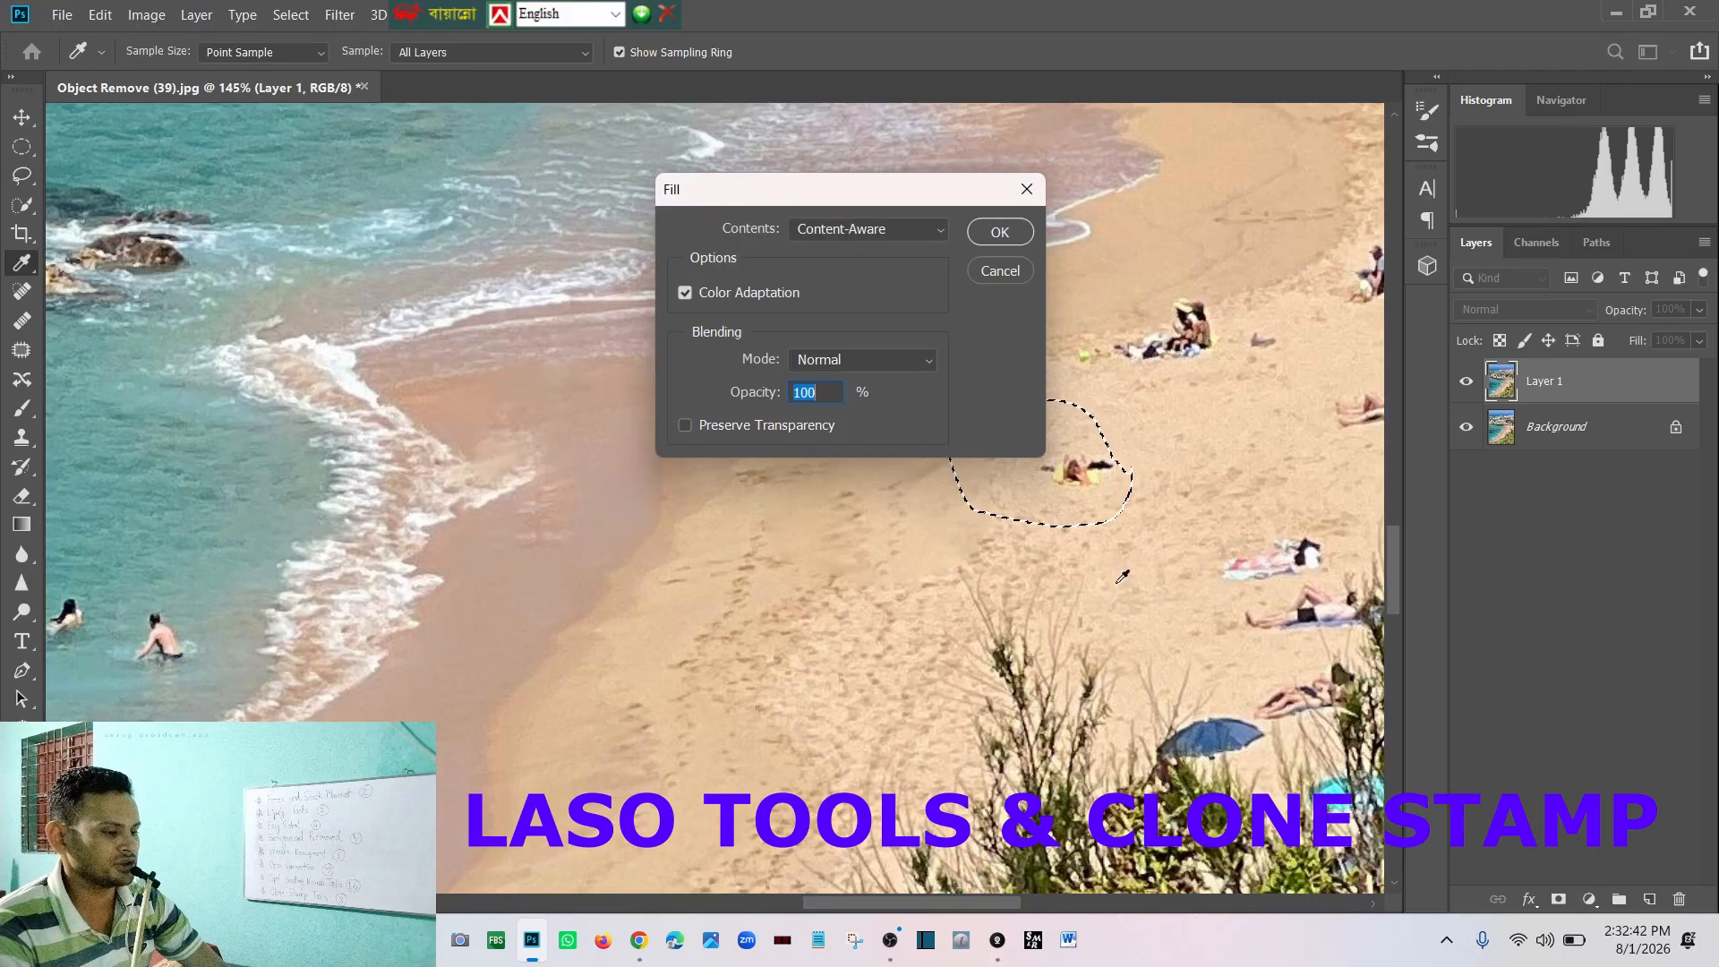
left_click(1000, 232)
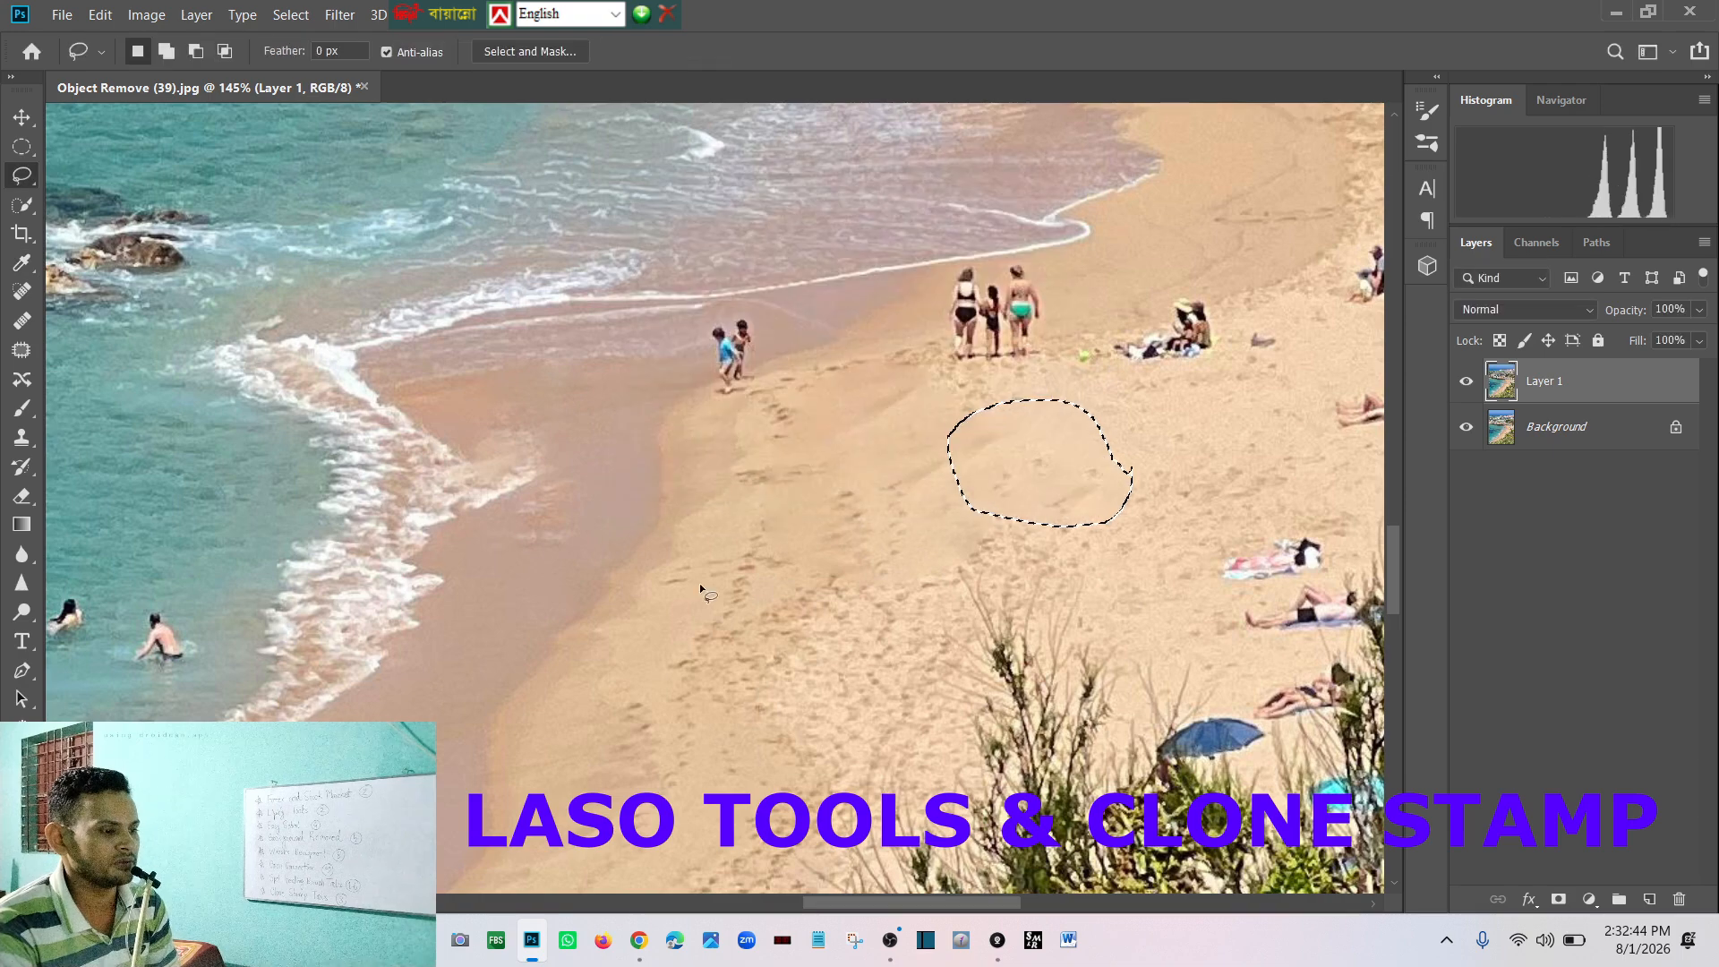
scroll(910, 571, "down", 1)
key("ctrl+d")
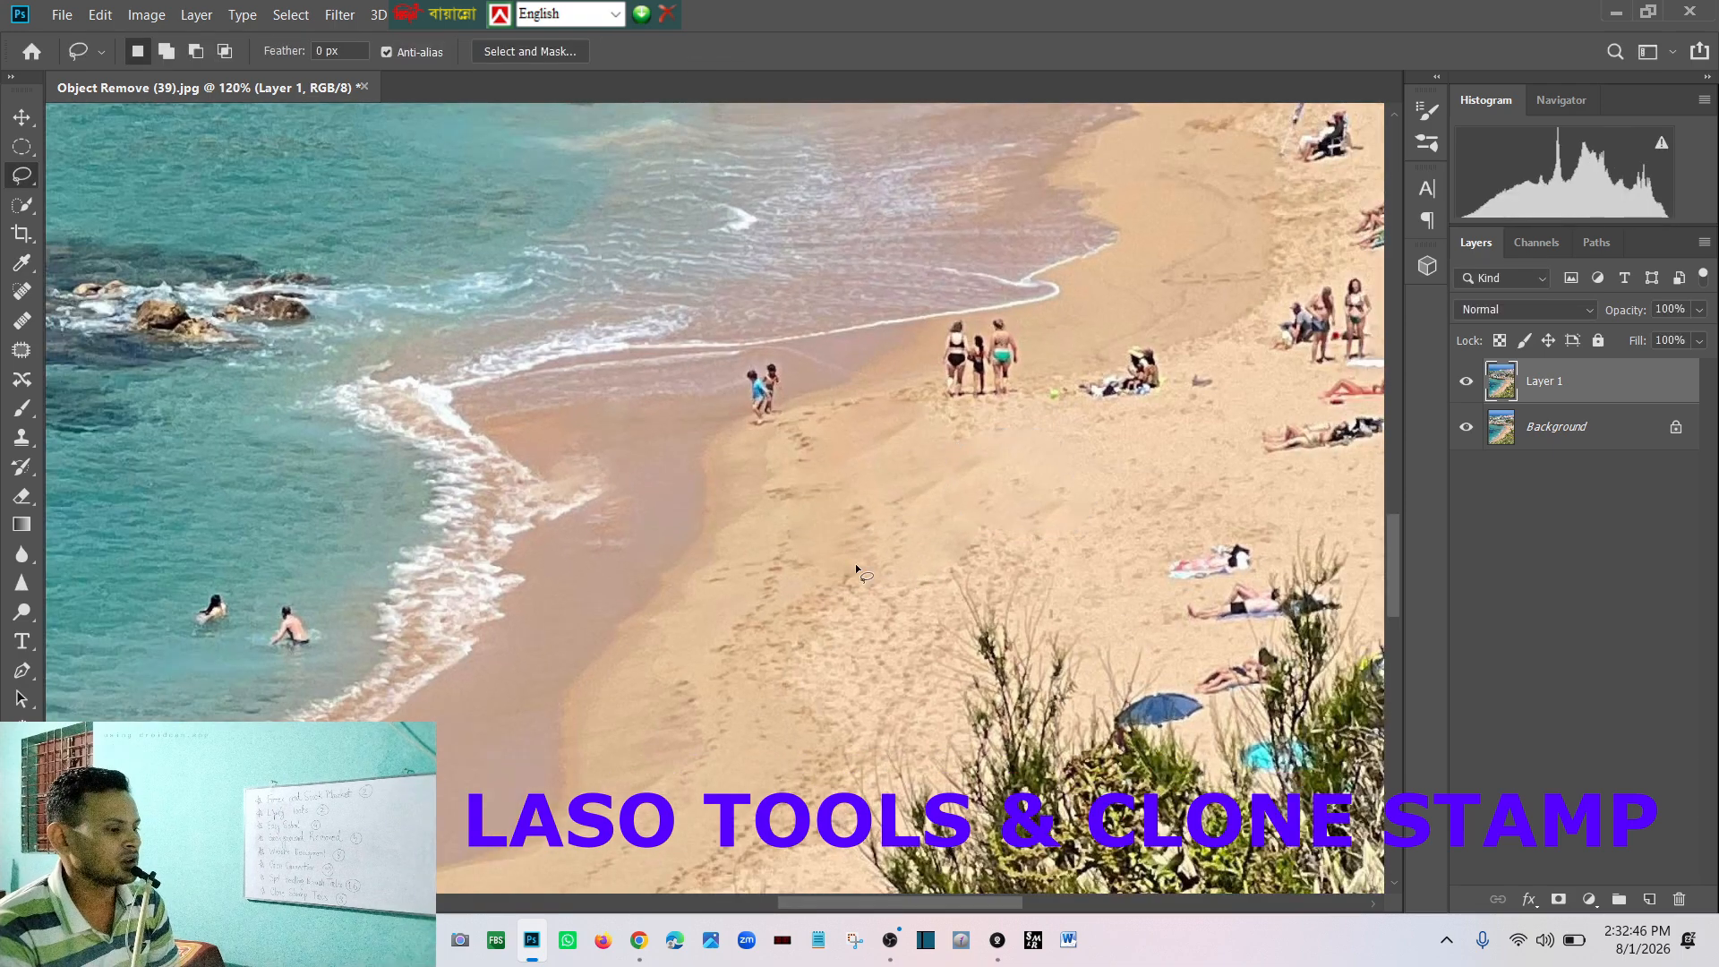
Step: Lasso the three people standing together near the waterline, replace them with a Content-Aware fill, and deselect
scroll(860, 566, "down", 3)
scroll(860, 566, "down", 1)
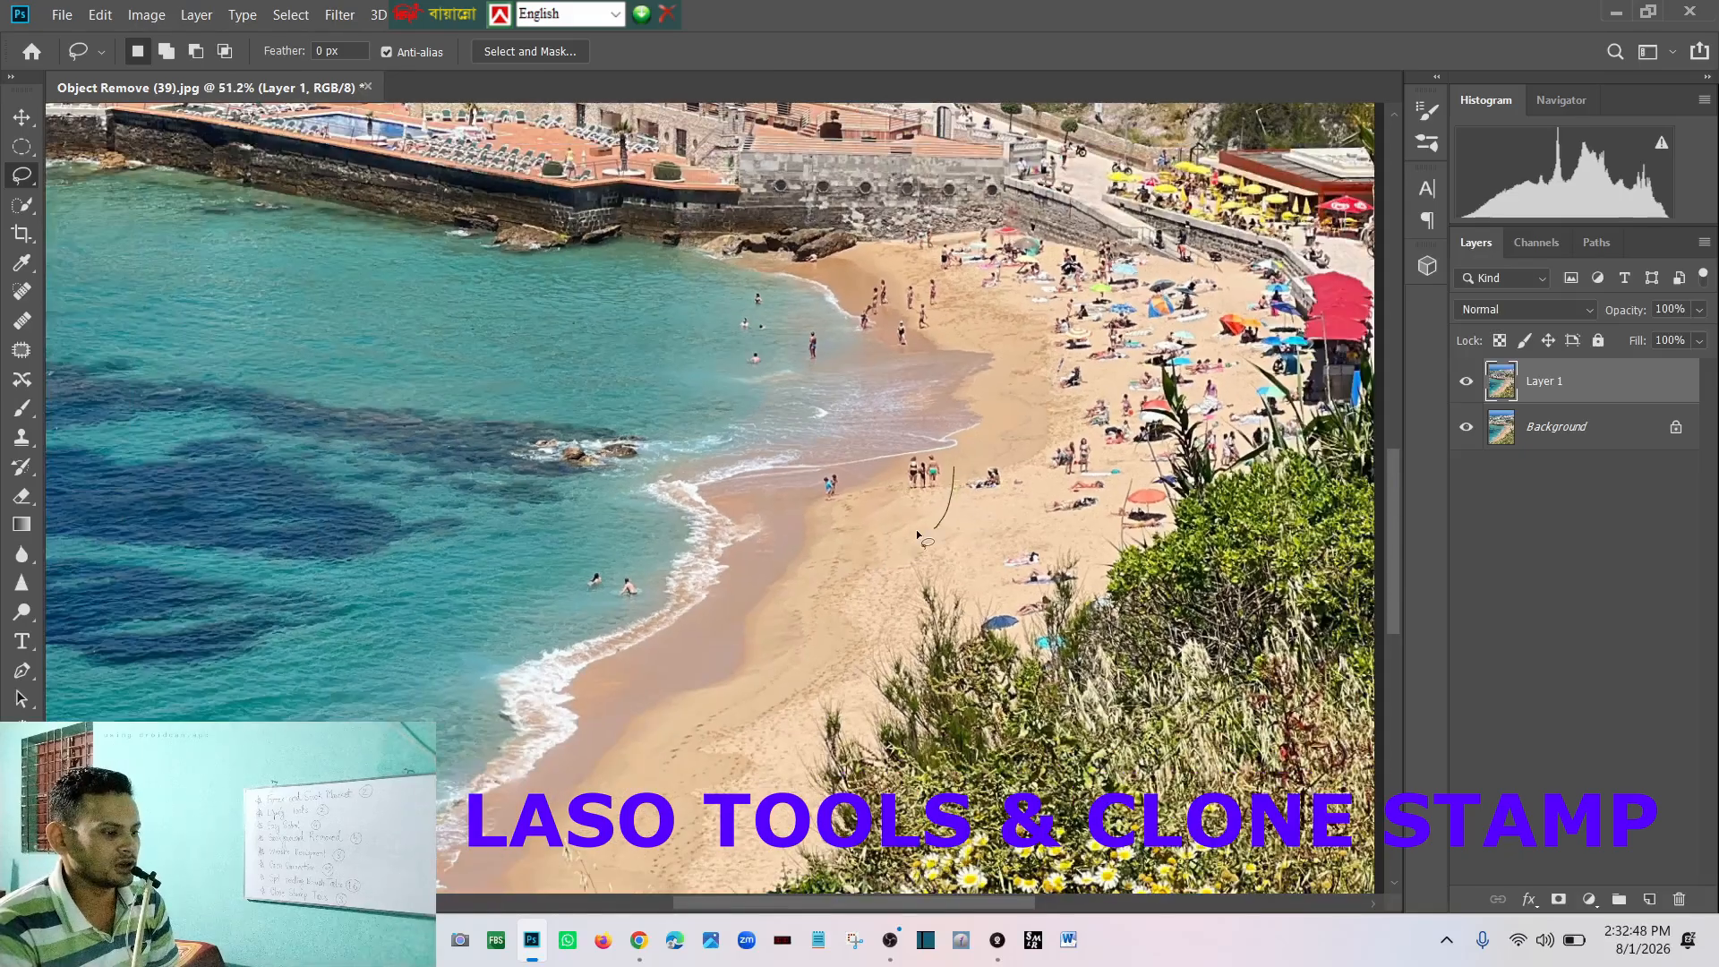
left_click_drag(955, 479, 957, 471)
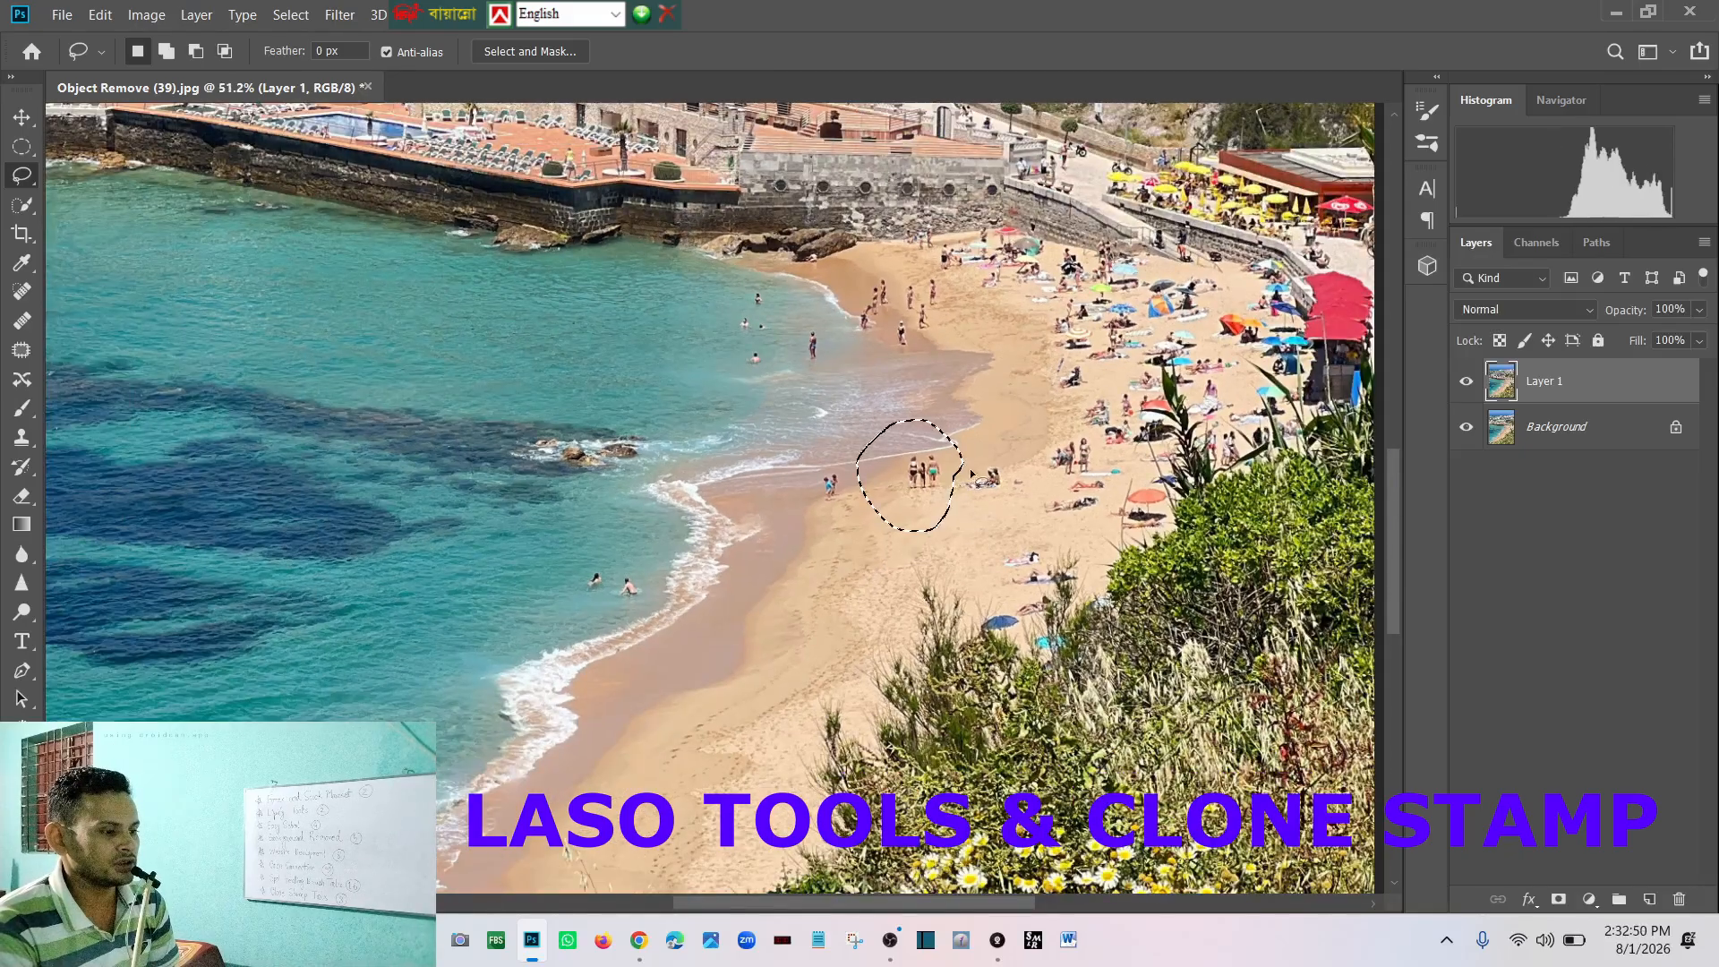
scroll(967, 462, "up", 6)
key("shift+F5")
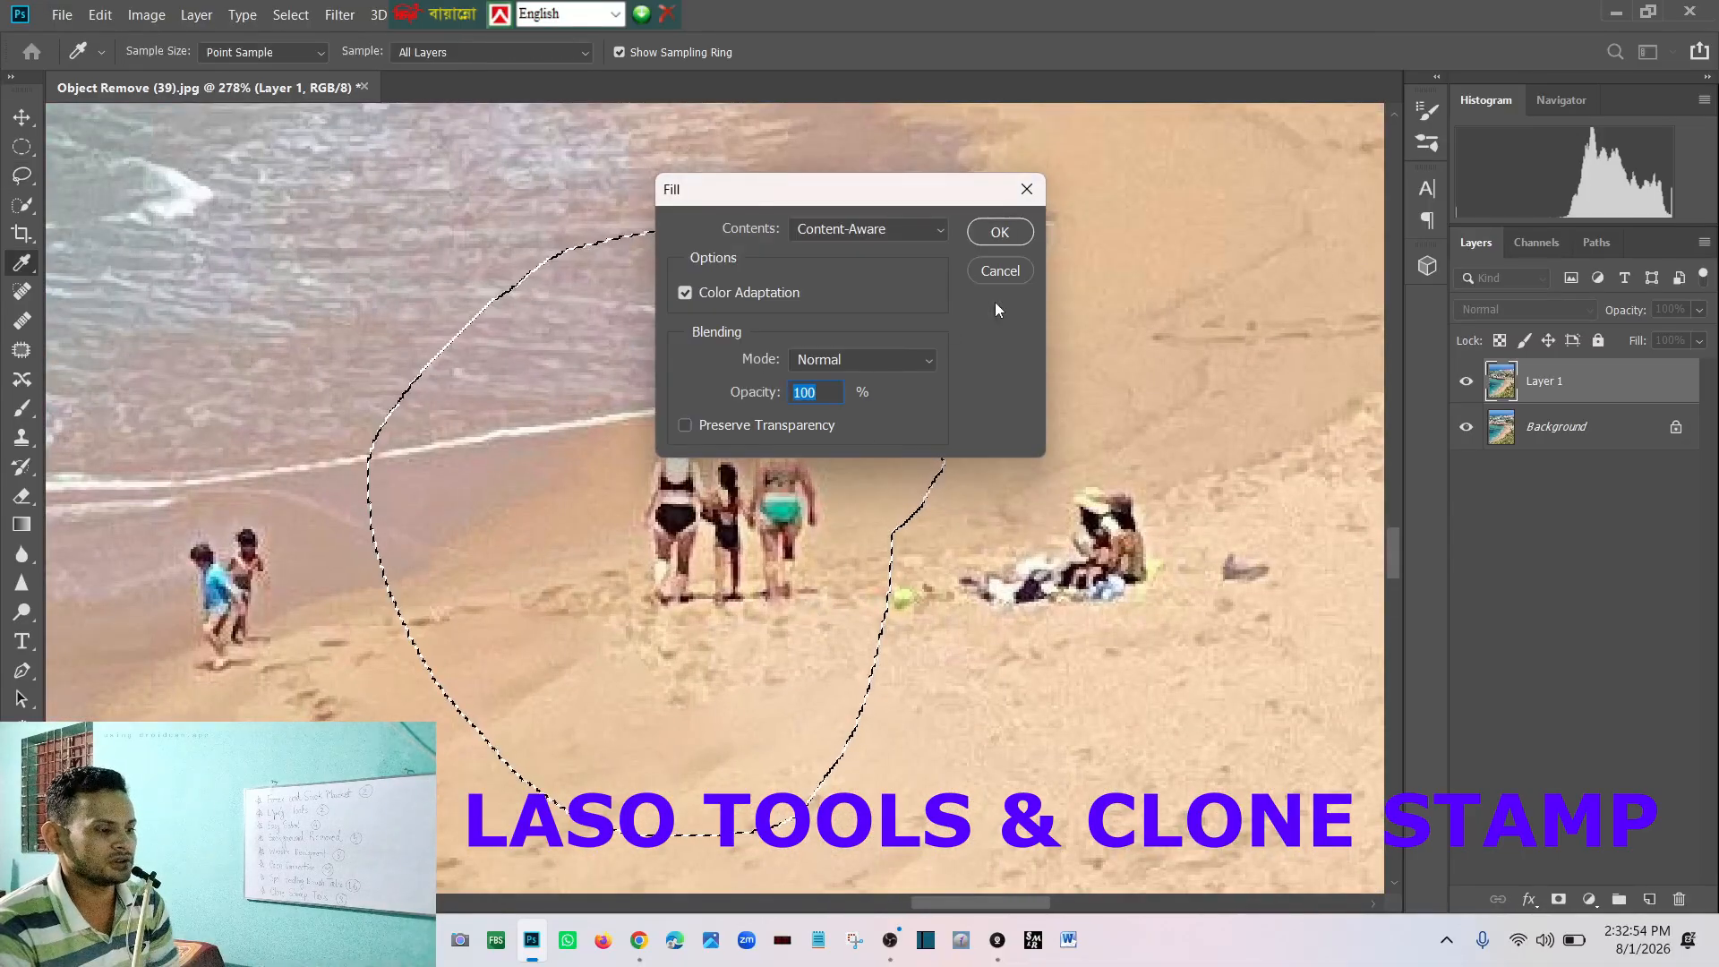
left_click(999, 232)
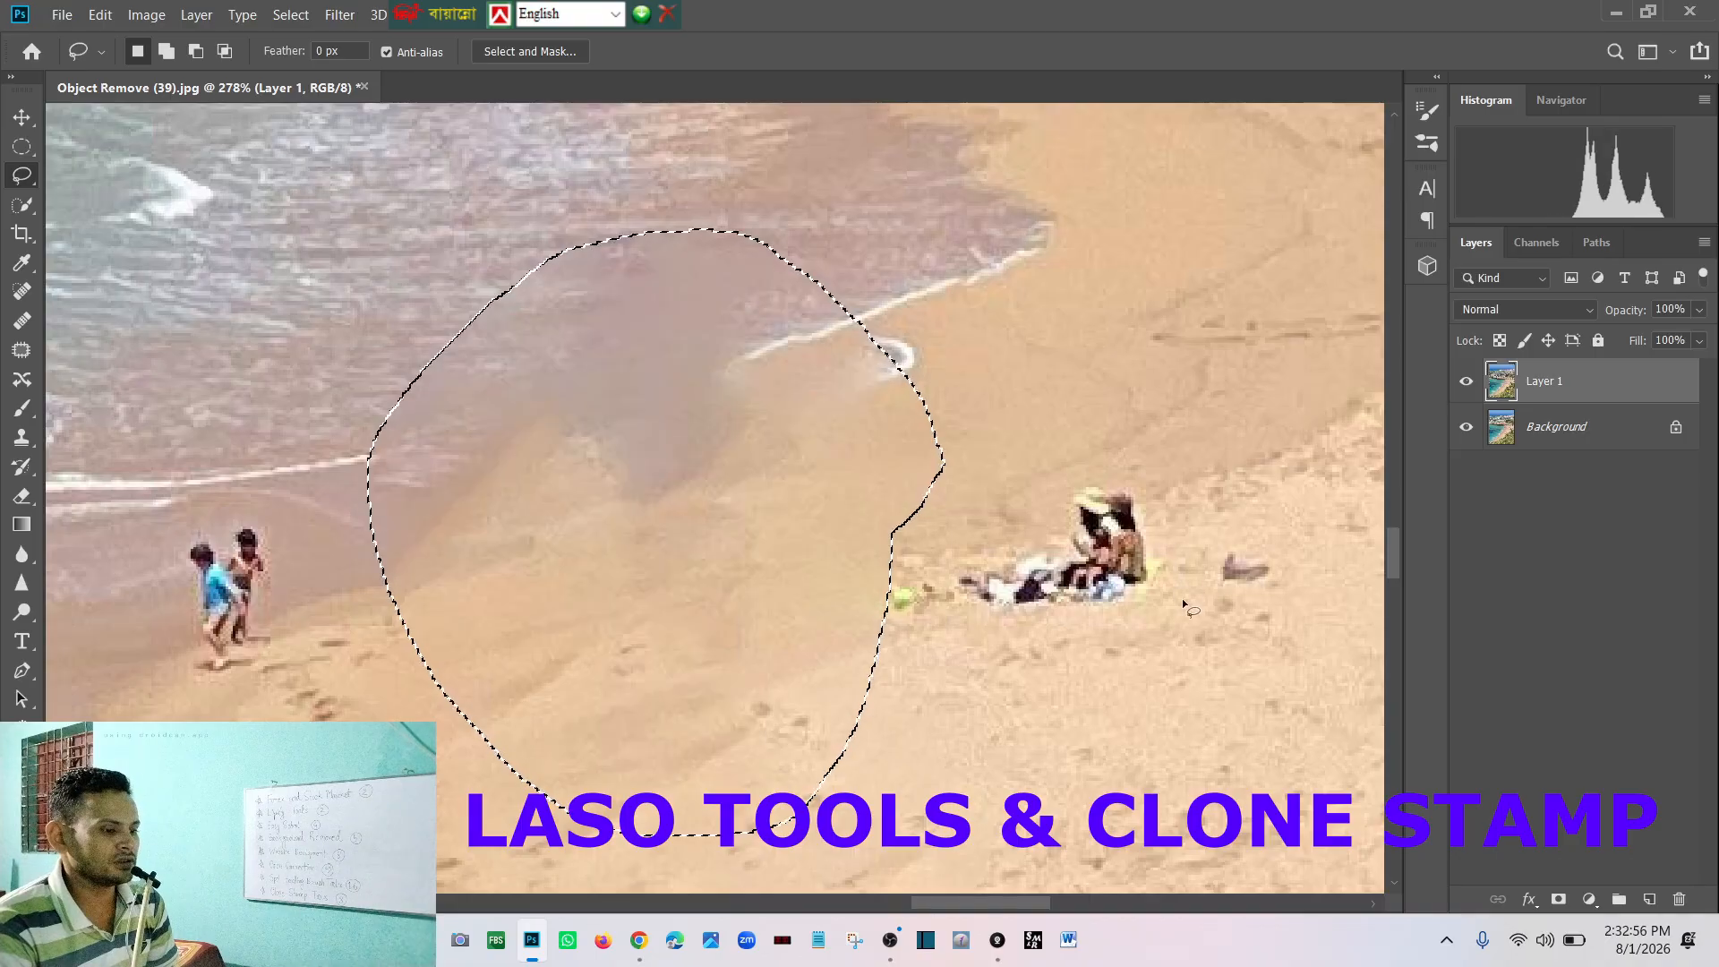
key("ctrl+d")
Step: Remove the small dark object on the sand beside the seated sunbather in the hat using a lasso selection and Content-Aware fill
scroll(1322, 607, "up", 1)
scroll(1322, 605, "up", 2)
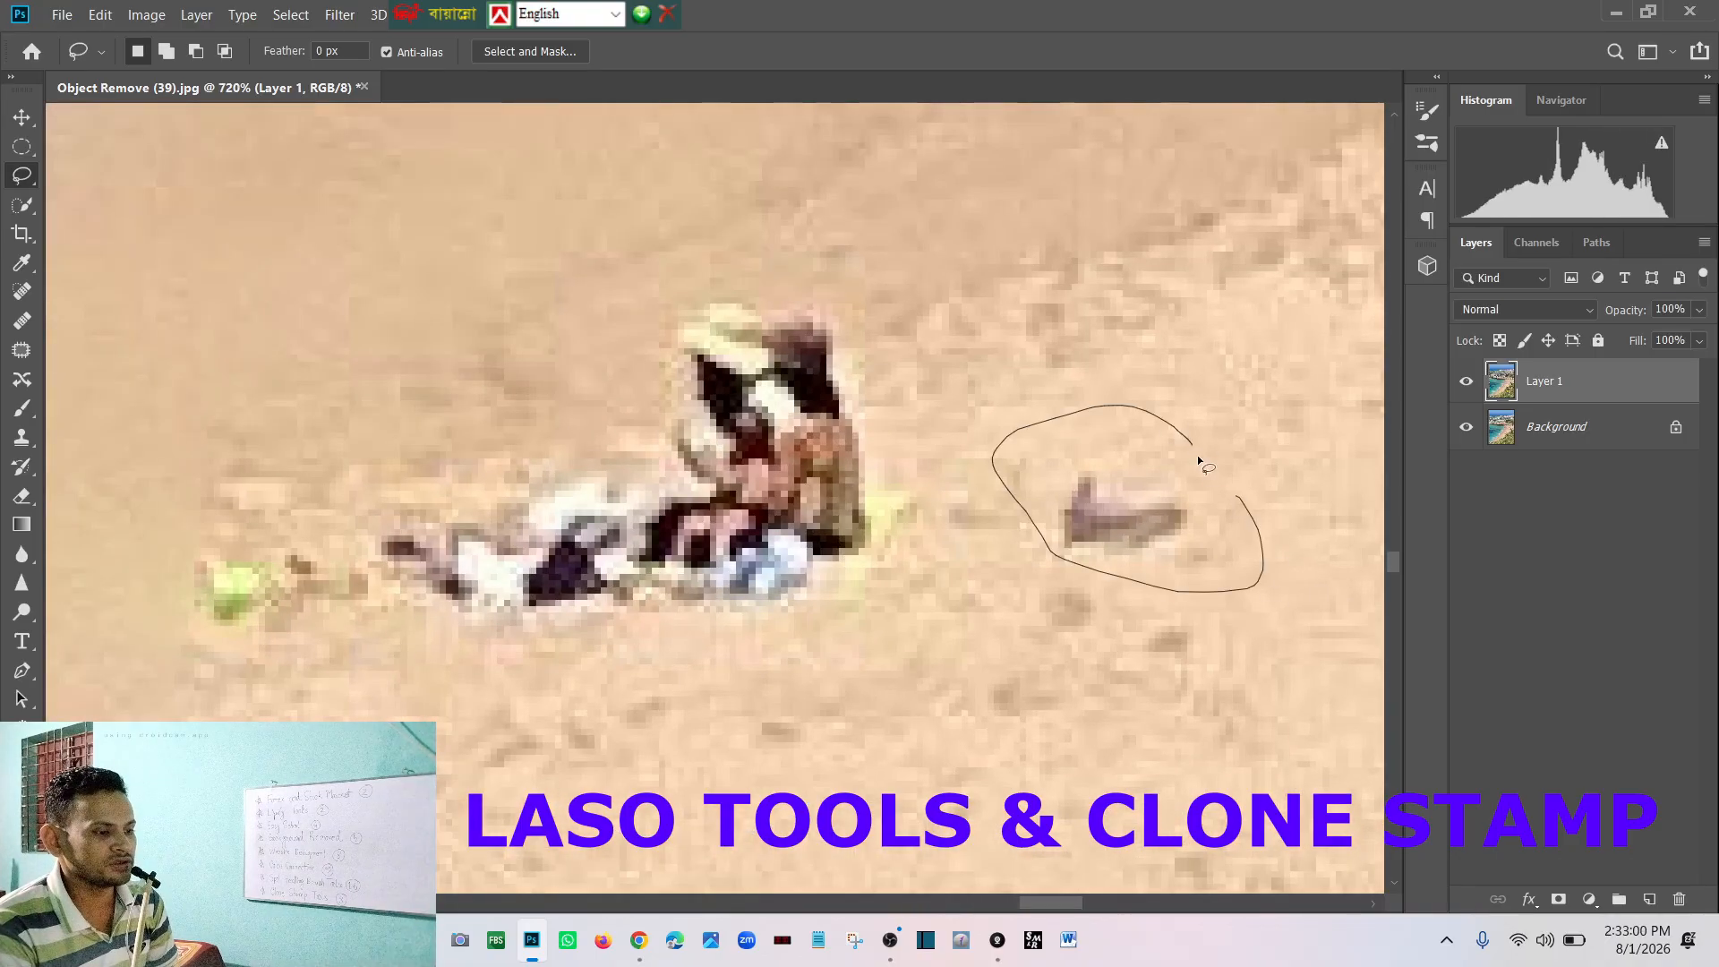
left_click_drag(1252, 508, 1260, 520)
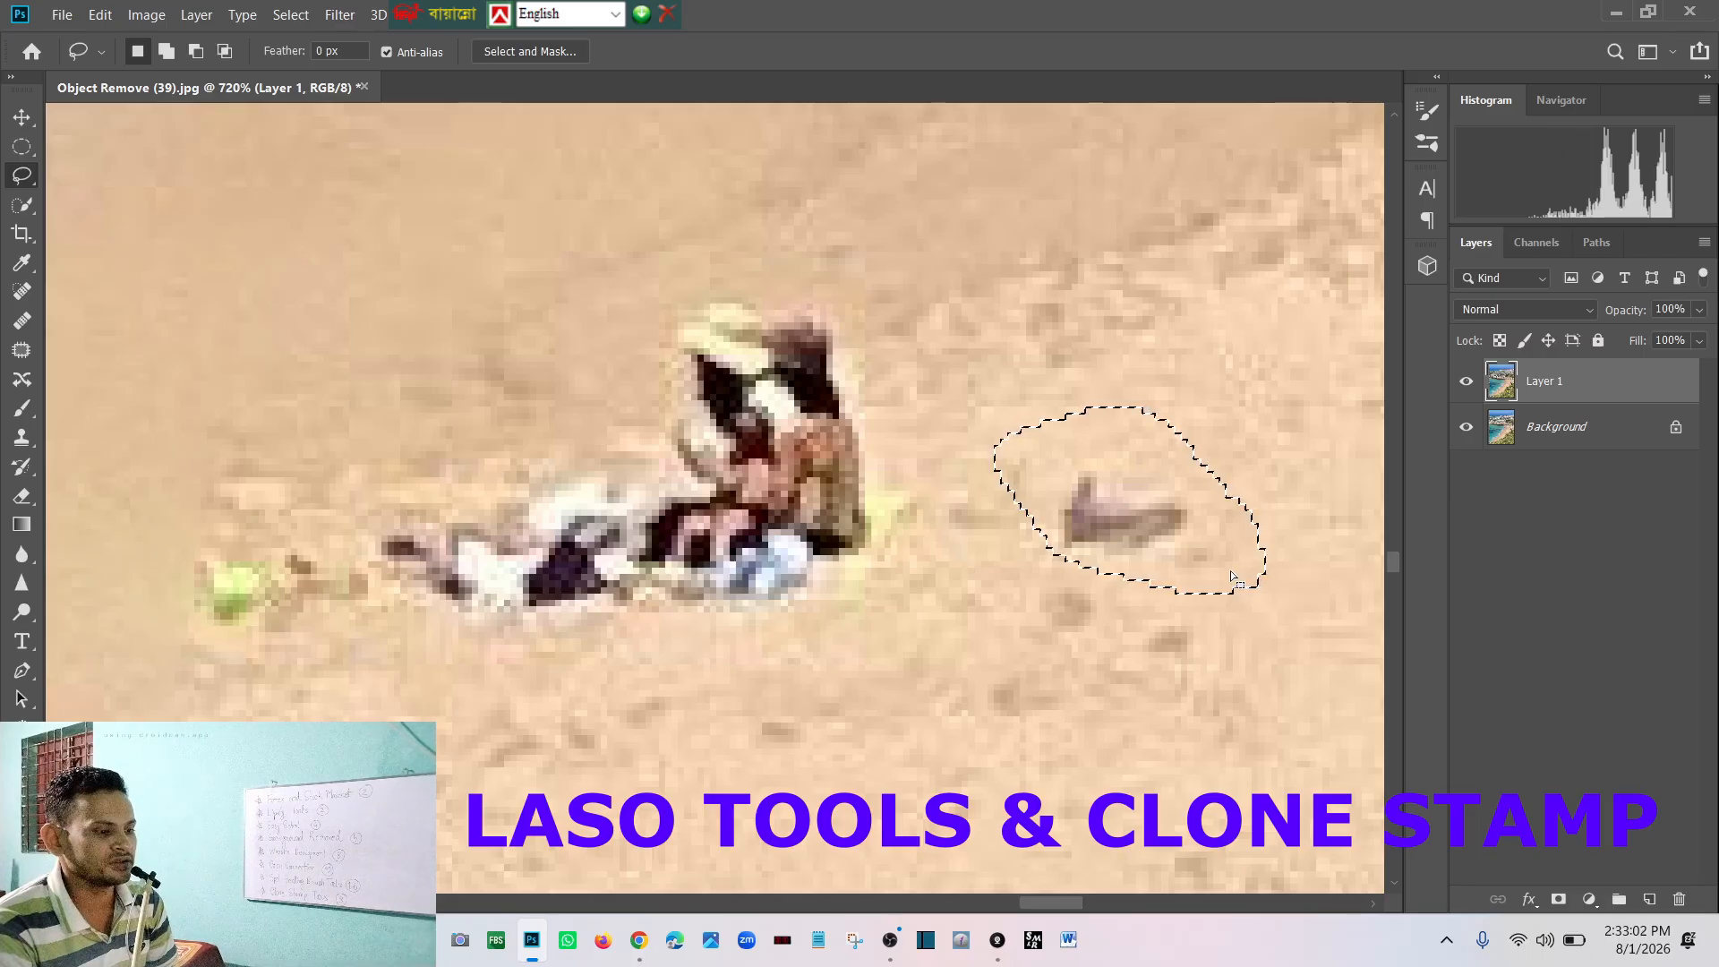
key("shift+F5")
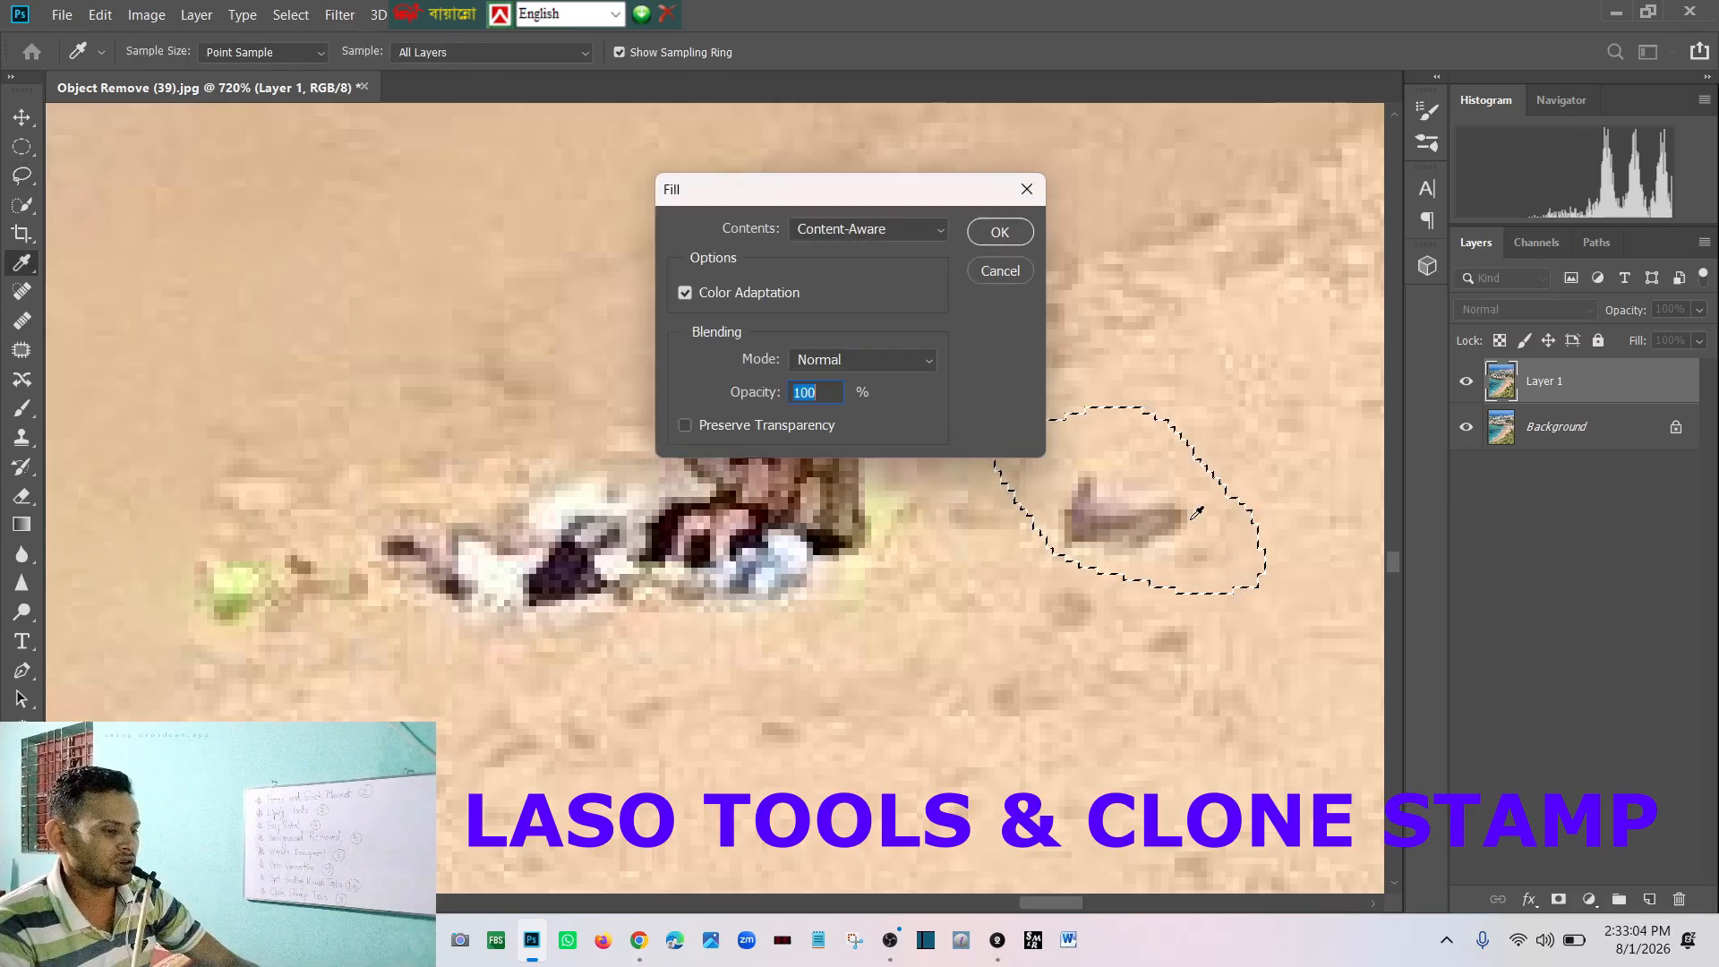
left_click(999, 231)
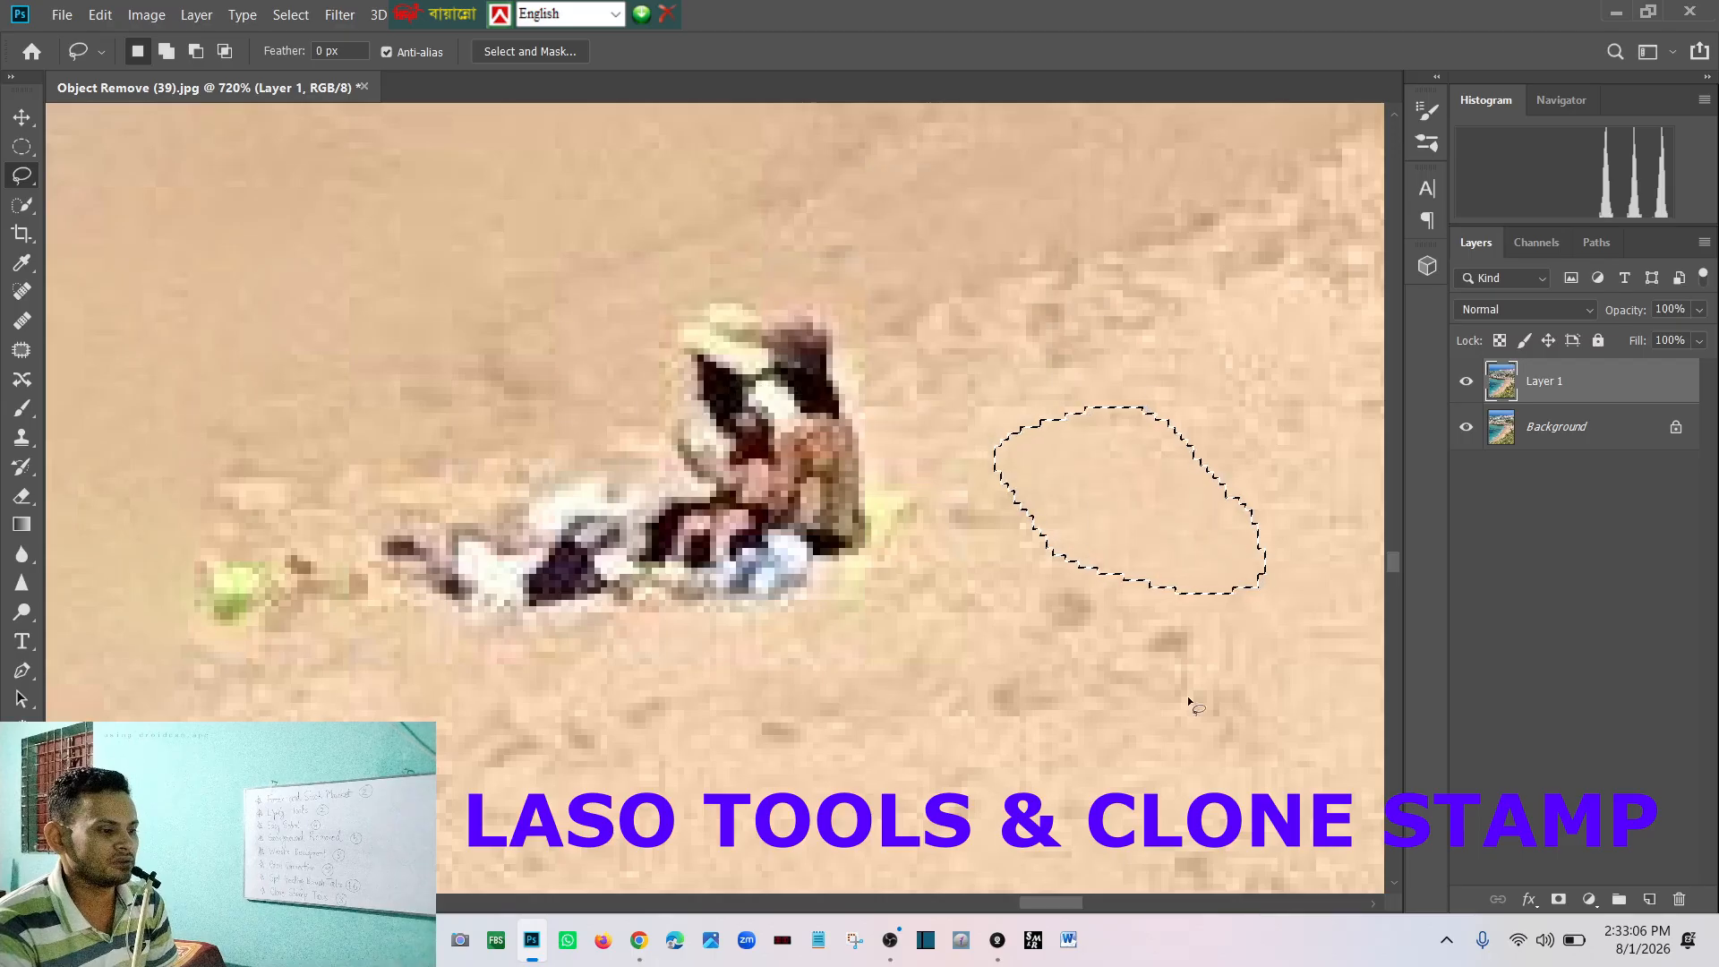
key("ctrl+d")
Step: Lasso the two swimmers in the water near the surf, replace them with a Content-Aware fill, and deselect
scroll(800, 606, "down", 10)
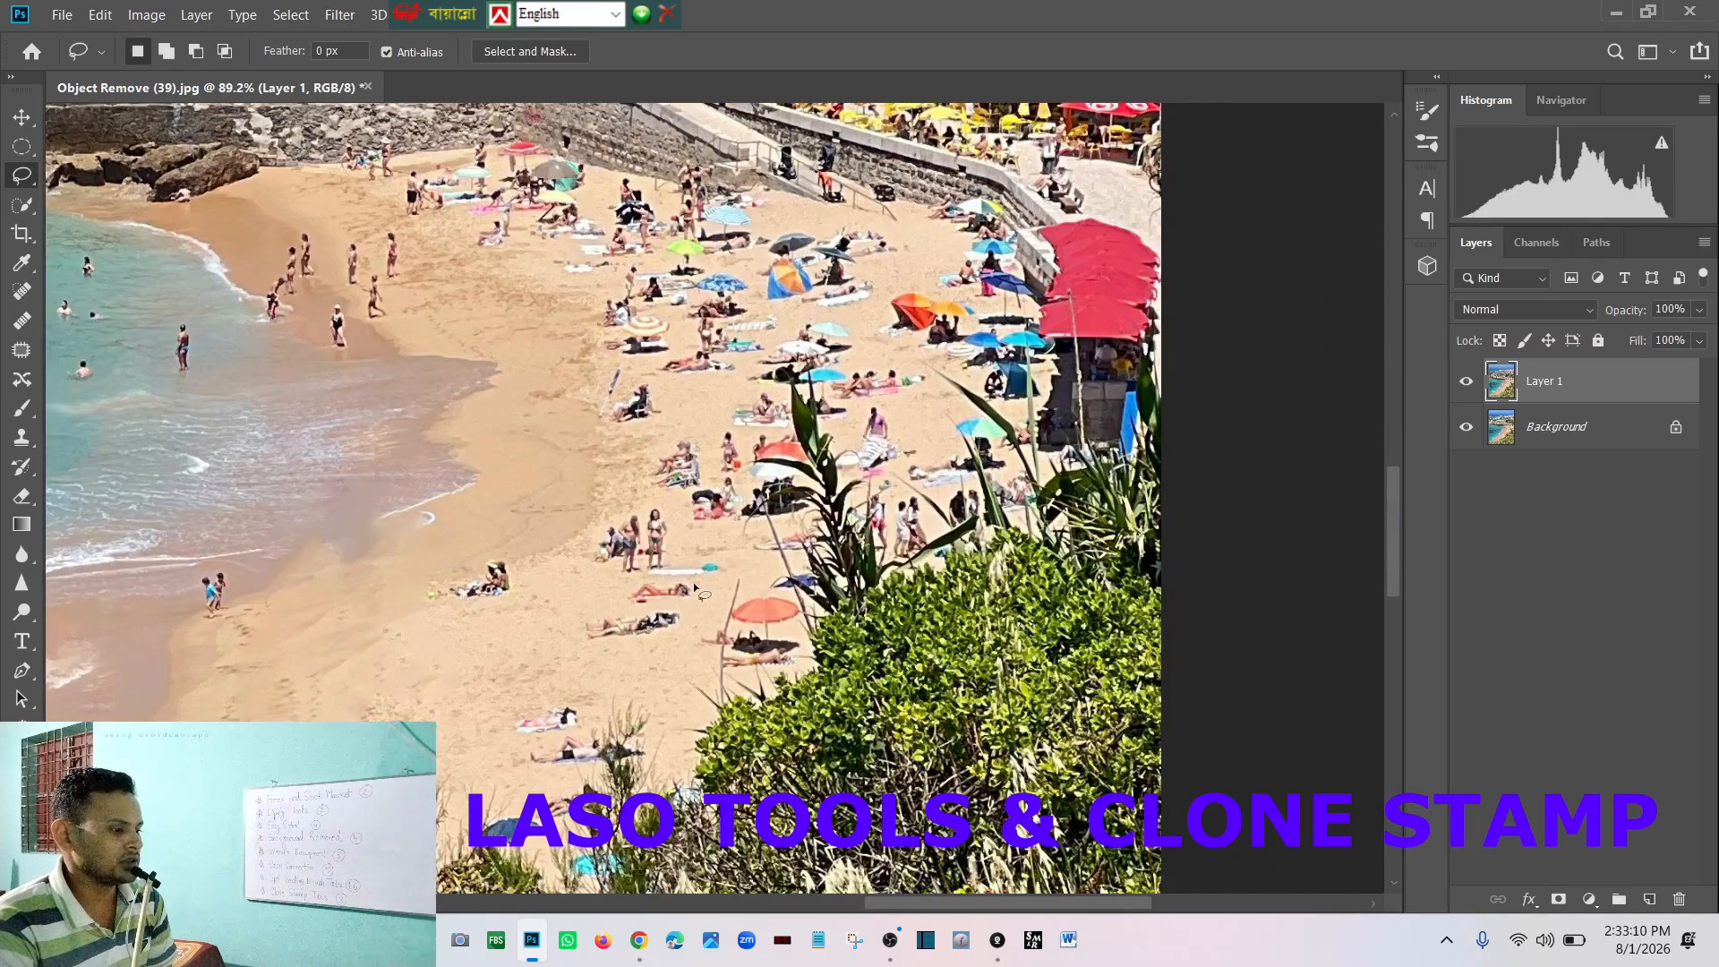
scroll(695, 588, "down", 2)
scroll(568, 597, "down", 6)
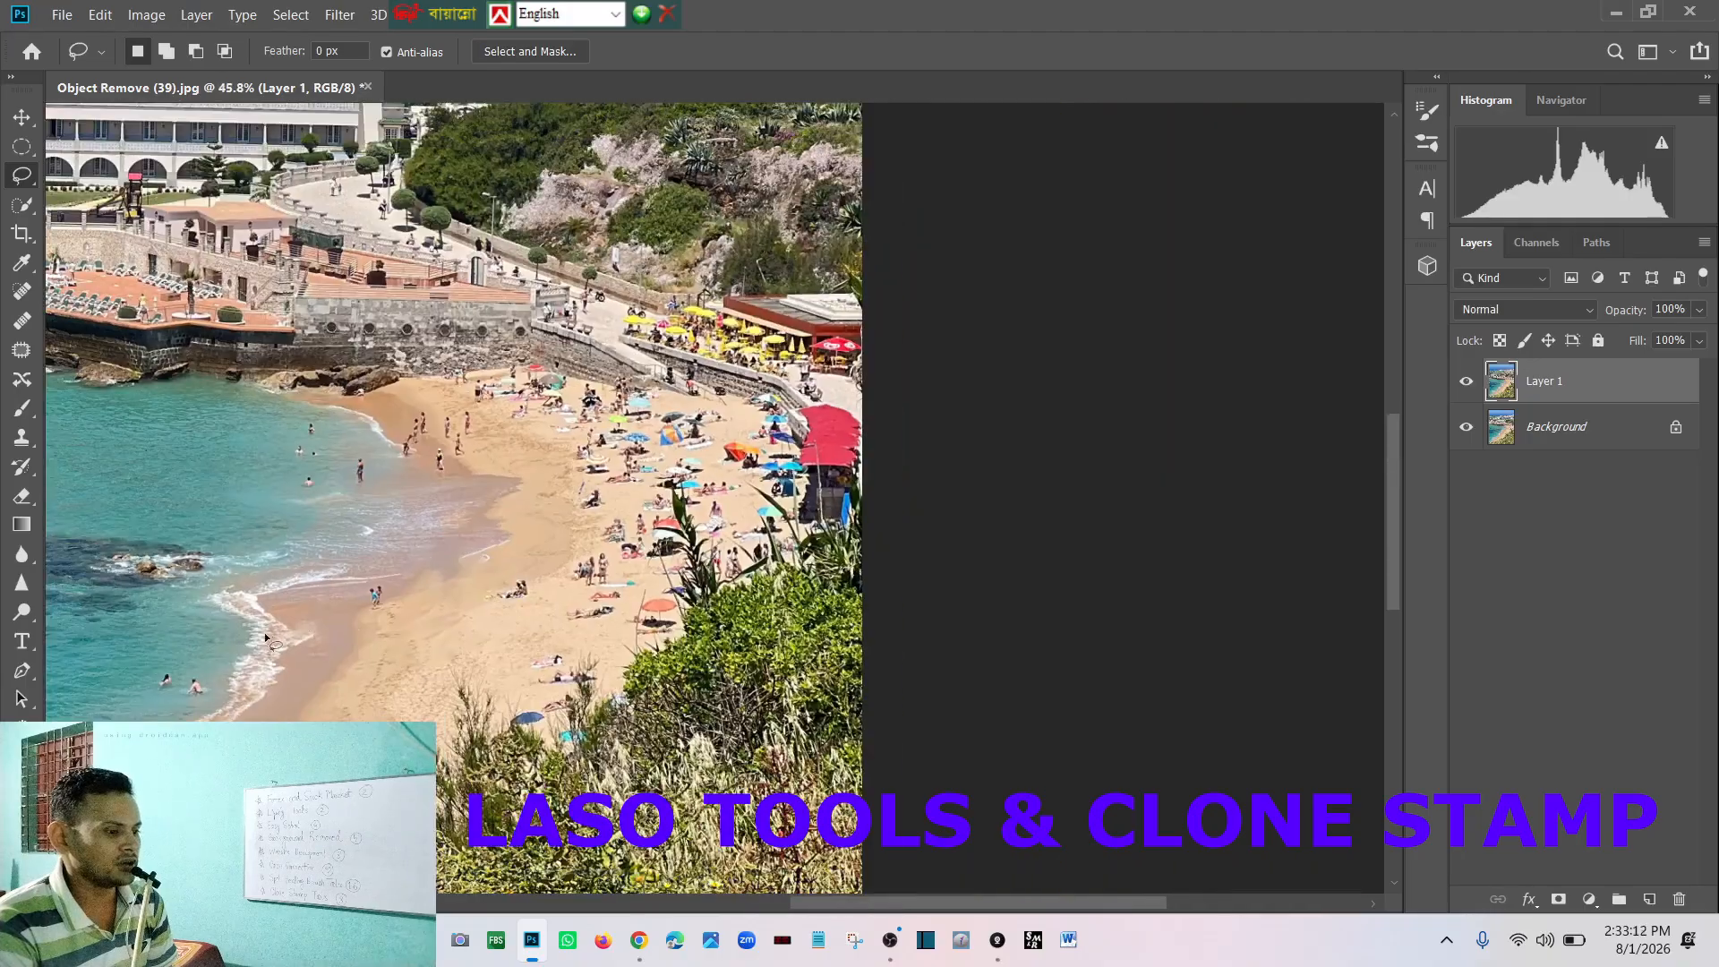
scroll(613, 701, "up", 7)
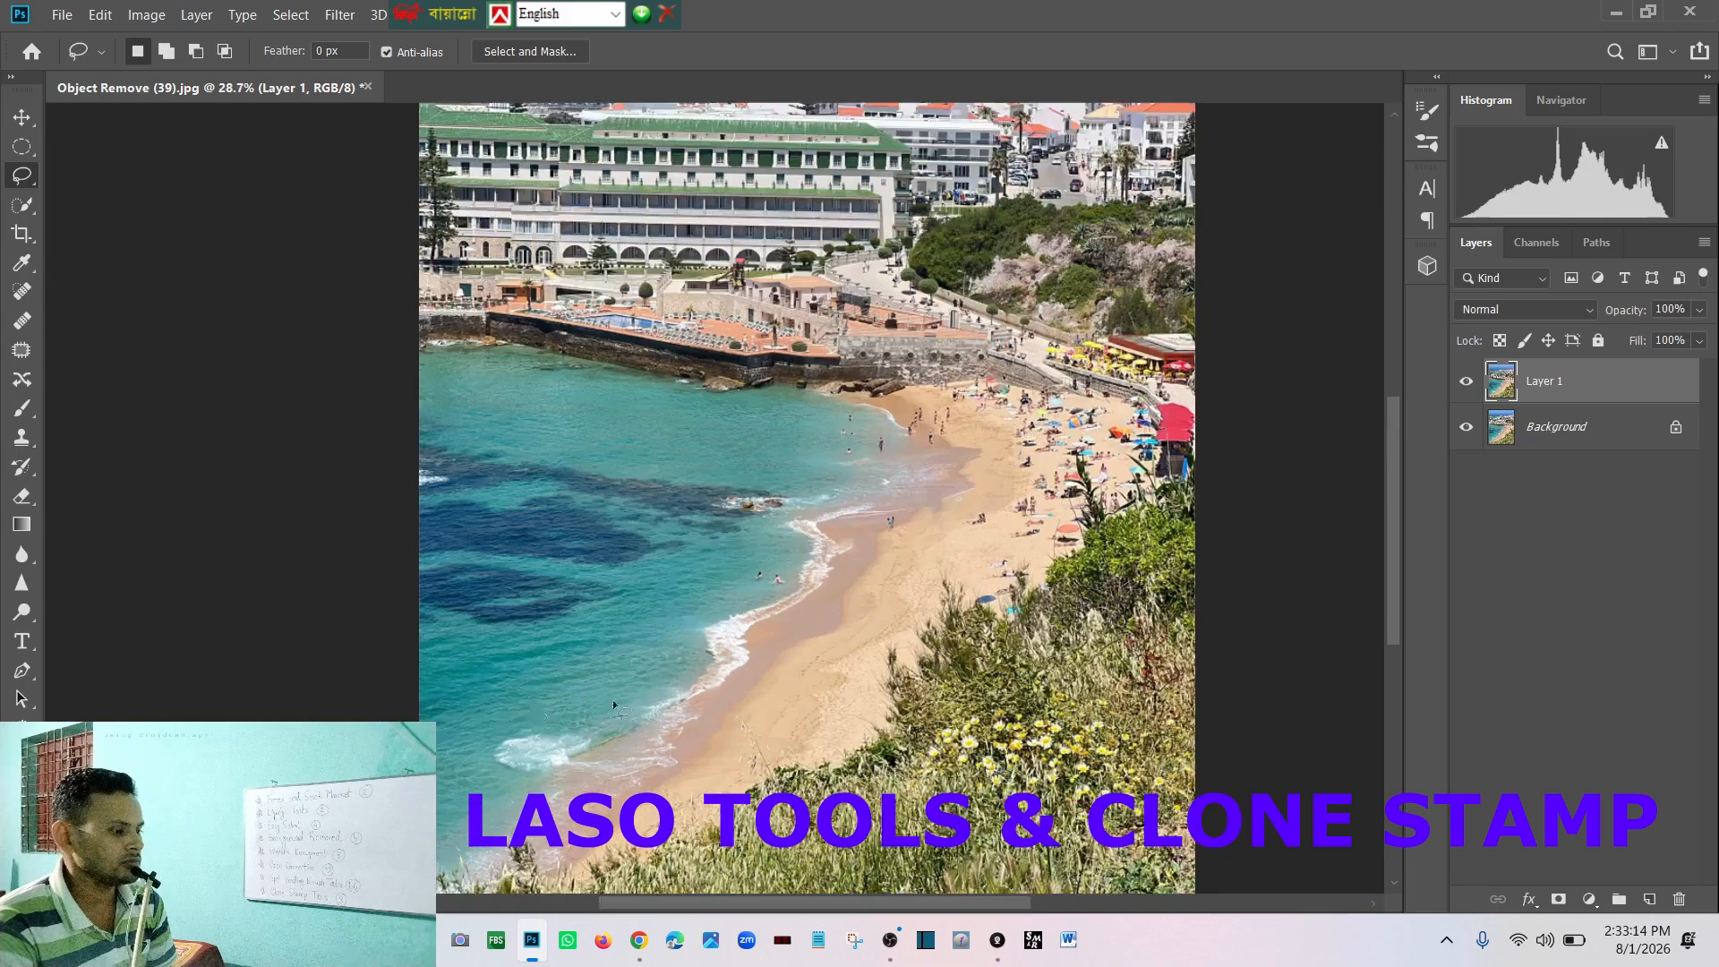
scroll(858, 562, "up", 5)
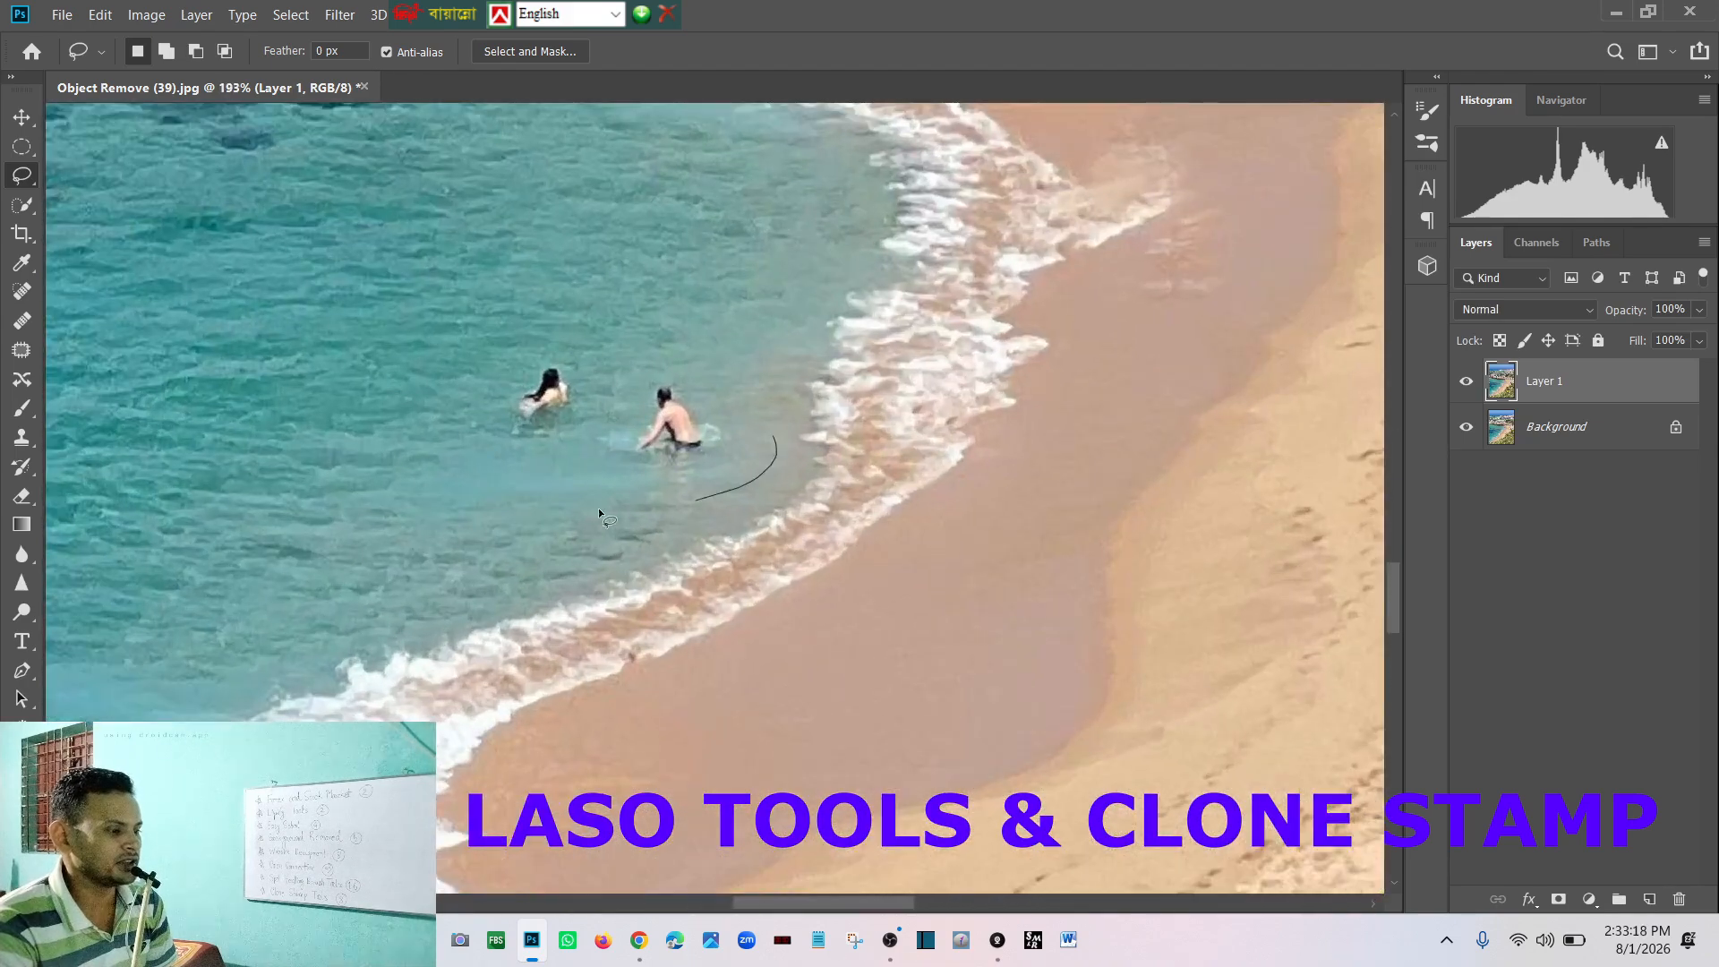
left_click_drag(775, 441, 776, 447)
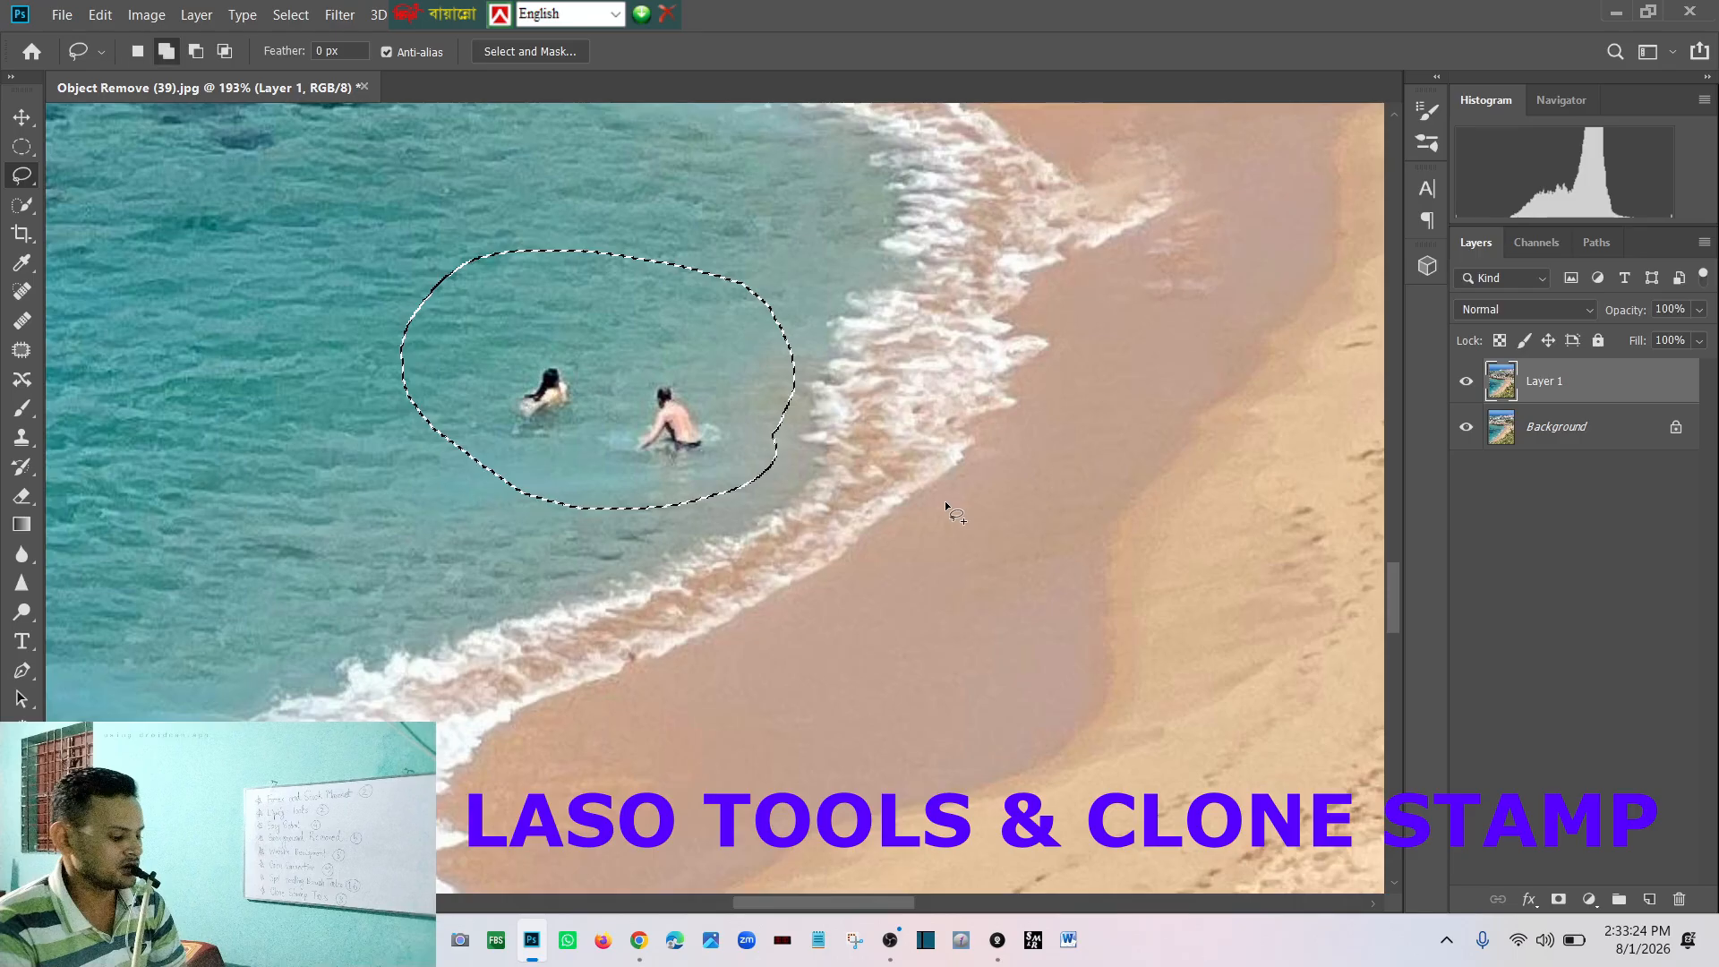
key("shift+F5")
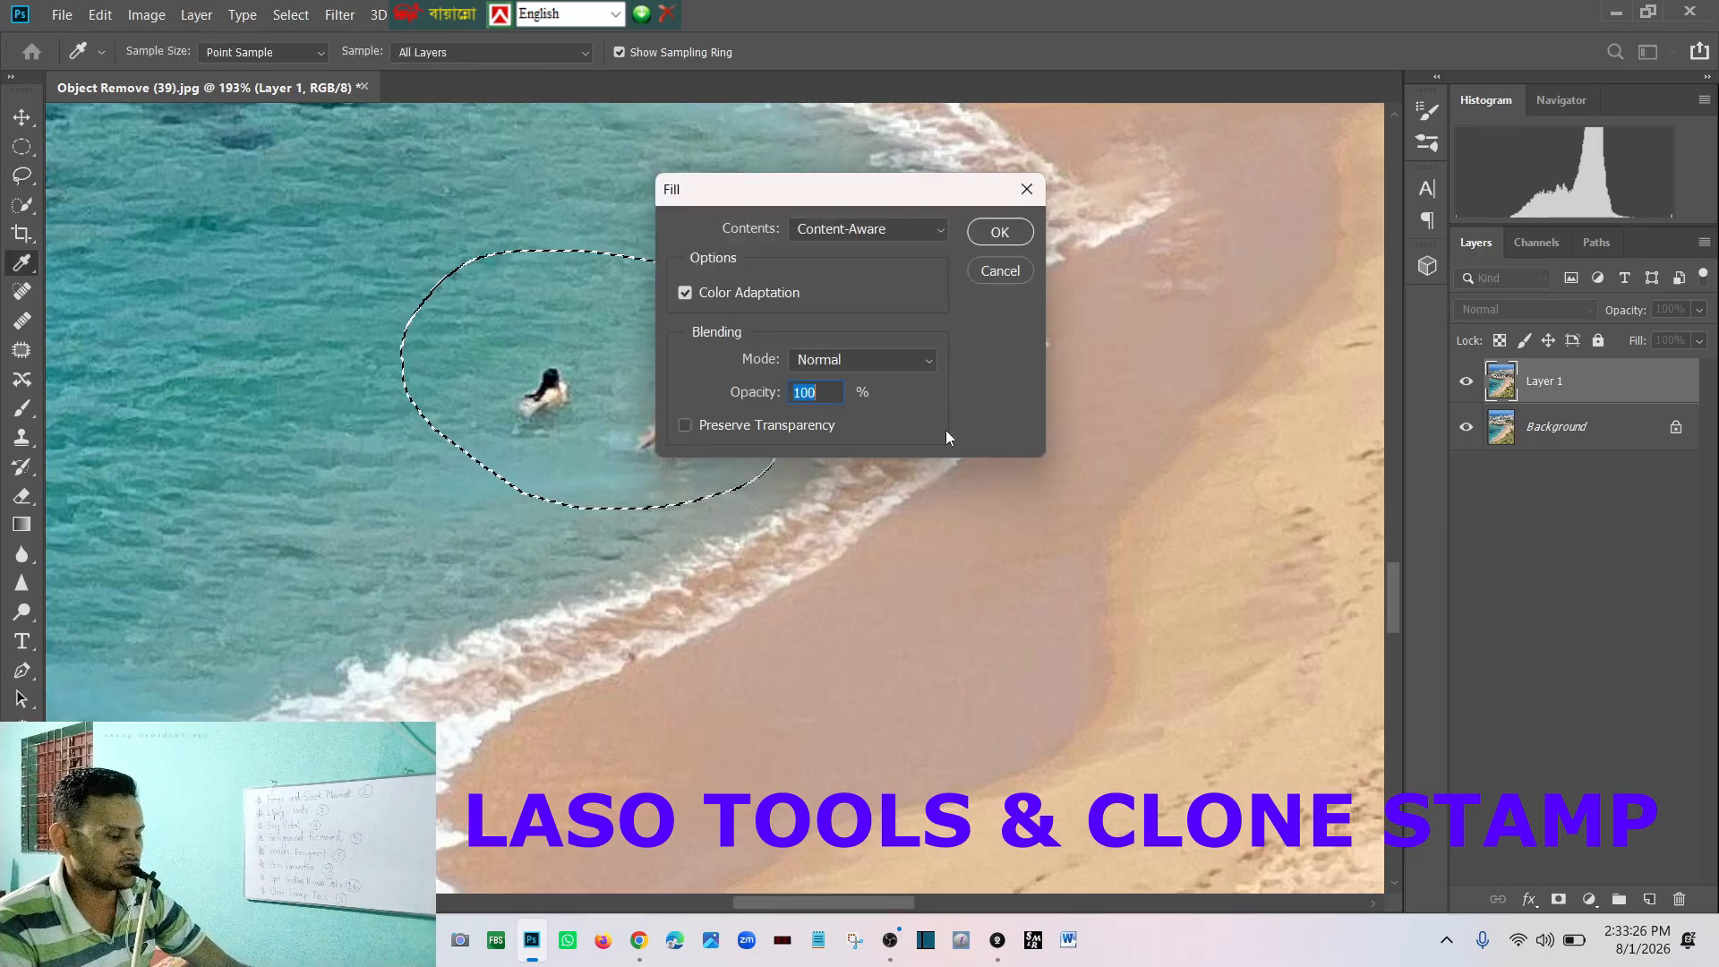
left_click(999, 232)
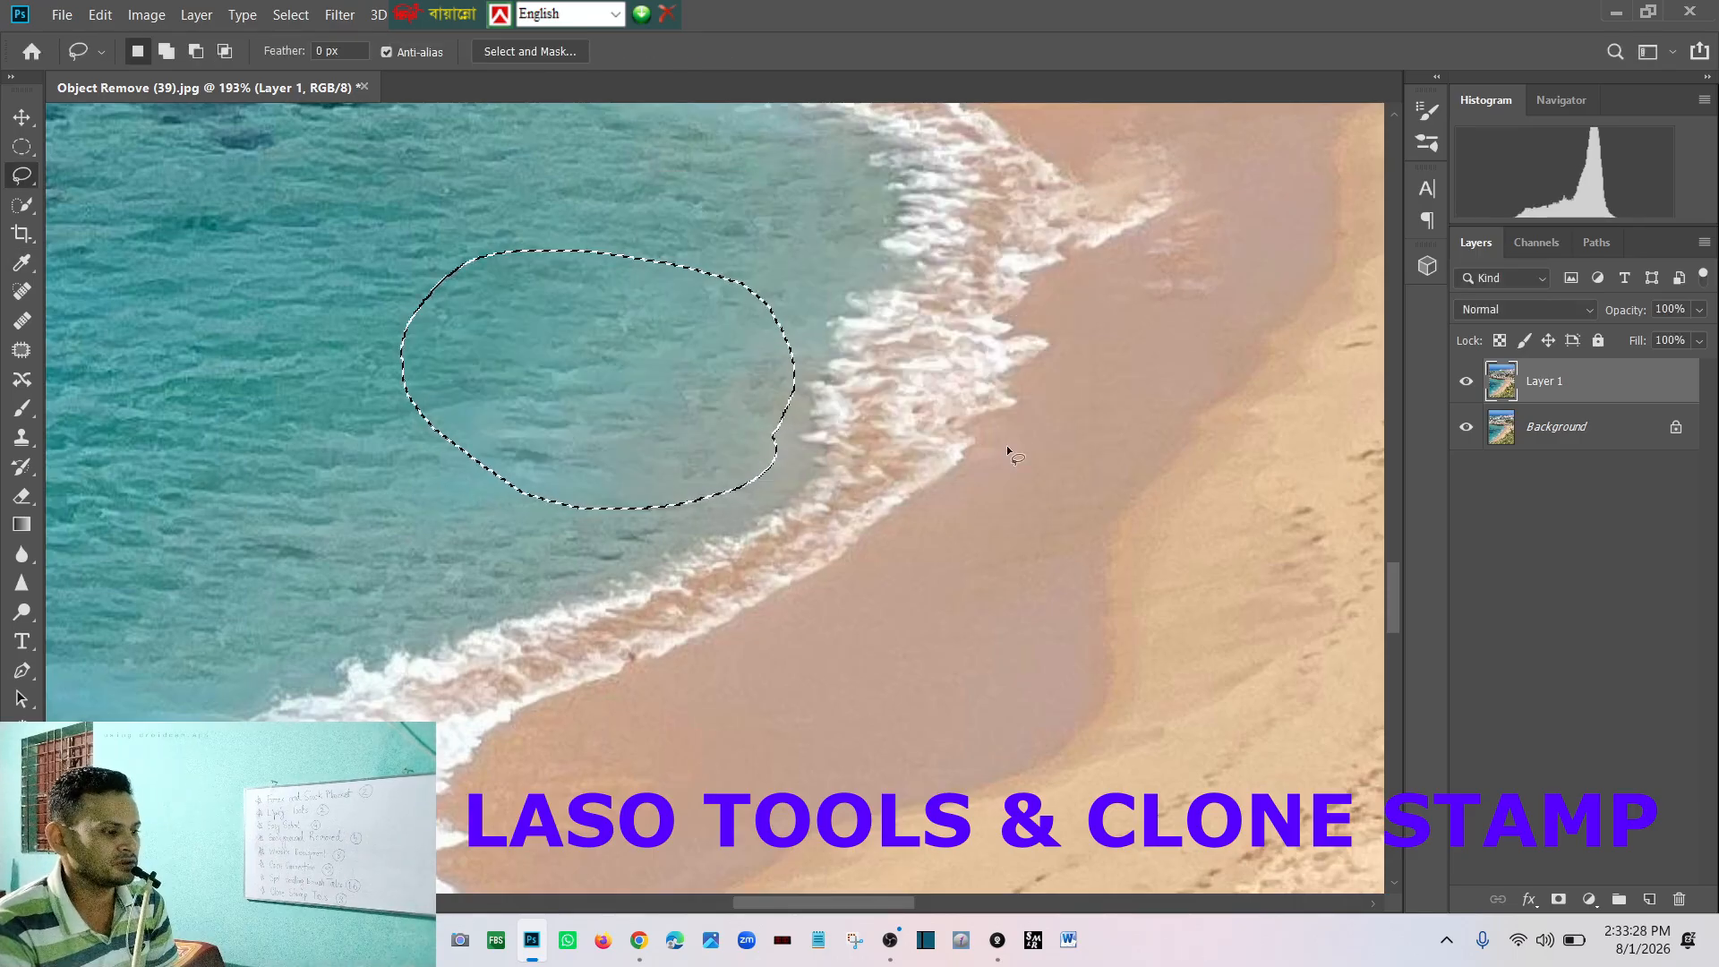
key("ctrl+d")
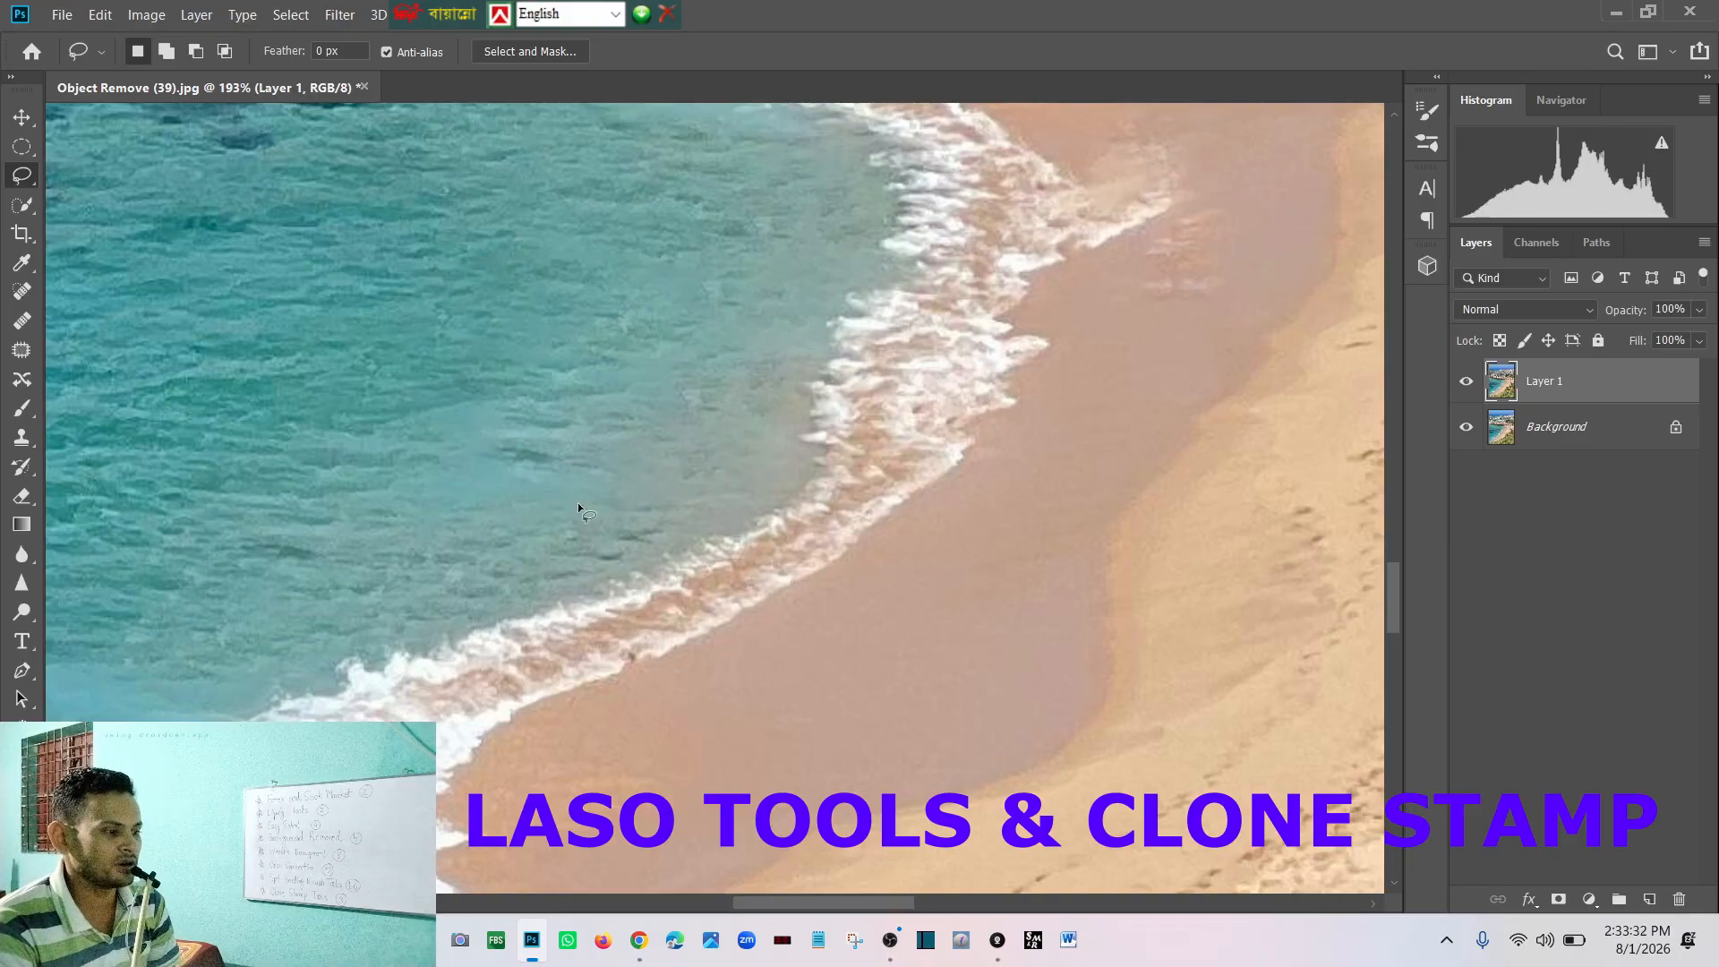
Step: Examine the cleaned shoreline, the two children at the water's edge and the crowded upper beach for people still needing removal
scroll(910, 416, "down", 5)
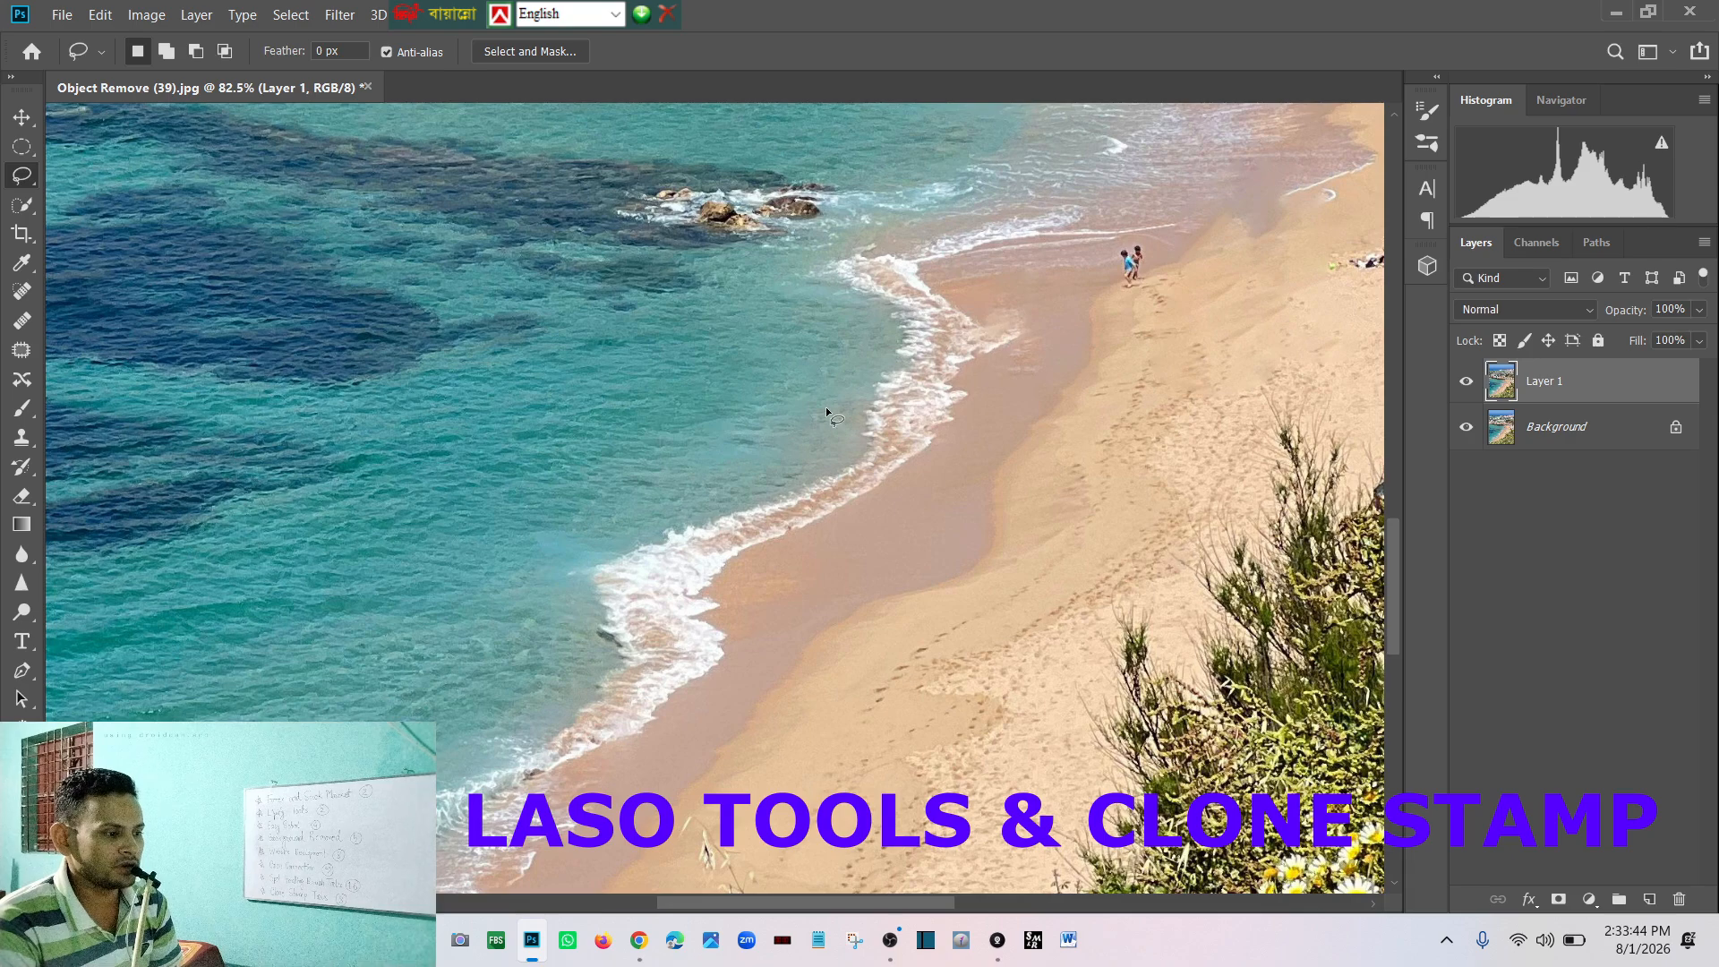
scroll(793, 428, "down", 3)
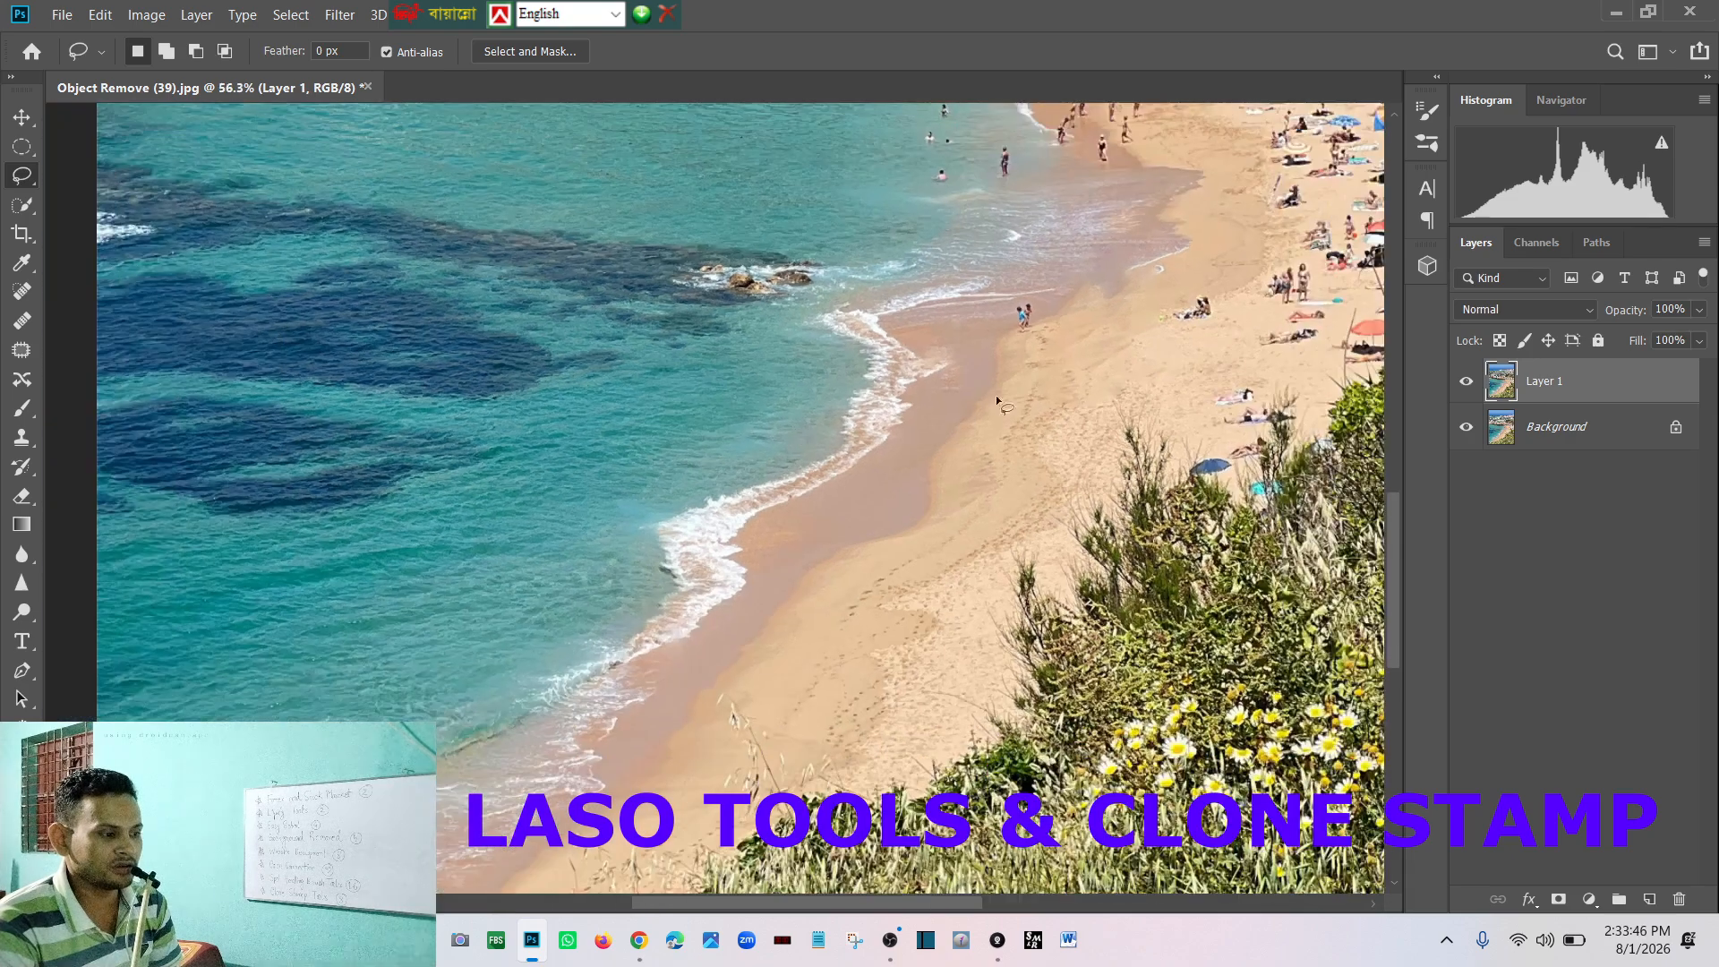
scroll(1130, 289, "up", 5)
scroll(1071, 320, "down", 3)
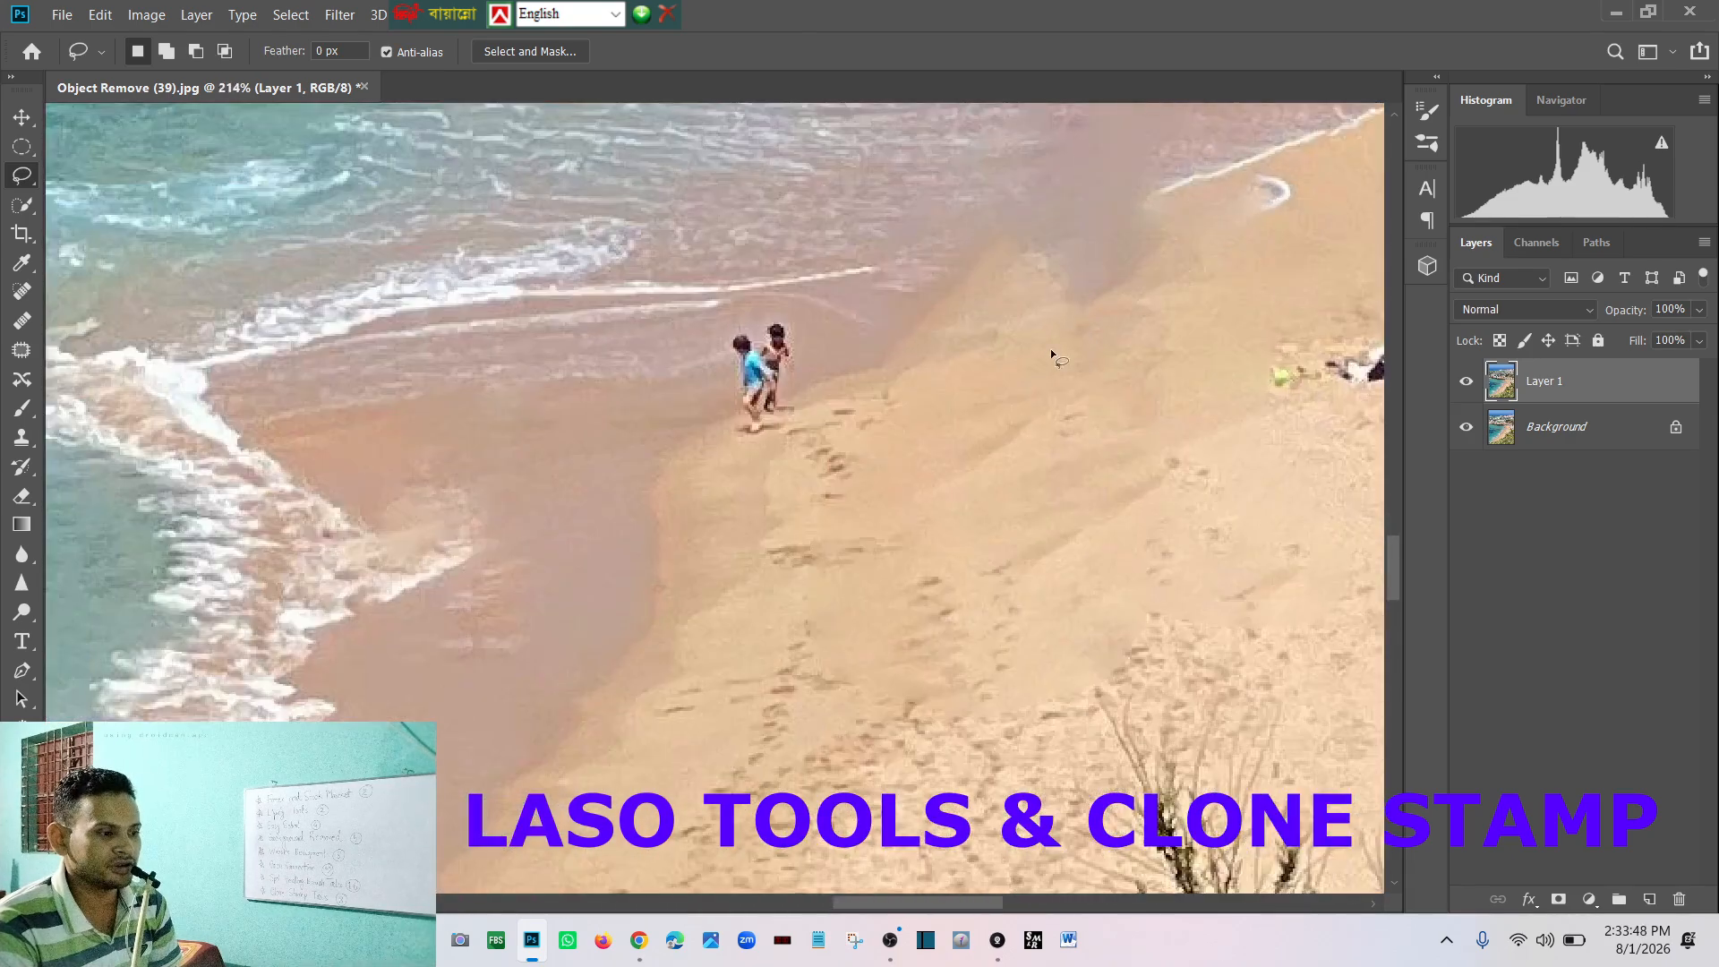
scroll(985, 445, "down", 2)
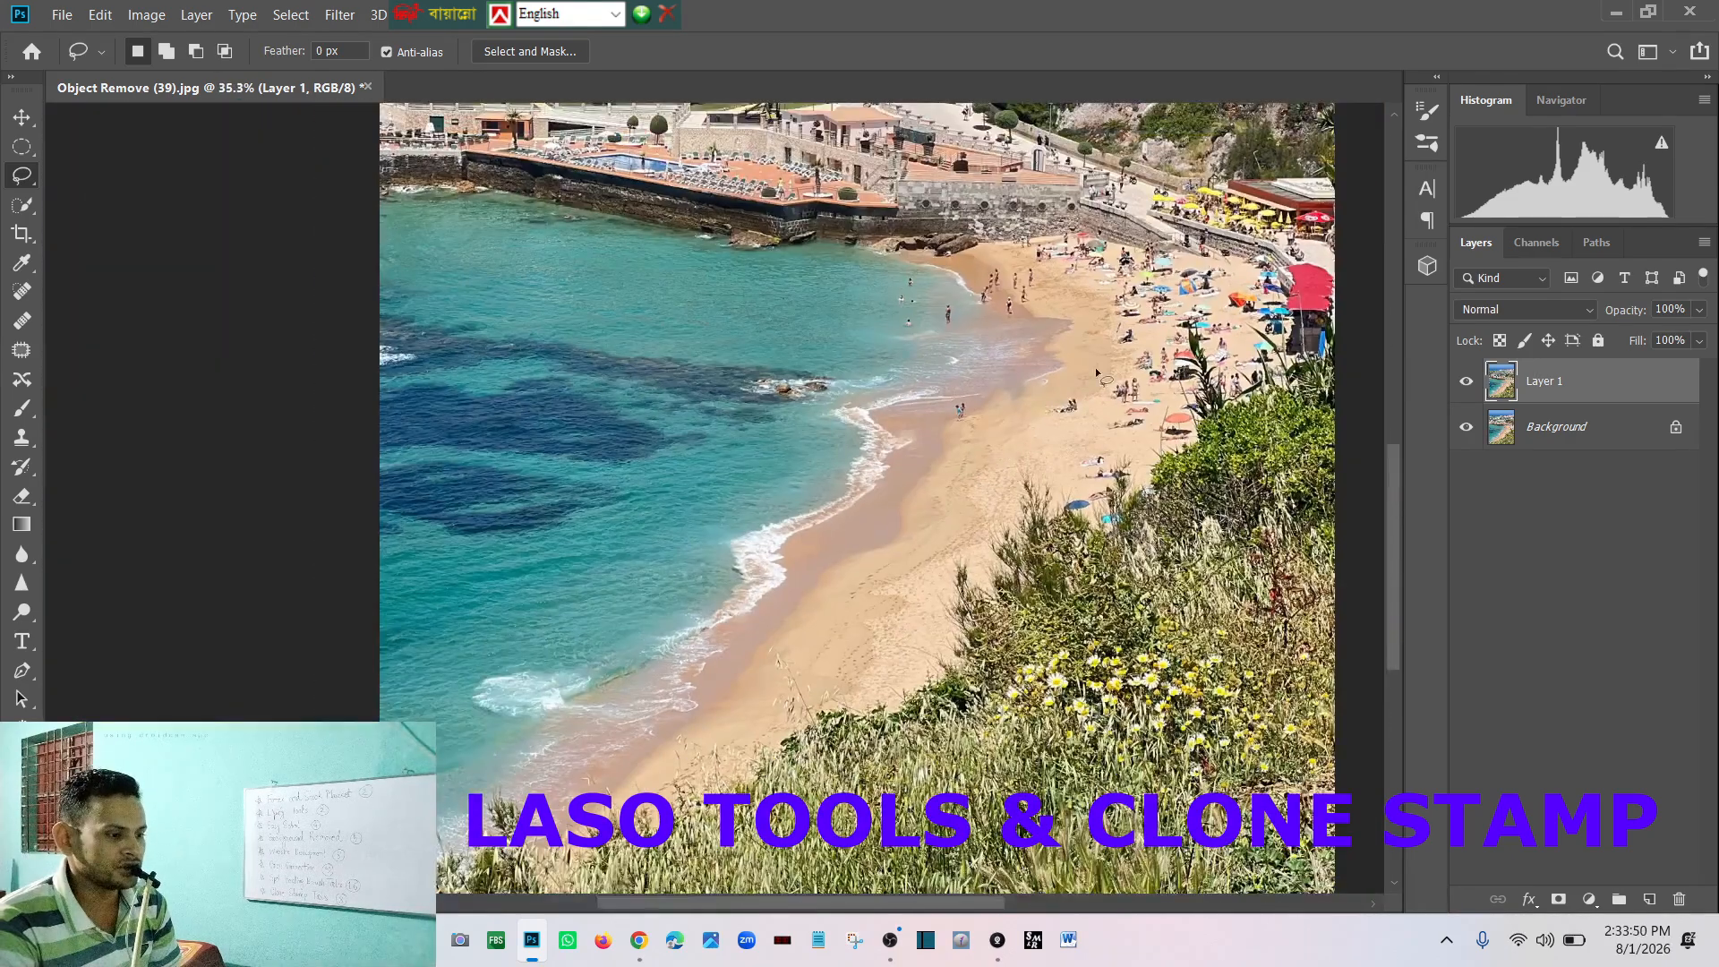
scroll(1155, 242, "up", 4)
scroll(1182, 219, "up", 4)
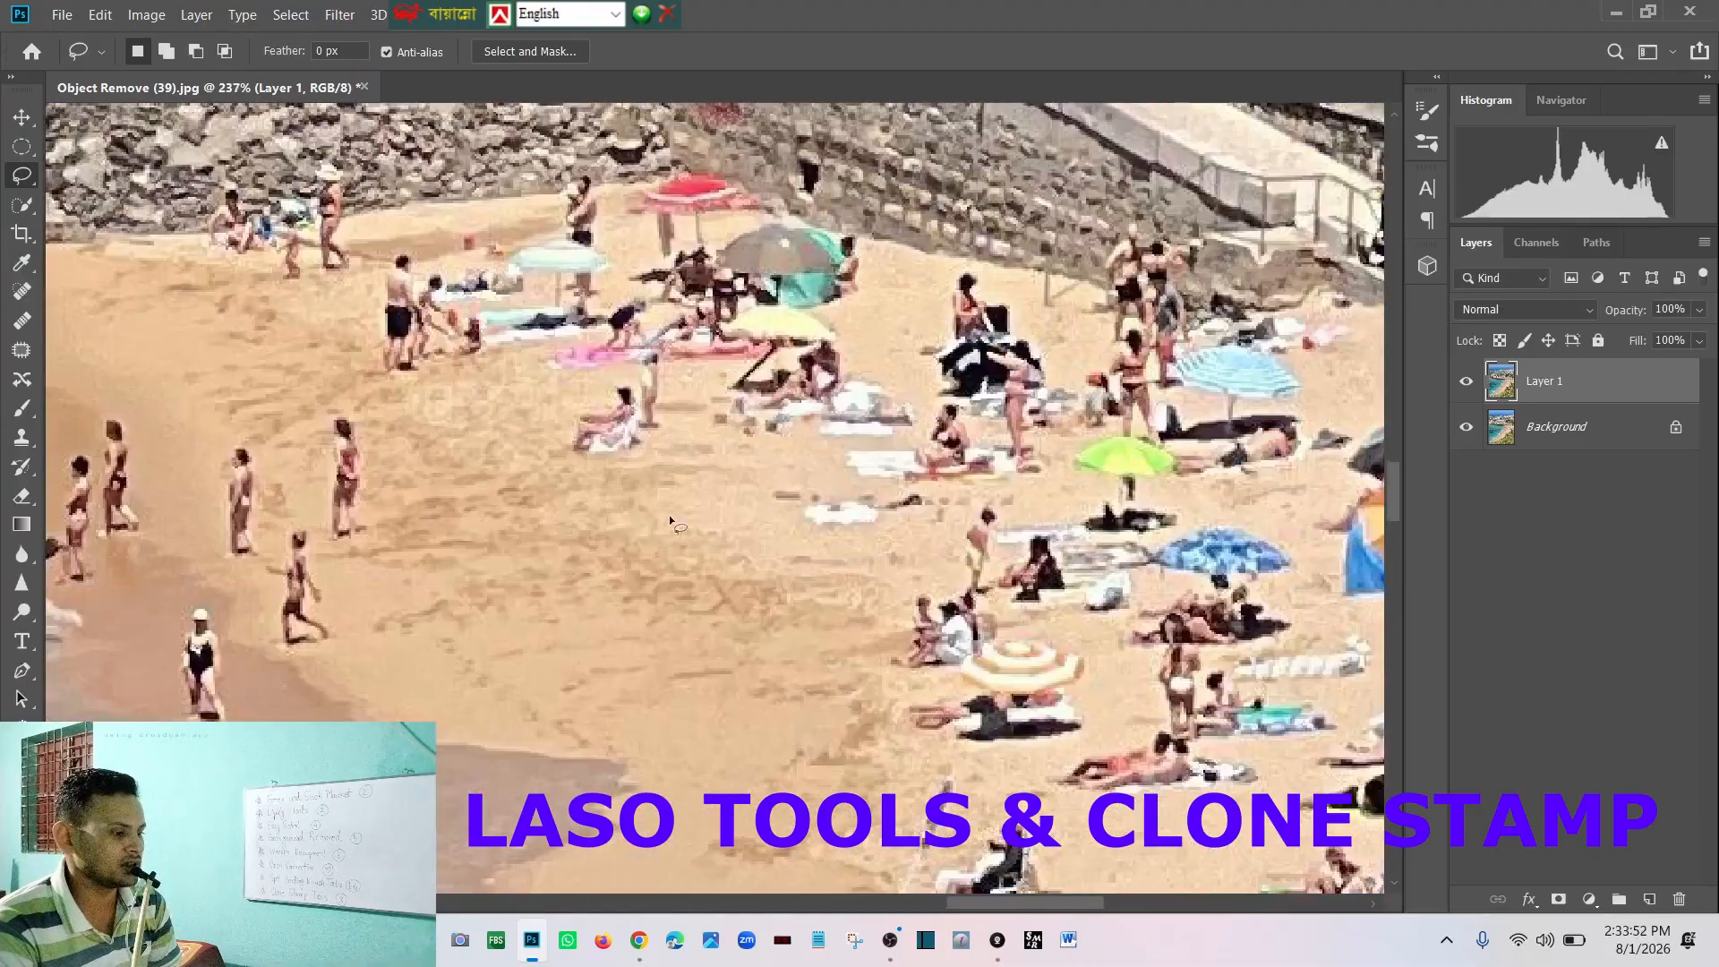
scroll(674, 506, "down", 4)
scroll(224, 690, "down", 2)
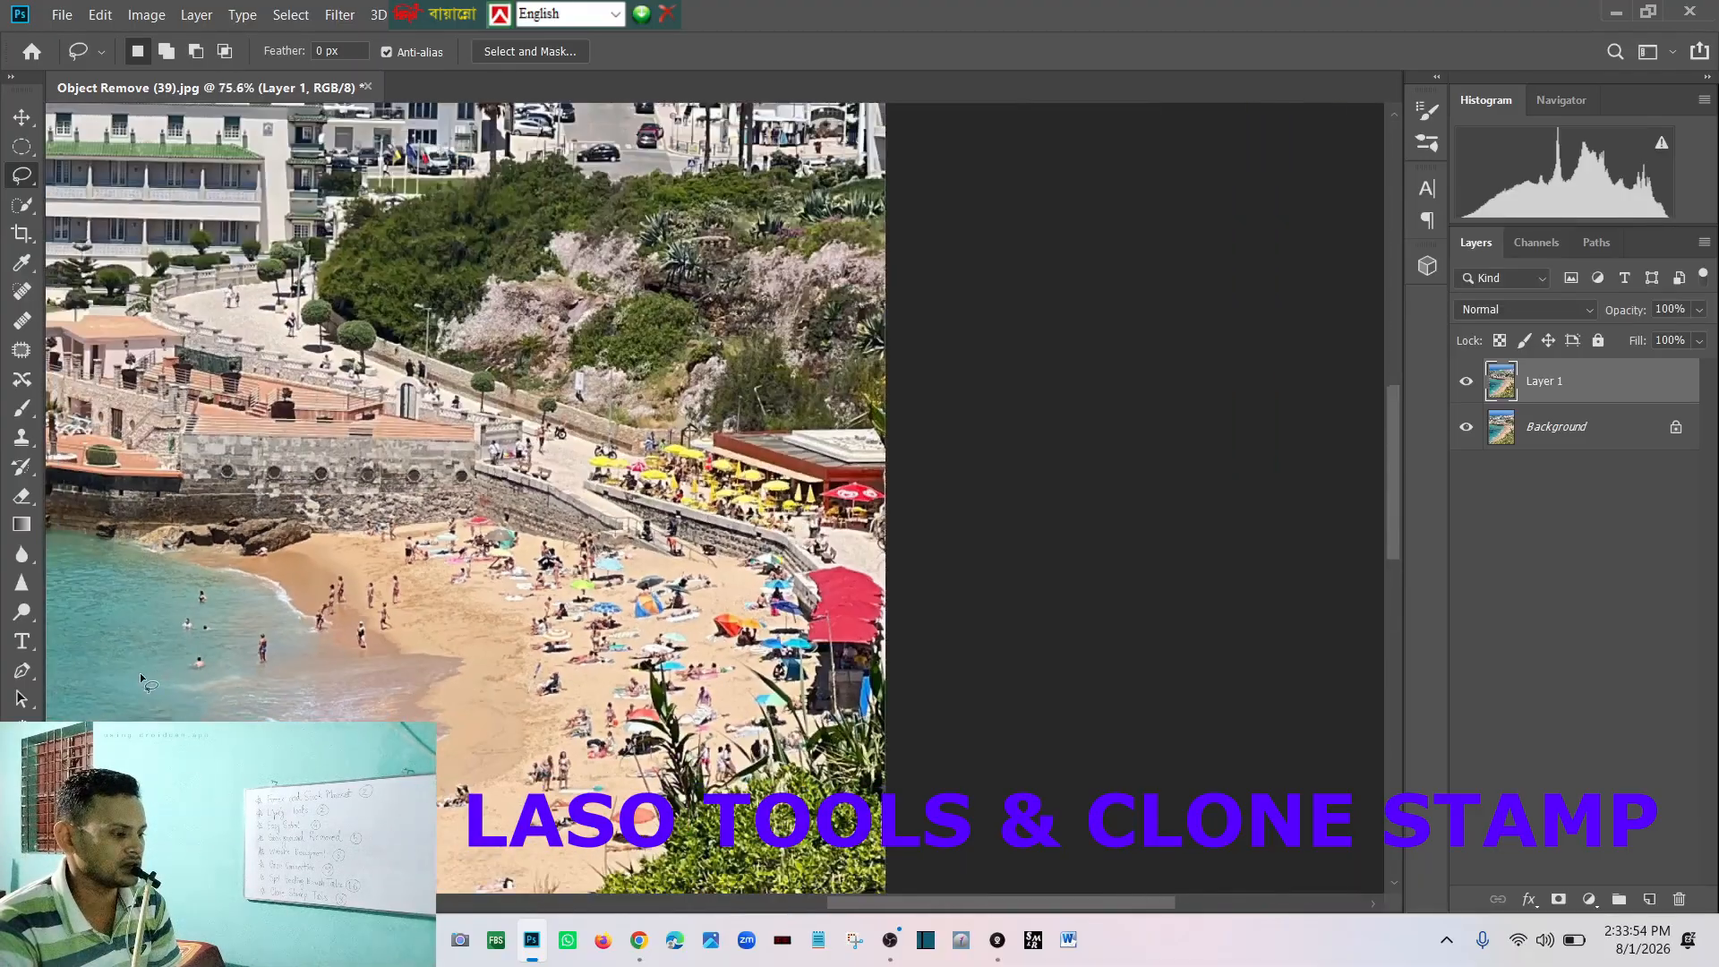
Step: Lasso the man in blue shorts standing in the shallow water, replace him with a Content-Aware fill, and deselect
scroll(165, 664, "up", 5)
mouse_move(770, 573)
left_mouse_down()
mouse_move(586, 690)
mouse_move(631, 455)
mouse_move(780, 521)
mouse_move(775, 588)
left_mouse_up()
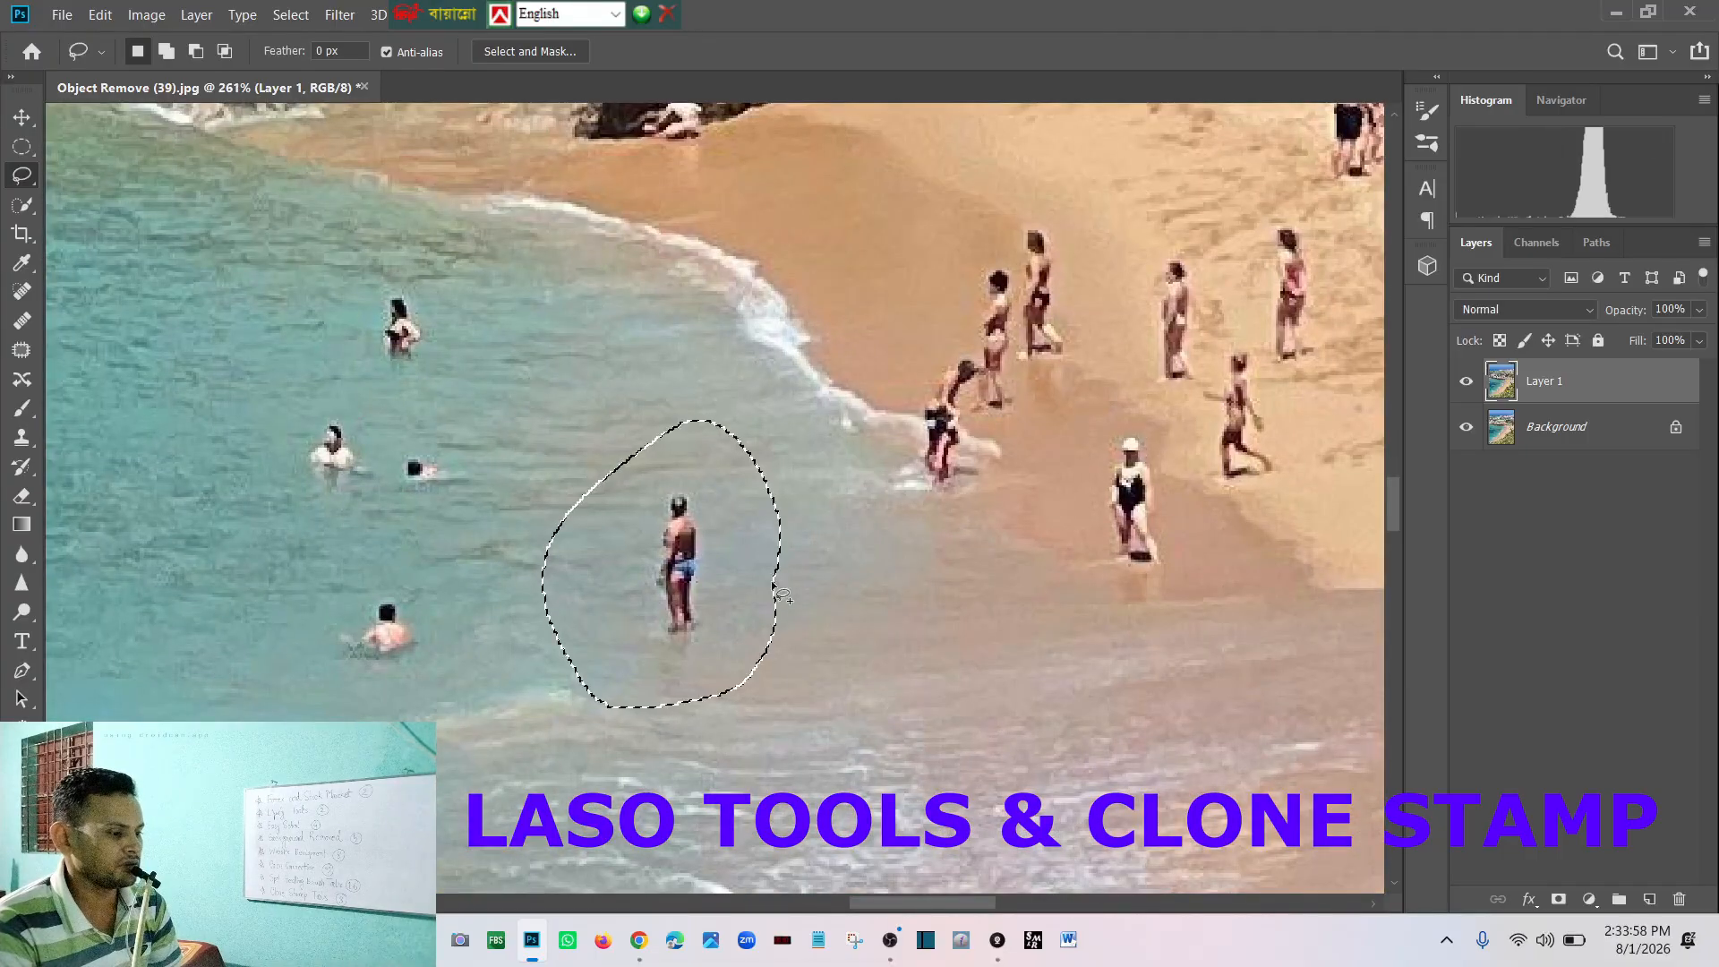
key("shift+F5")
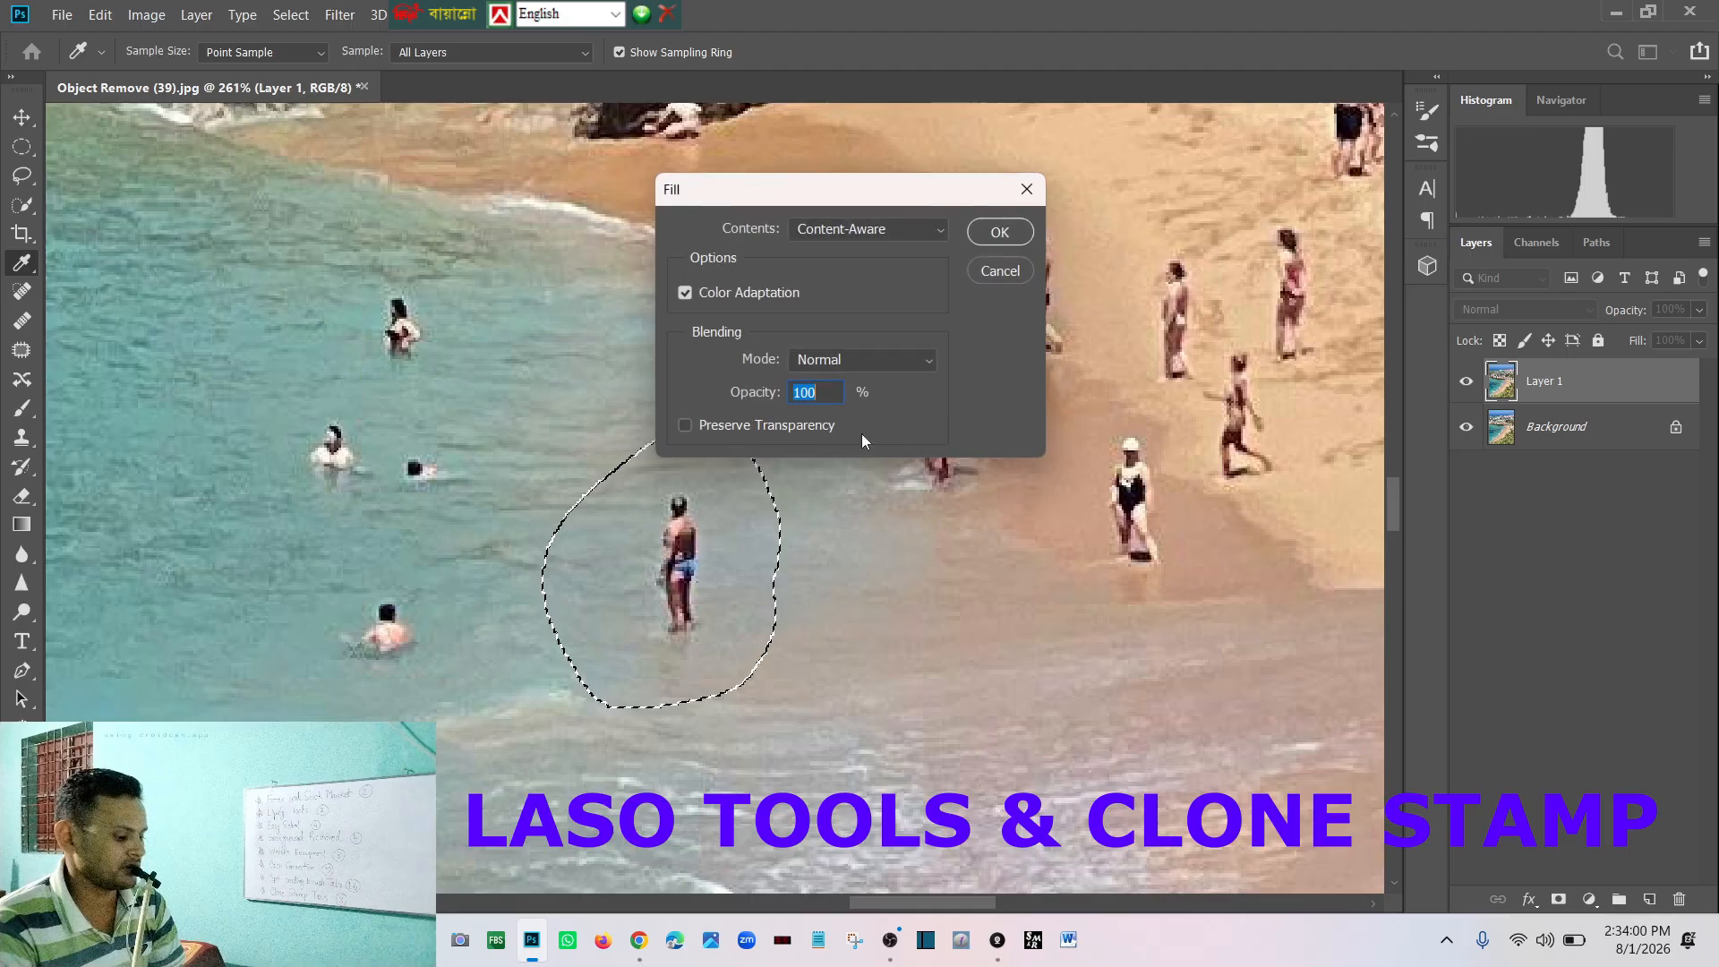
left_click(997, 237)
key("ctrl+d")
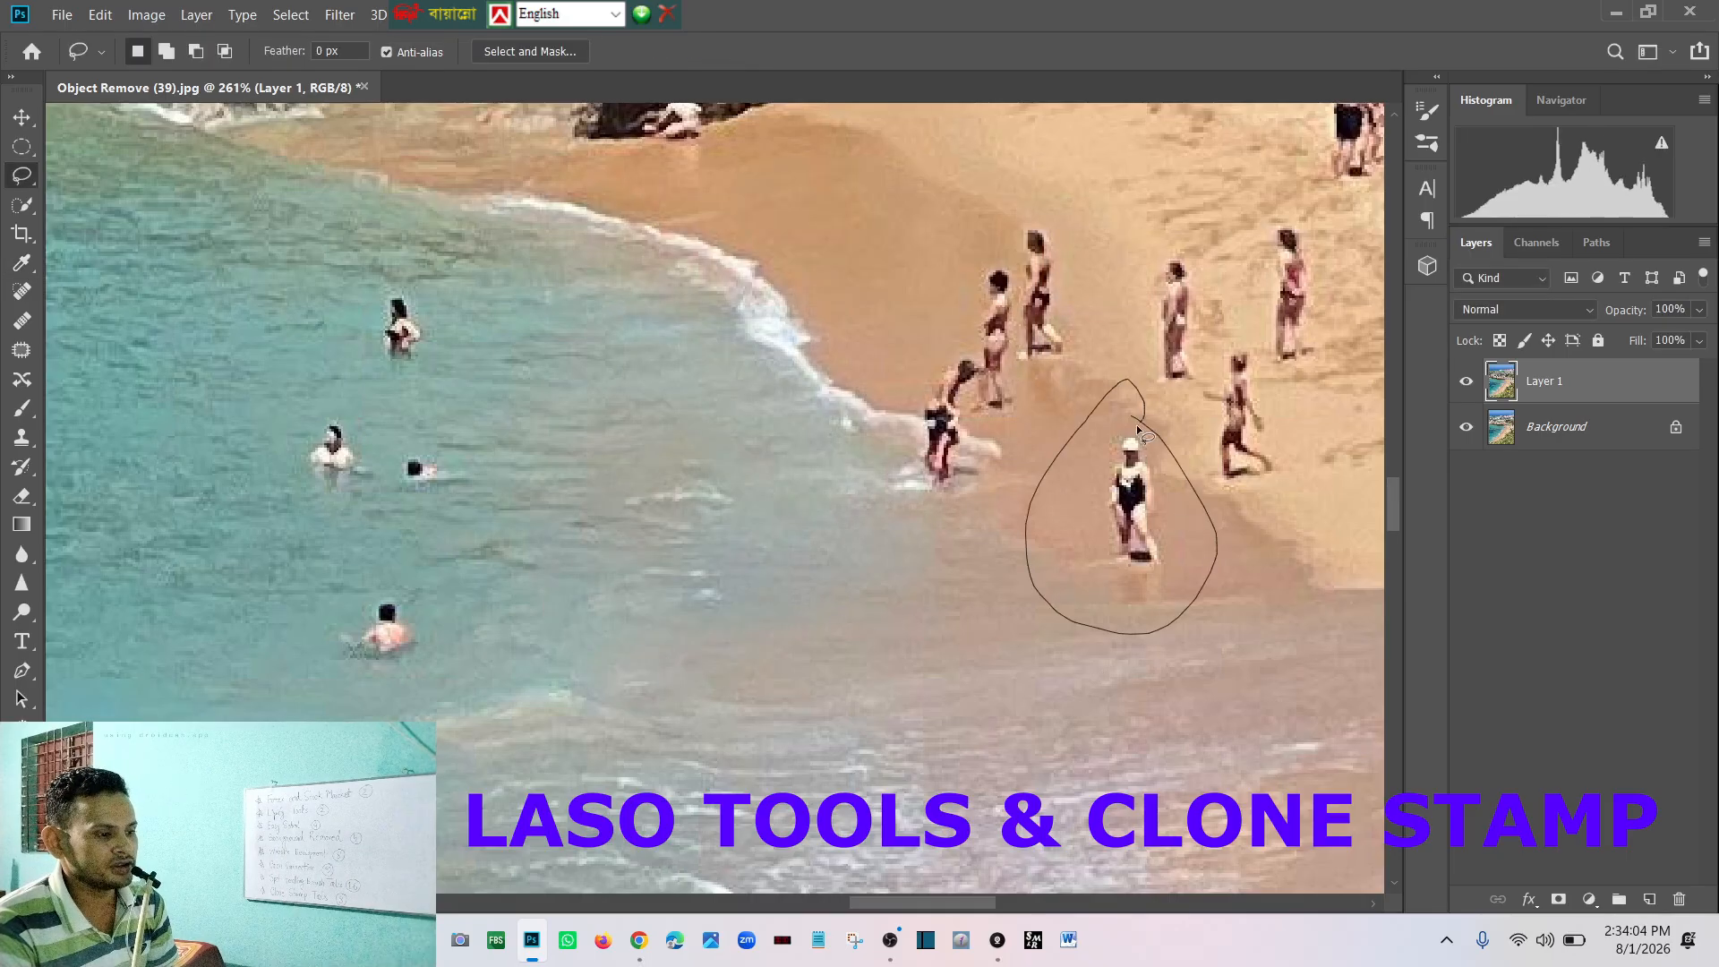
Step: Remove the person in the white cap and dark swimsuit on the wet sand with a lasso selection and Content-Aware fill, and deselect
left_click_drag(1139, 429, 1144, 421)
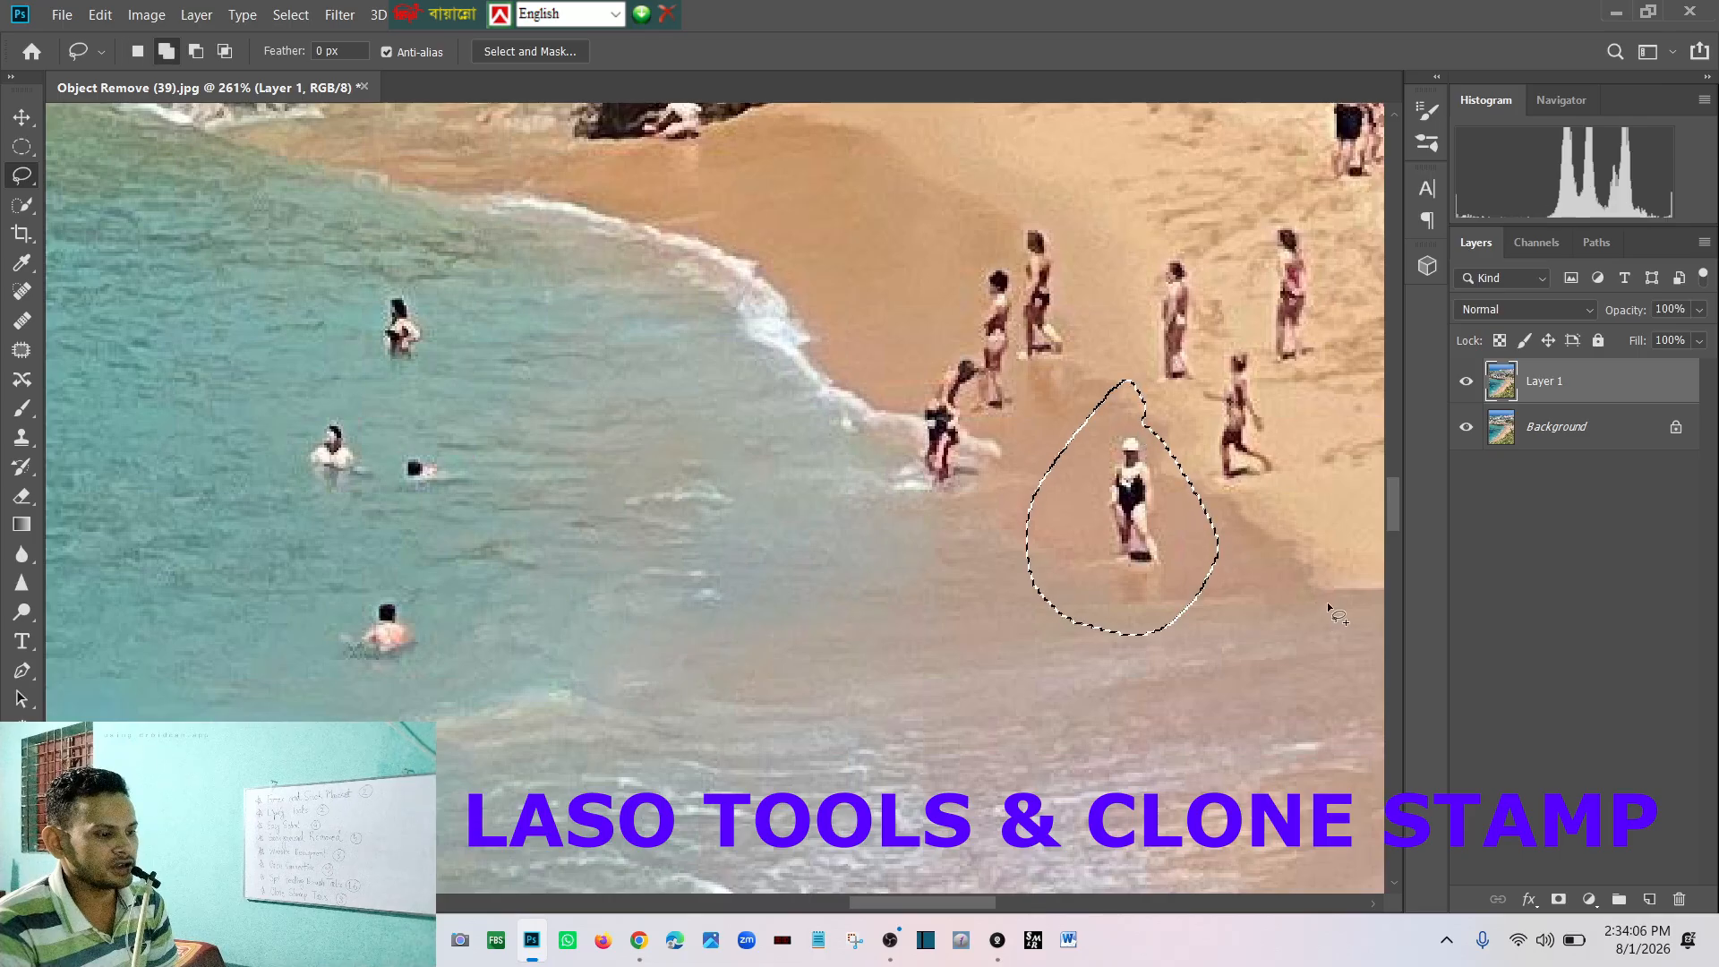
key("shift+F5")
left_click(1007, 240)
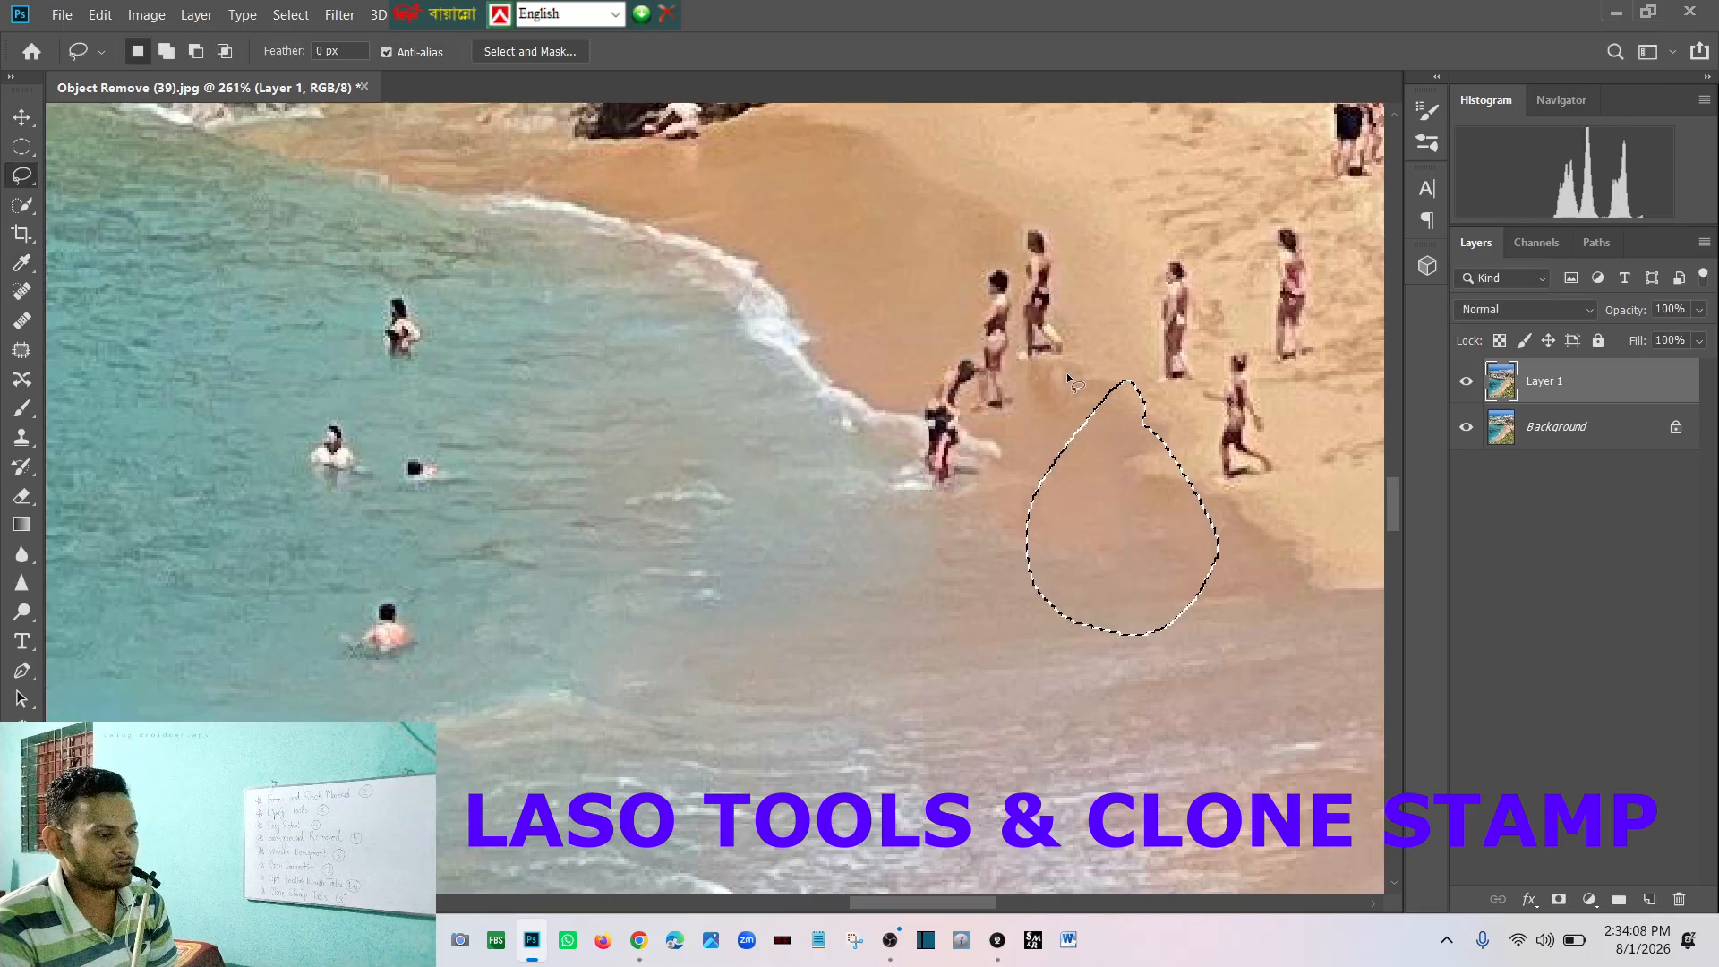
key("ctrl+d")
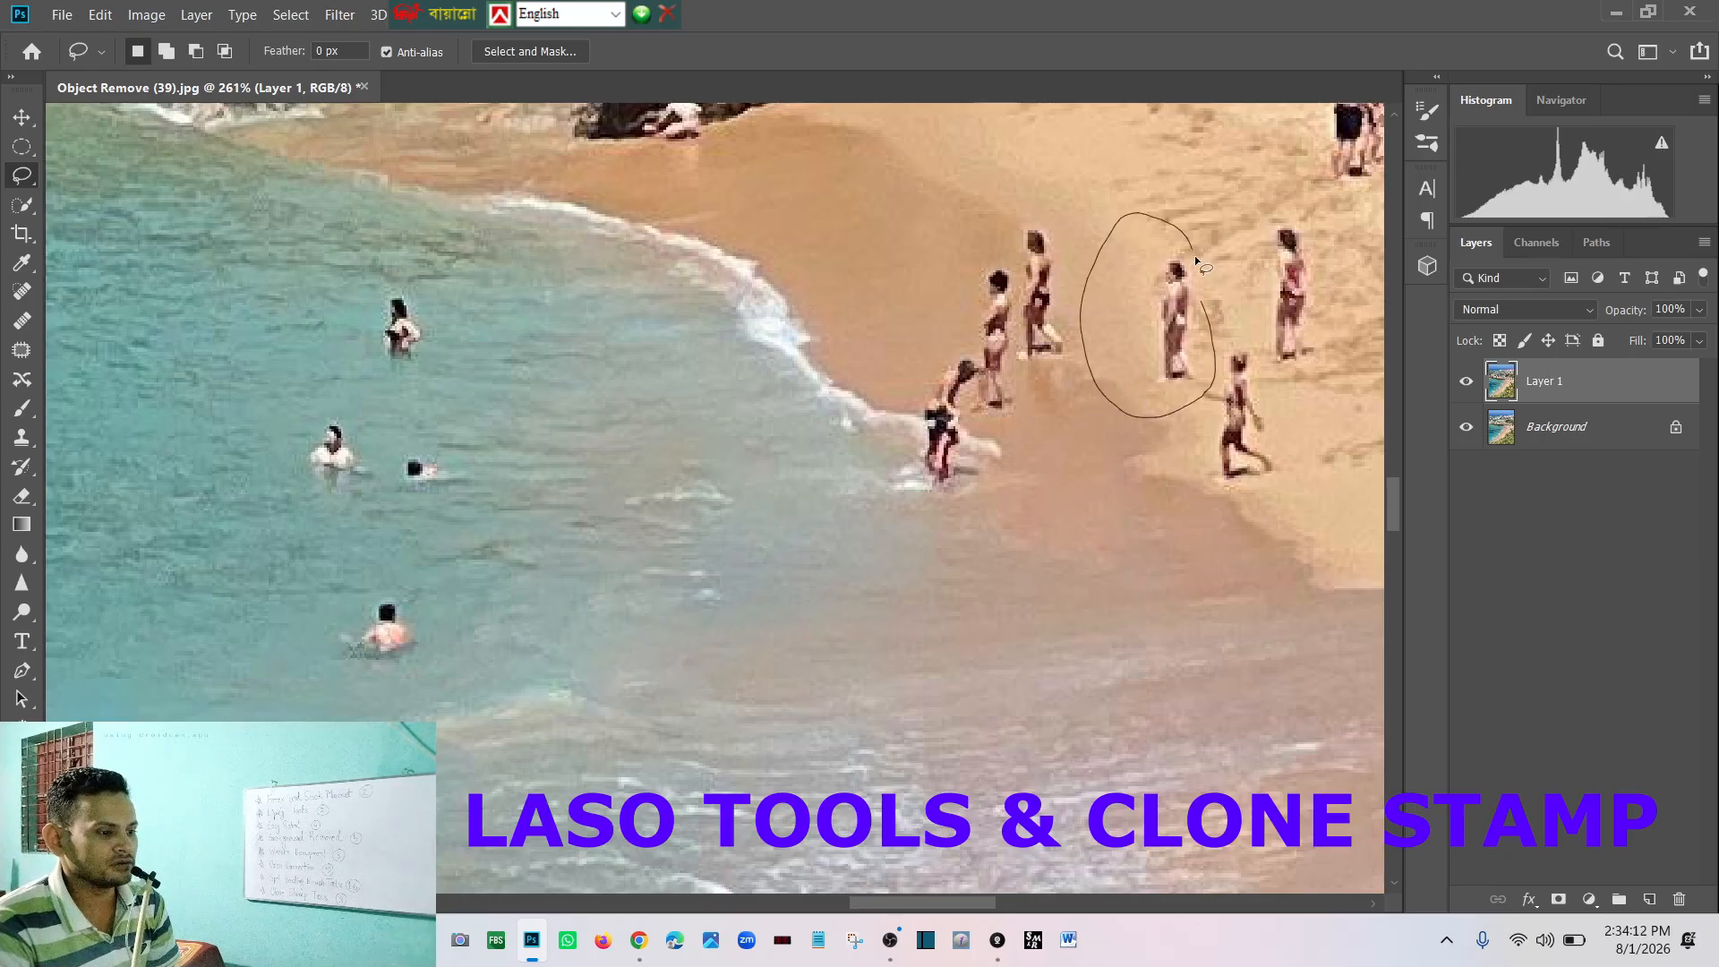
Step: Lasso the person standing on the sand just above the walking one and replace the selection with a Content-Aware fill
left_click_drag(1202, 302, 1202, 302)
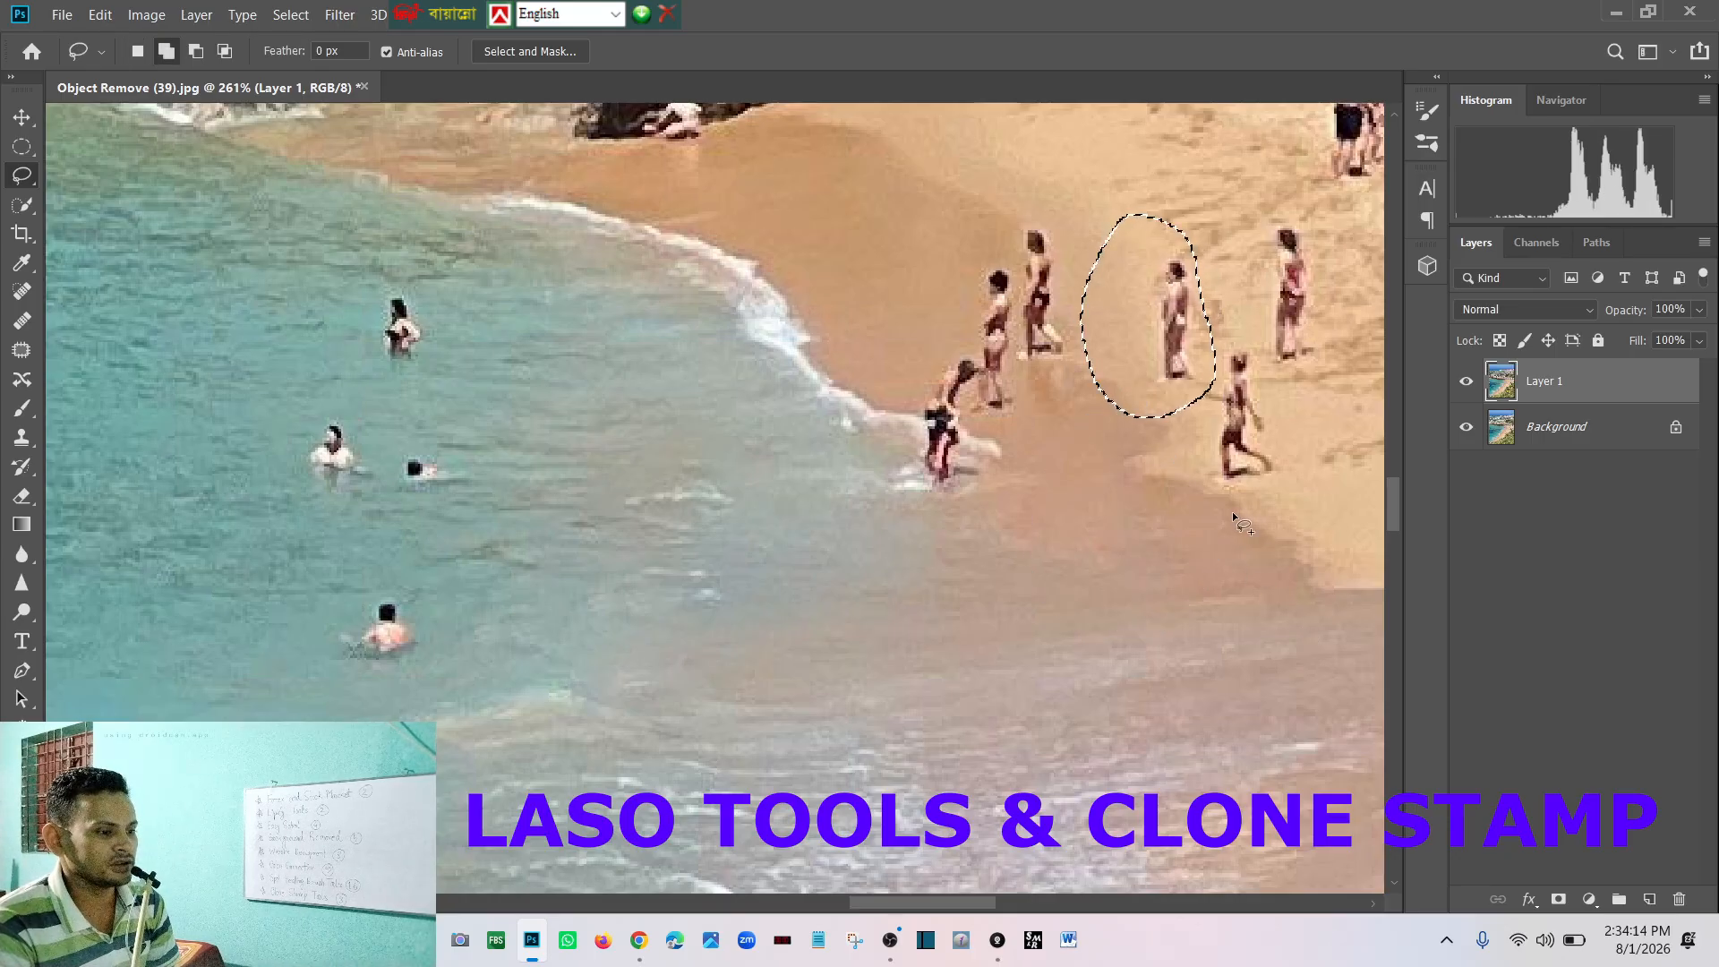
key("shift+F5")
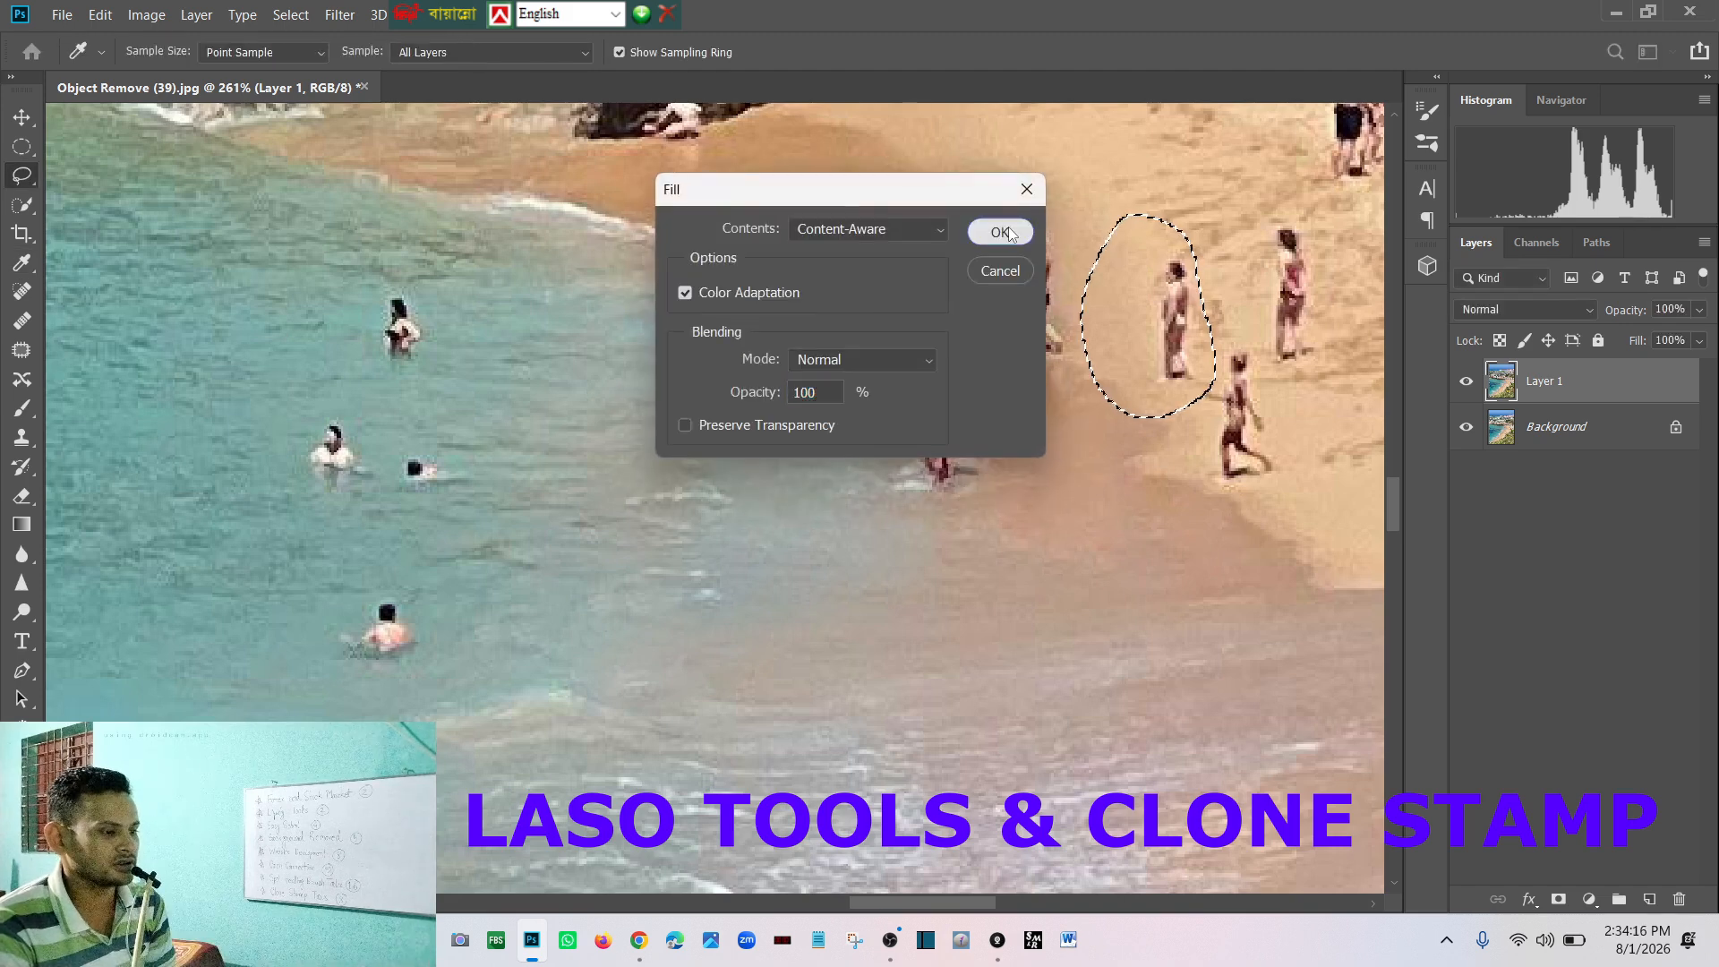
left_click(998, 230)
Step: Lasso the four swimmers in the open water together, replace them with a Content-Aware fill, and deselect
mouse_move(343, 254)
left_mouse_down()
mouse_move(402, 240)
mouse_move(568, 539)
left_mouse_up()
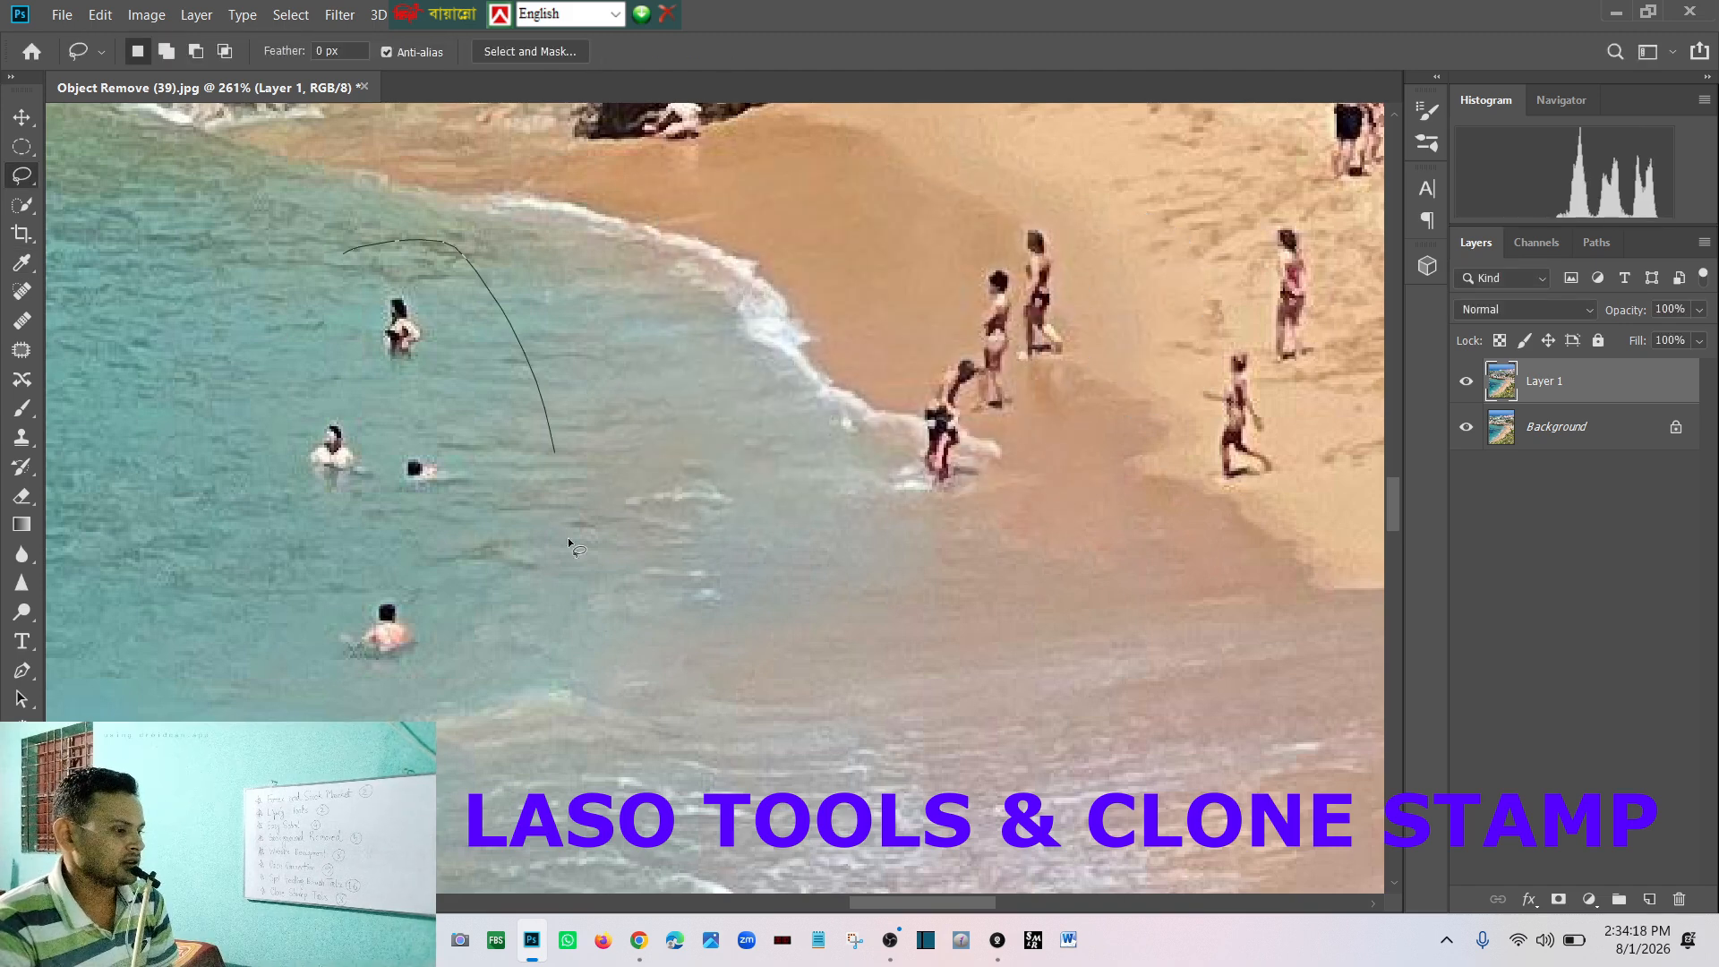
left_click_drag(326, 254, 343, 254)
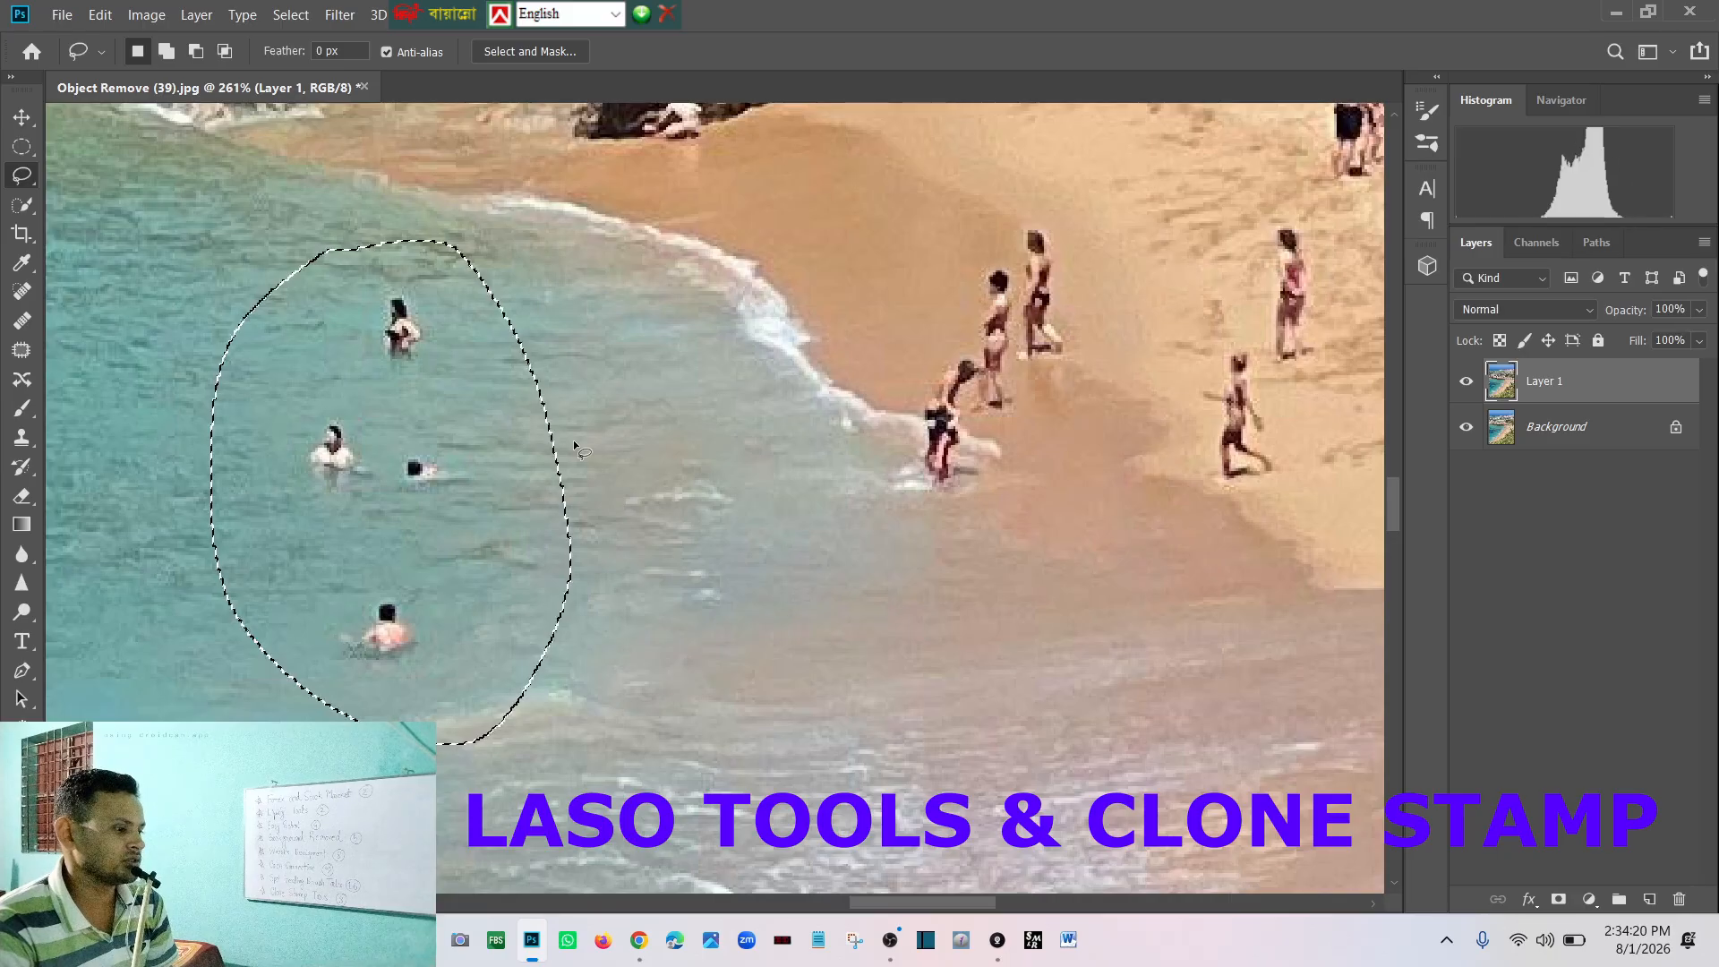
key("shift+F5")
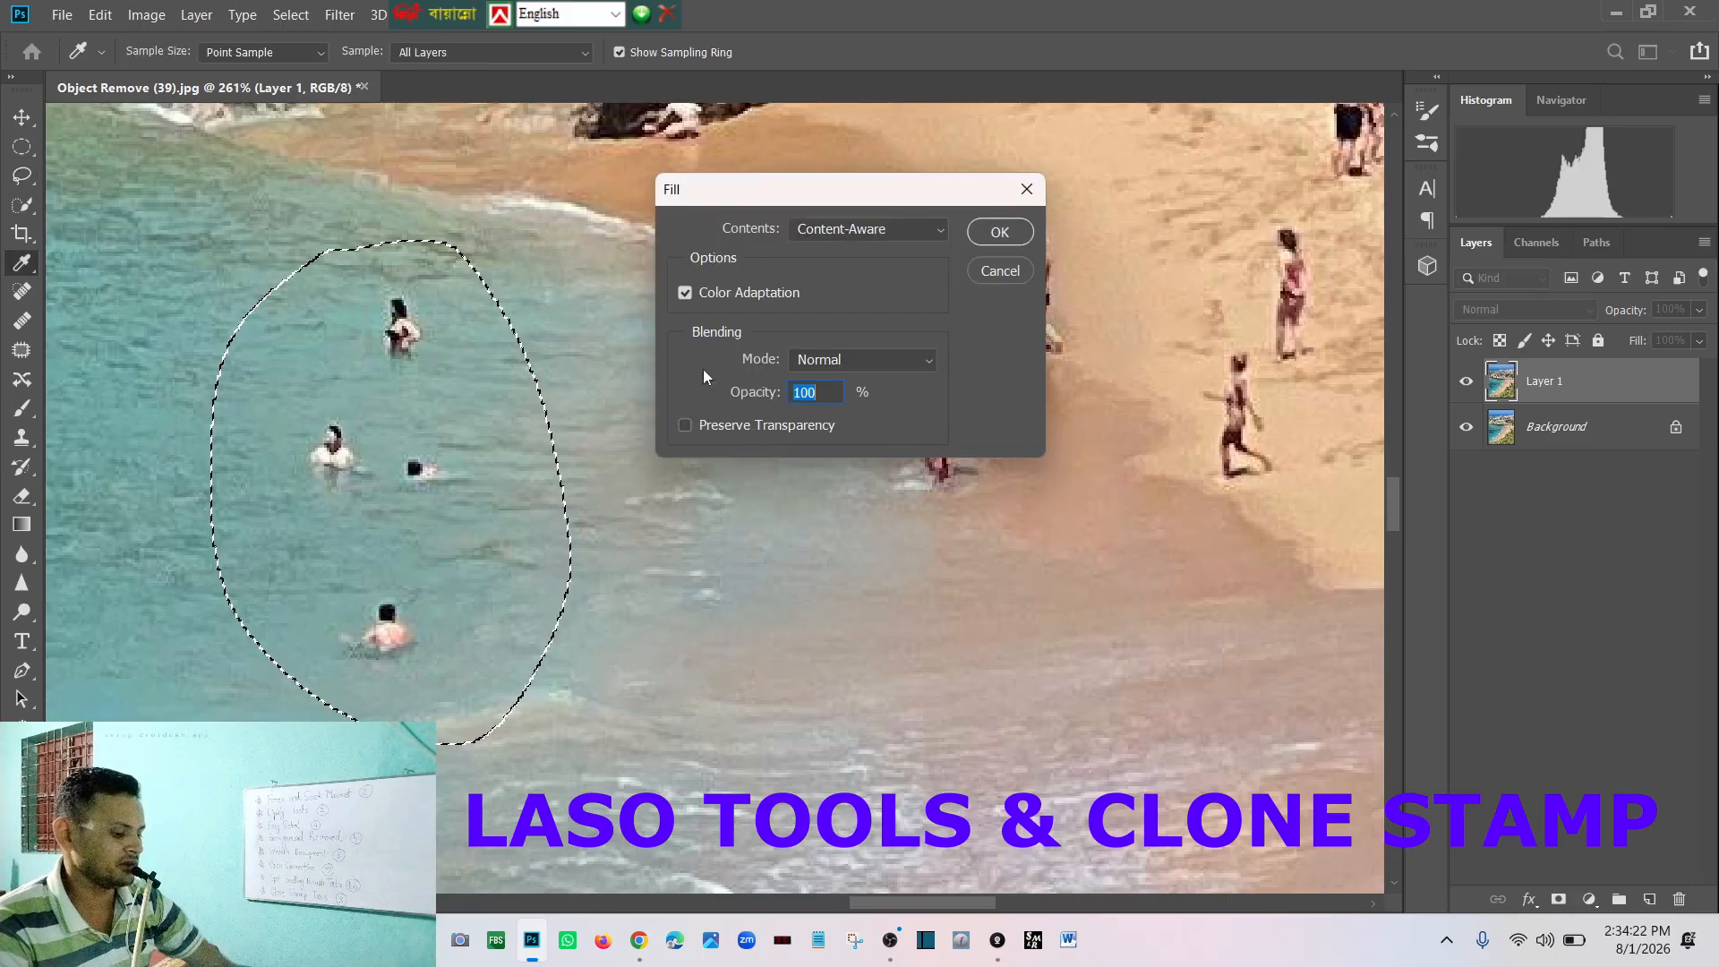
left_click(996, 231)
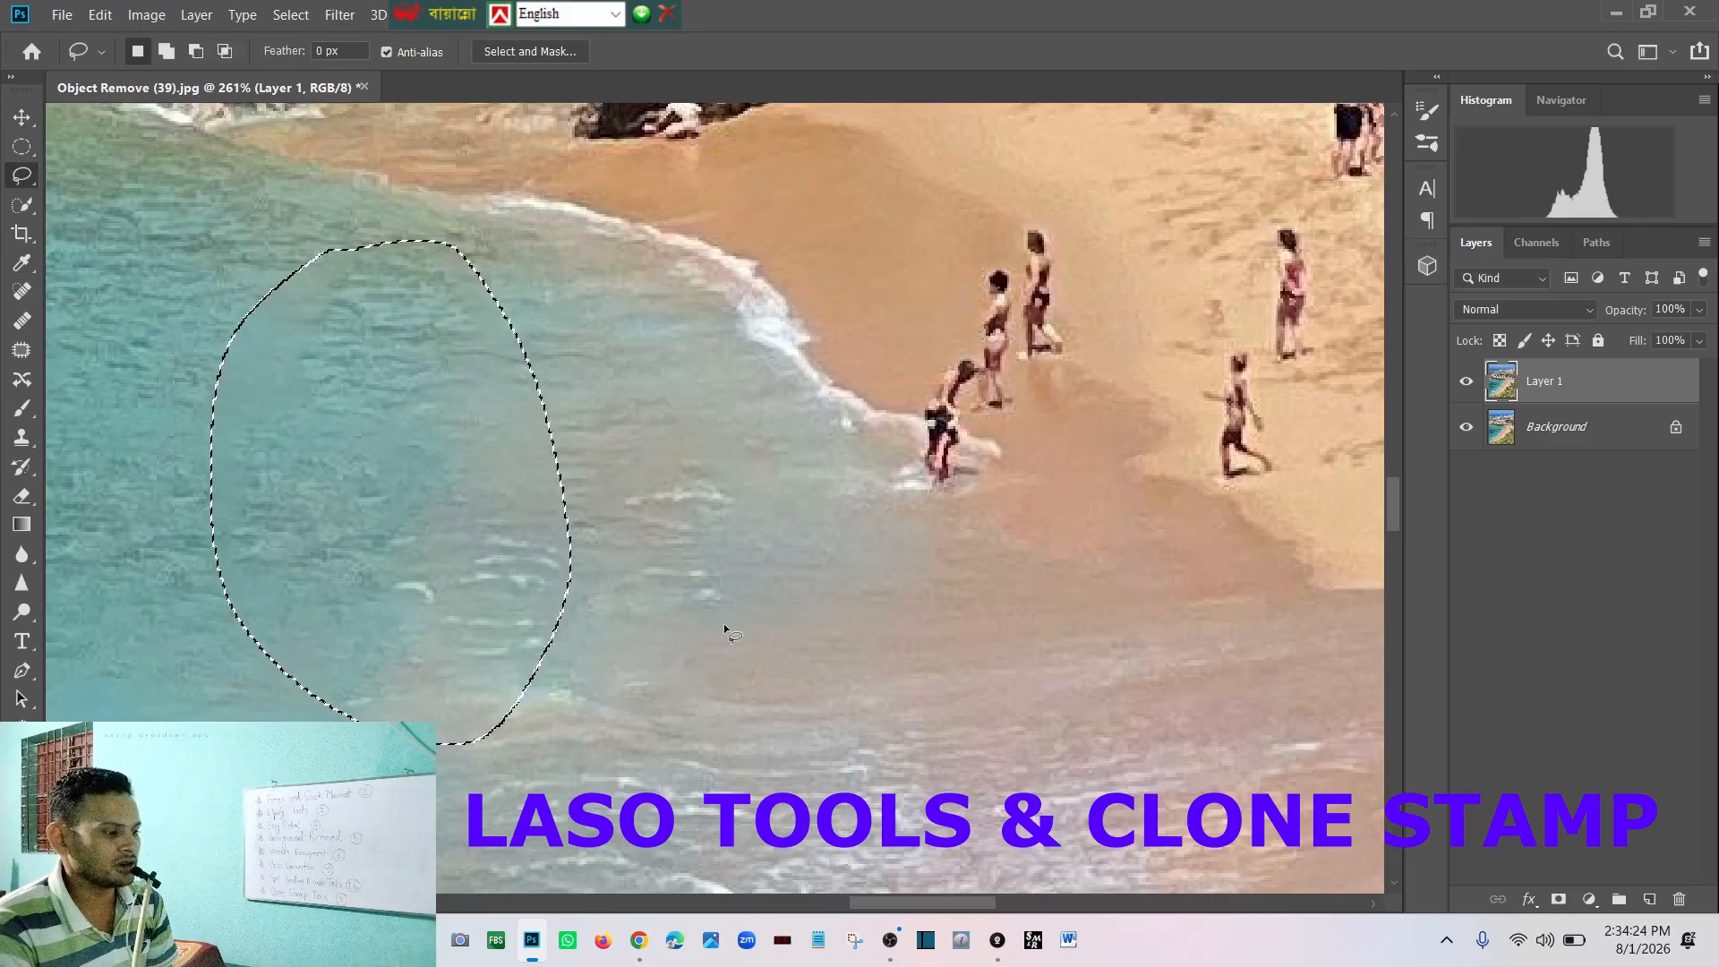
key("ctrl+d")
Step: Lasso the group of three people at the foam line, fill the selection with Content-Aware content, and deselect
left_click_drag(1112, 383, 800, 293)
left_click_drag(1120, 243, 1122, 246)
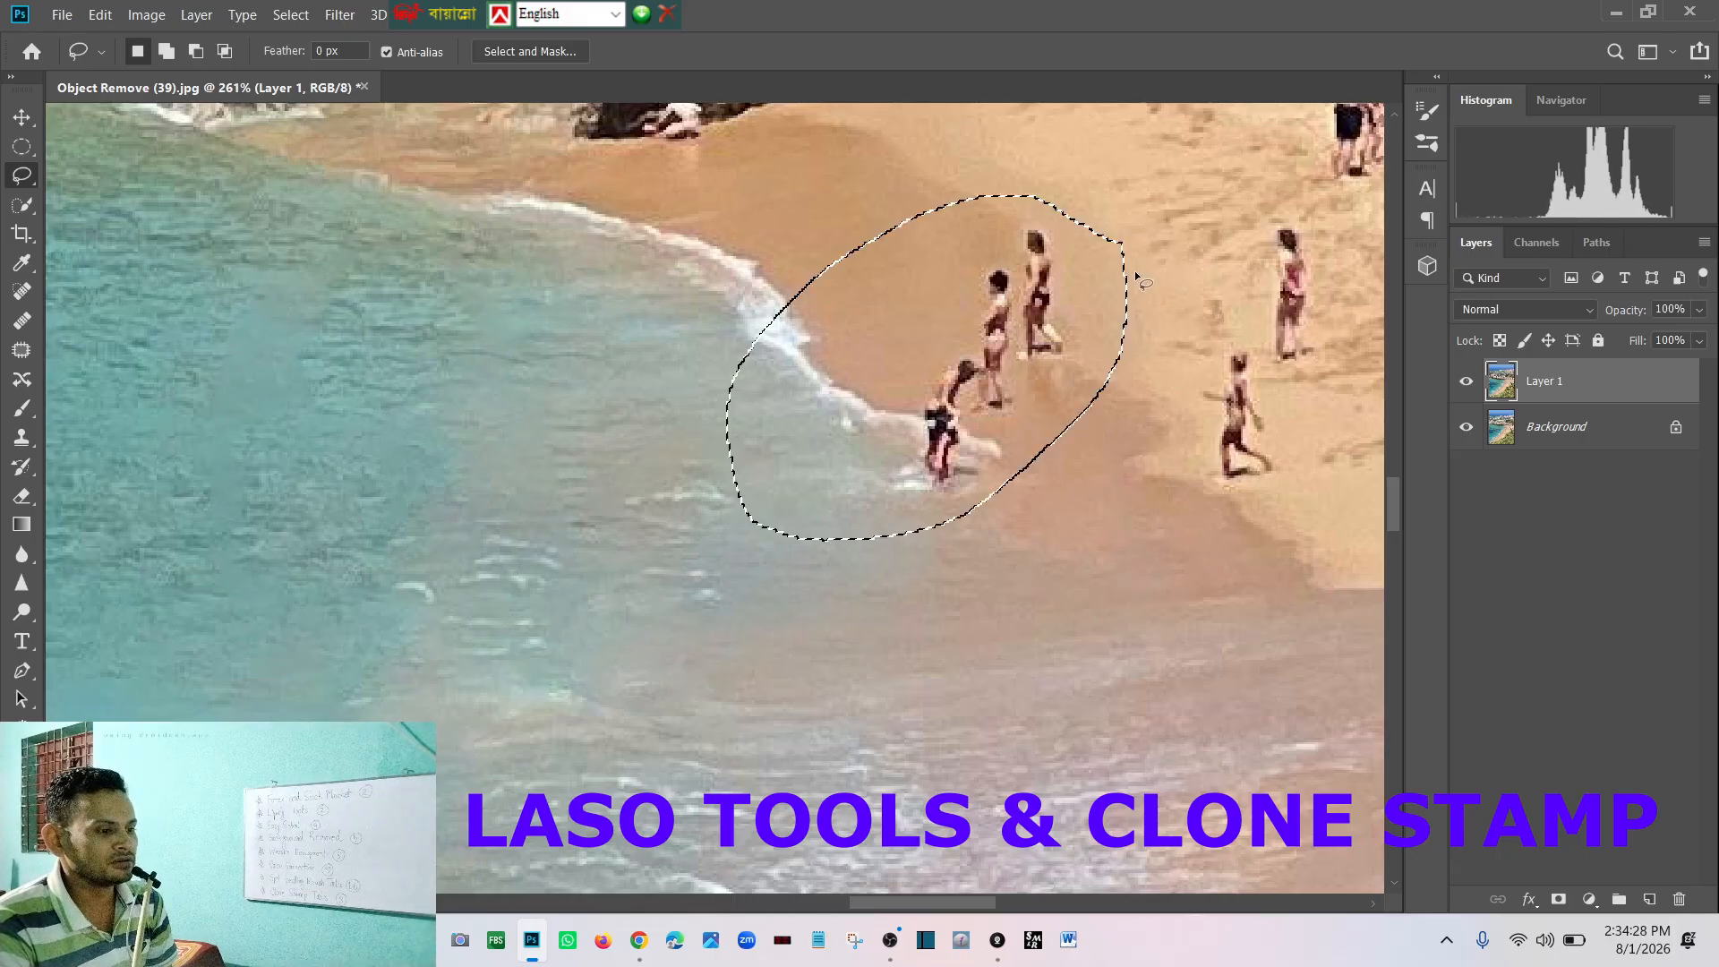
key("shift+F5")
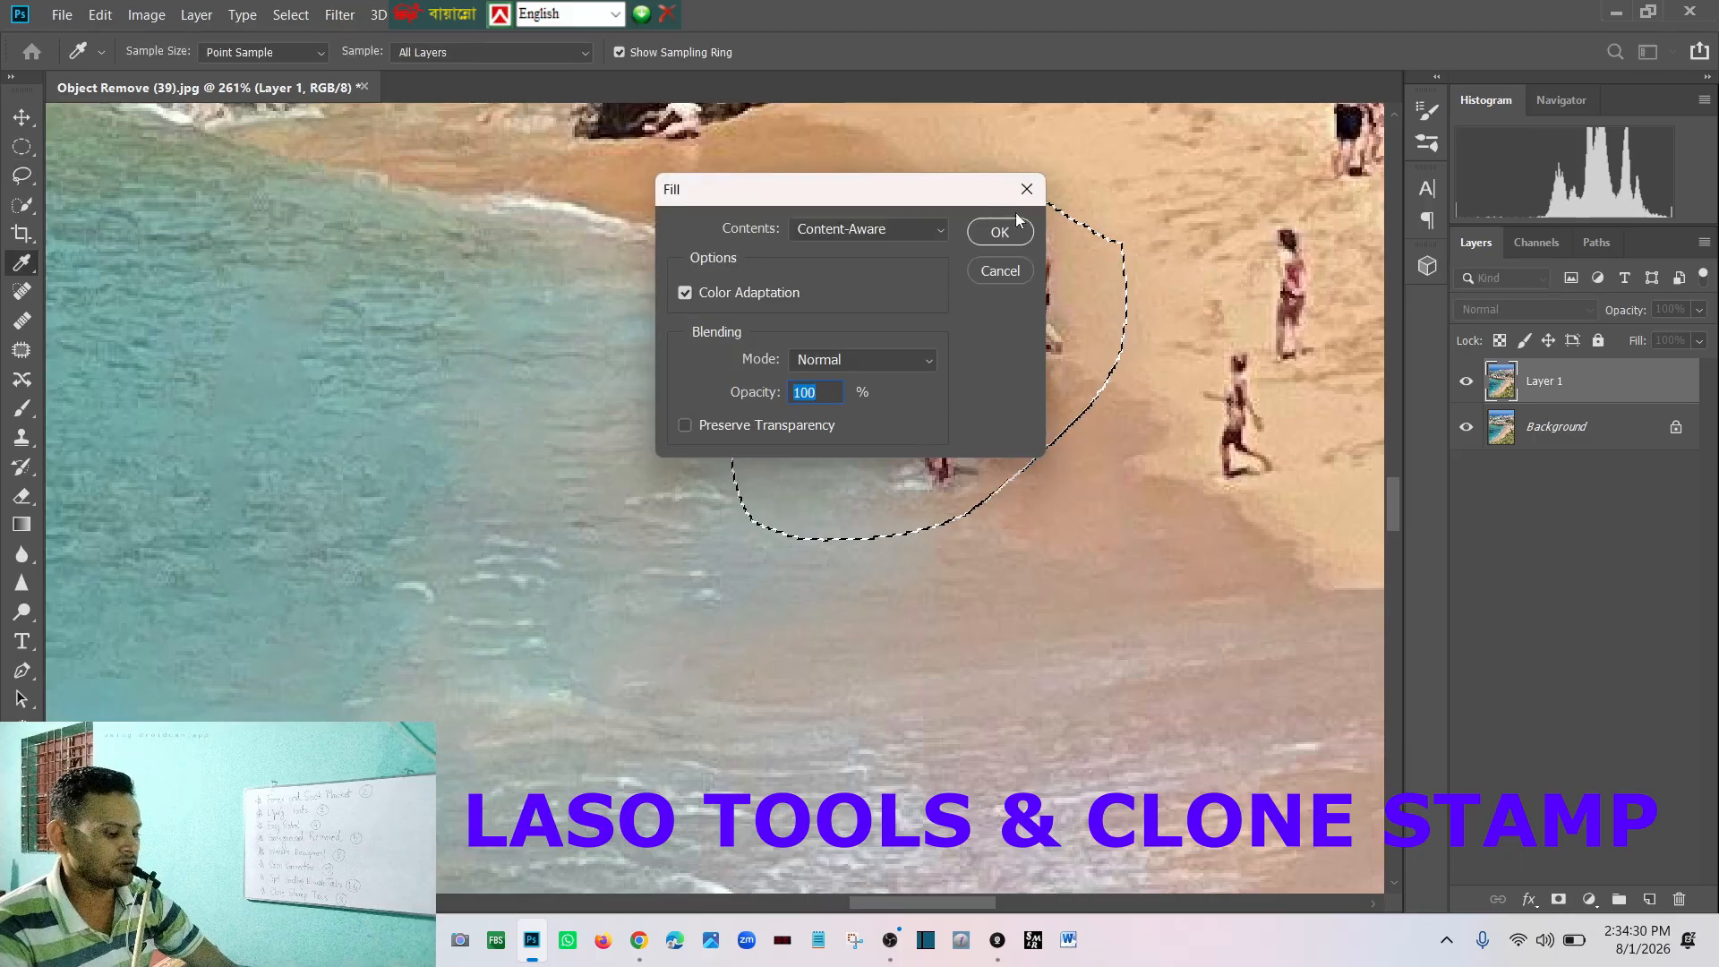
left_click(1001, 235)
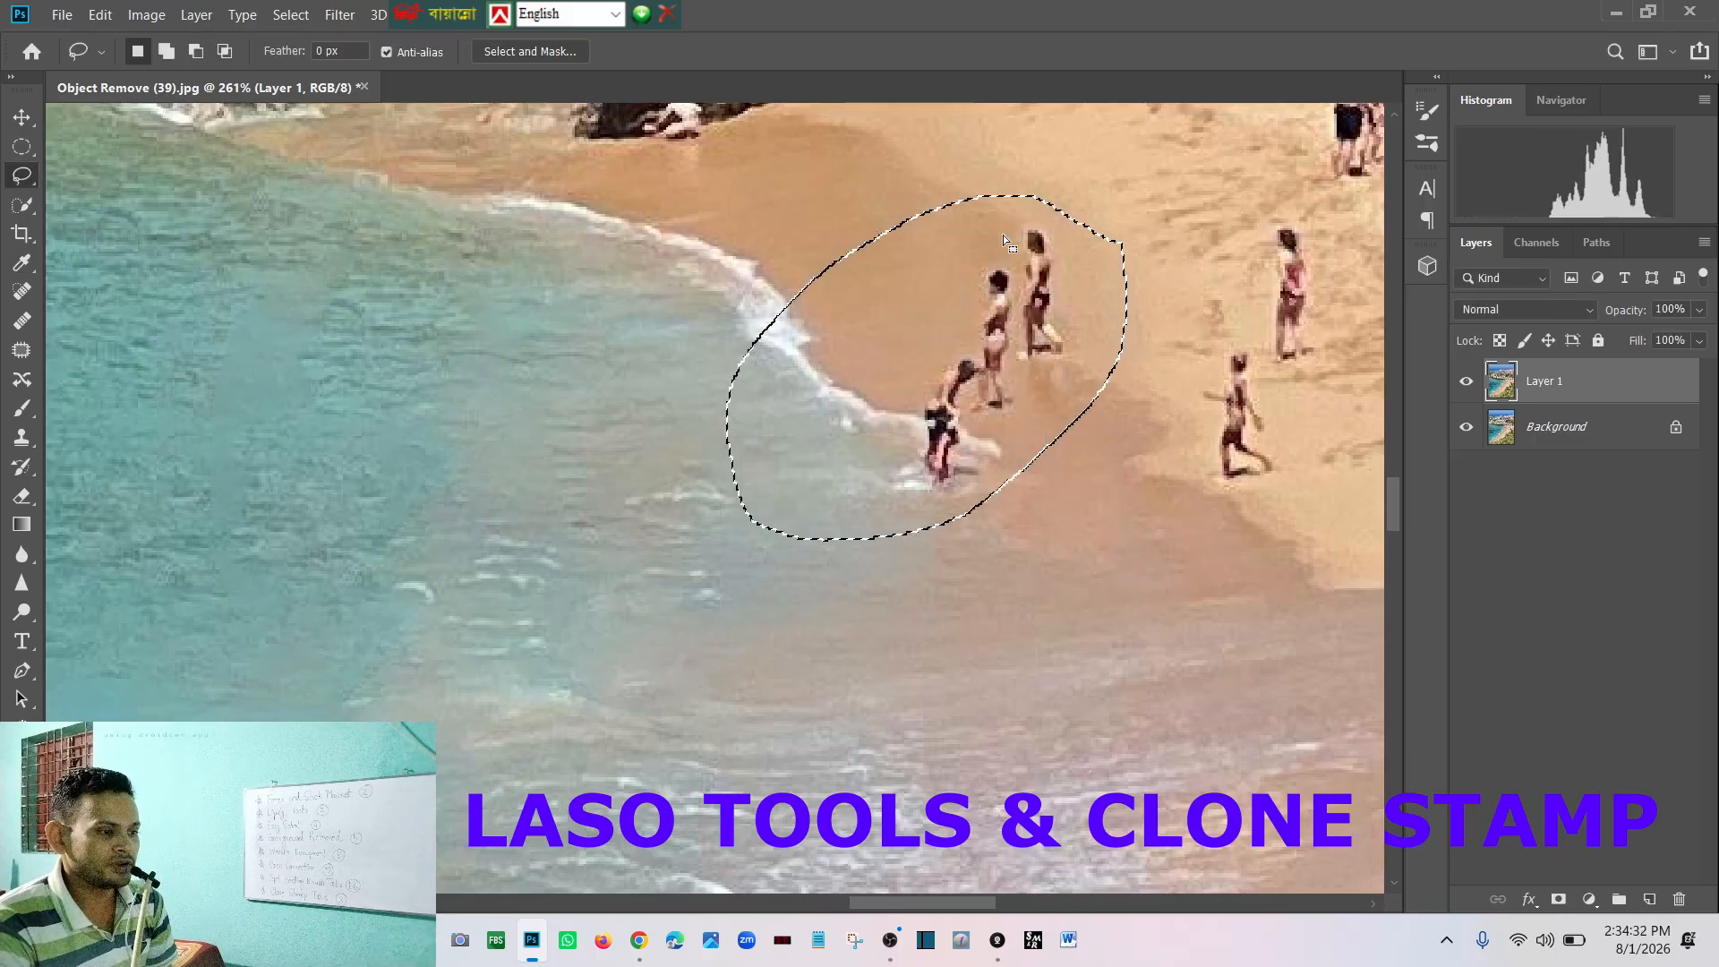
key("ctrl+d")
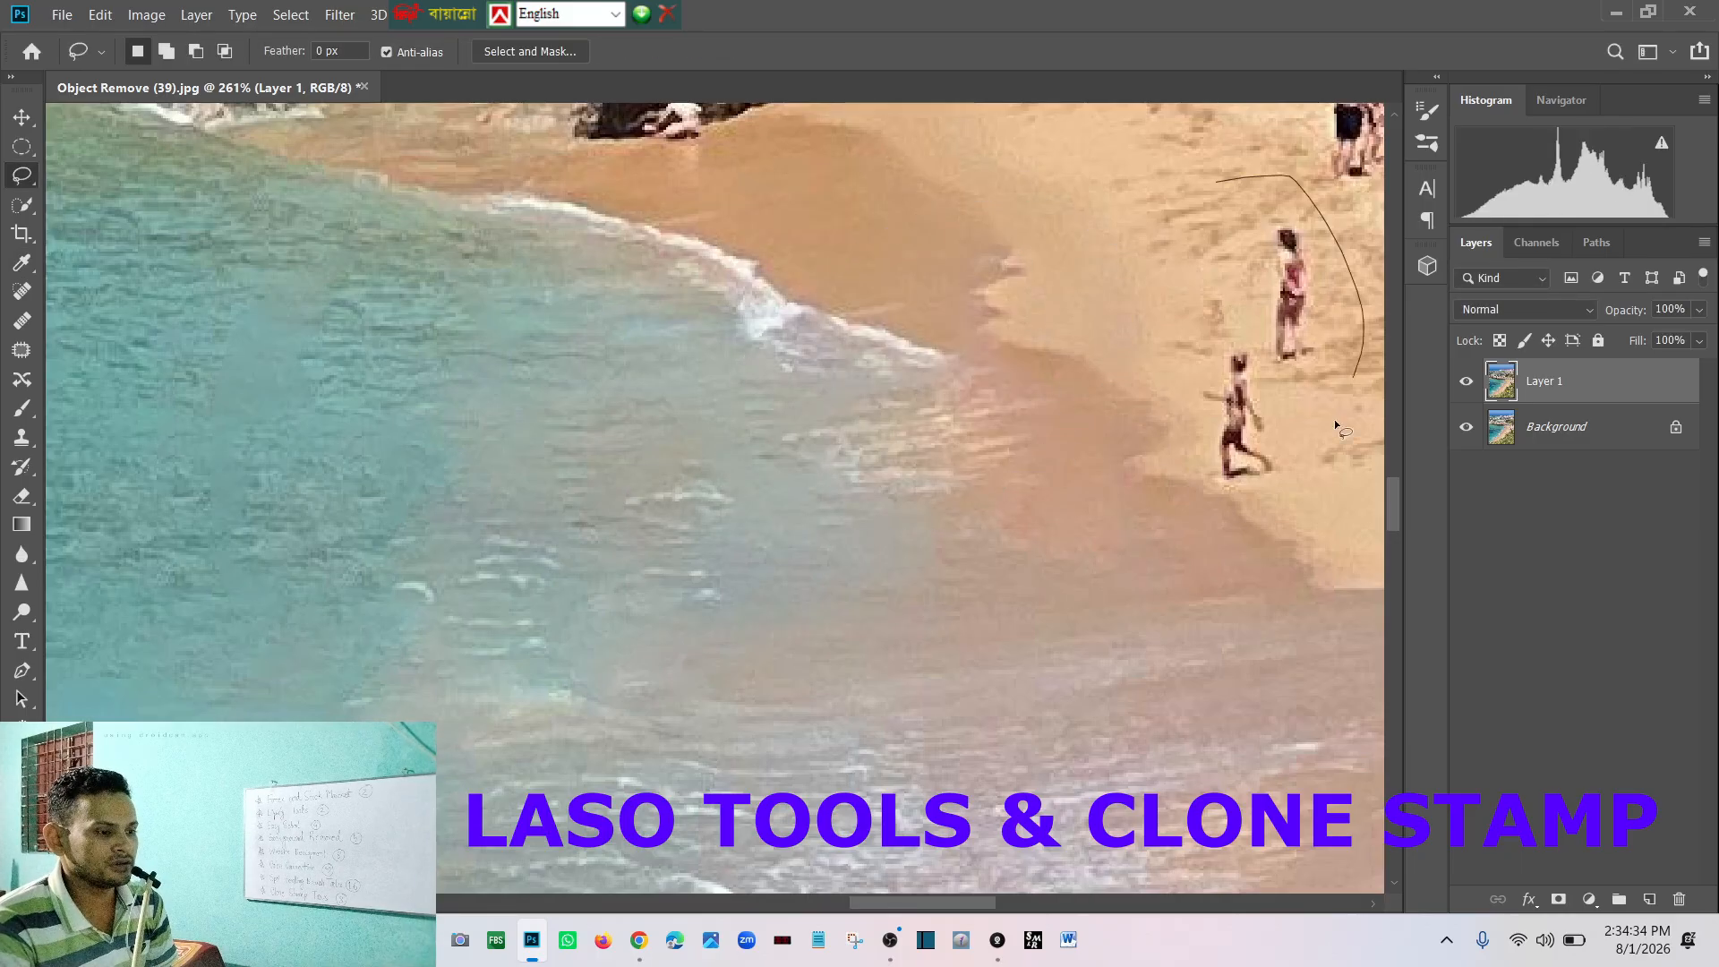
Step: Remove the two remaining people on the dry sand beside the wet shore with a lasso selection and Content-Aware fill, and deselect
left_click_drag(1206, 185, 1208, 183)
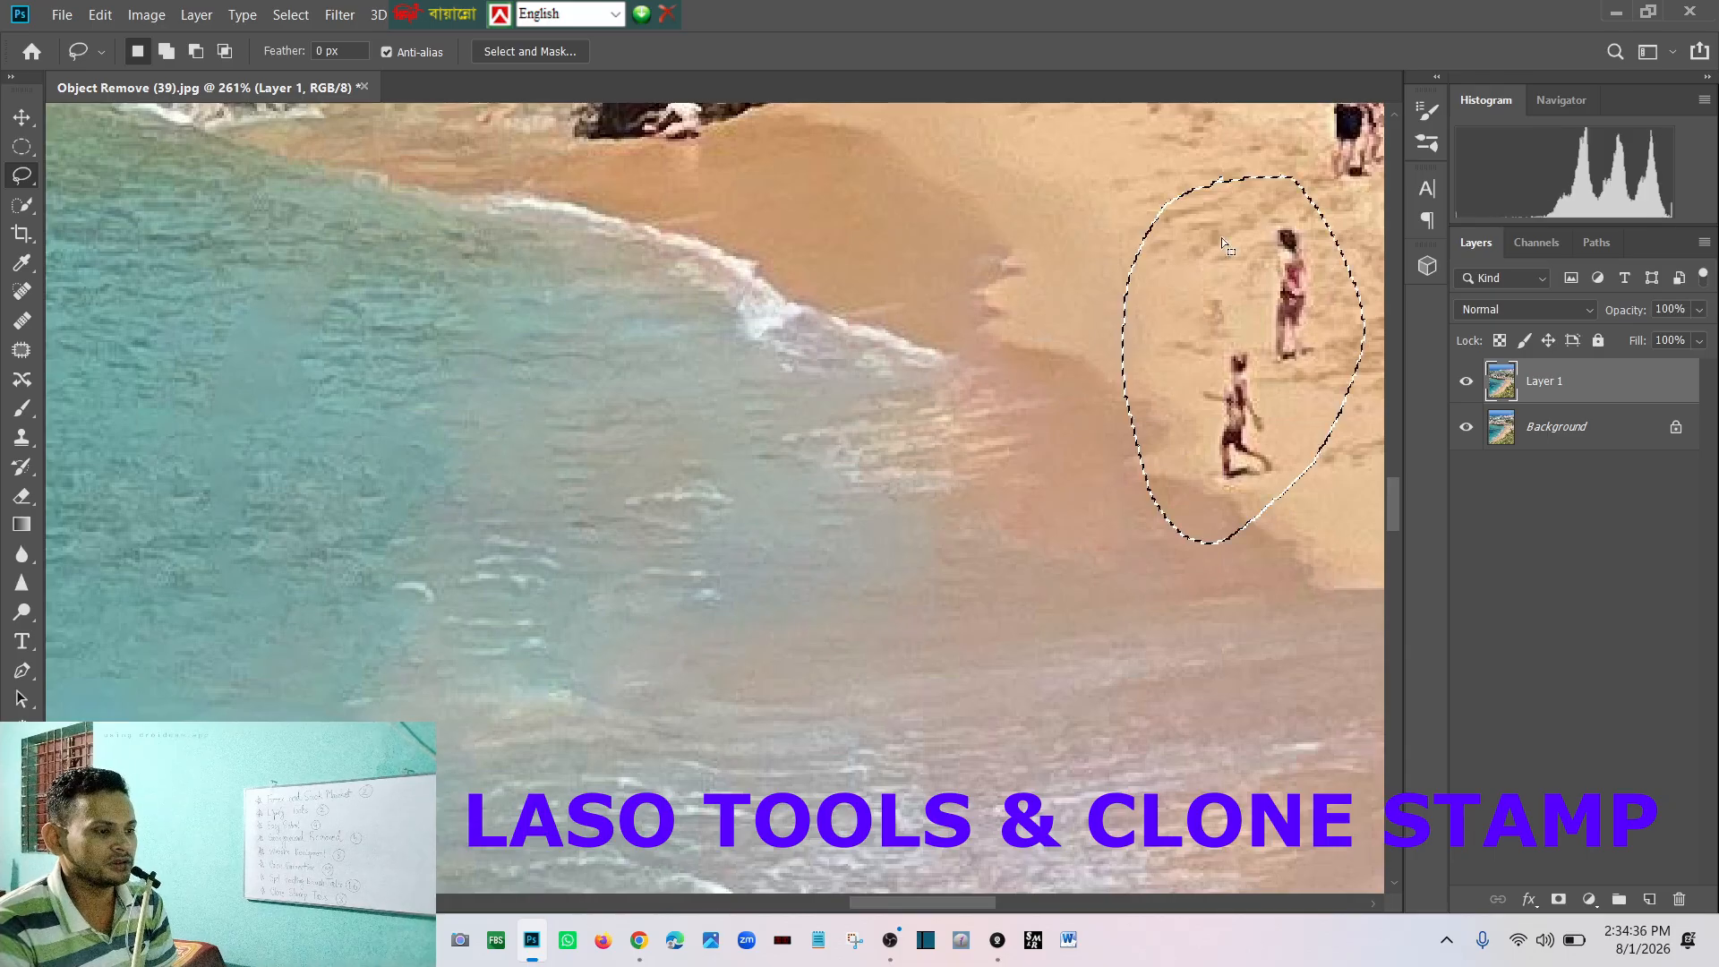
key("shift+F5")
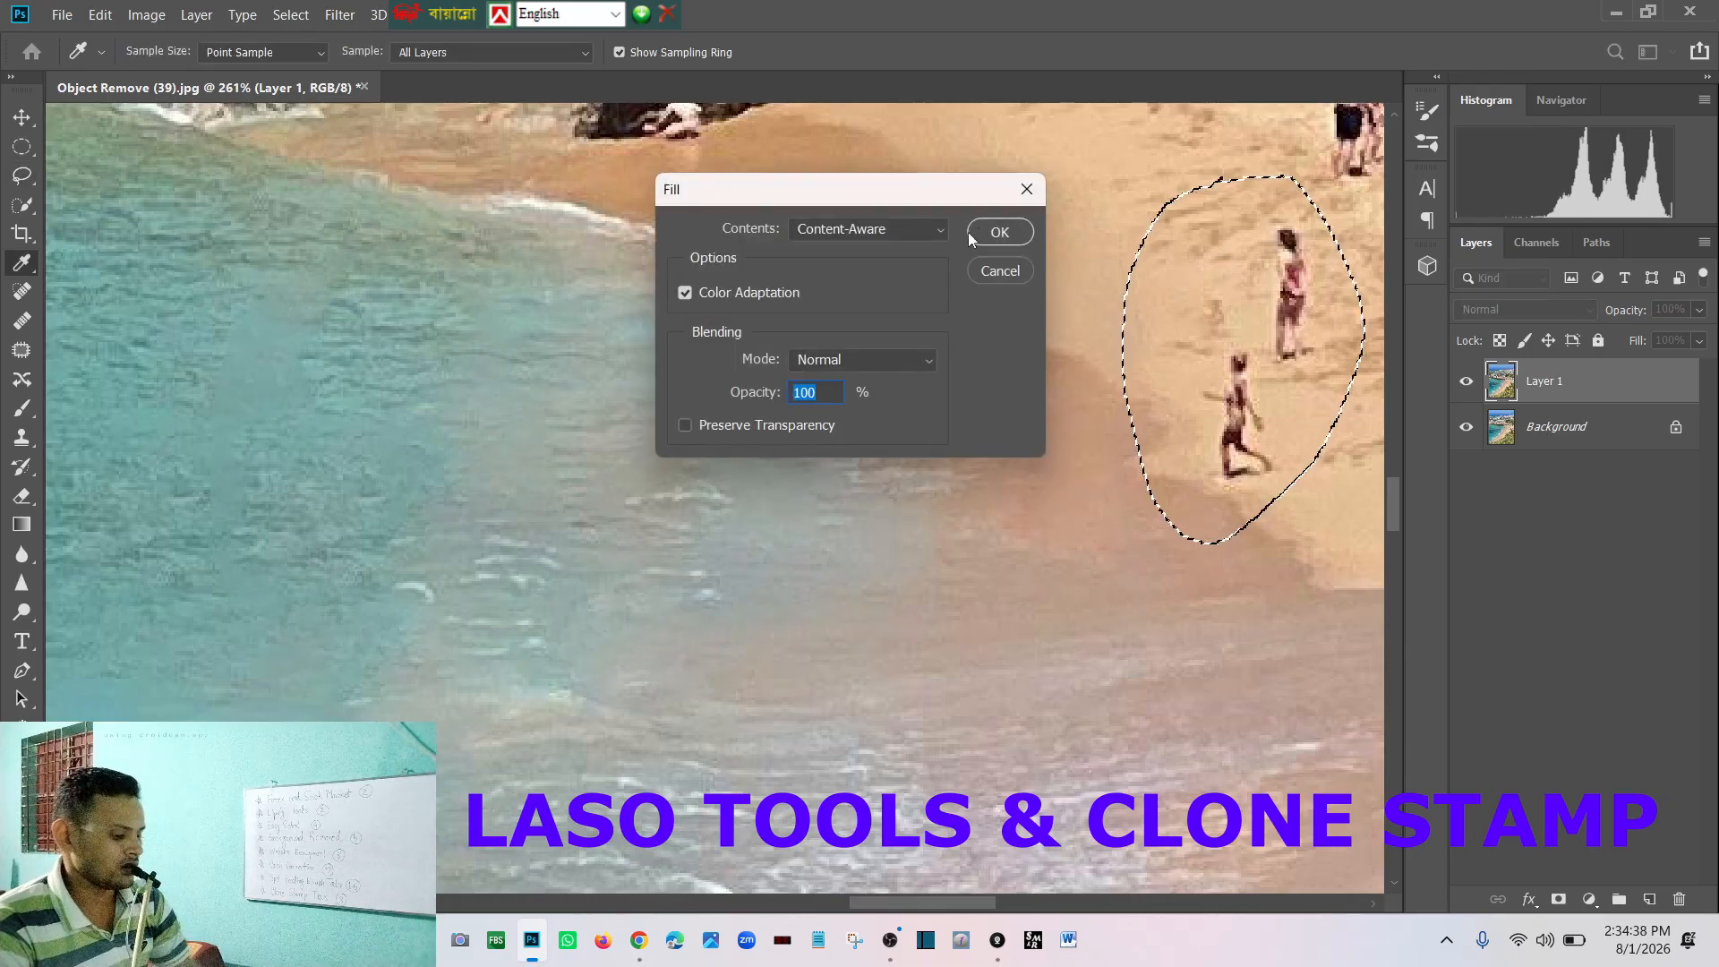
left_click(1001, 234)
key("ctrl+d")
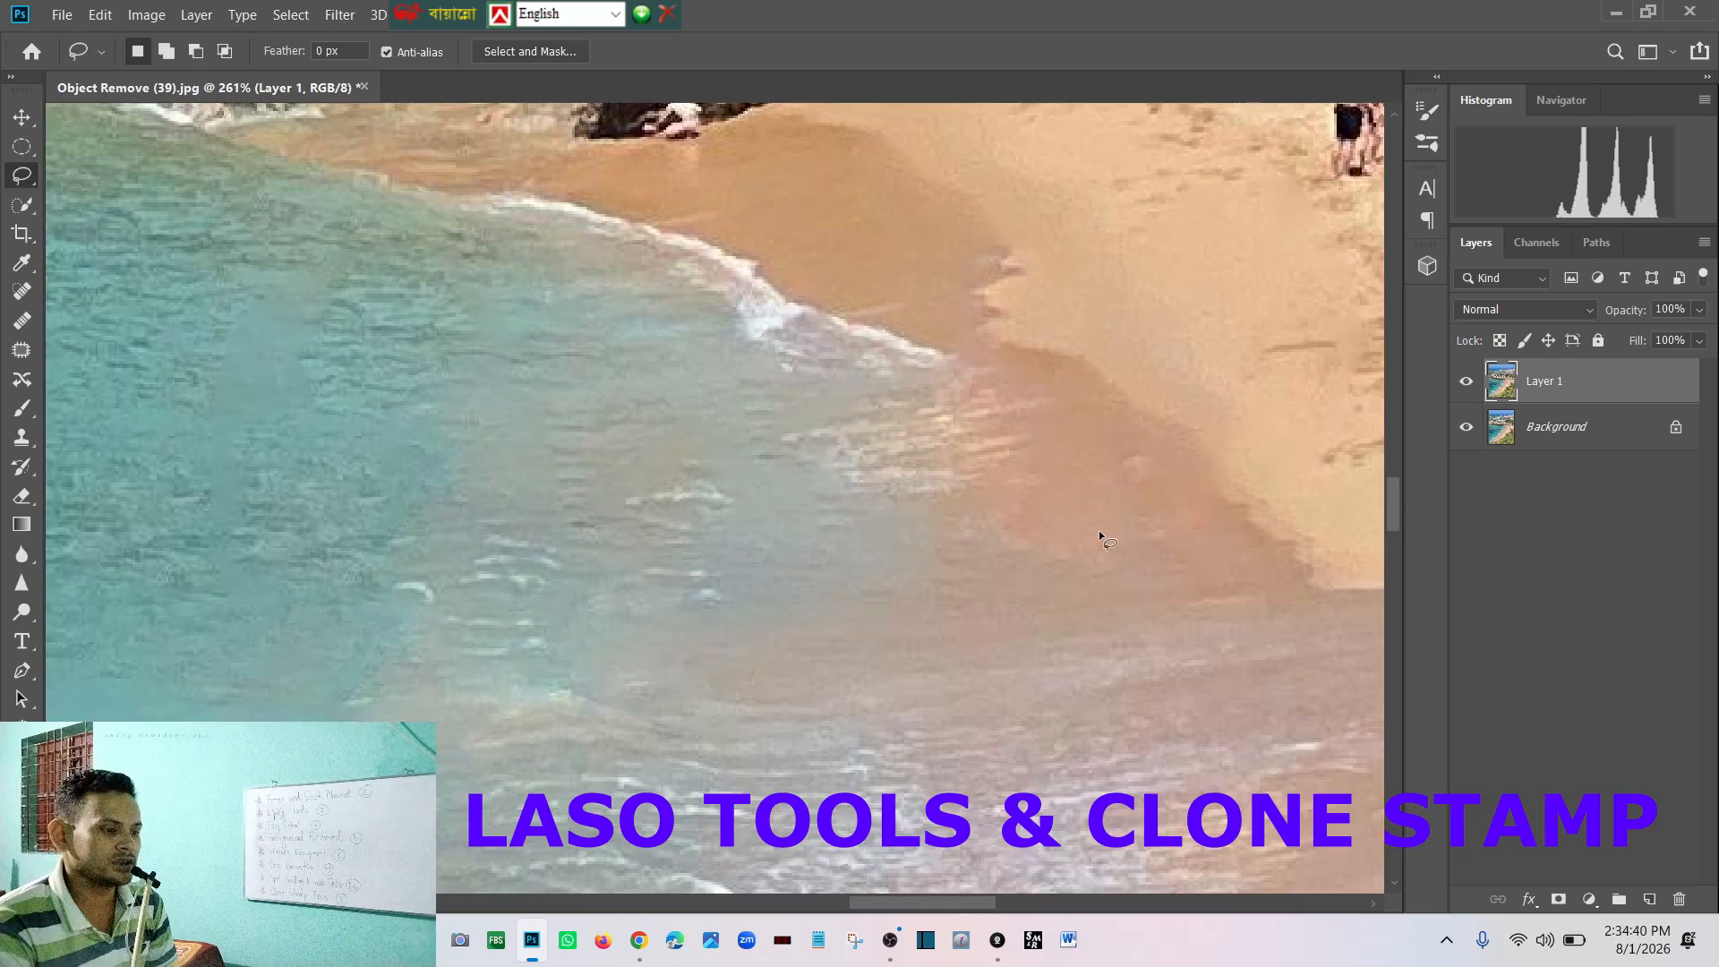
Step: Examine the cleaned water and shoreline up close and in the whole beach photo
scroll(979, 454, "down", 1)
scroll(980, 459, "down", 8)
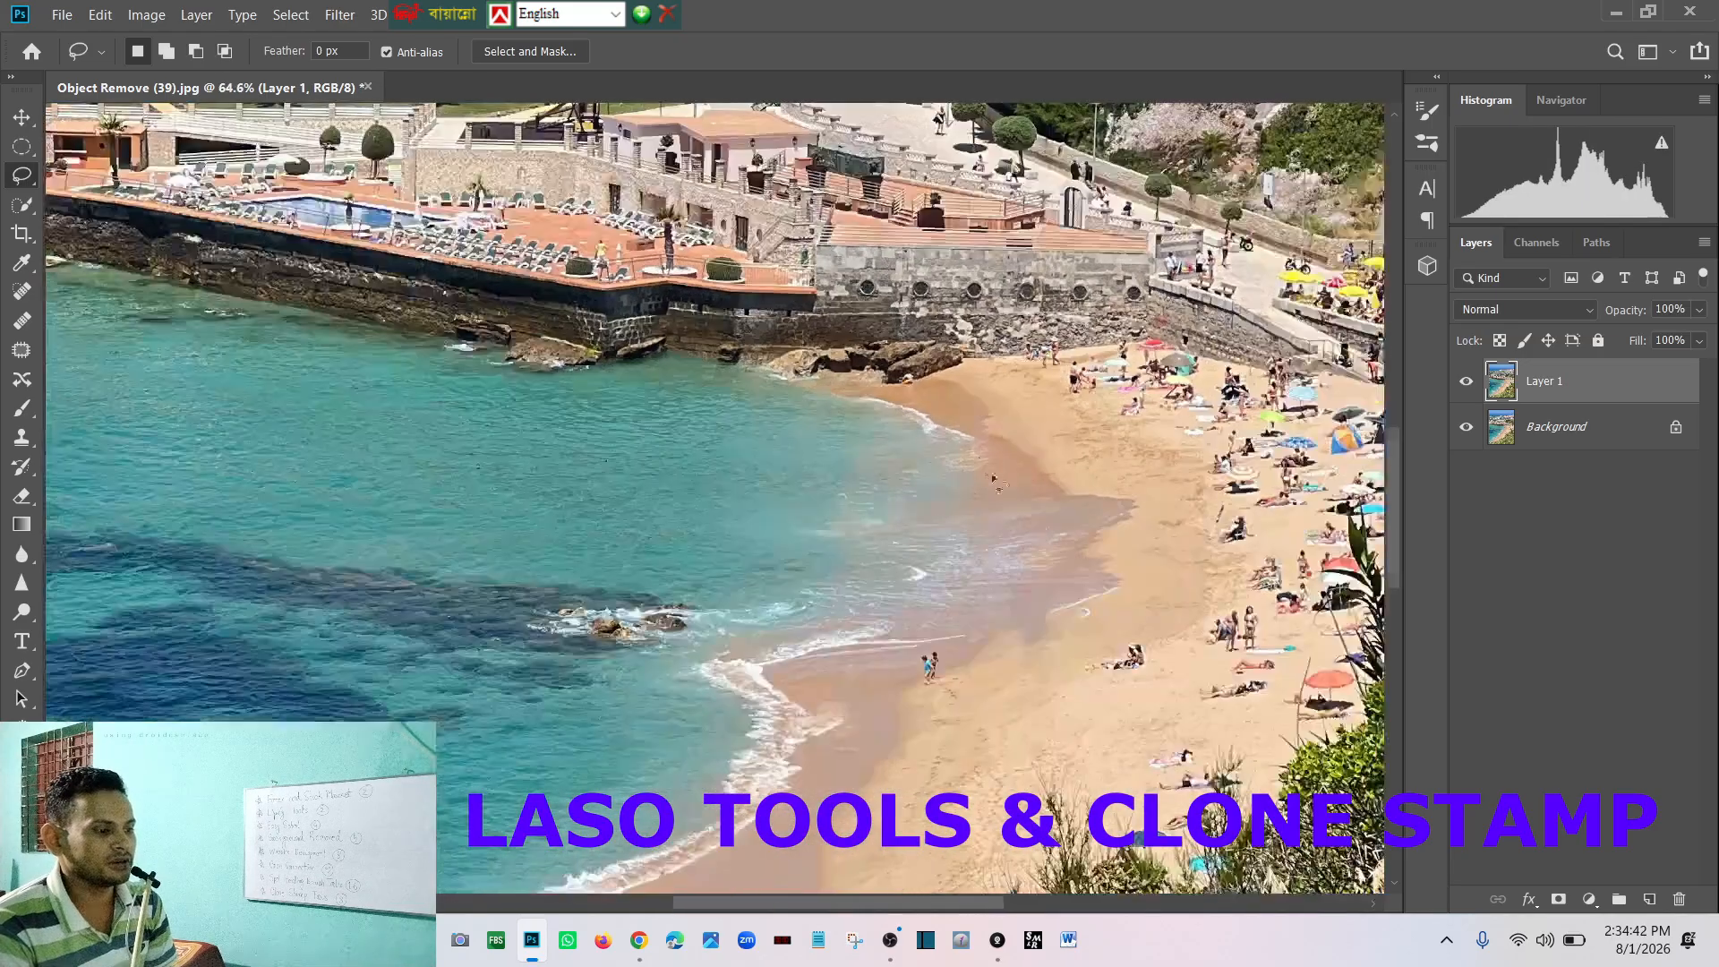
scroll(1183, 739, "up", 4)
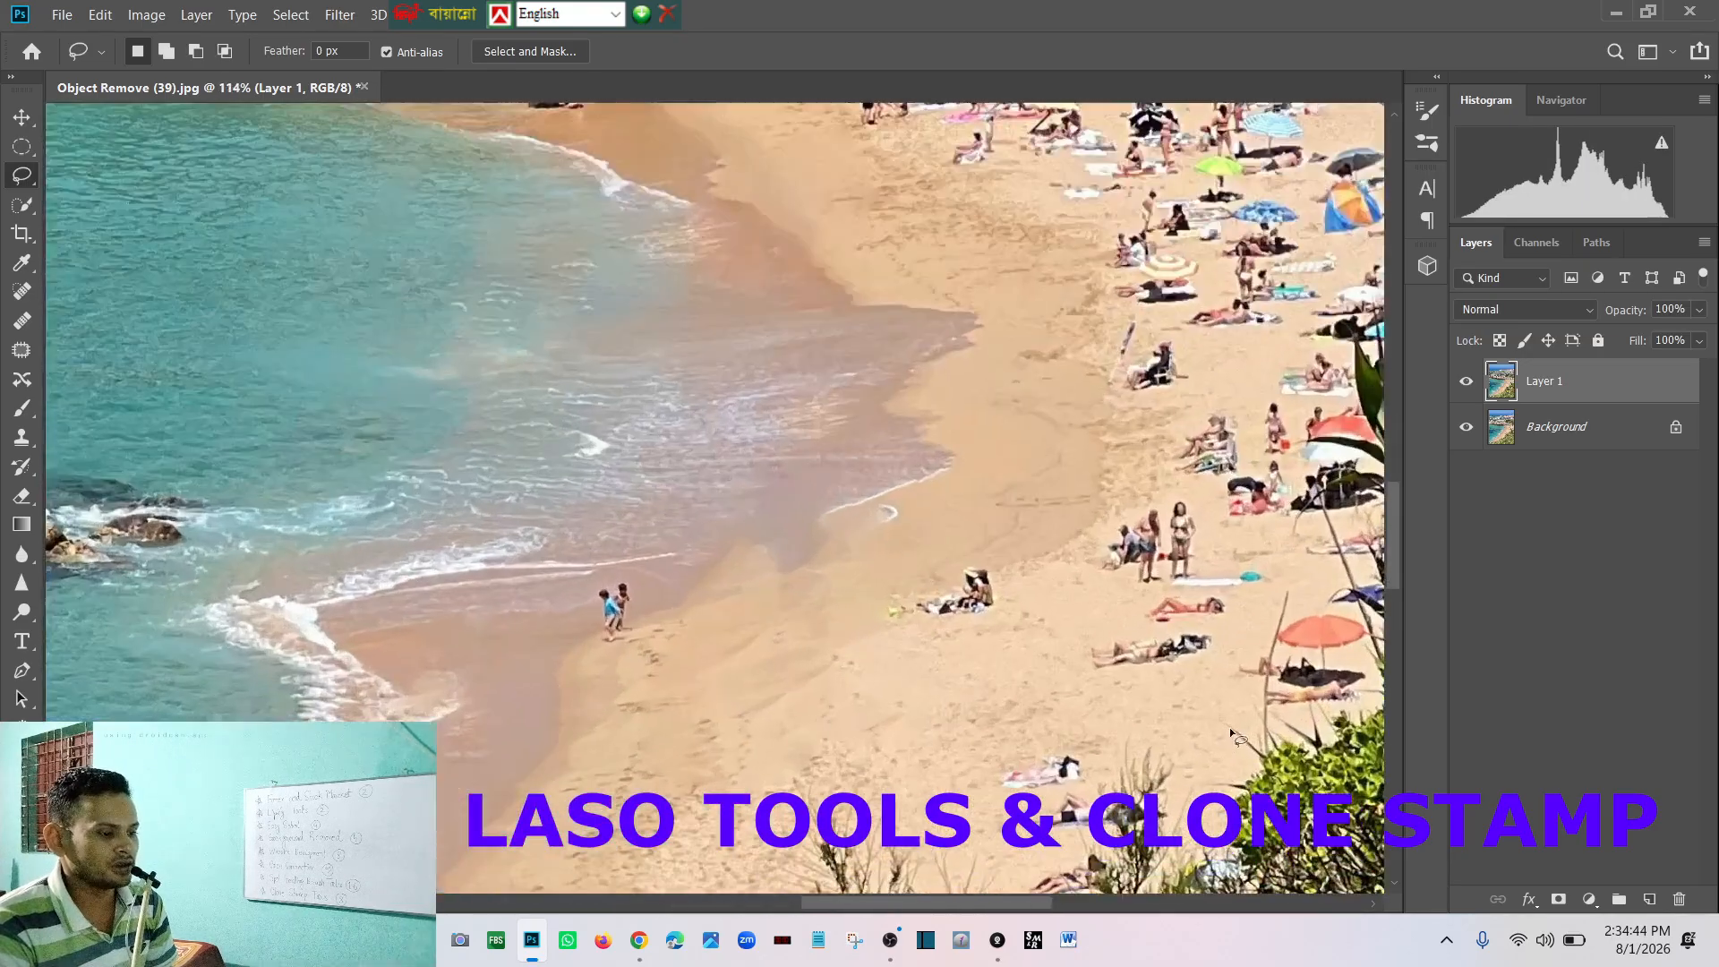
scroll(833, 563, "down", 5)
scroll(833, 550, "down", 2)
scroll(1162, 584, "up", 5)
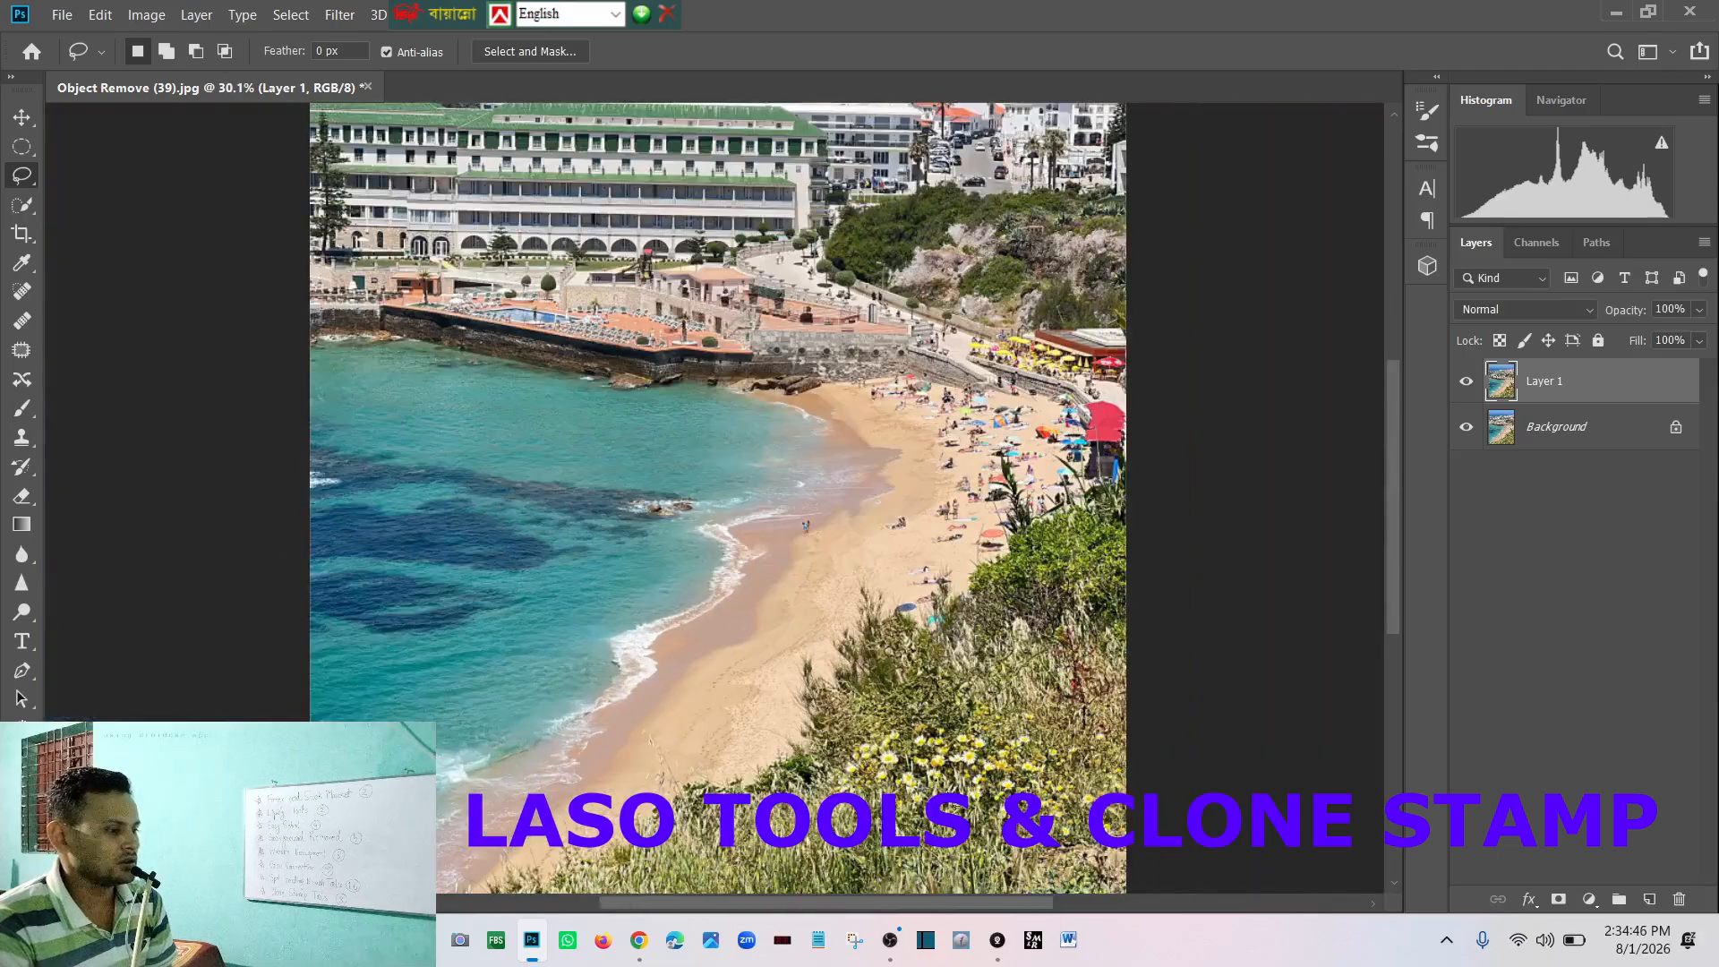
scroll(1163, 585, "up", 1)
scroll(1162, 585, "down", 2)
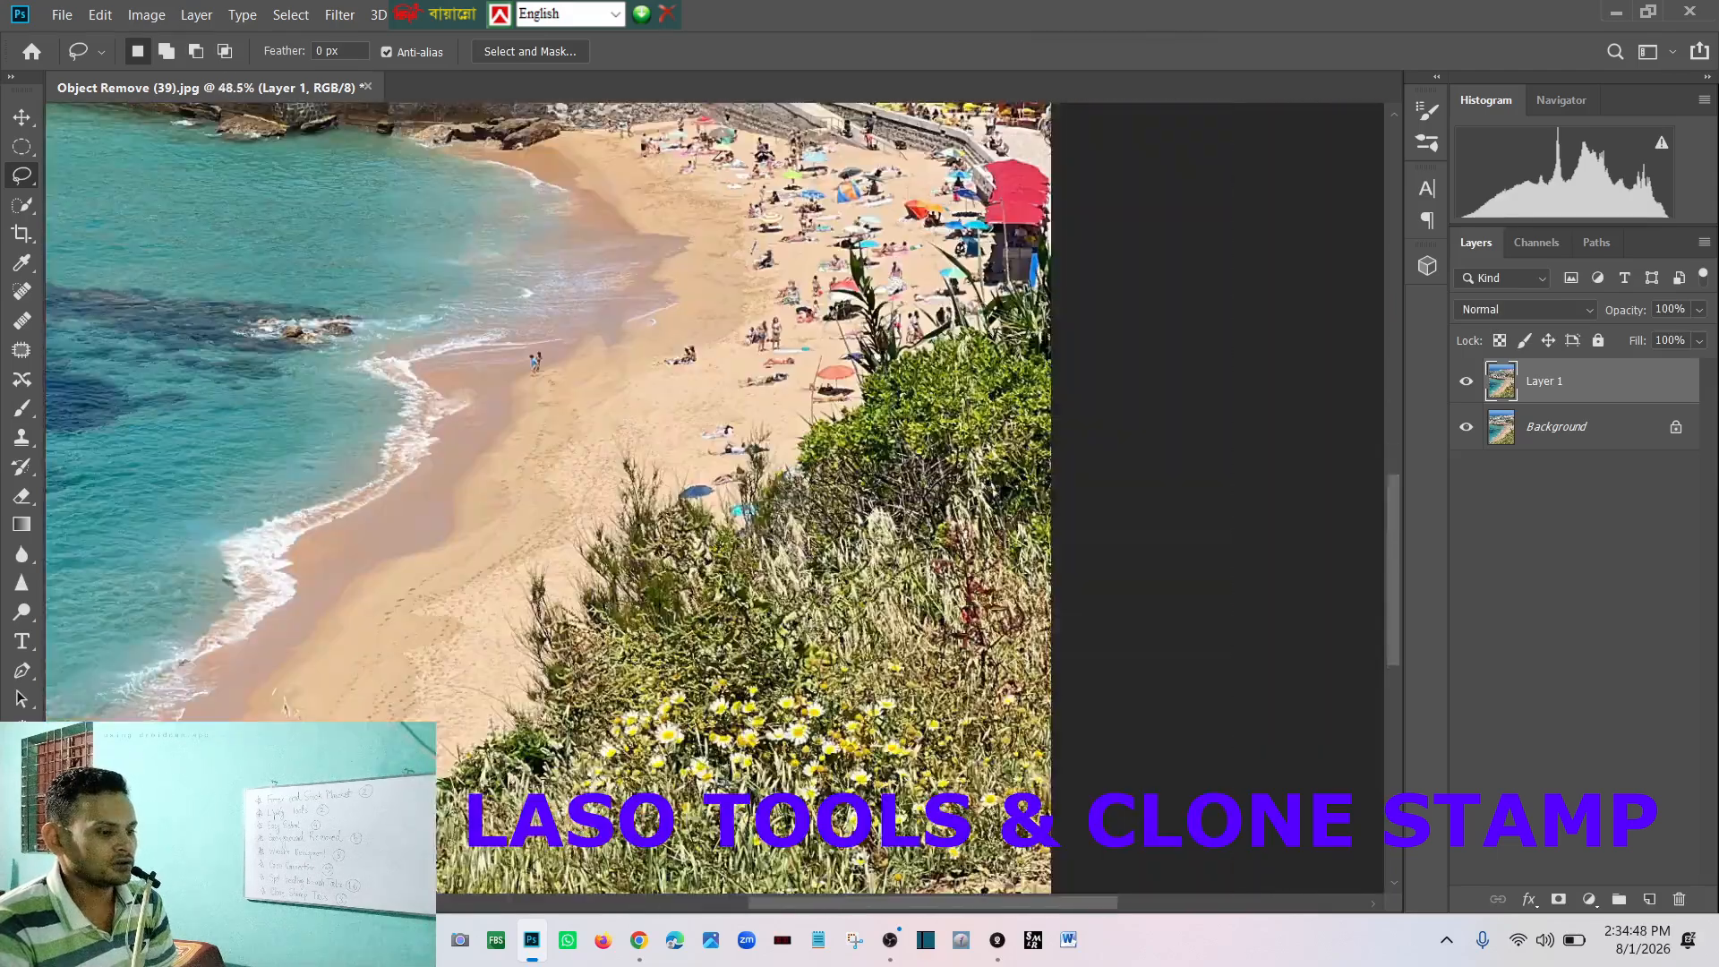
scroll(821, 609, "down", 3)
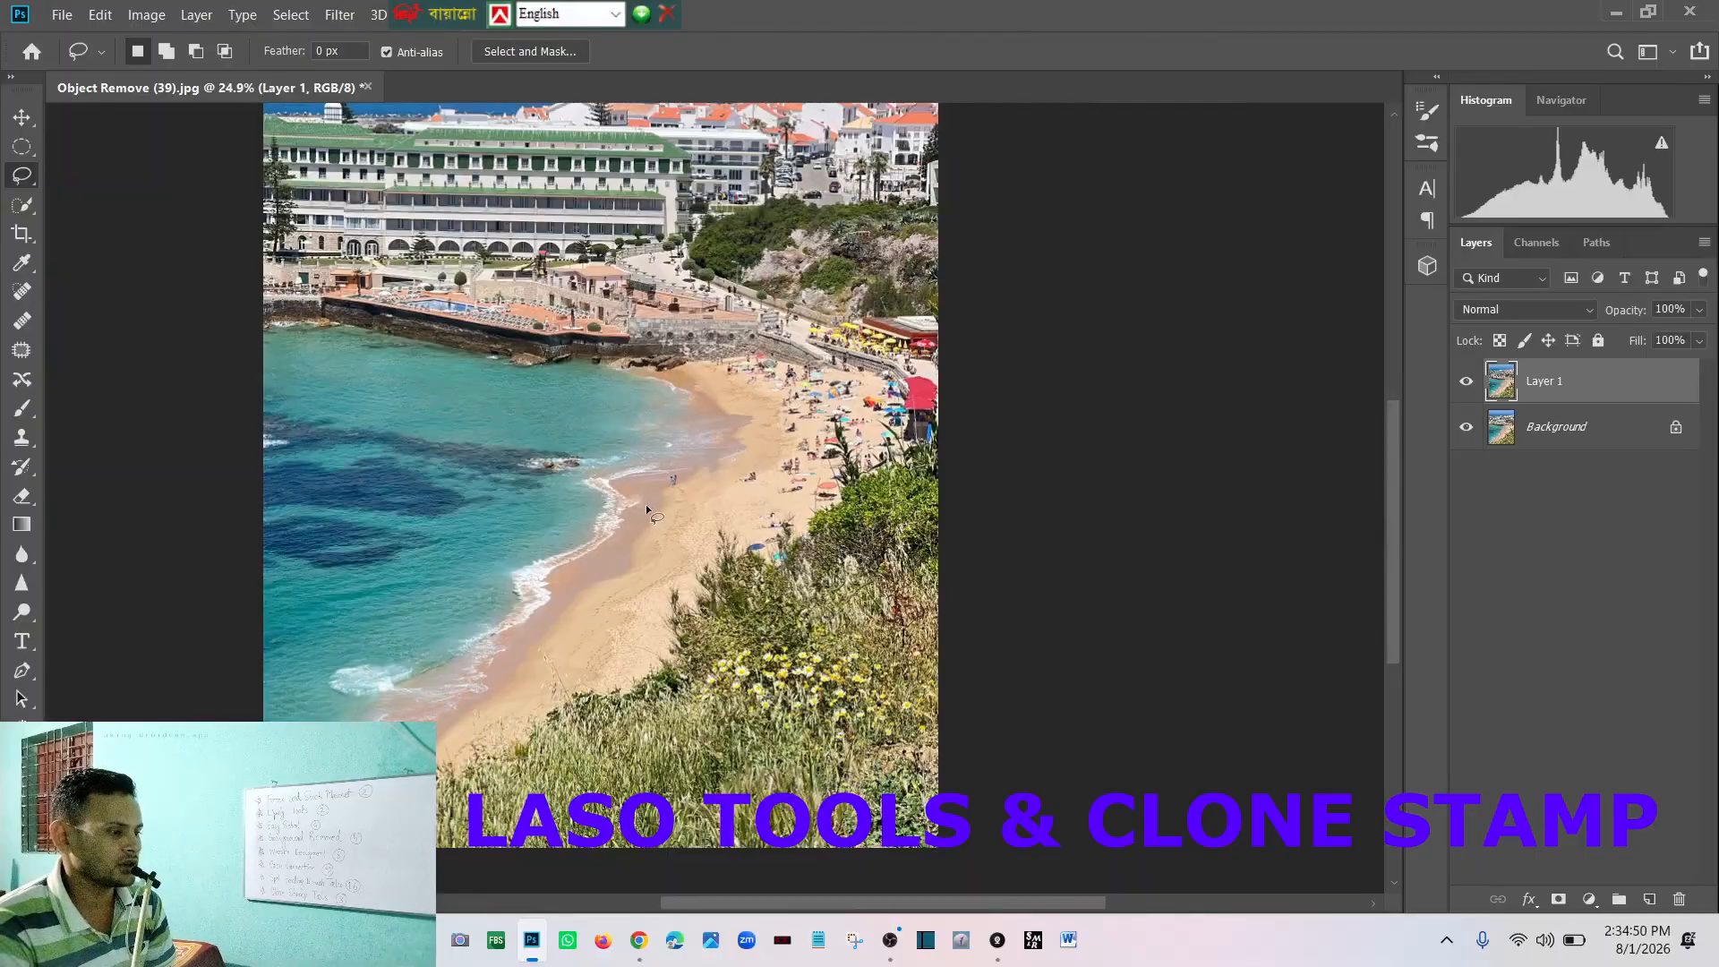
scroll(647, 511, "down", 3)
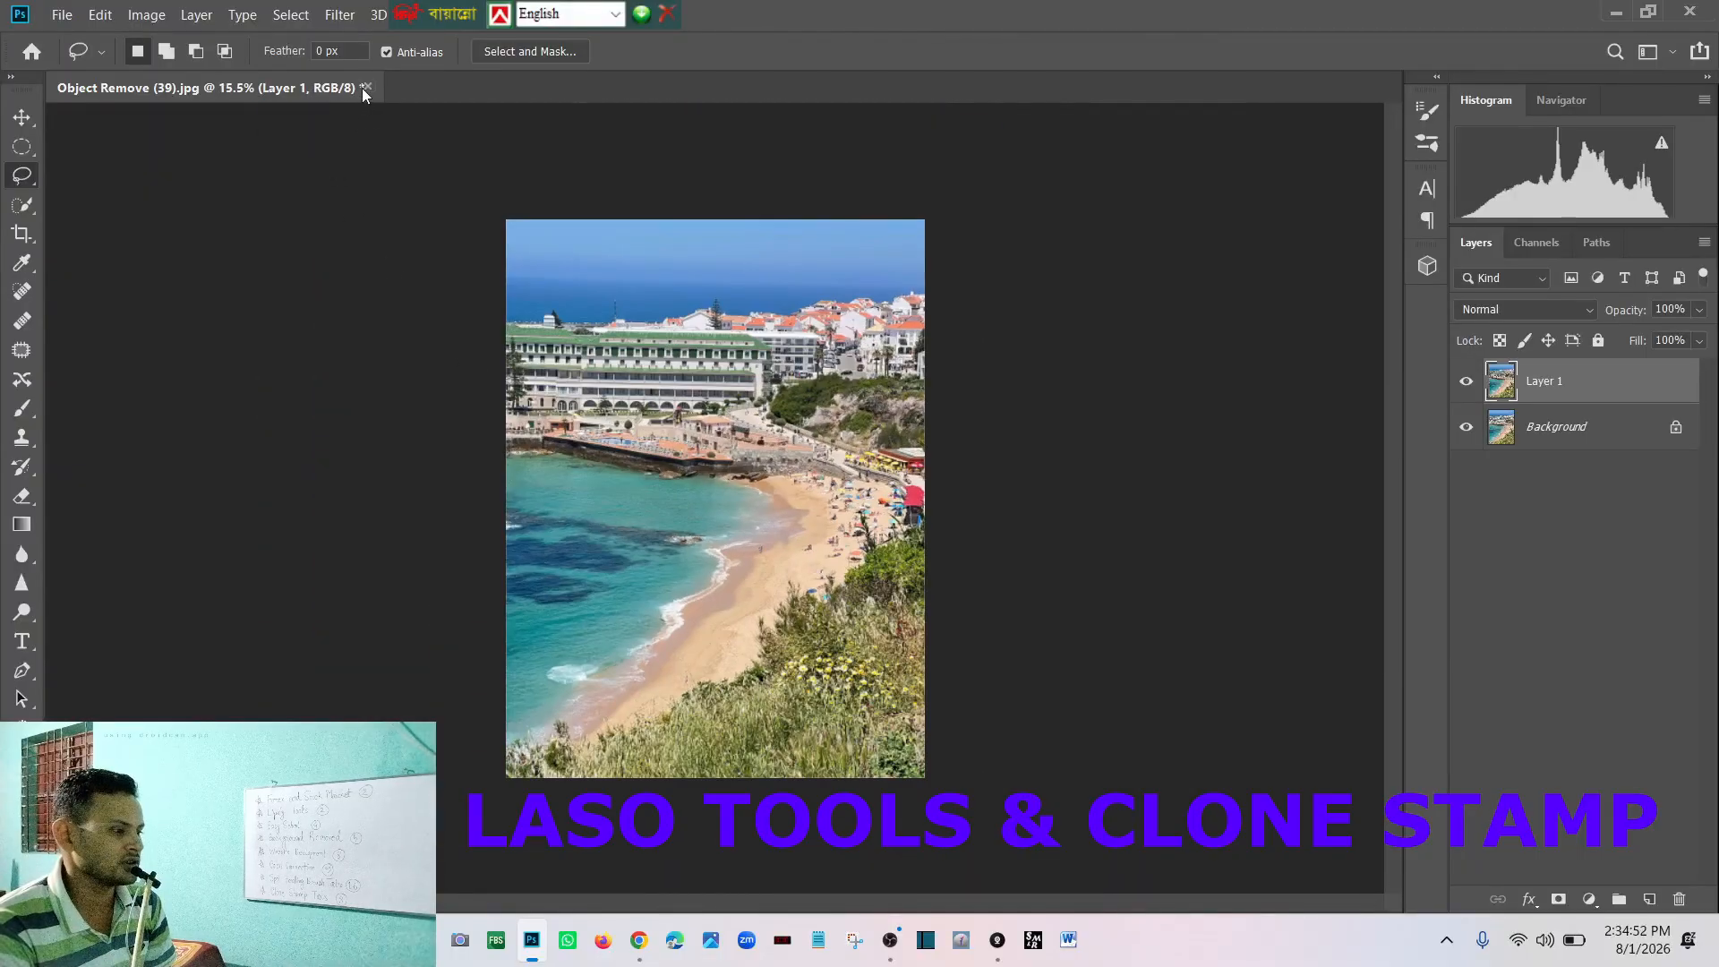
Step: Close Object Remove (39).jpg without saving the changes and shrink the Photoshop window to reveal the image folder
left_click(368, 86)
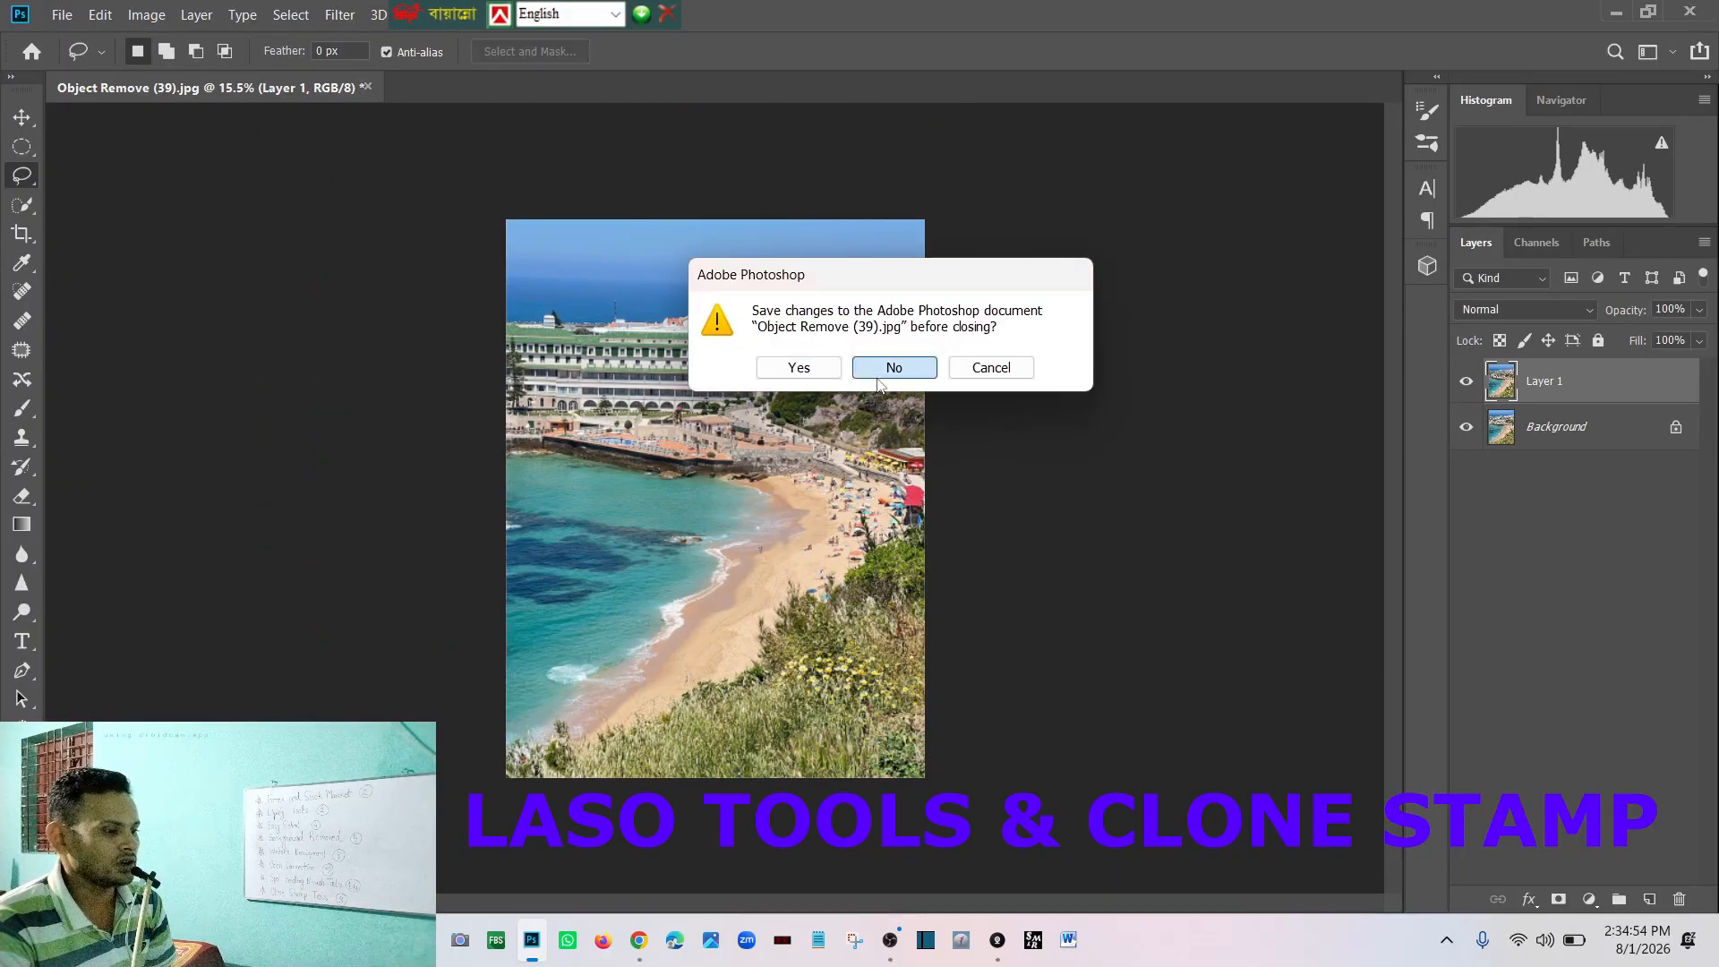
left_click(893, 367)
left_click(1647, 11)
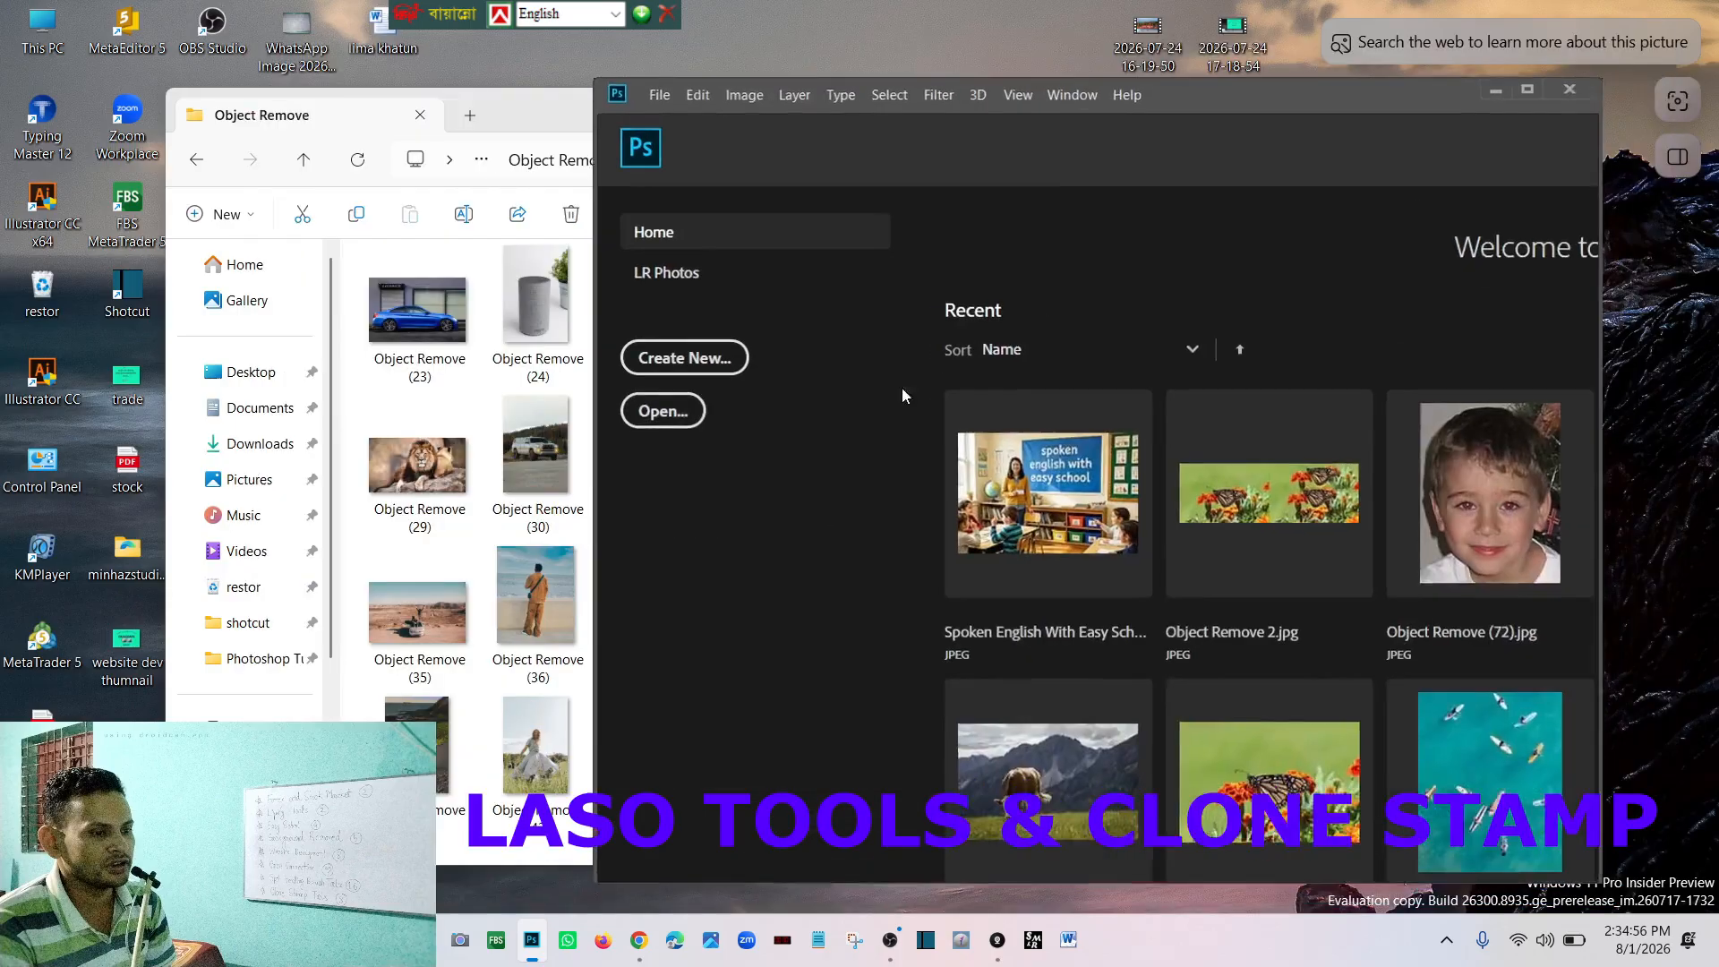
Step: Open the lion photo Object Remove (29).jpg from the Object Remove folder in Photoshop and maximize the Photoshop window
left_click(573, 204)
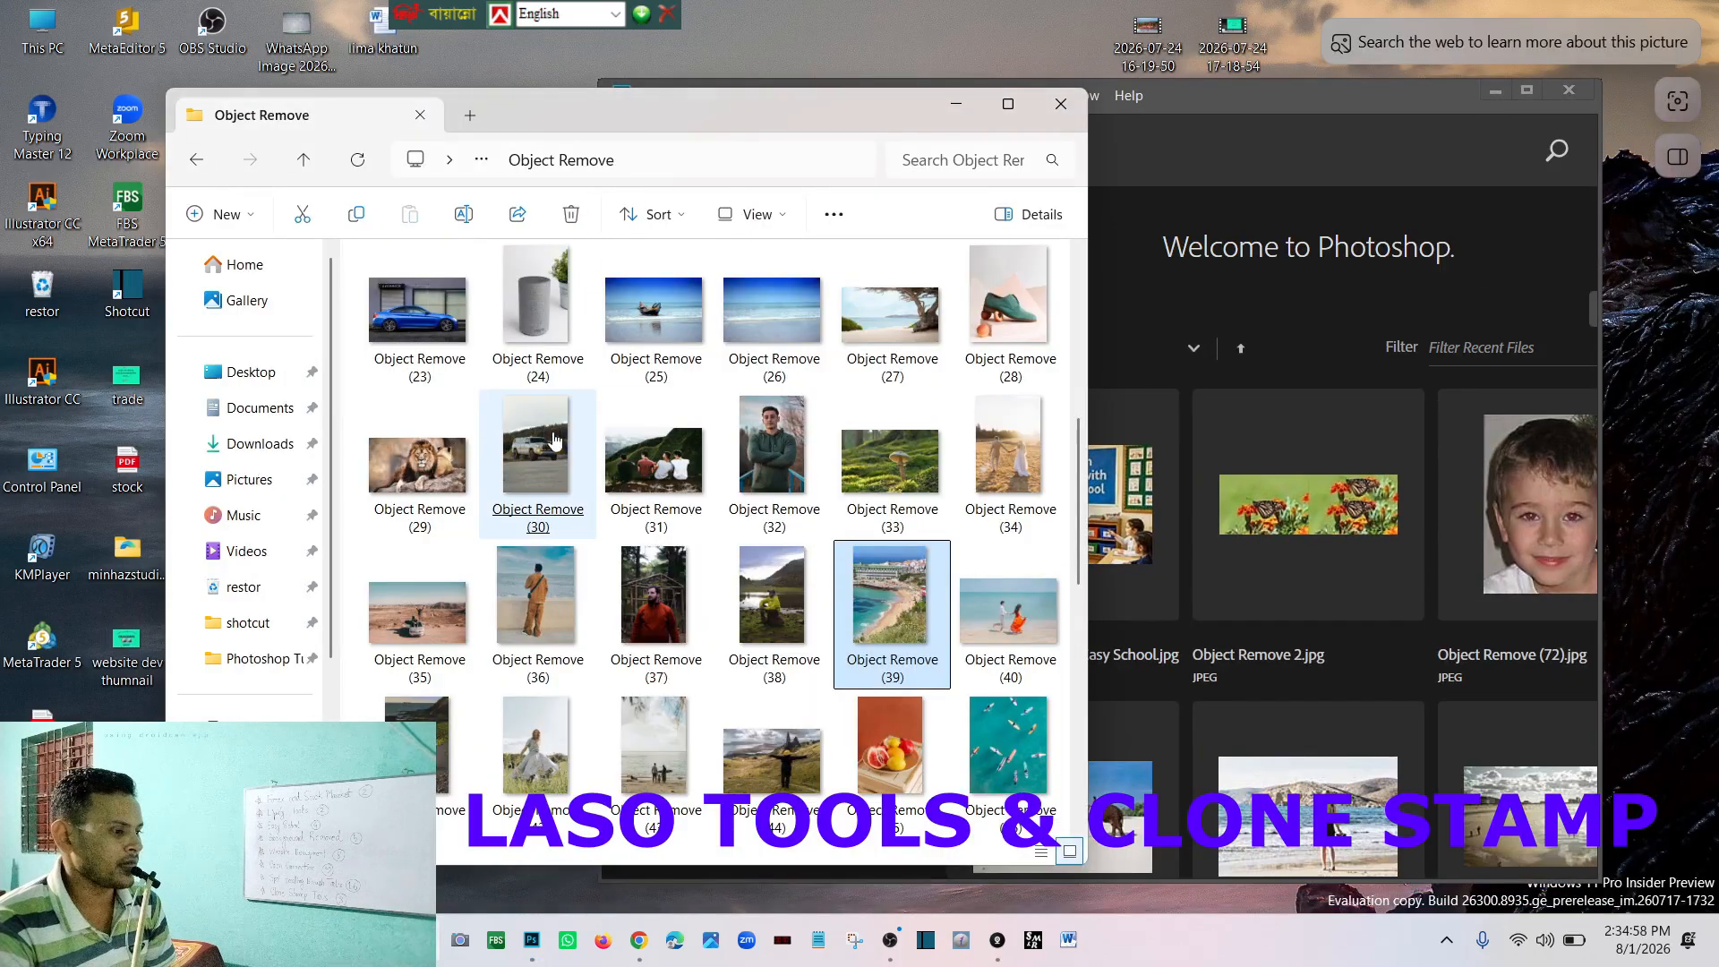
left_click_drag(421, 470, 1290, 206)
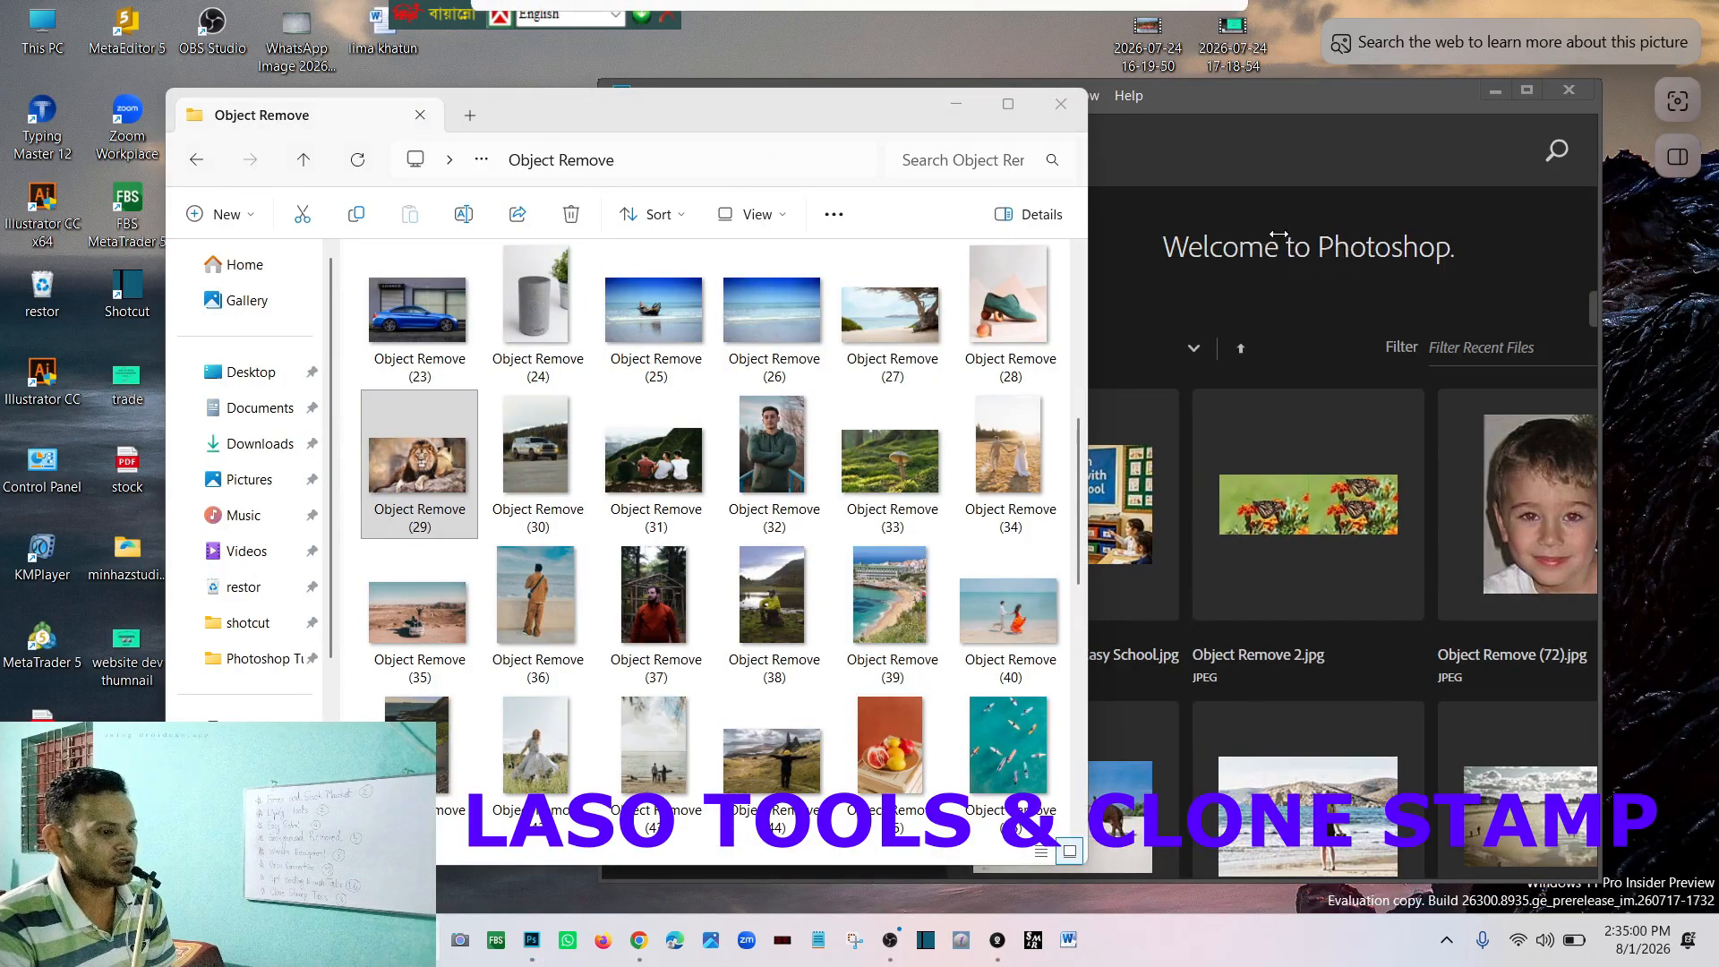
left_click(1526, 90)
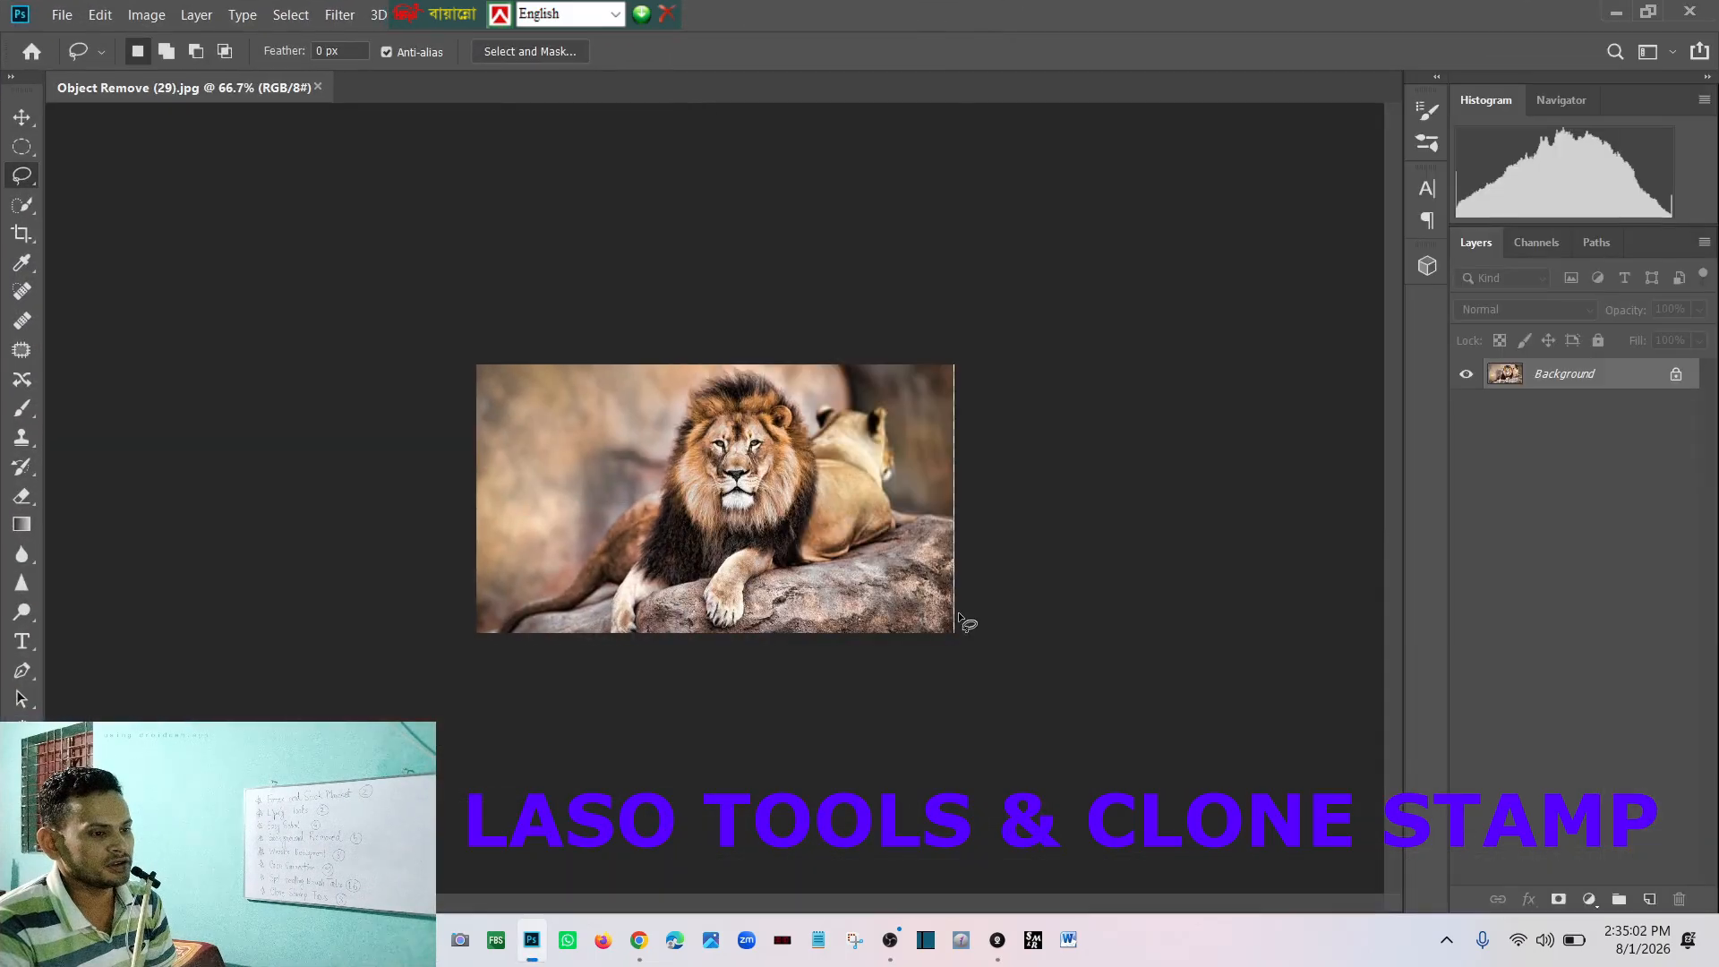
Step: Activate the Clone Stamp tool for the lion photo and reduce its brush size to 100
scroll(781, 552, "up", 5)
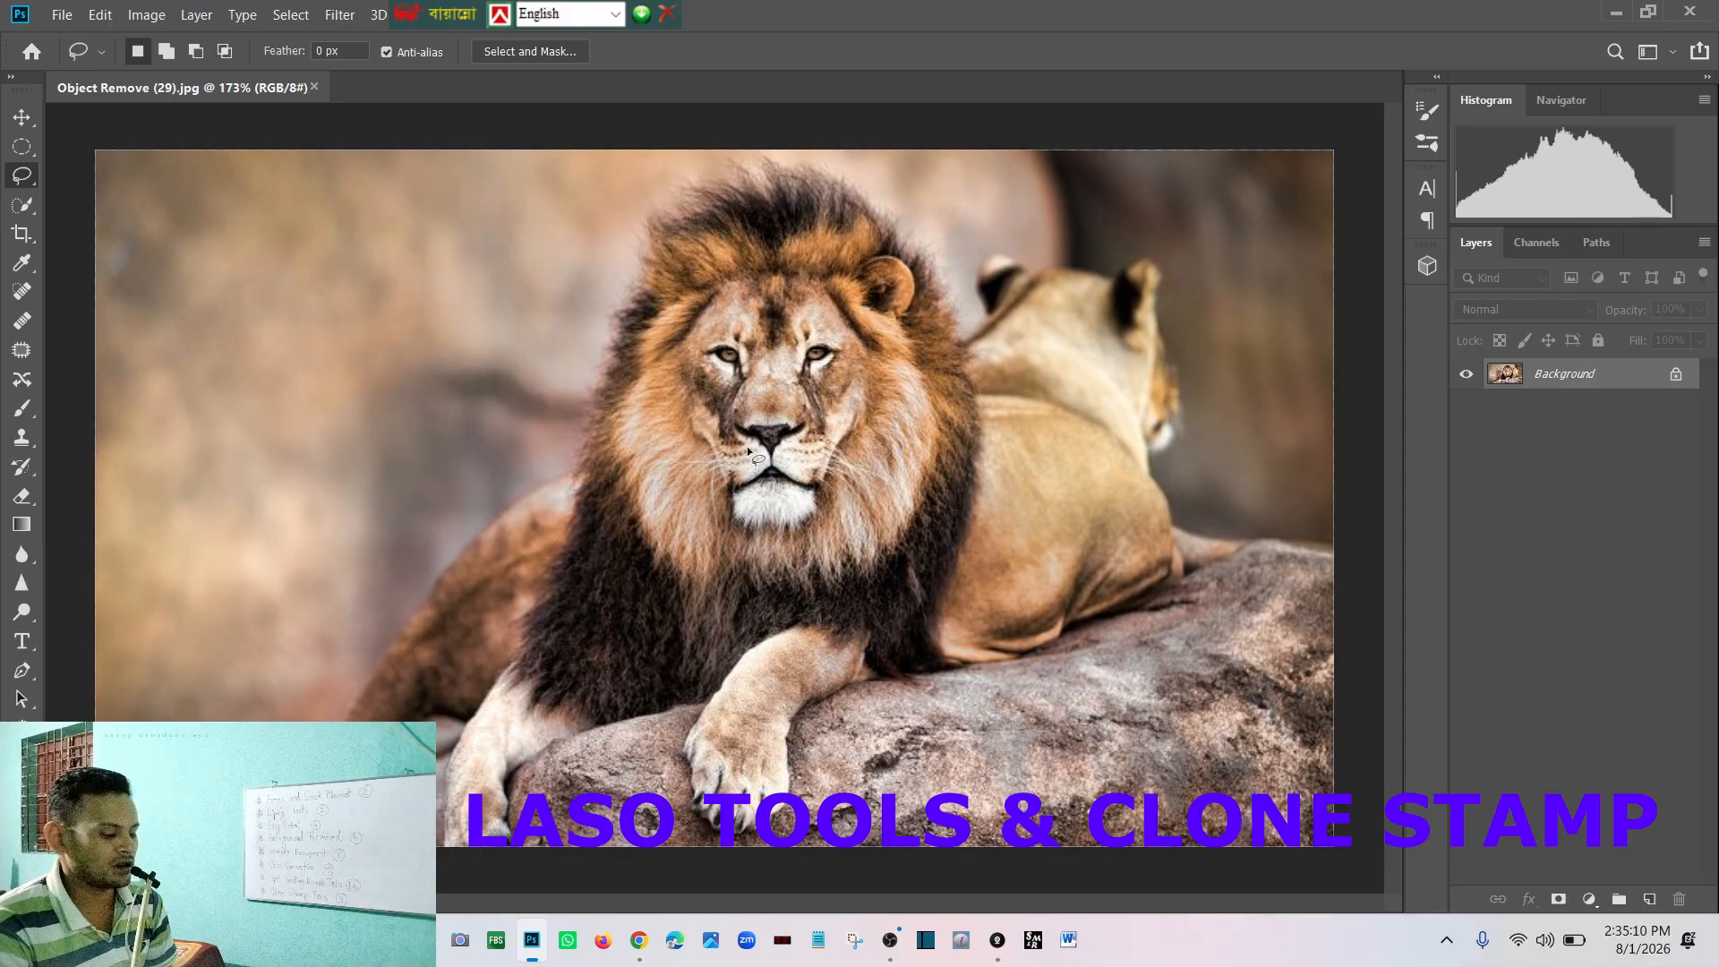
key("s")
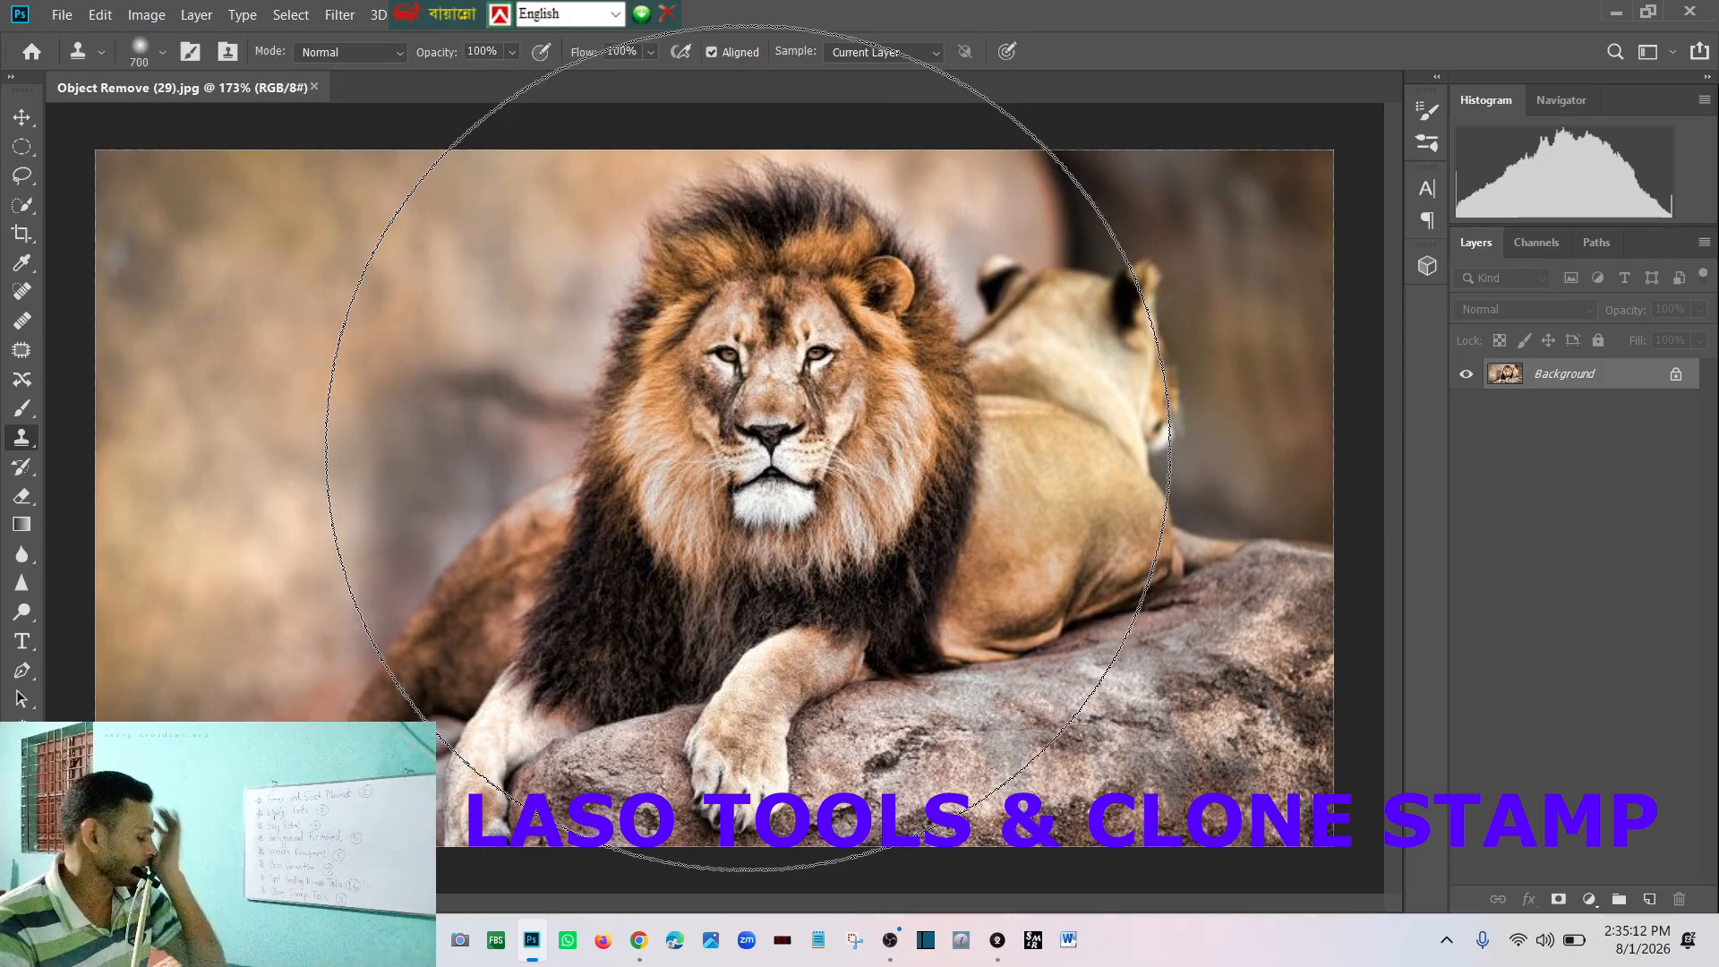
key("bracketleft")
key("bracketleft")
key("bracketleft")
key("bracketleft")
key("bracketleft")
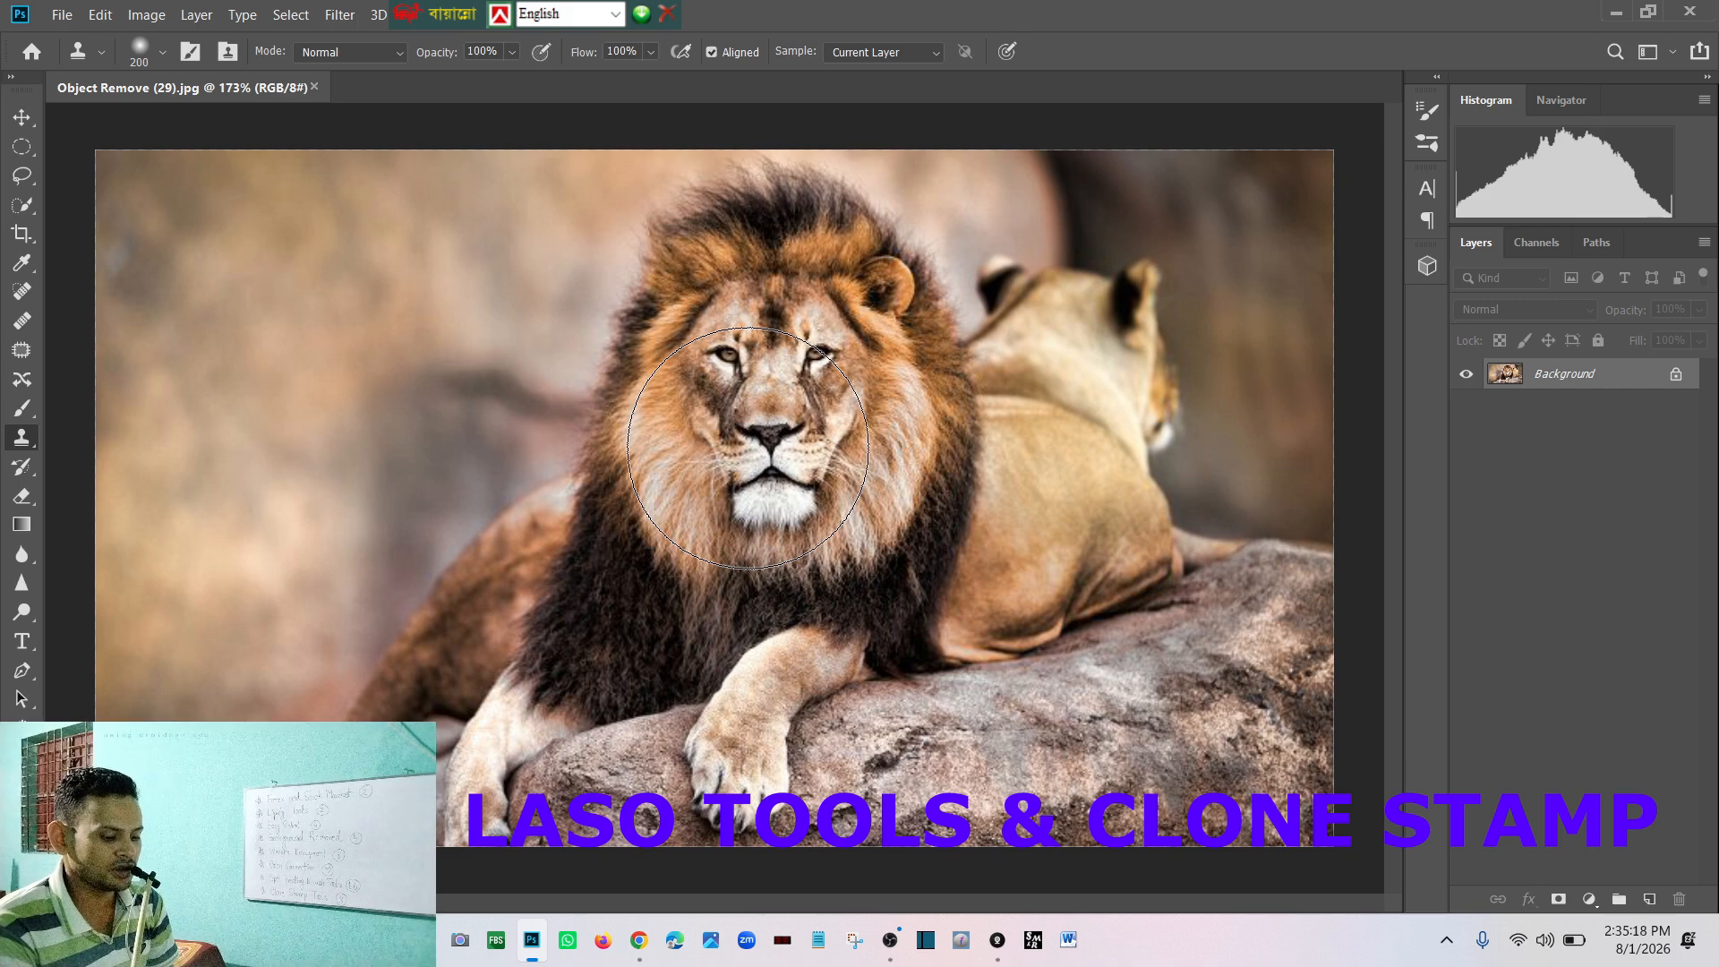
key("bracketleft")
key("bracketleft")
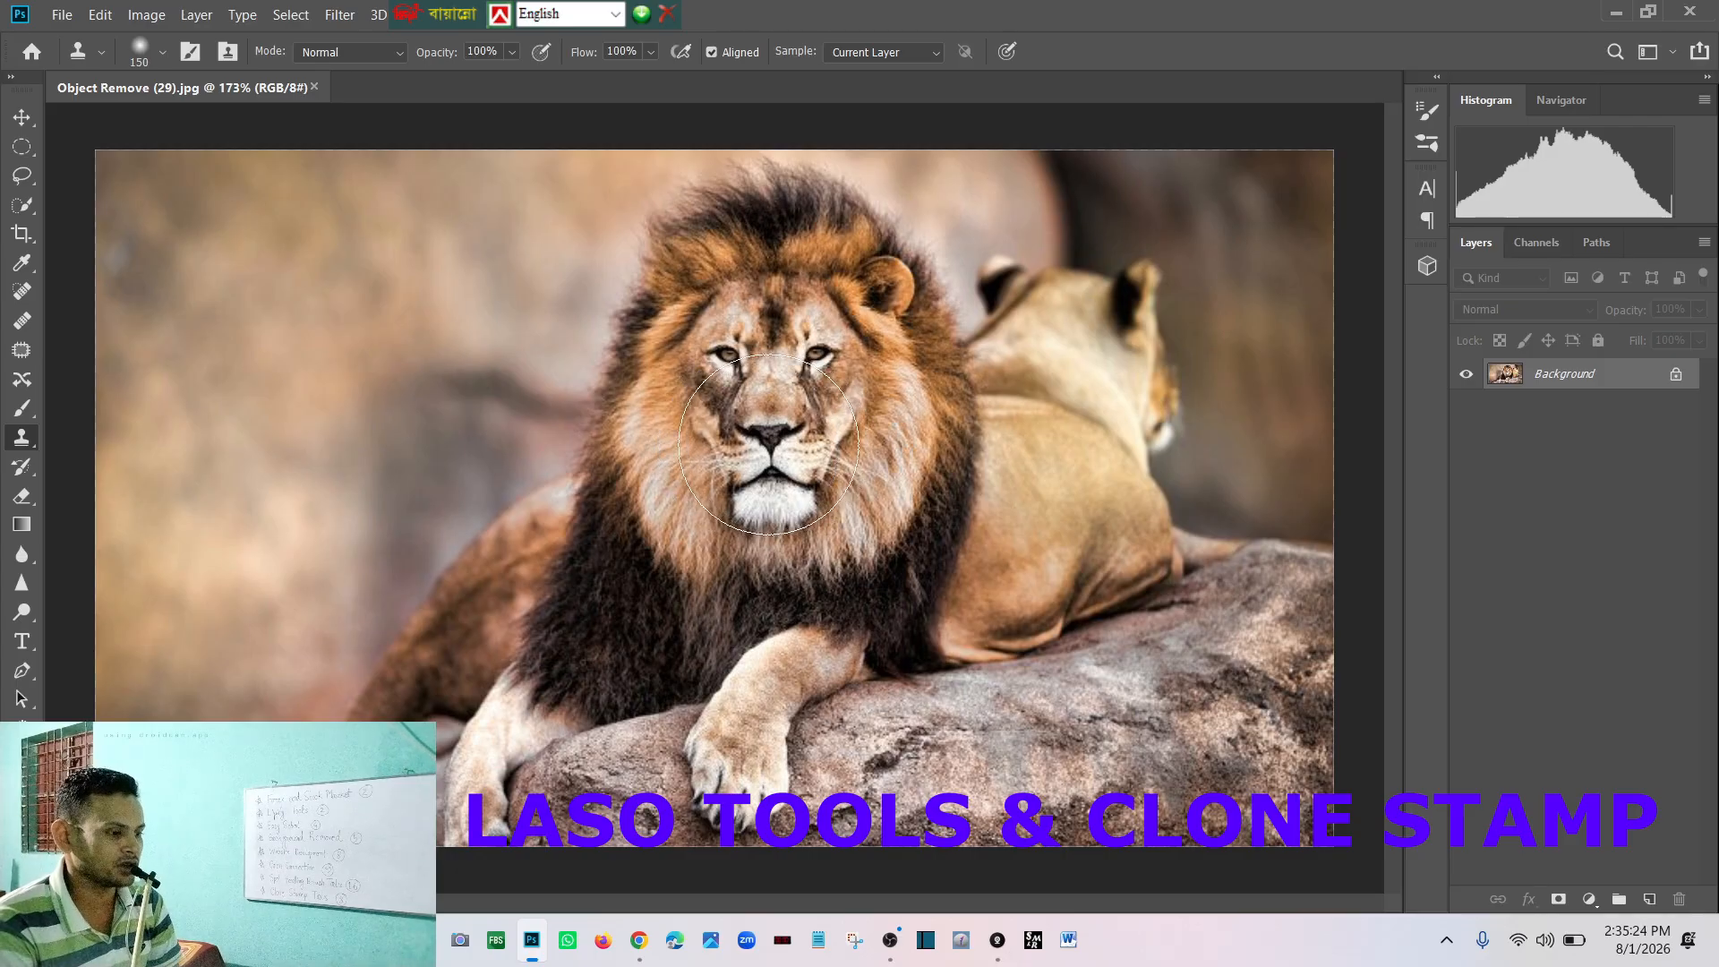
key("bracketleft")
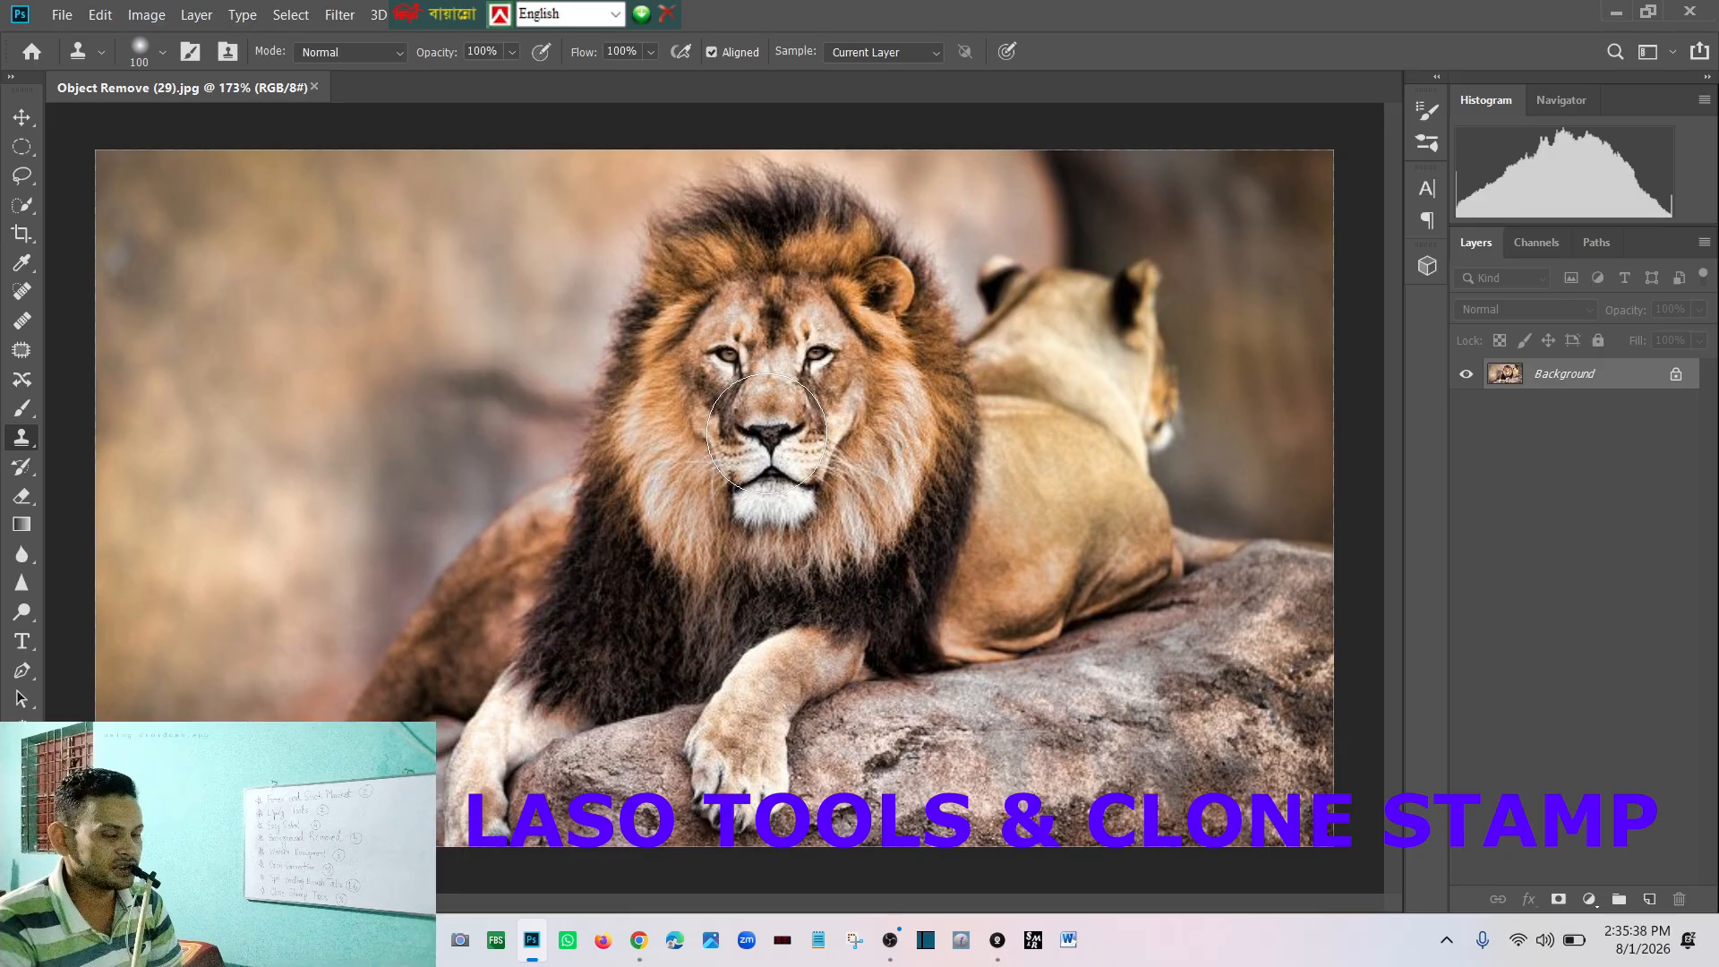
Step: Clone the male lion's face and mane onto the blurred background beside him, undoing the stray stroke next to the copy
key("alt")
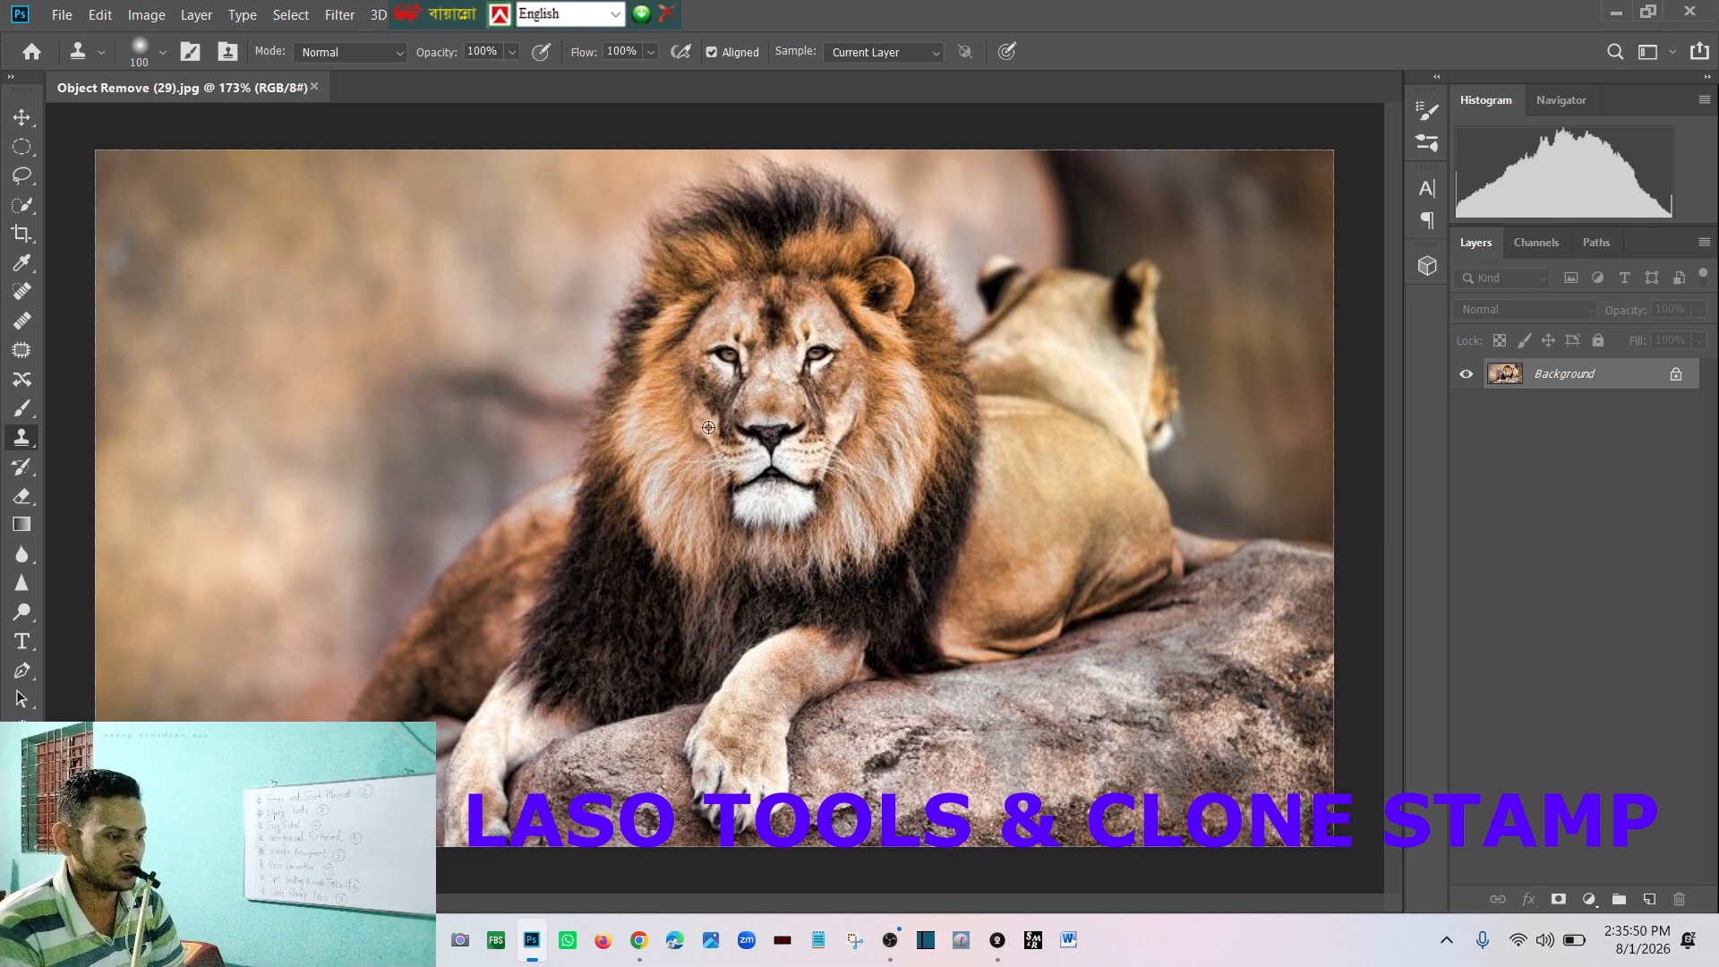
mouse_move(498, 427)
left_mouse_down()
mouse_move(507, 473)
mouse_move(594, 424)
left_mouse_up()
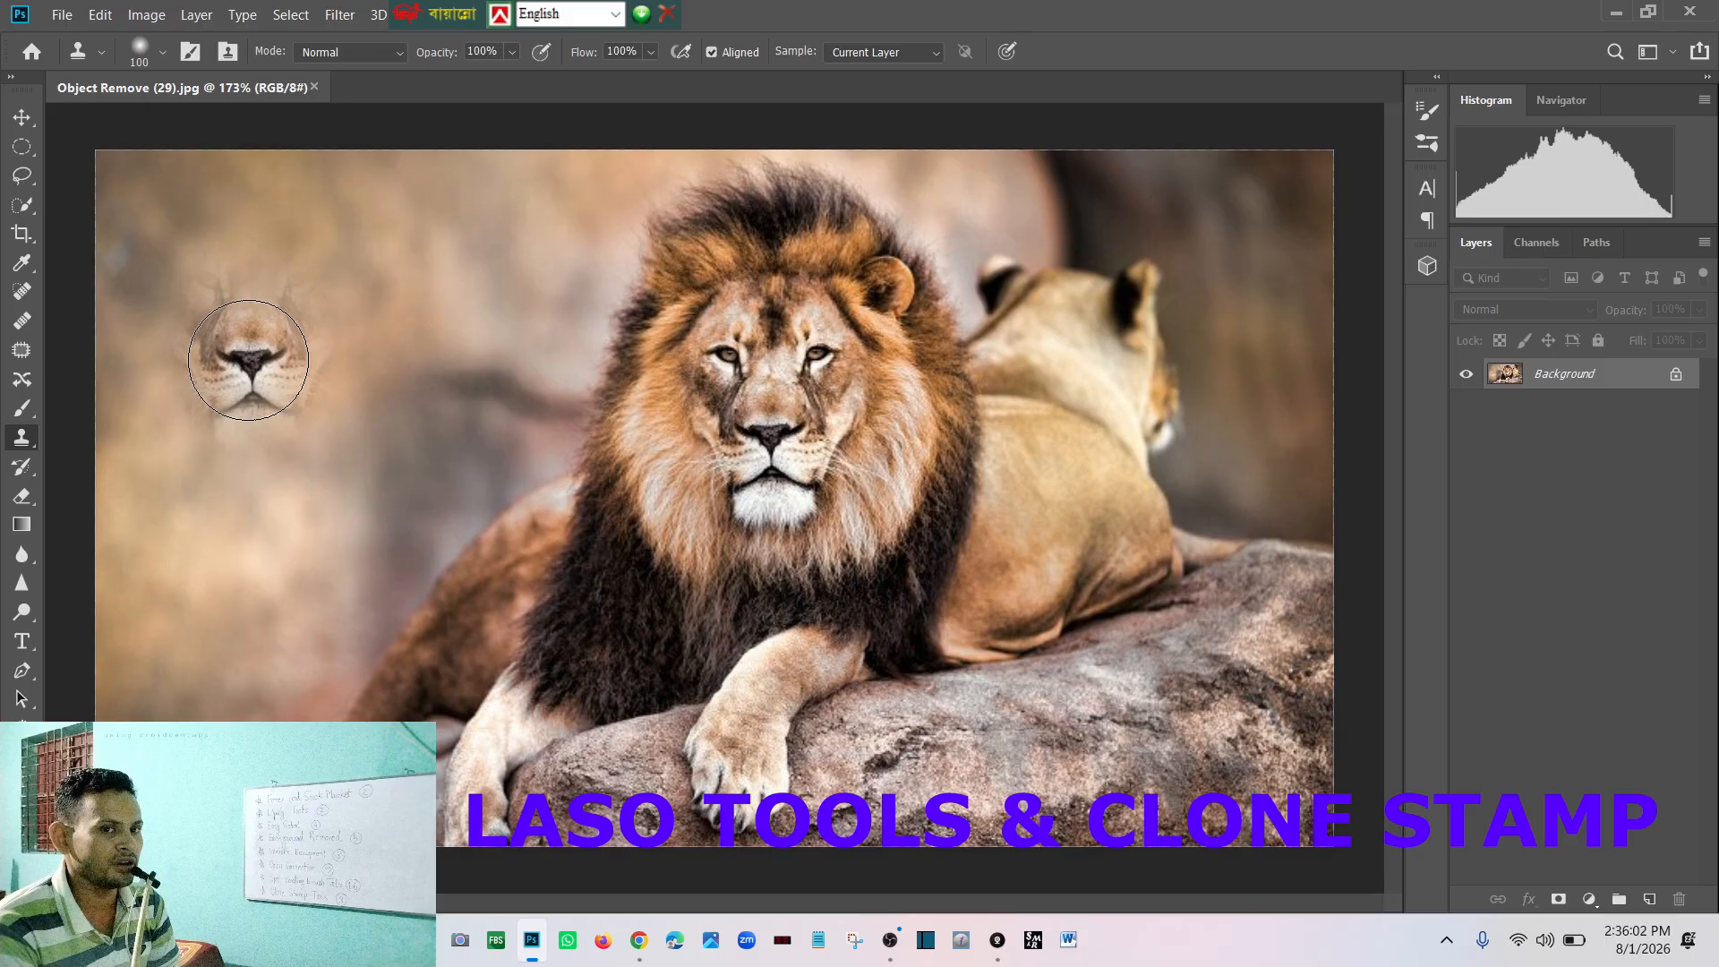
mouse_move(248, 360)
left_mouse_down()
mouse_move(296, 387)
mouse_move(236, 382)
mouse_move(251, 282)
mouse_move(332, 319)
mouse_move(326, 383)
mouse_move(261, 389)
mouse_move(223, 346)
mouse_move(246, 284)
mouse_move(319, 329)
mouse_move(297, 410)
mouse_move(192, 373)
mouse_move(201, 281)
mouse_move(294, 263)
mouse_move(334, 347)
mouse_move(266, 405)
mouse_move(171, 308)
mouse_move(191, 214)
mouse_move(284, 195)
mouse_move(355, 319)
mouse_move(327, 395)
mouse_move(239, 417)
mouse_move(196, 307)
mouse_move(296, 221)
mouse_move(374, 329)
mouse_move(300, 420)
mouse_move(199, 401)
mouse_move(216, 247)
mouse_move(339, 206)
mouse_move(393, 344)
mouse_move(311, 436)
mouse_move(183, 397)
mouse_move(212, 236)
mouse_move(317, 253)
mouse_move(344, 399)
mouse_move(240, 459)
mouse_move(167, 318)
mouse_move(258, 203)
mouse_move(343, 286)
mouse_move(299, 473)
mouse_move(164, 414)
mouse_move(192, 219)
mouse_move(319, 209)
mouse_move(381, 417)
mouse_move(283, 476)
mouse_move(185, 323)
mouse_move(249, 201)
mouse_move(352, 295)
mouse_move(327, 444)
mouse_move(241, 461)
mouse_move(180, 383)
mouse_move(212, 222)
mouse_move(312, 213)
mouse_move(355, 302)
mouse_move(281, 458)
mouse_move(205, 457)
mouse_move(156, 331)
mouse_move(181, 221)
mouse_move(294, 200)
mouse_move(346, 281)
mouse_move(295, 435)
mouse_move(149, 344)
mouse_move(238, 229)
mouse_move(277, 254)
mouse_move(320, 376)
mouse_move(486, 391)
mouse_move(452, 396)
mouse_move(461, 483)
mouse_move(353, 348)
mouse_move(467, 380)
left_mouse_up()
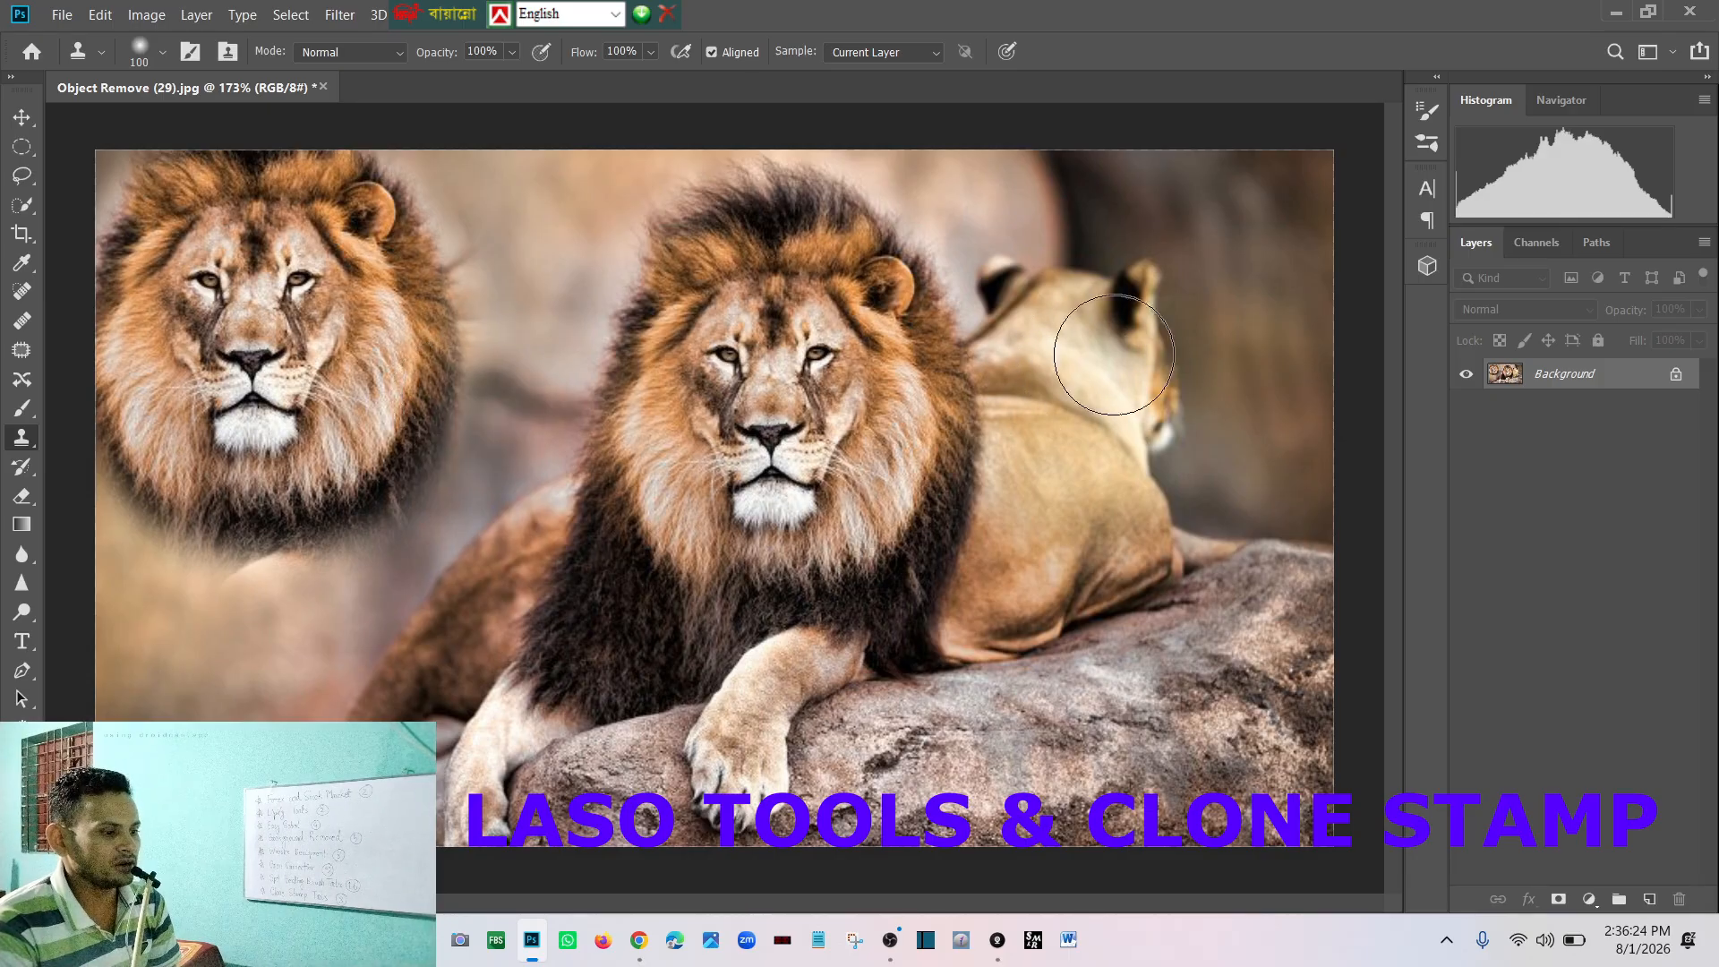
left_click_drag(556, 287, 549, 284)
key("ctrl+z")
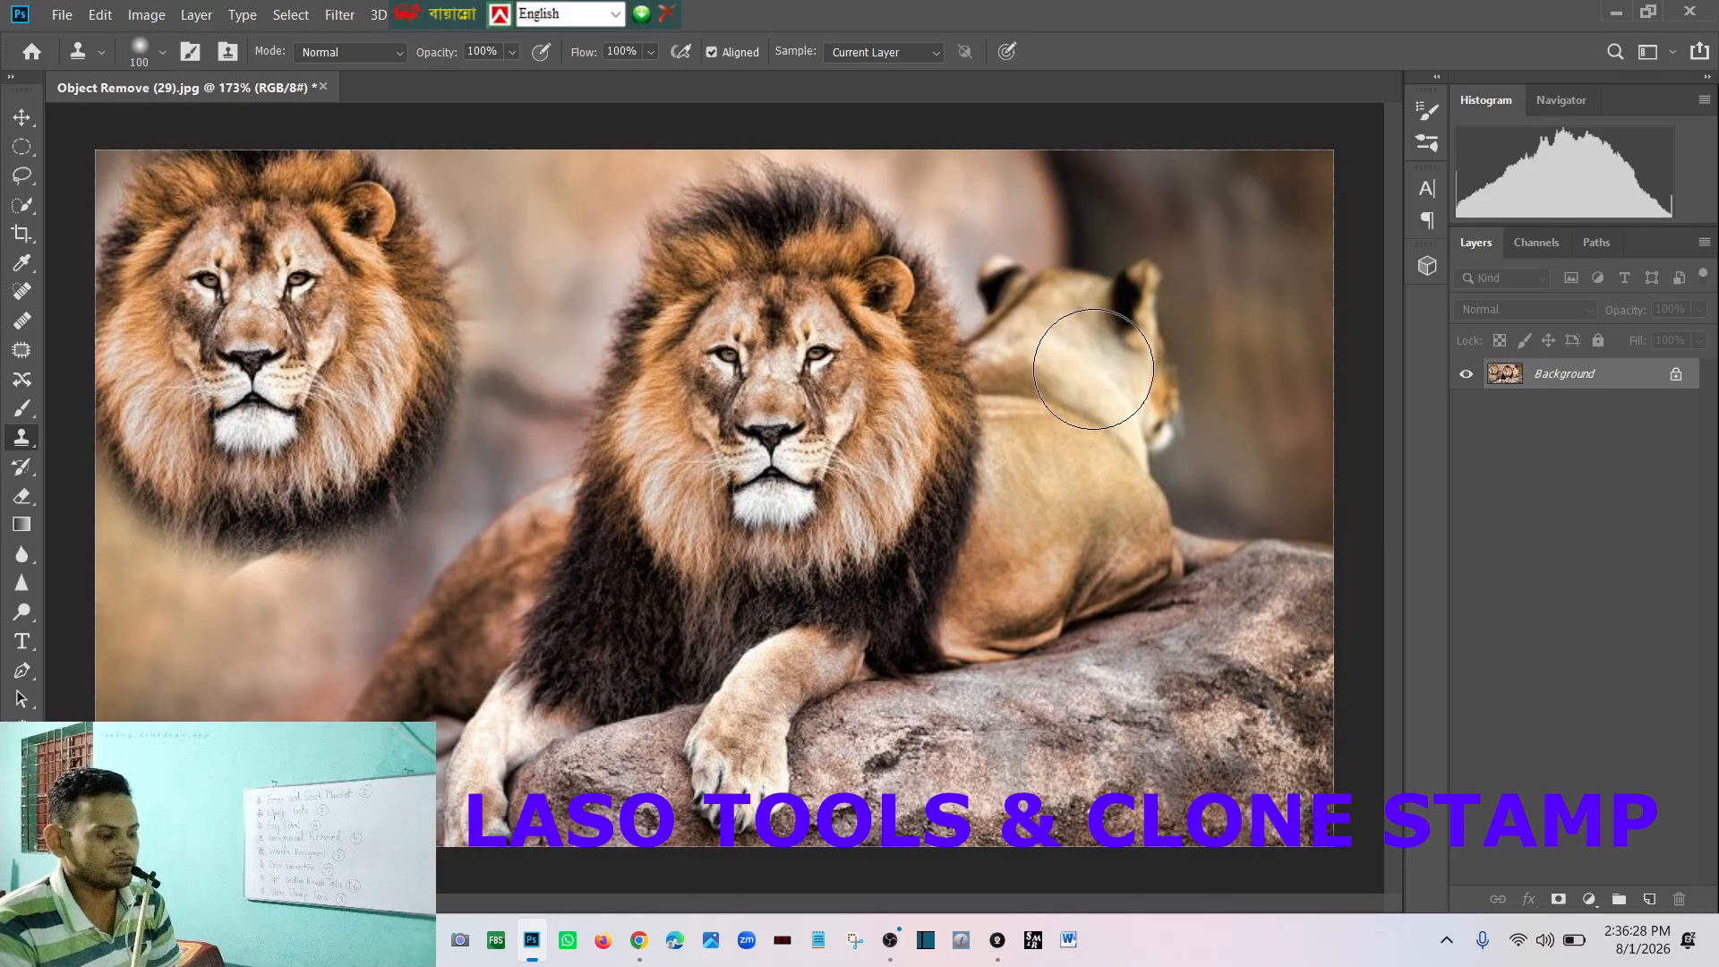
Step: Sample the lioness and clone her between the two lion heads, undoing the stray stamp on the original lion's mouth
left_click(1094, 348, "alt")
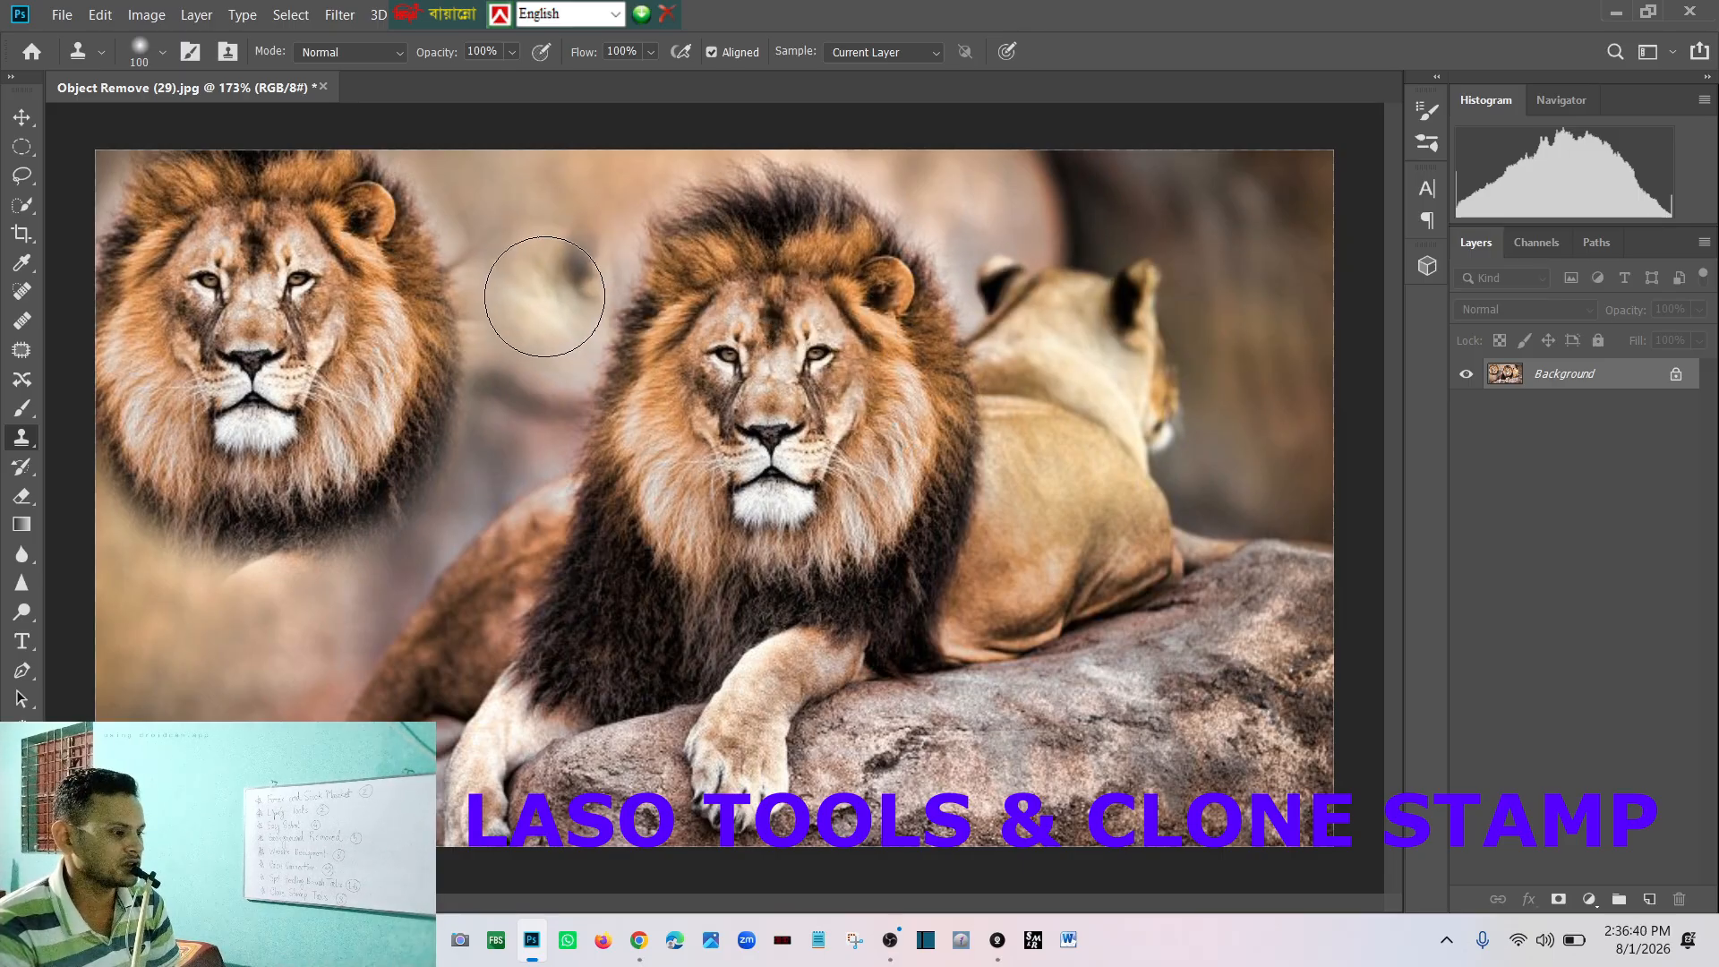
mouse_move(531, 313)
left_mouse_down()
mouse_move(578, 283)
mouse_move(572, 321)
mouse_move(522, 305)
mouse_move(520, 255)
mouse_move(579, 251)
mouse_move(591, 328)
mouse_move(521, 357)
mouse_move(490, 299)
mouse_move(560, 253)
mouse_move(594, 335)
mouse_move(564, 388)
mouse_move(503, 385)
mouse_move(470, 298)
mouse_move(503, 237)
mouse_move(574, 262)
mouse_move(575, 366)
mouse_move(512, 429)
mouse_move(448, 329)
mouse_move(497, 222)
mouse_move(571, 226)
mouse_move(607, 284)
mouse_move(601, 345)
mouse_move(549, 378)
mouse_move(485, 332)
mouse_move(492, 248)
mouse_move(562, 221)
mouse_move(596, 299)
mouse_move(562, 375)
mouse_move(461, 313)
mouse_move(481, 235)
mouse_move(565, 260)
mouse_move(559, 367)
mouse_move(528, 412)
mouse_move(492, 418)
mouse_move(472, 462)
mouse_move(514, 423)
mouse_move(566, 476)
mouse_move(562, 419)
mouse_move(544, 483)
mouse_move(570, 248)
mouse_move(486, 261)
mouse_move(578, 242)
mouse_move(557, 282)
left_mouse_up()
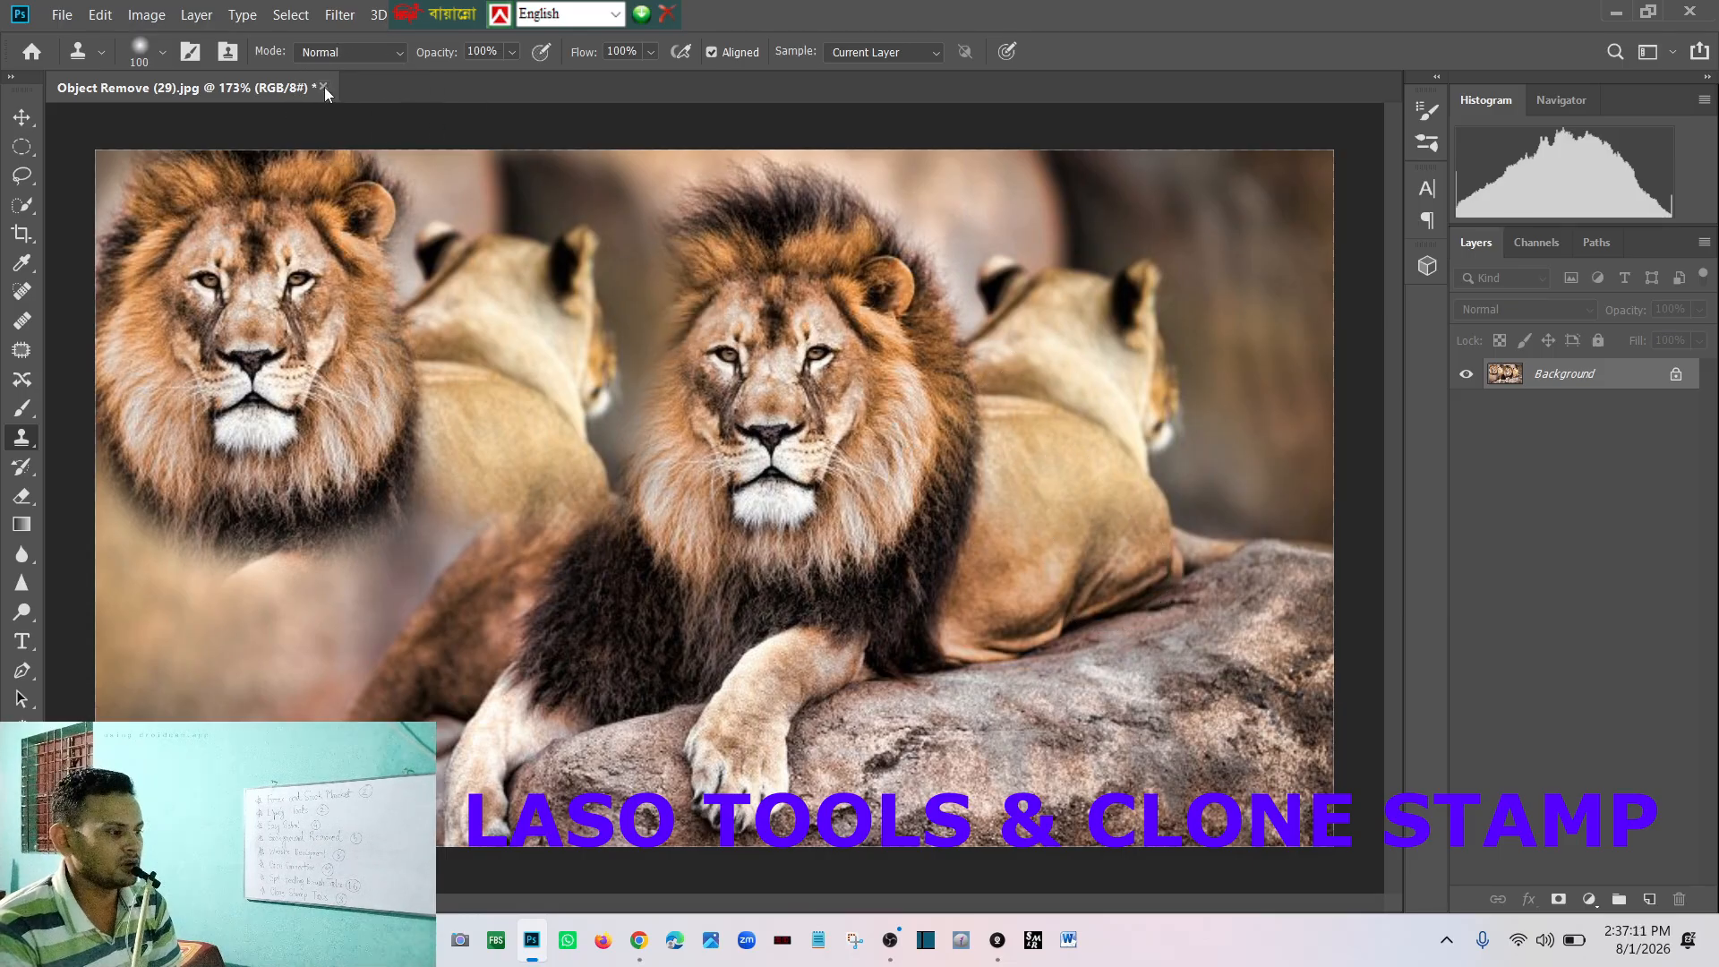
left_click(754, 488)
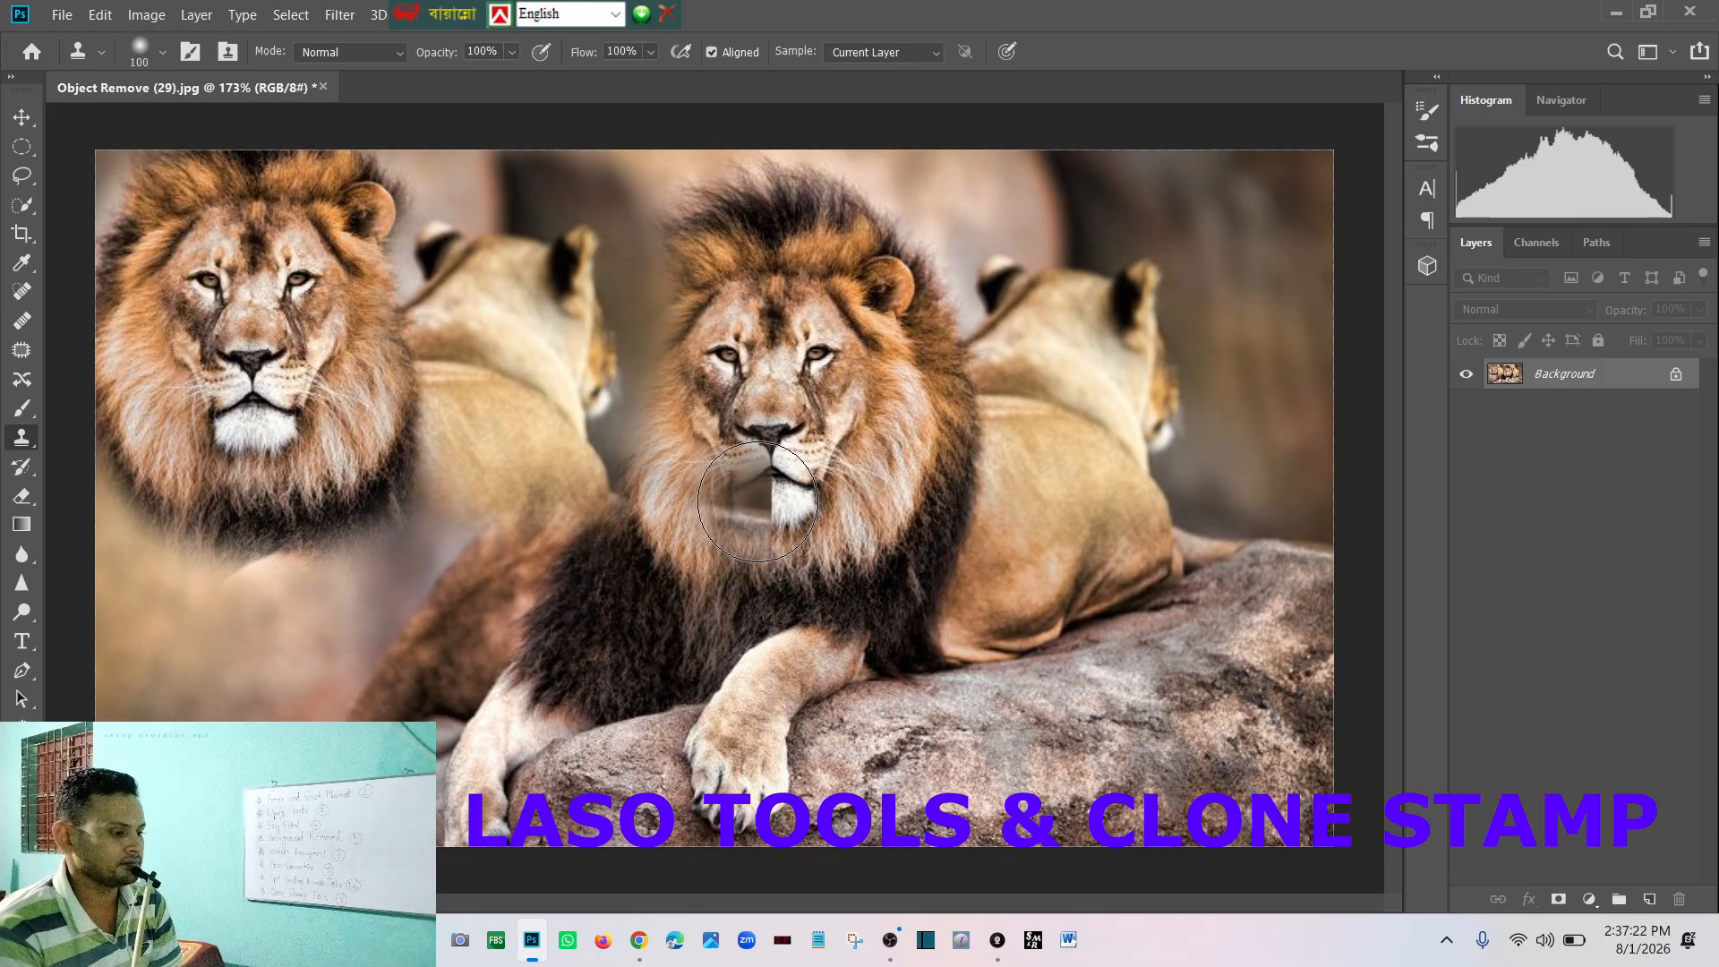
key("ctrl+z")
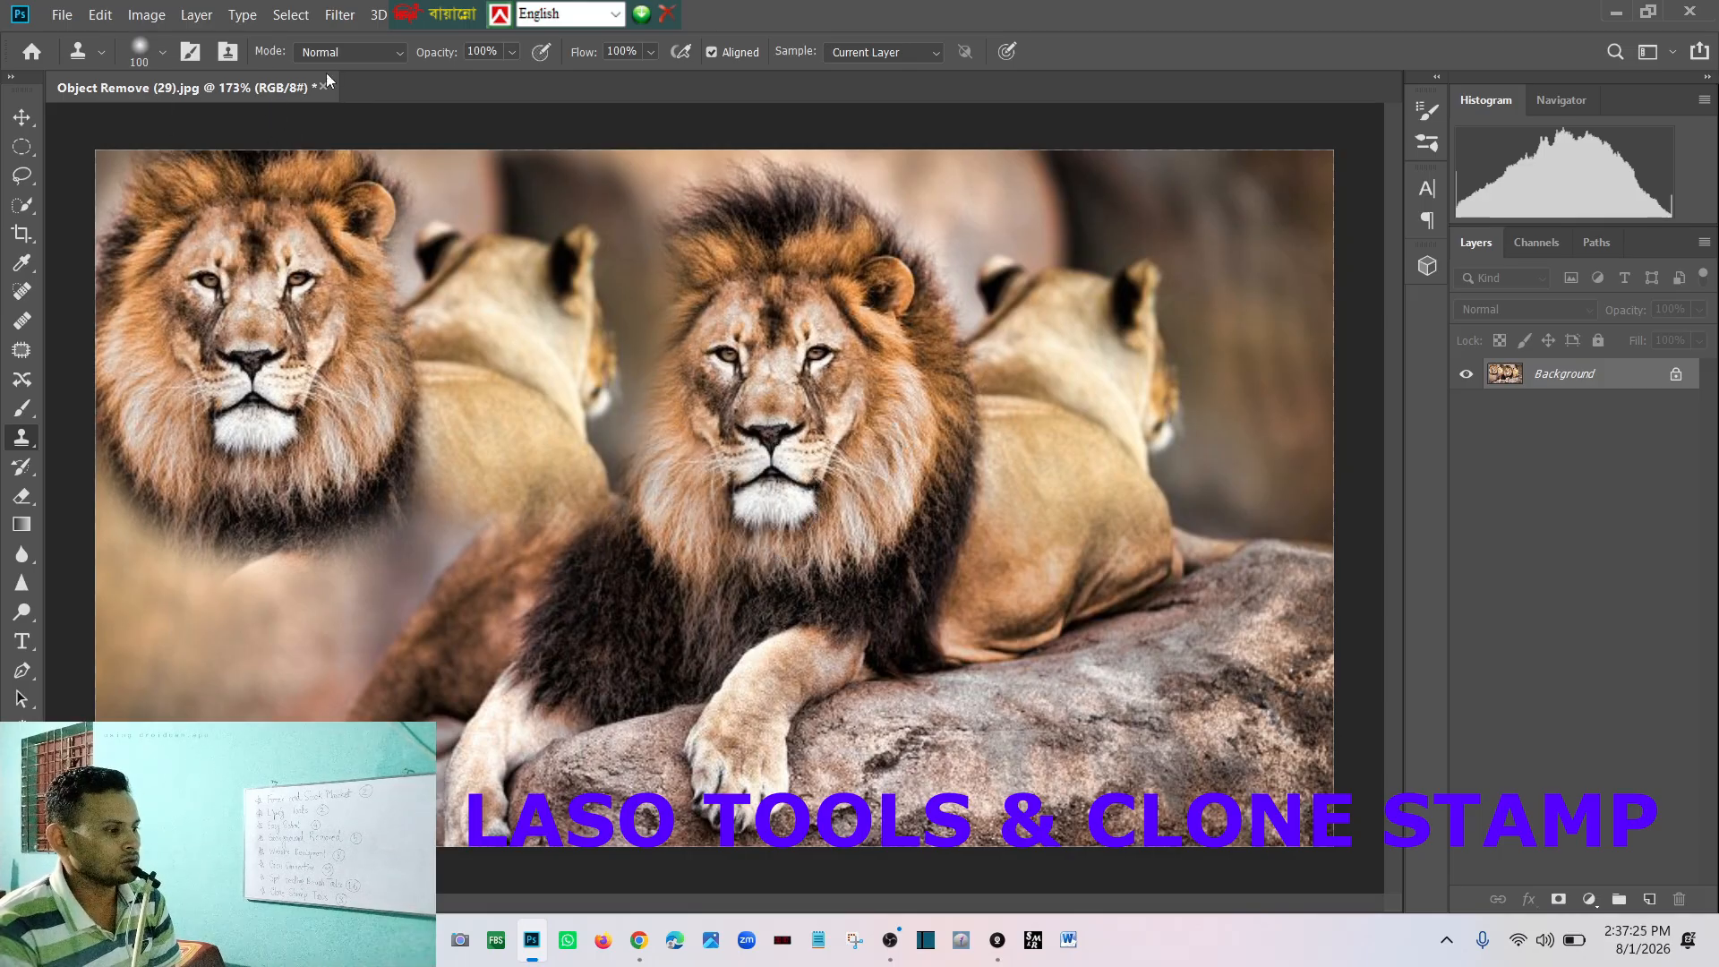
Step: Close Object Remove (29).jpg without saving the changes and shrink the Photoshop window to reveal the image folder
left_click(324, 87)
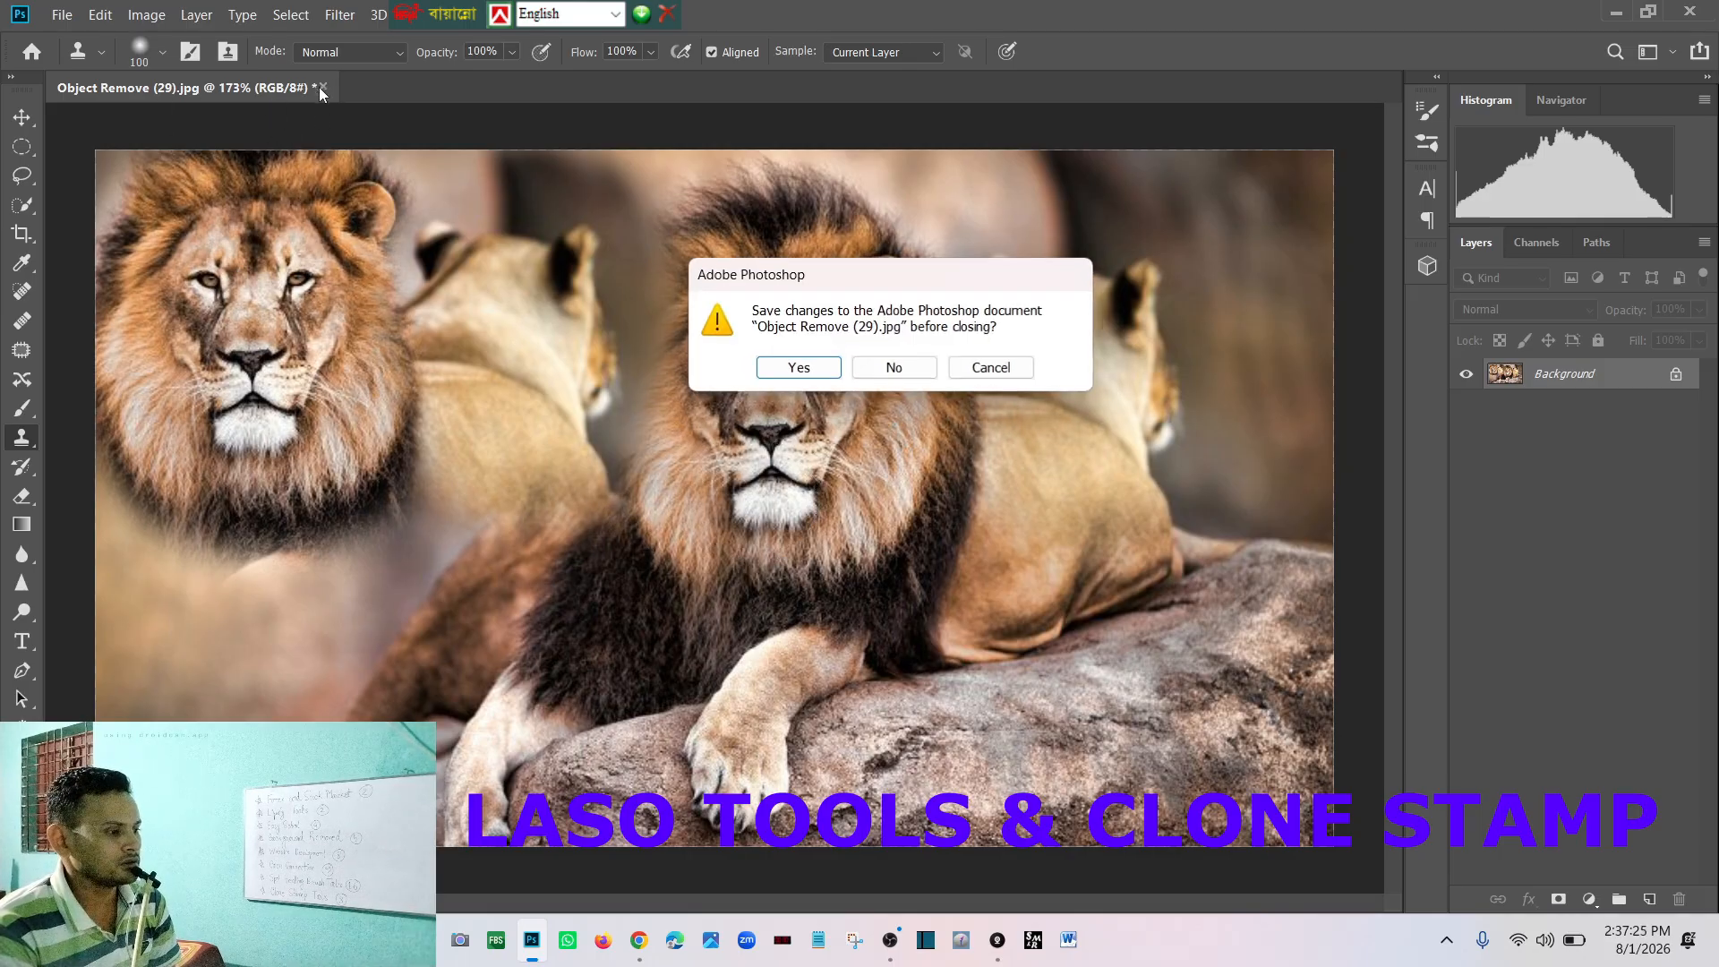
left_click(880, 369)
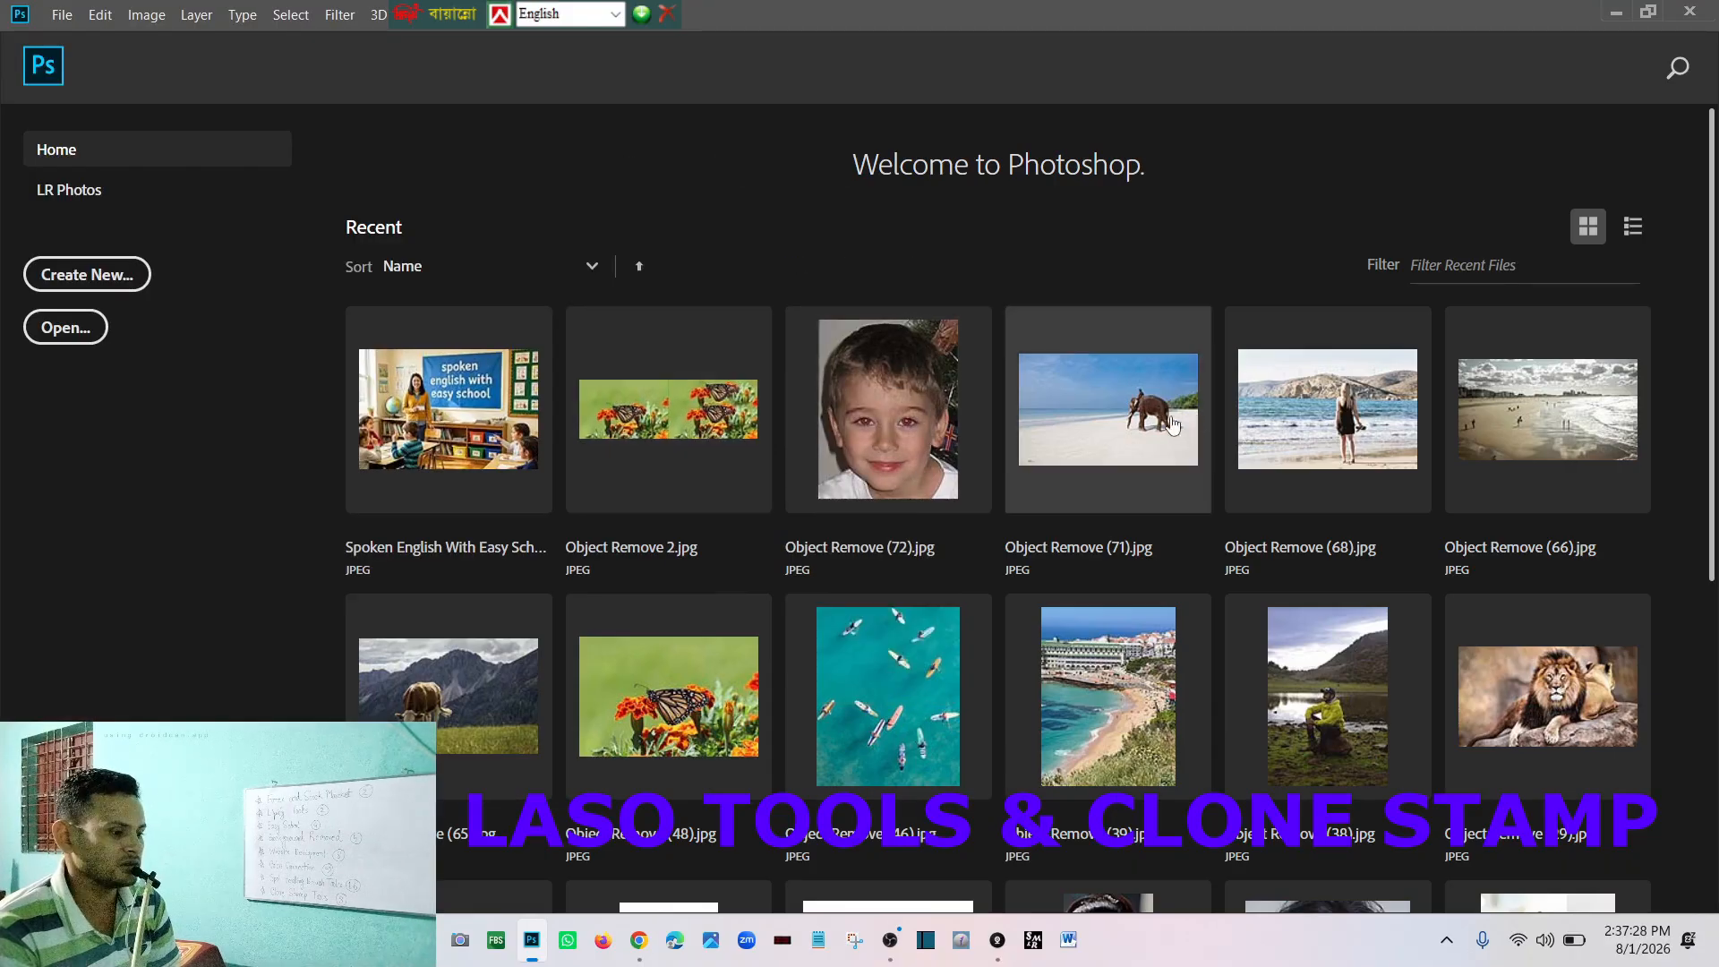
left_click(1647, 12)
Step: Open Object Remove (68).jpg from the Object Remove folder in Photoshop and maximize the Photoshop window
left_click(545, 111)
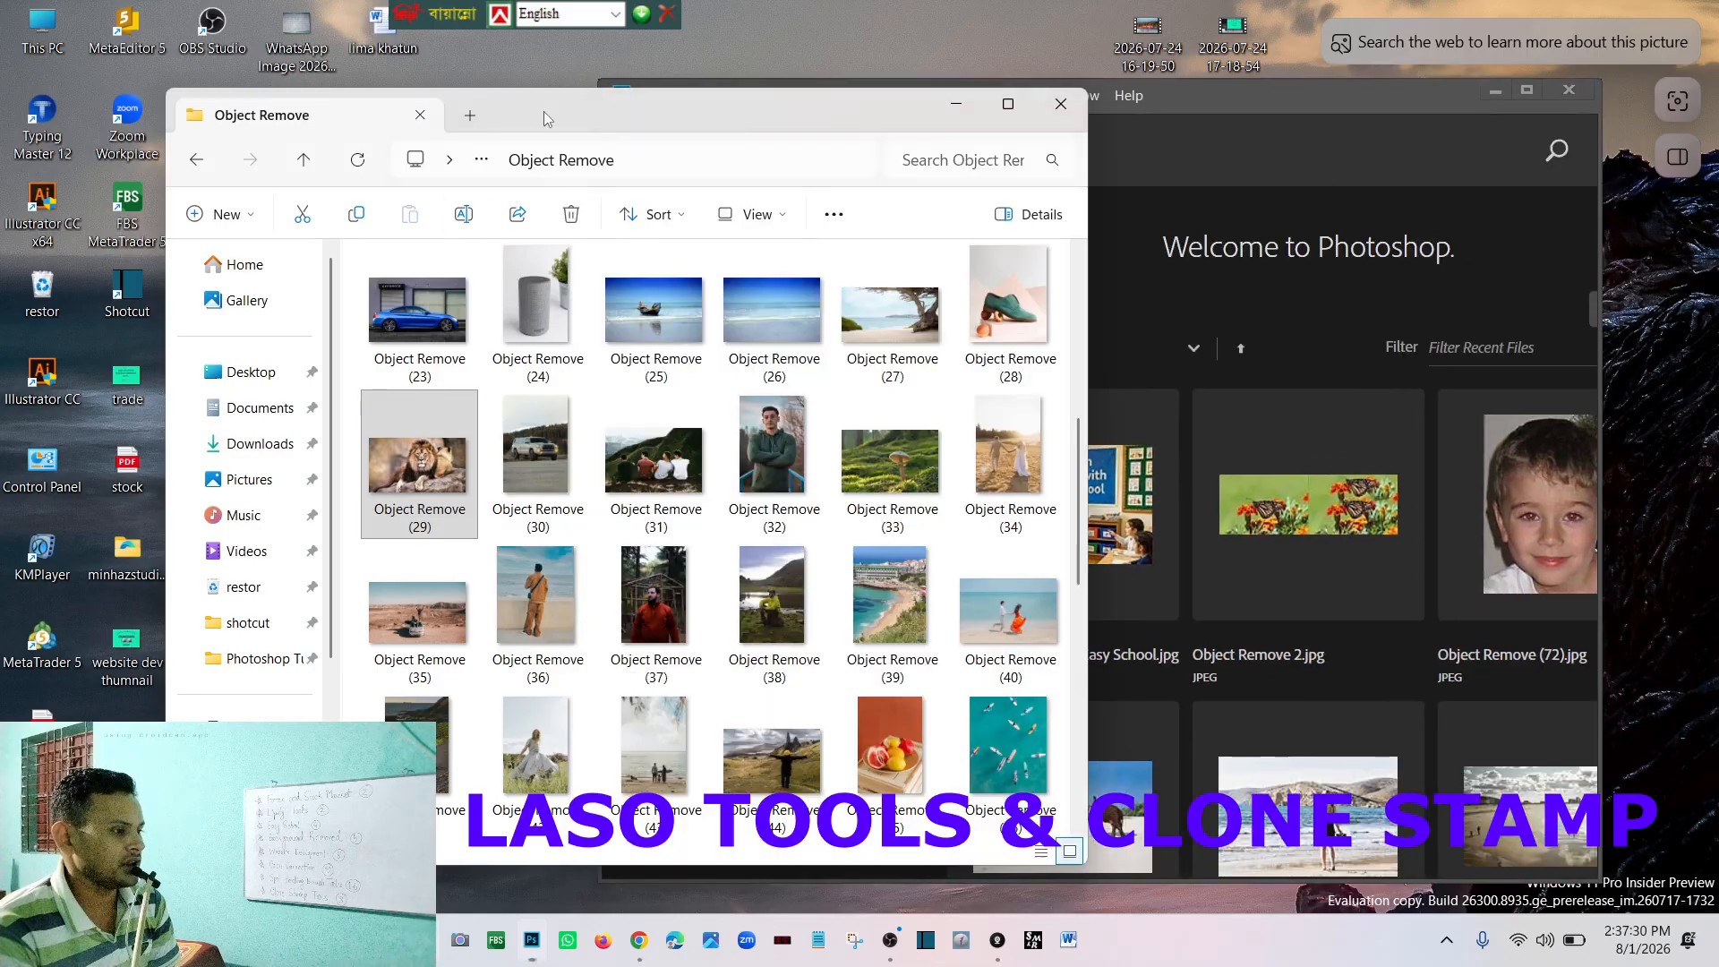
left_click(734, 530)
scroll(736, 528, "down", 5)
left_click_drag(772, 761, 1222, 179)
left_click(1528, 90)
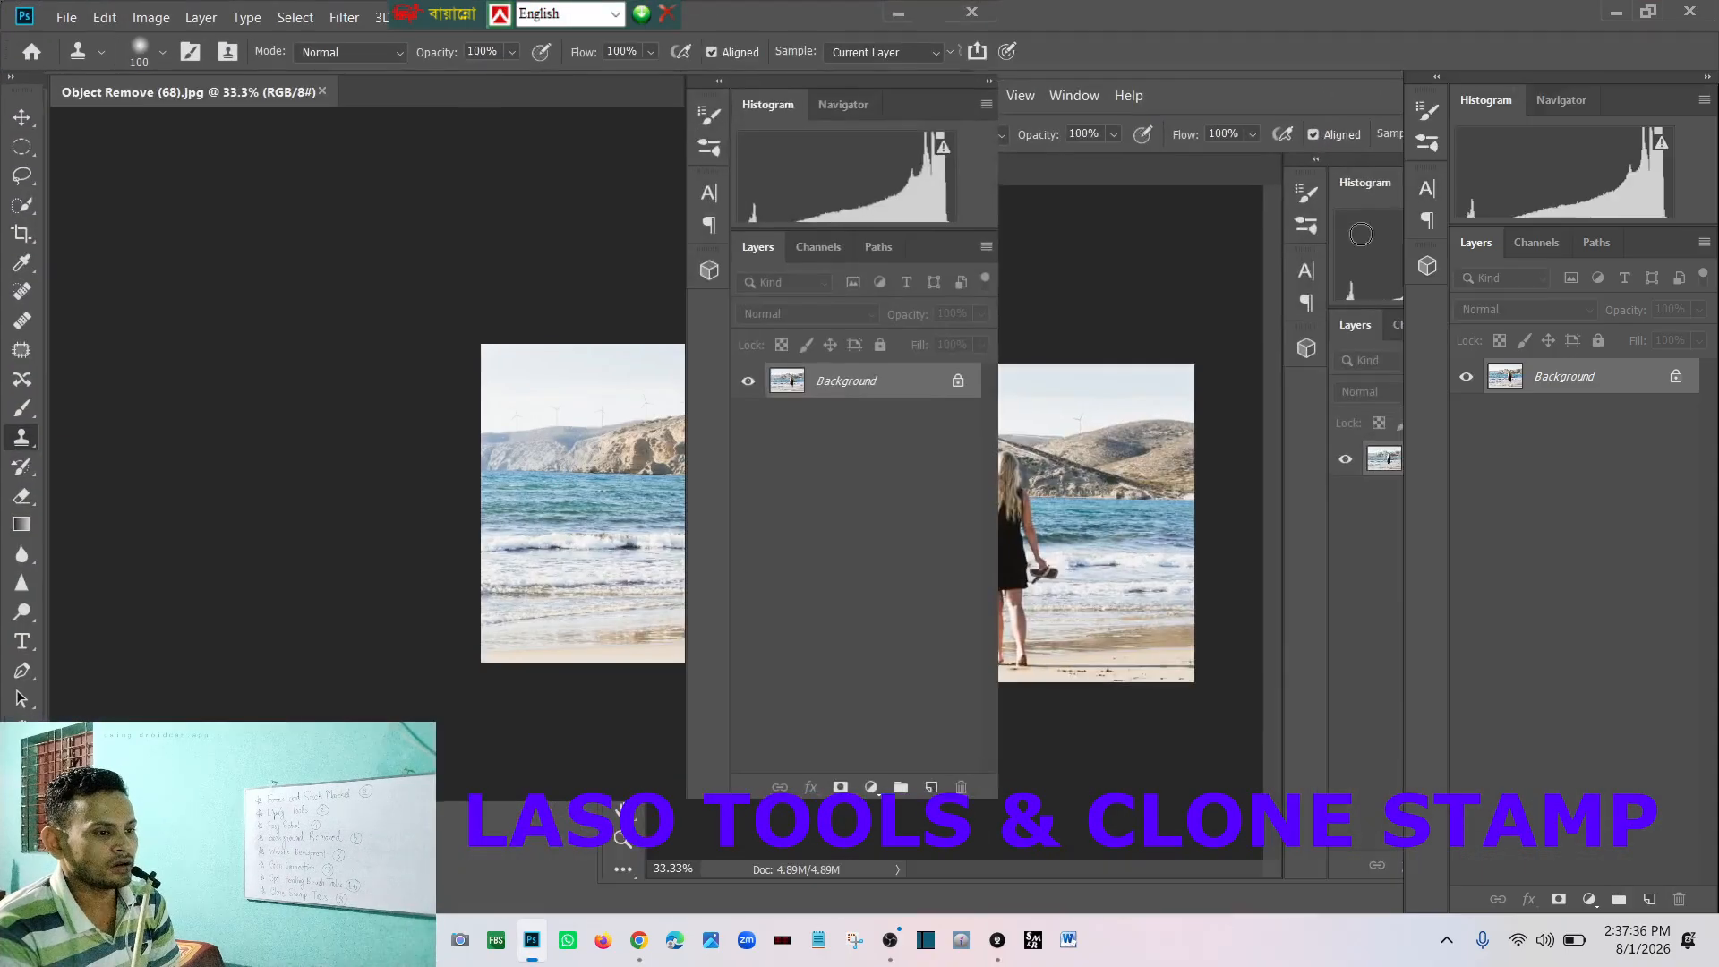
Step: Draw a loose Lasso selection around the whole woman, including the sandals in her hand and her feet
scroll(889, 521, "up", 12)
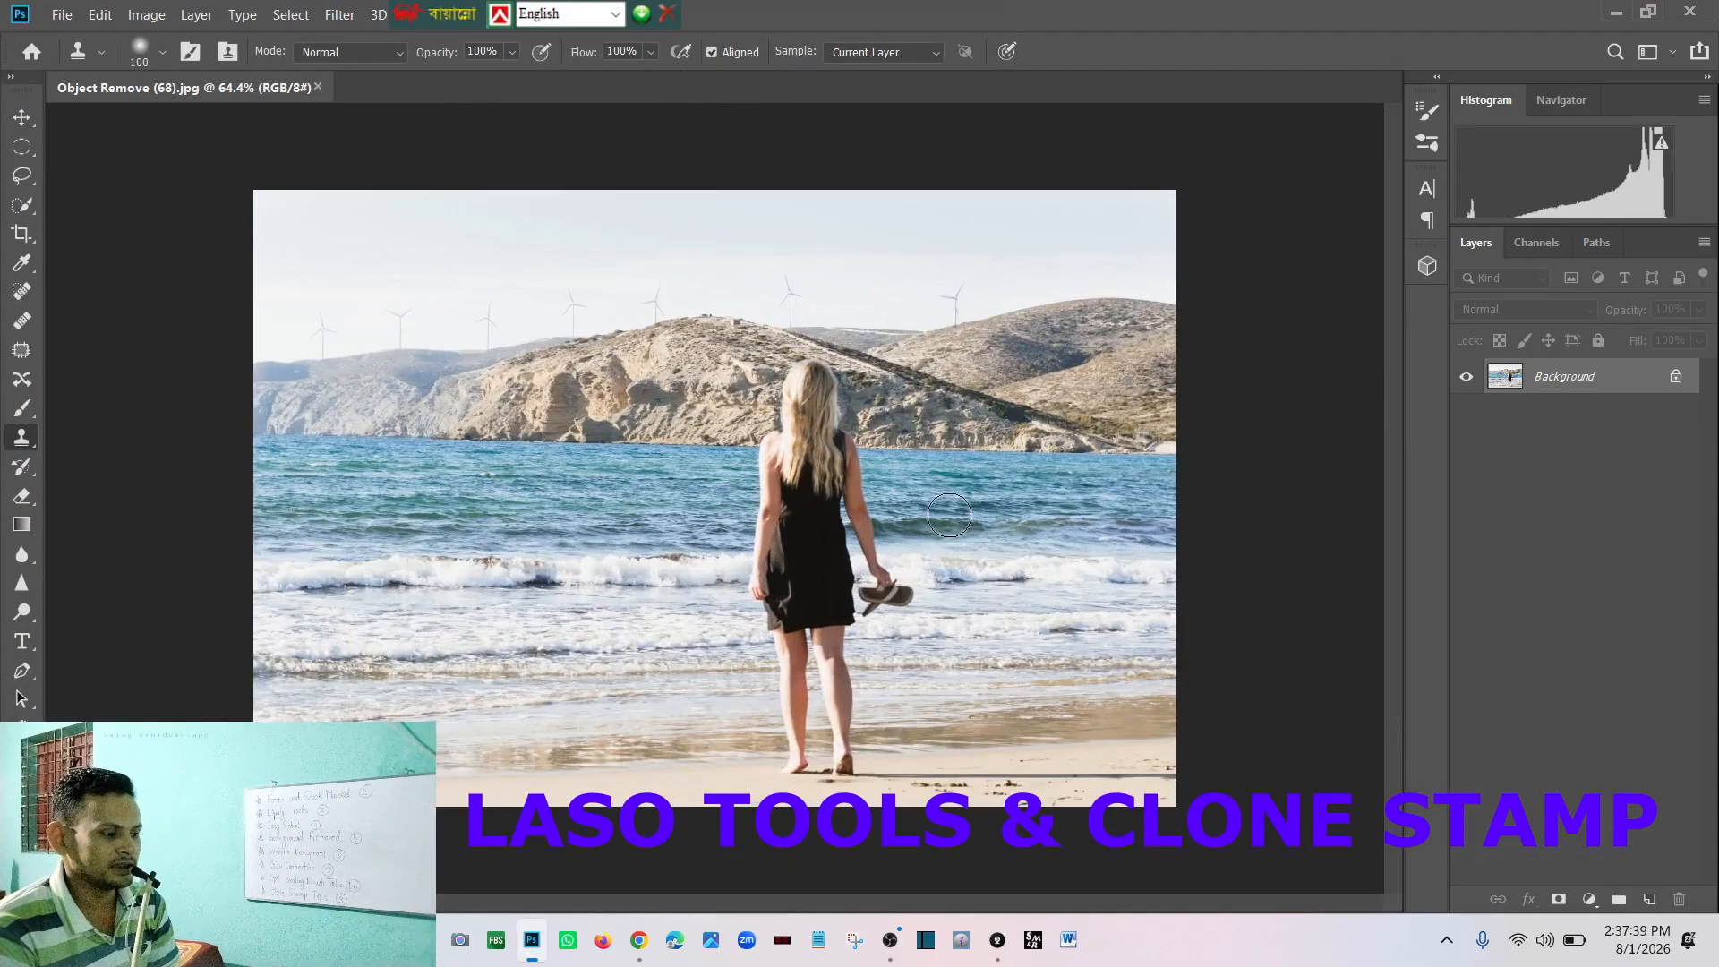
scroll(1032, 543, "down", 3)
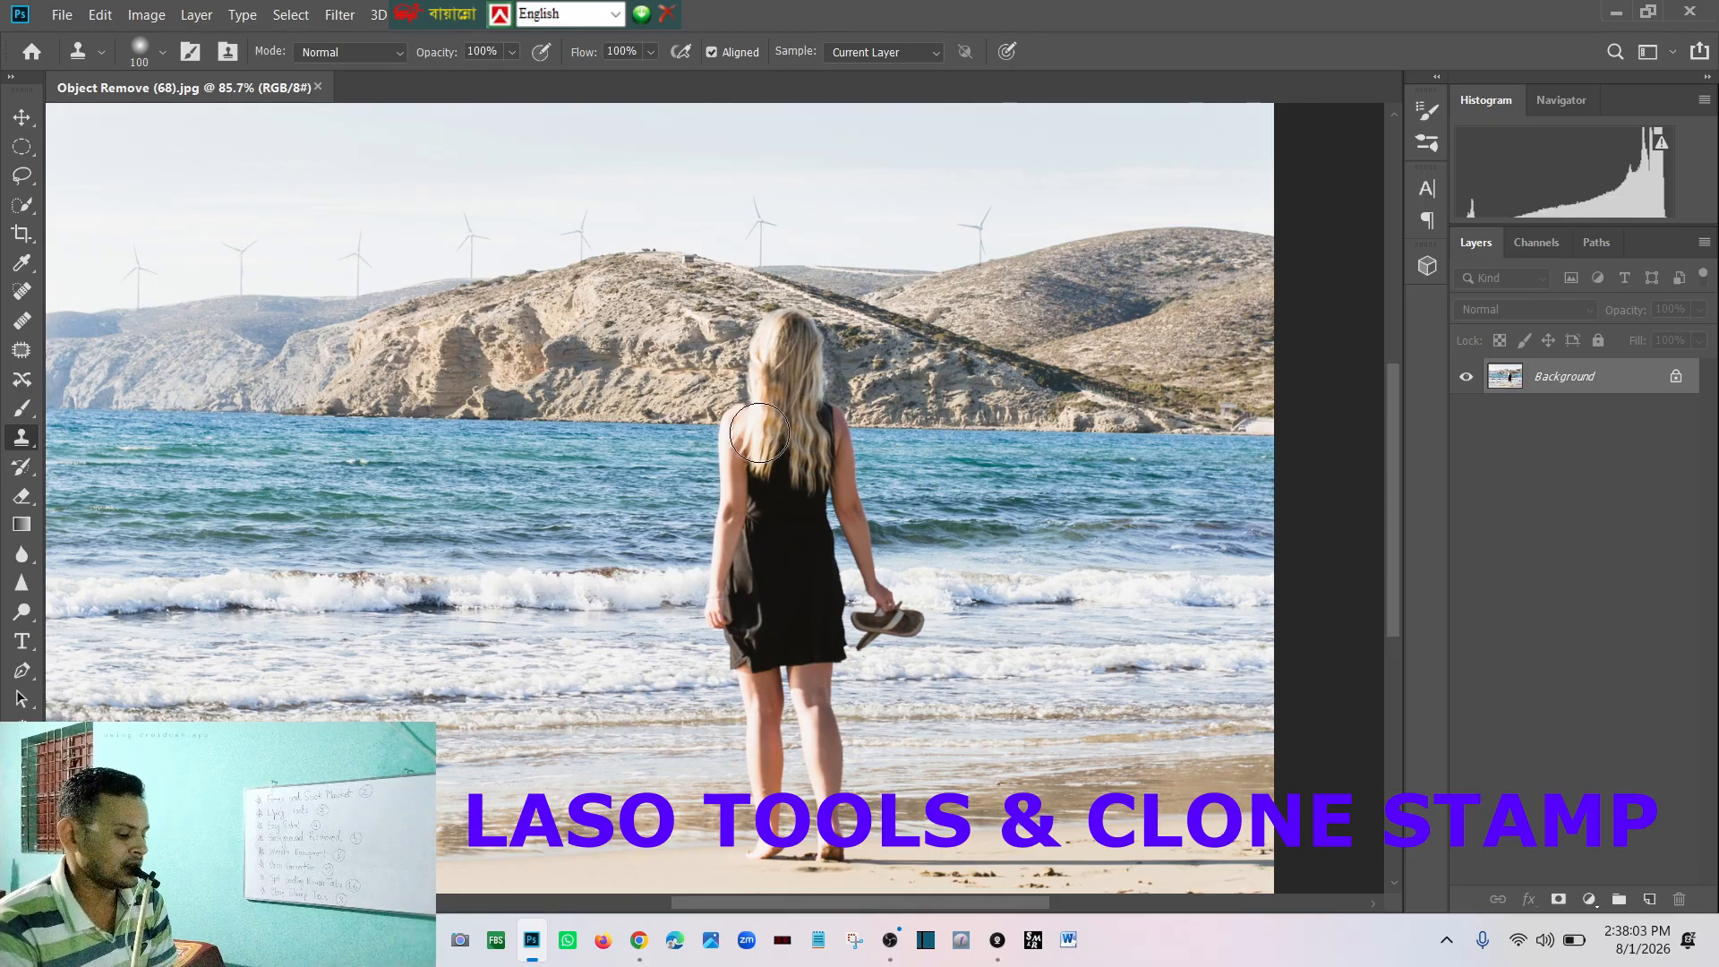
key("l")
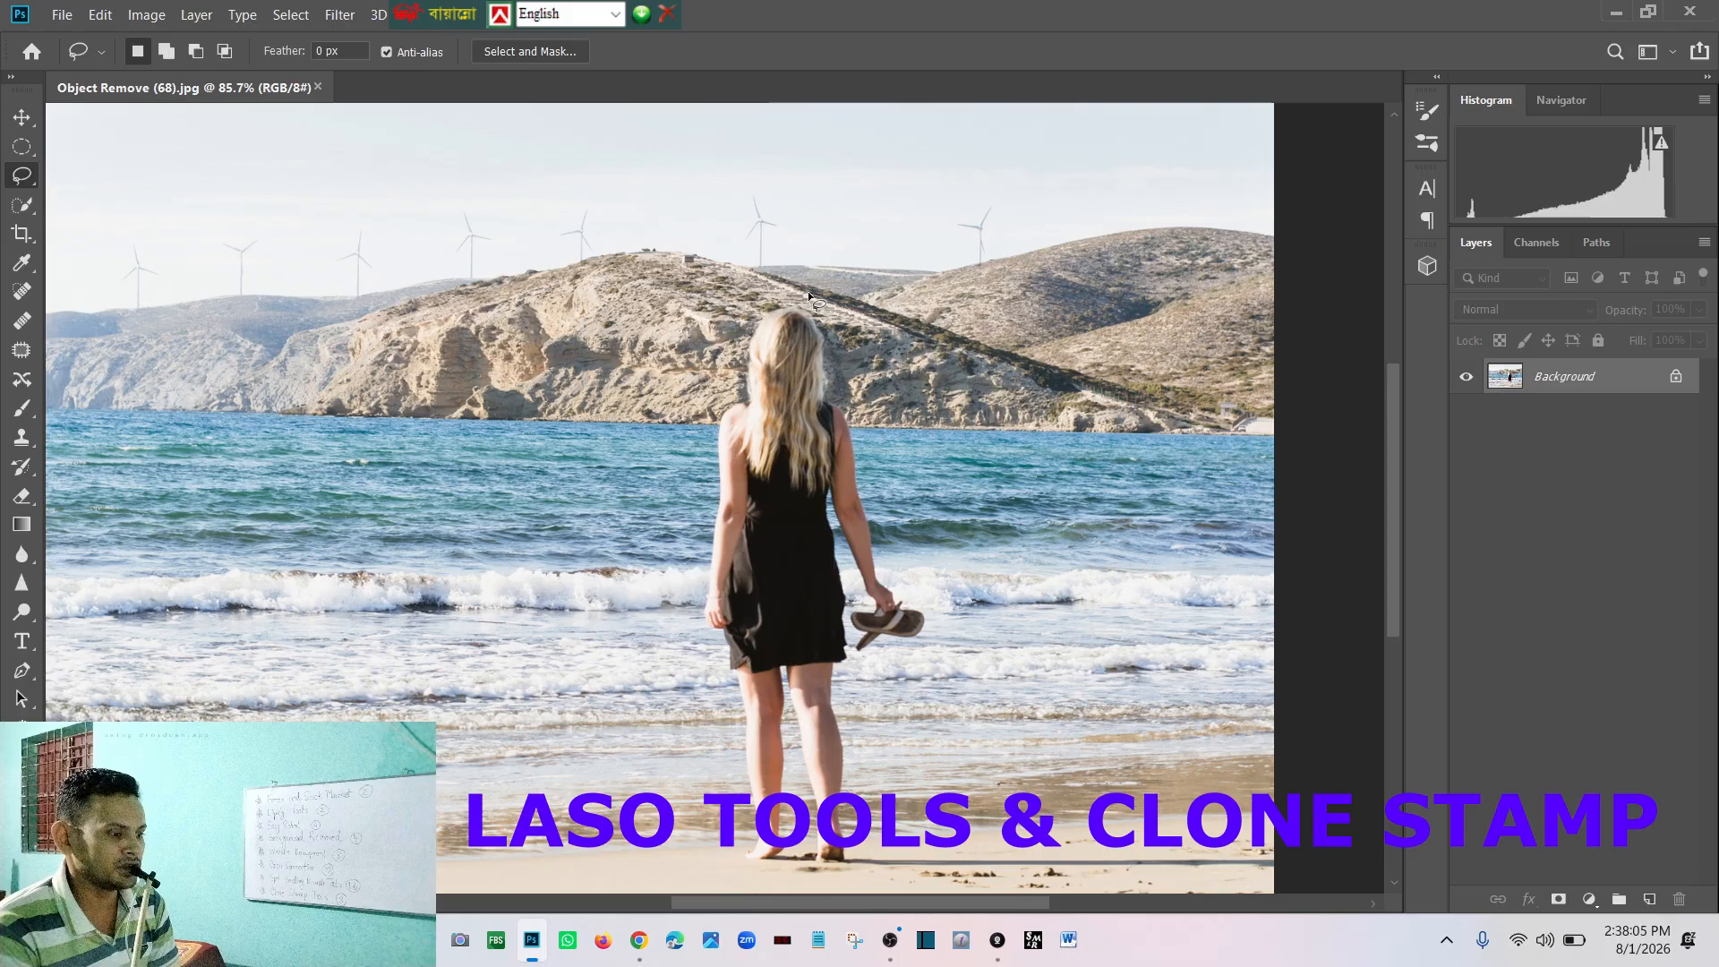
left_click_drag(894, 534, 941, 613)
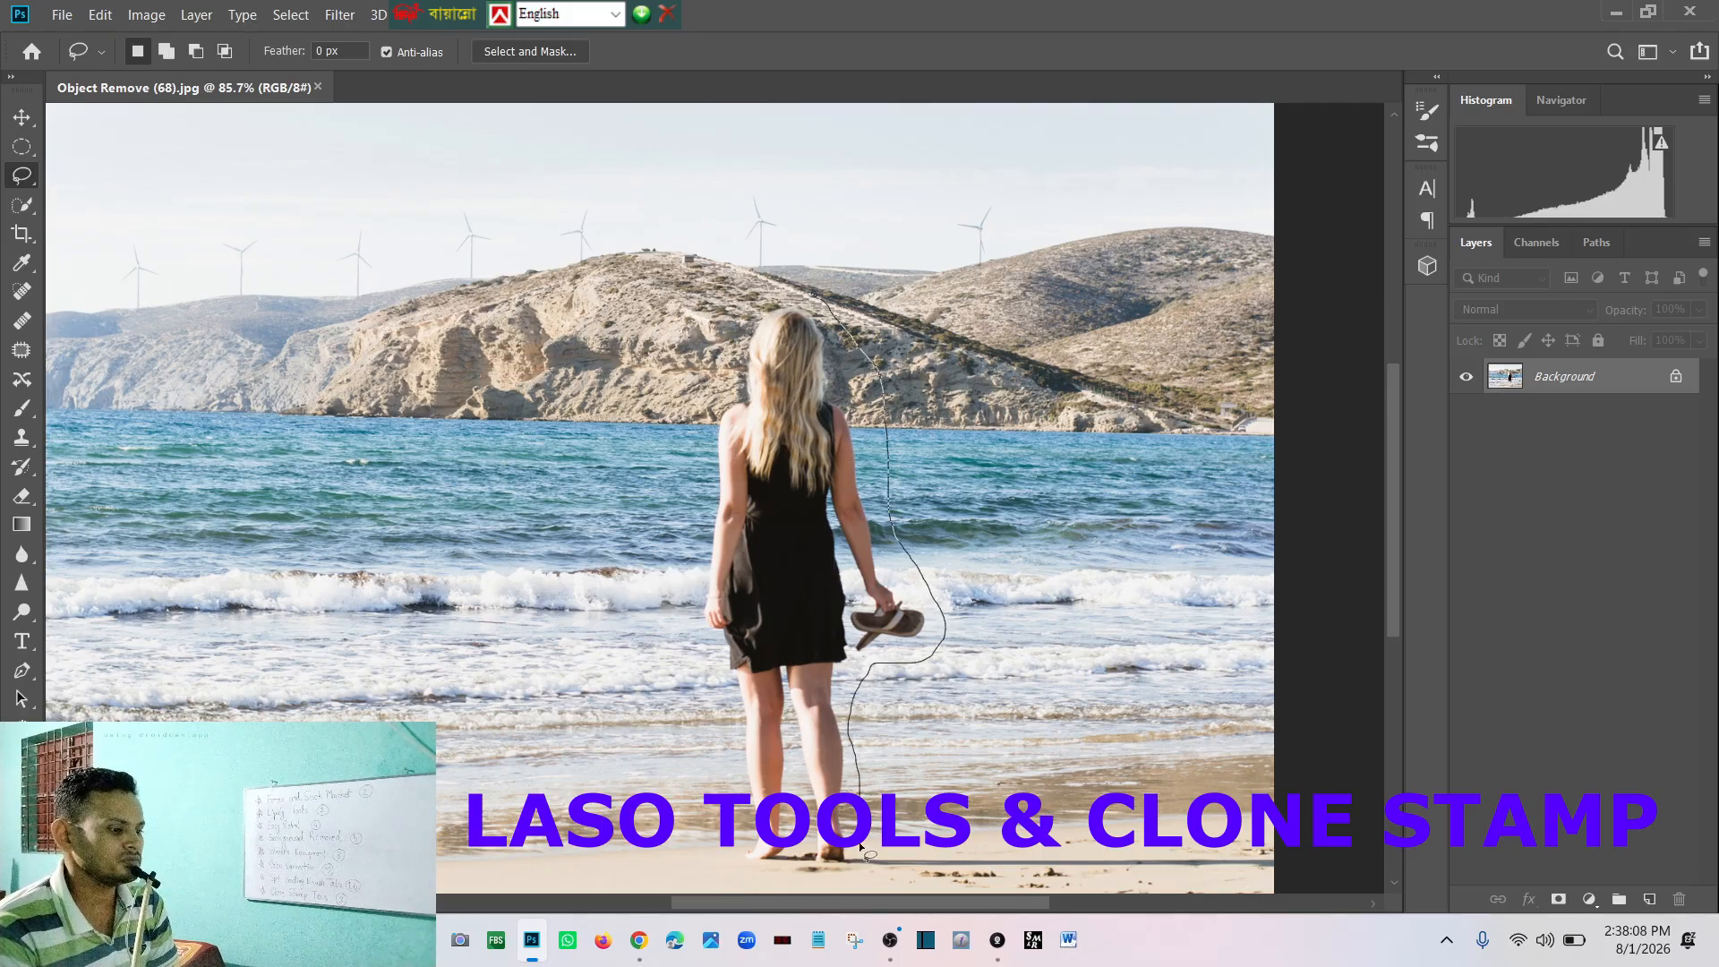
left_click_drag(709, 849, 655, 620)
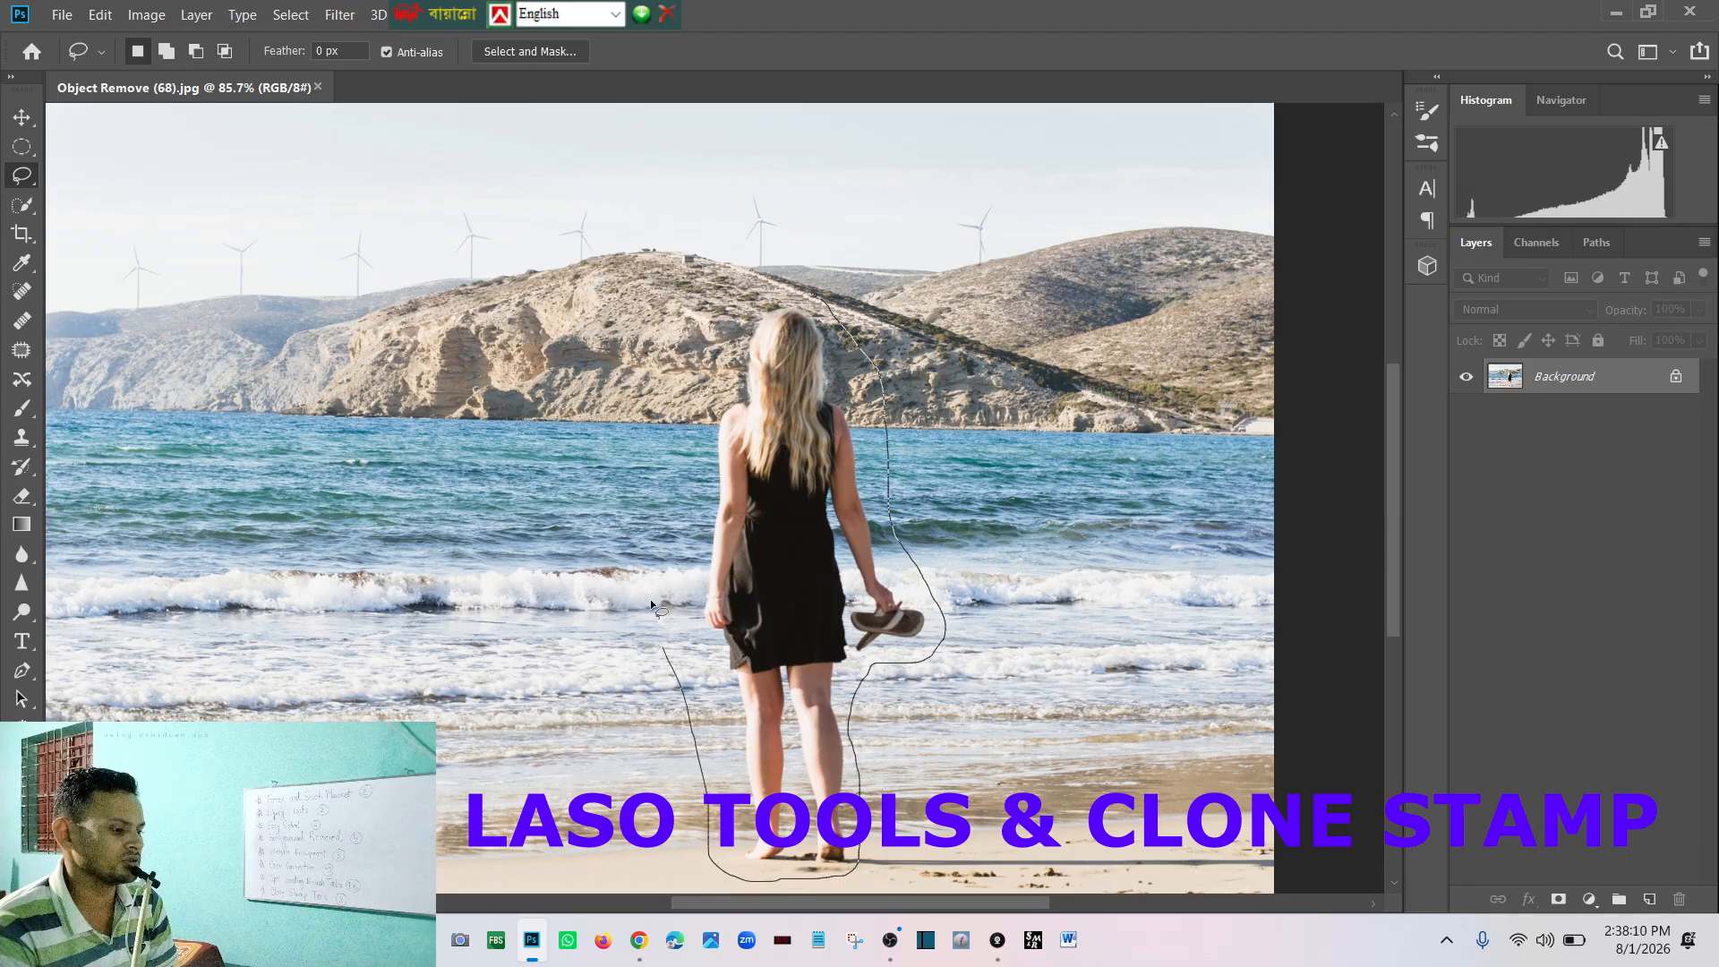
mouse_move(677, 447)
left_mouse_down()
mouse_move(731, 292)
mouse_move(828, 300)
left_mouse_up()
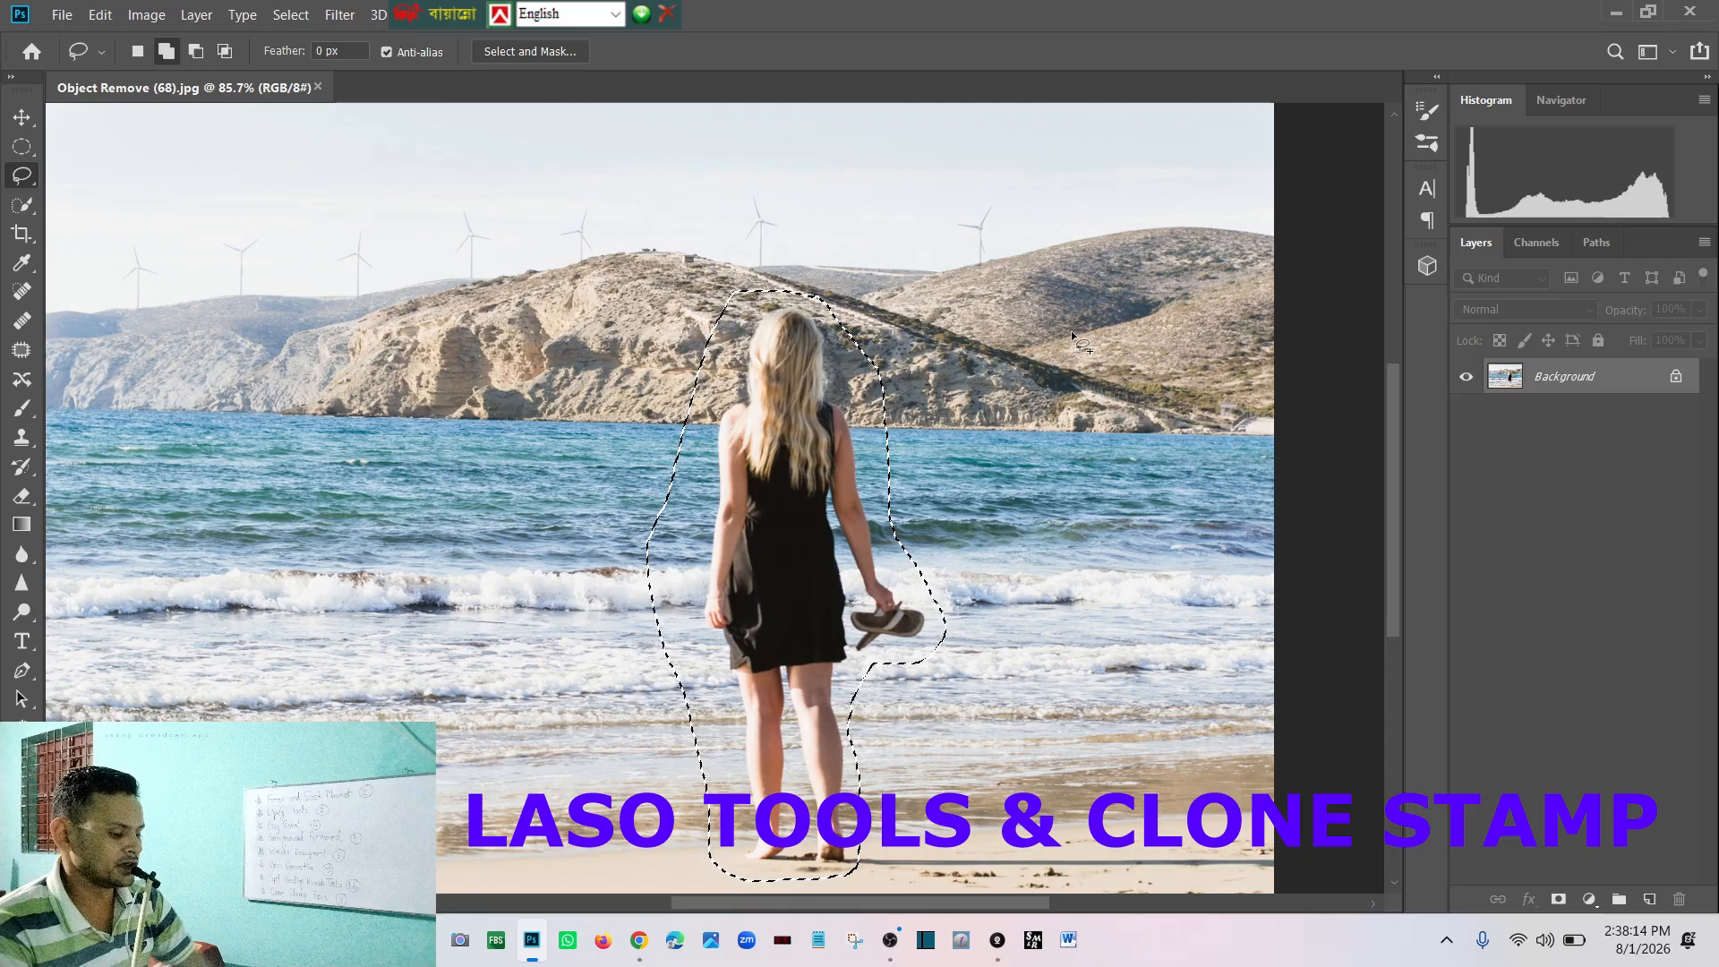
Step: Replace the selected woman with a Content-Aware fill and clear the selection
key("shift+F5")
left_click(1028, 232)
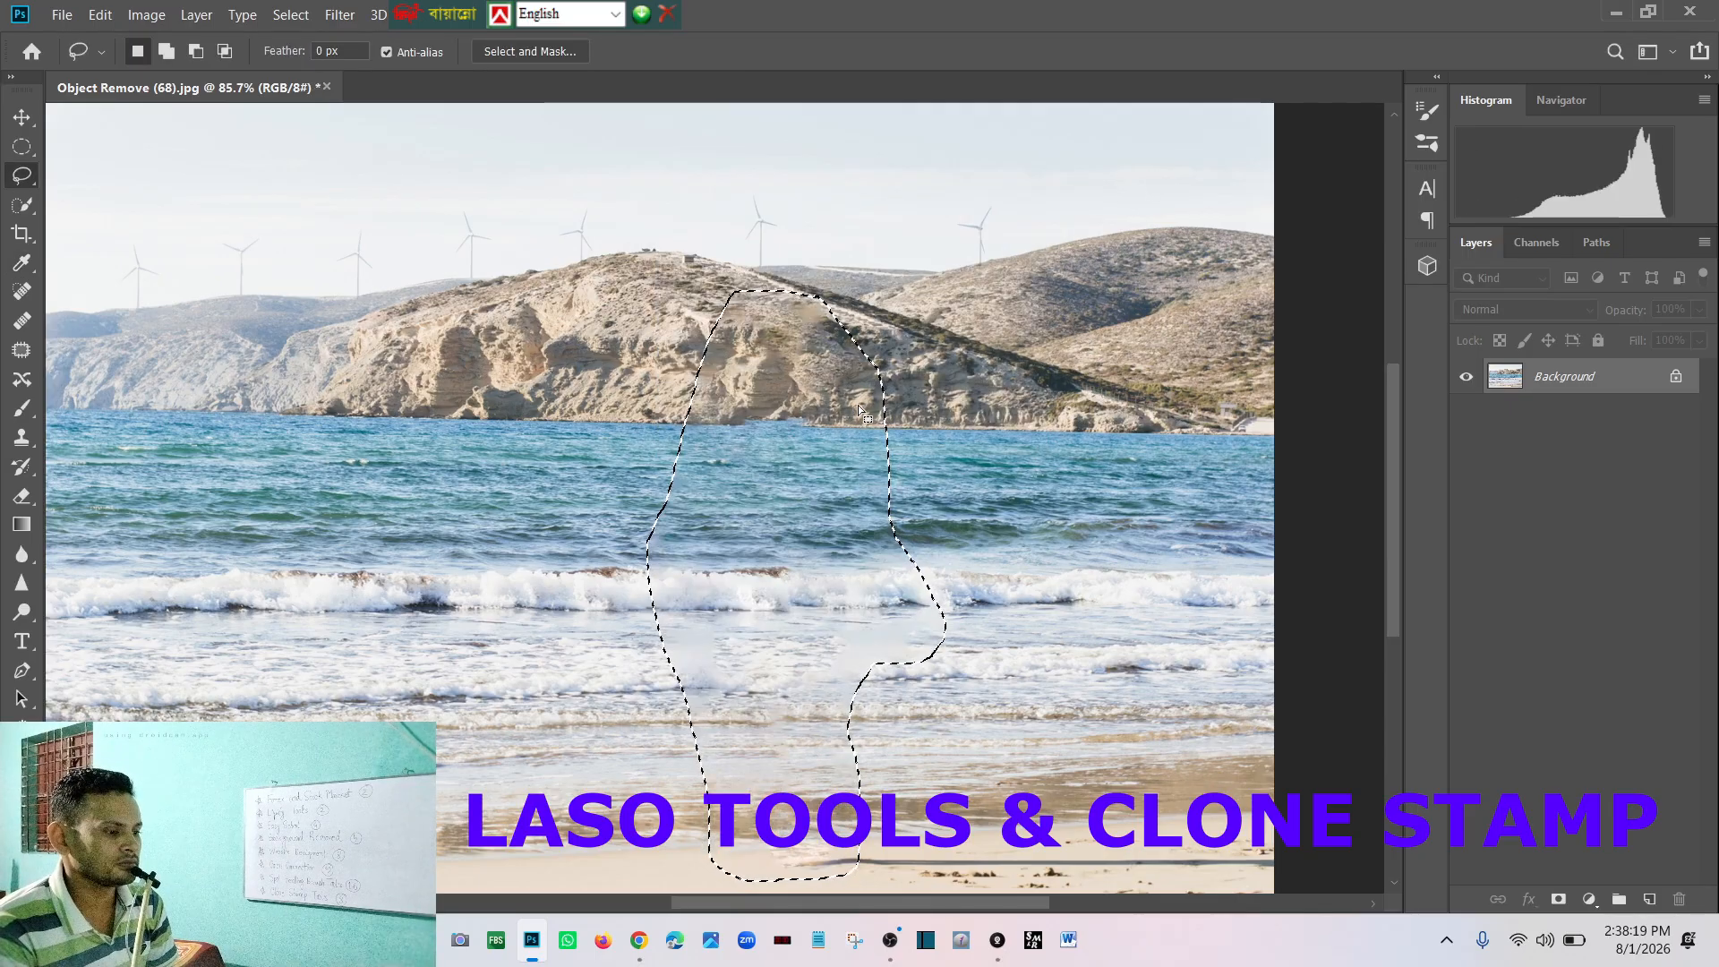
key("ctrl+d")
scroll(1003, 734, "down", 1)
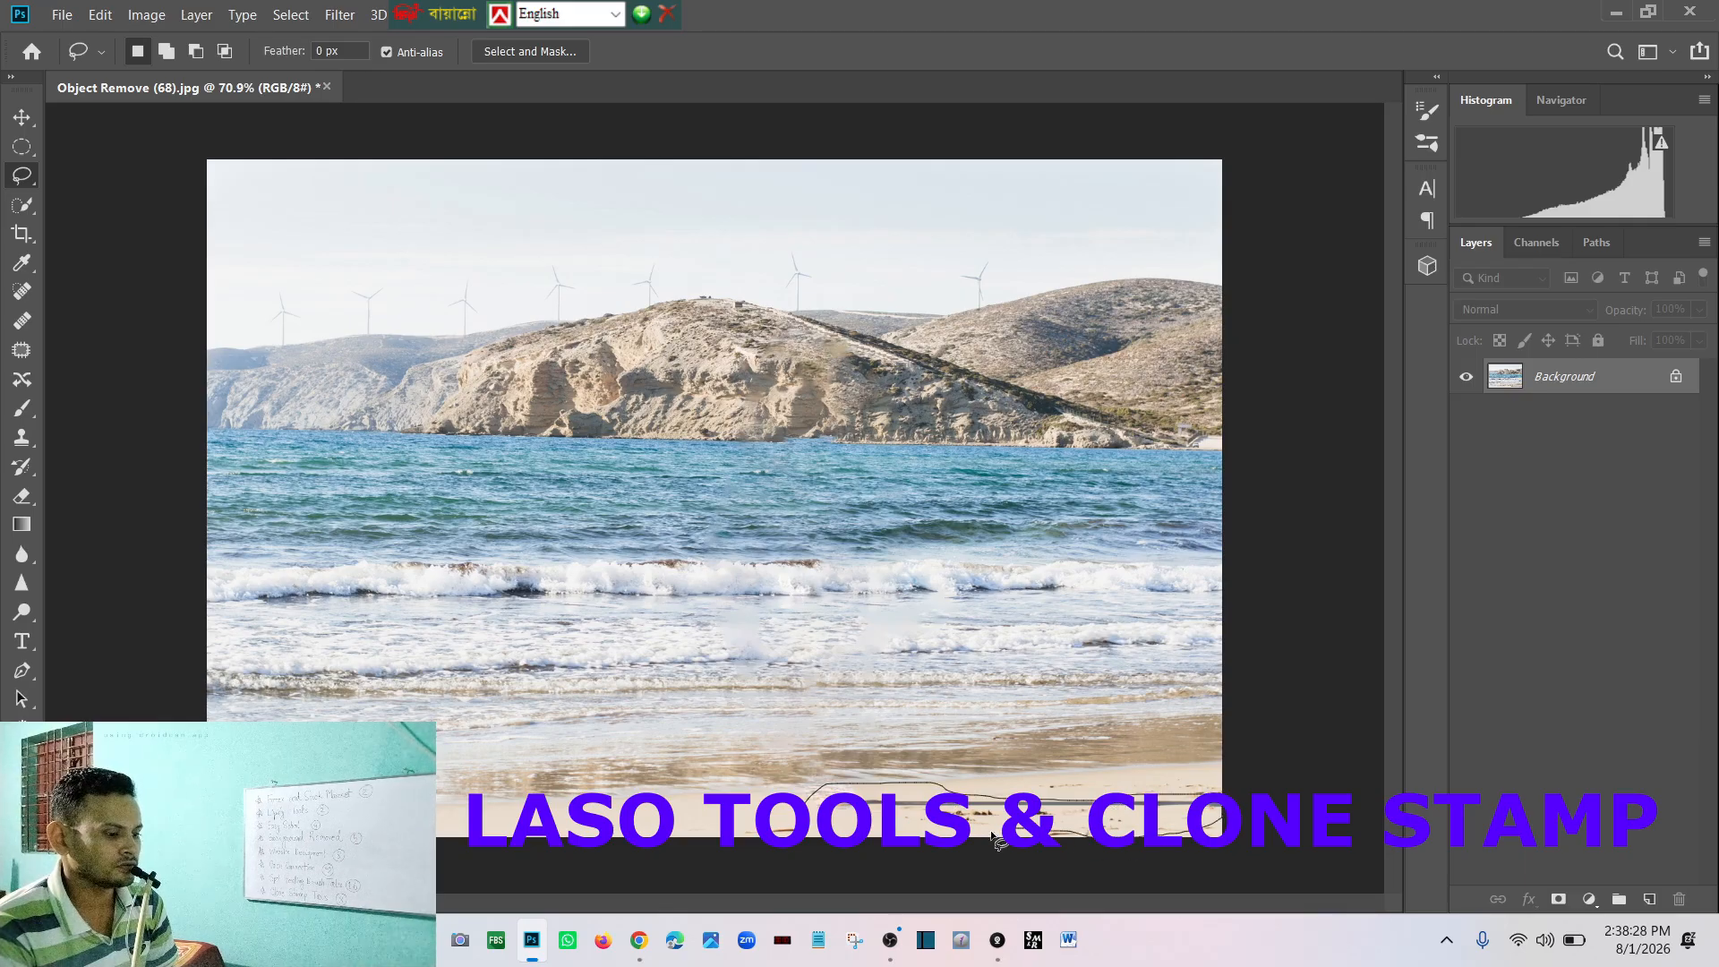
Step: Lasso the shadow and dark marks on the foreground sand, replace them with a Content-Aware fill, and deselect
left_click_drag(813, 811, 807, 804)
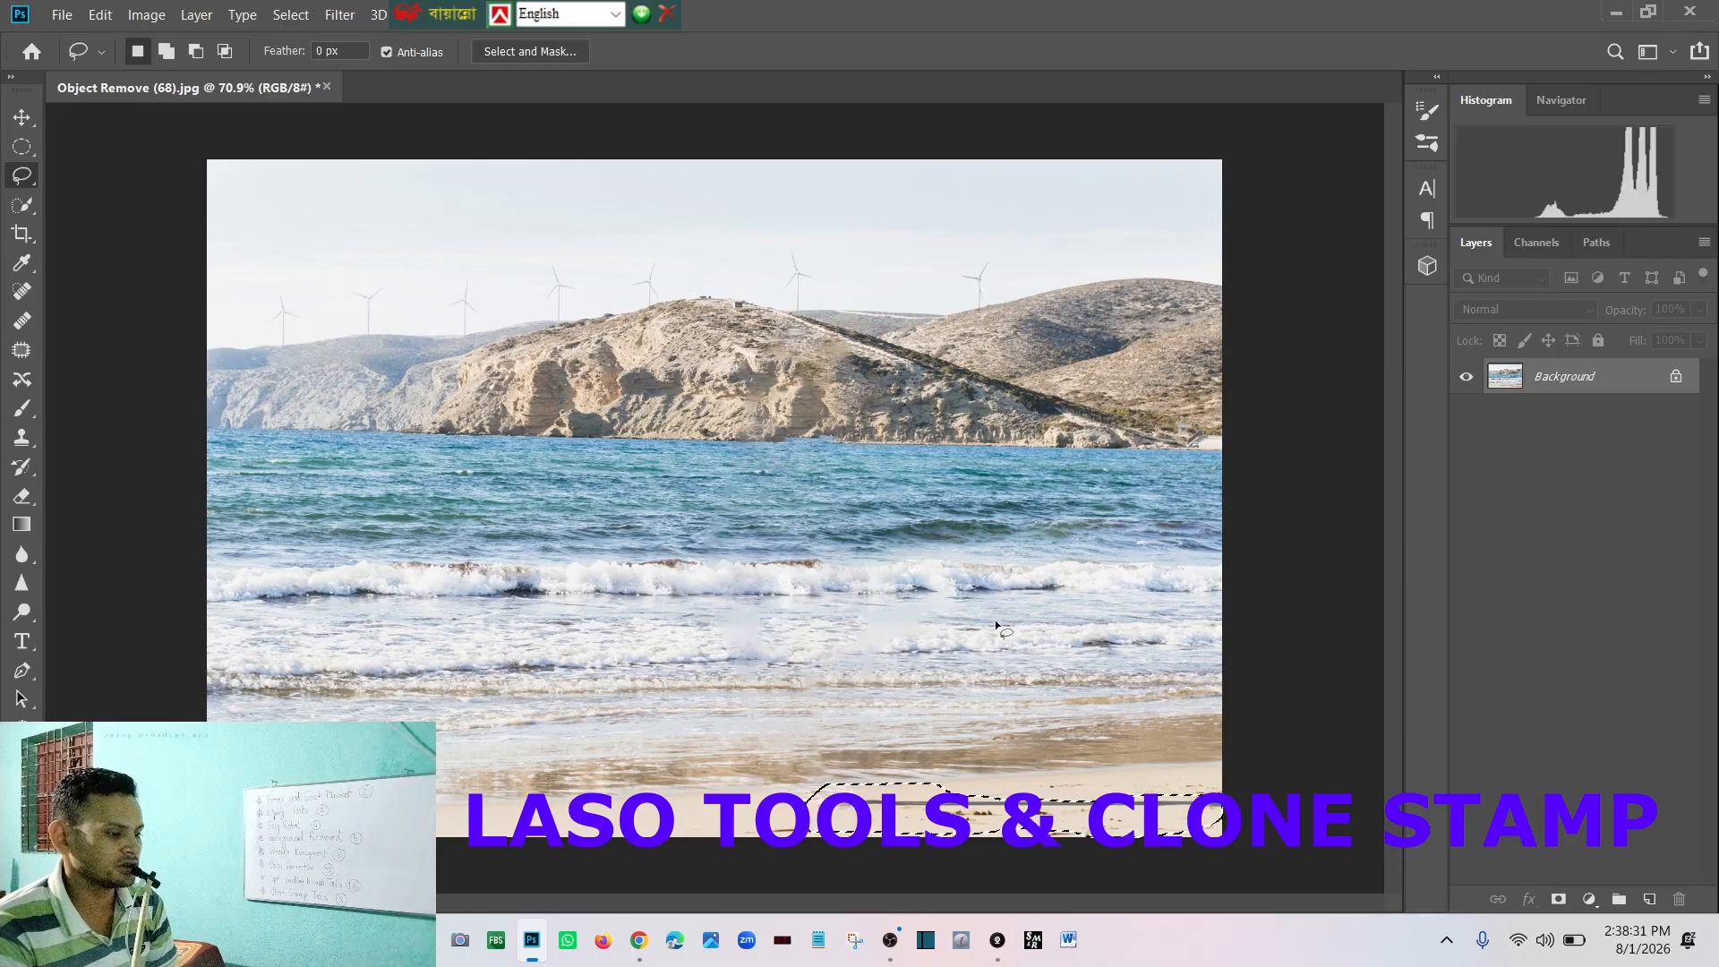
key("shift+BackSpace")
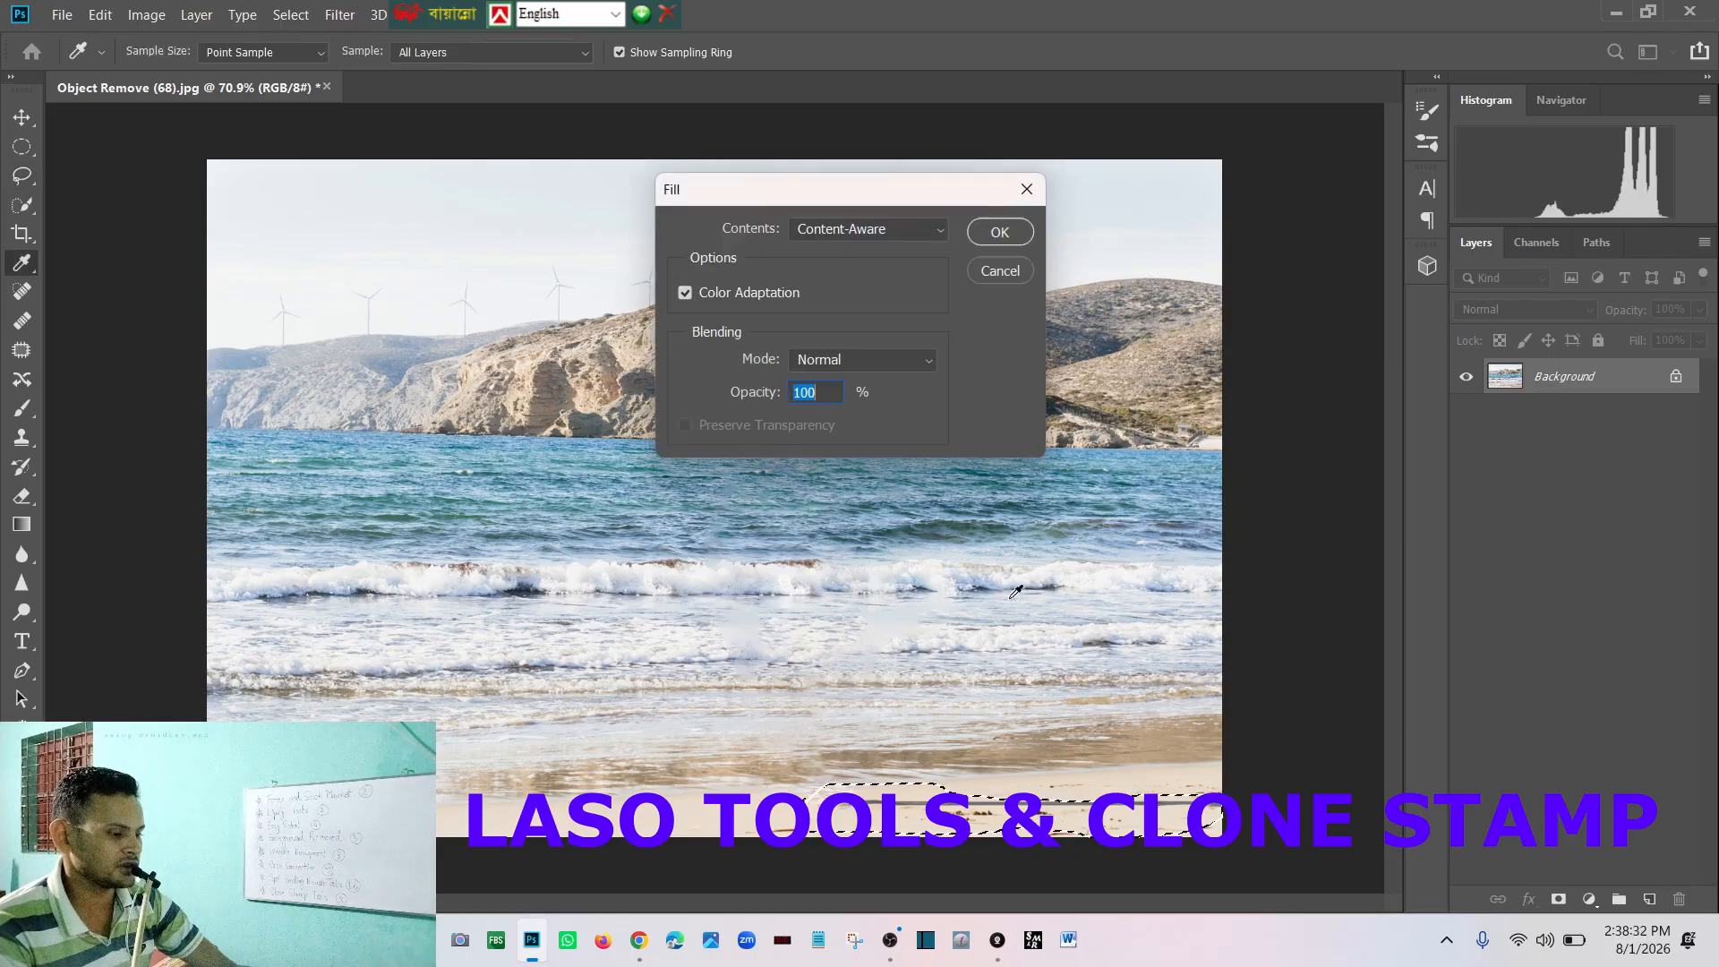
left_click(996, 234)
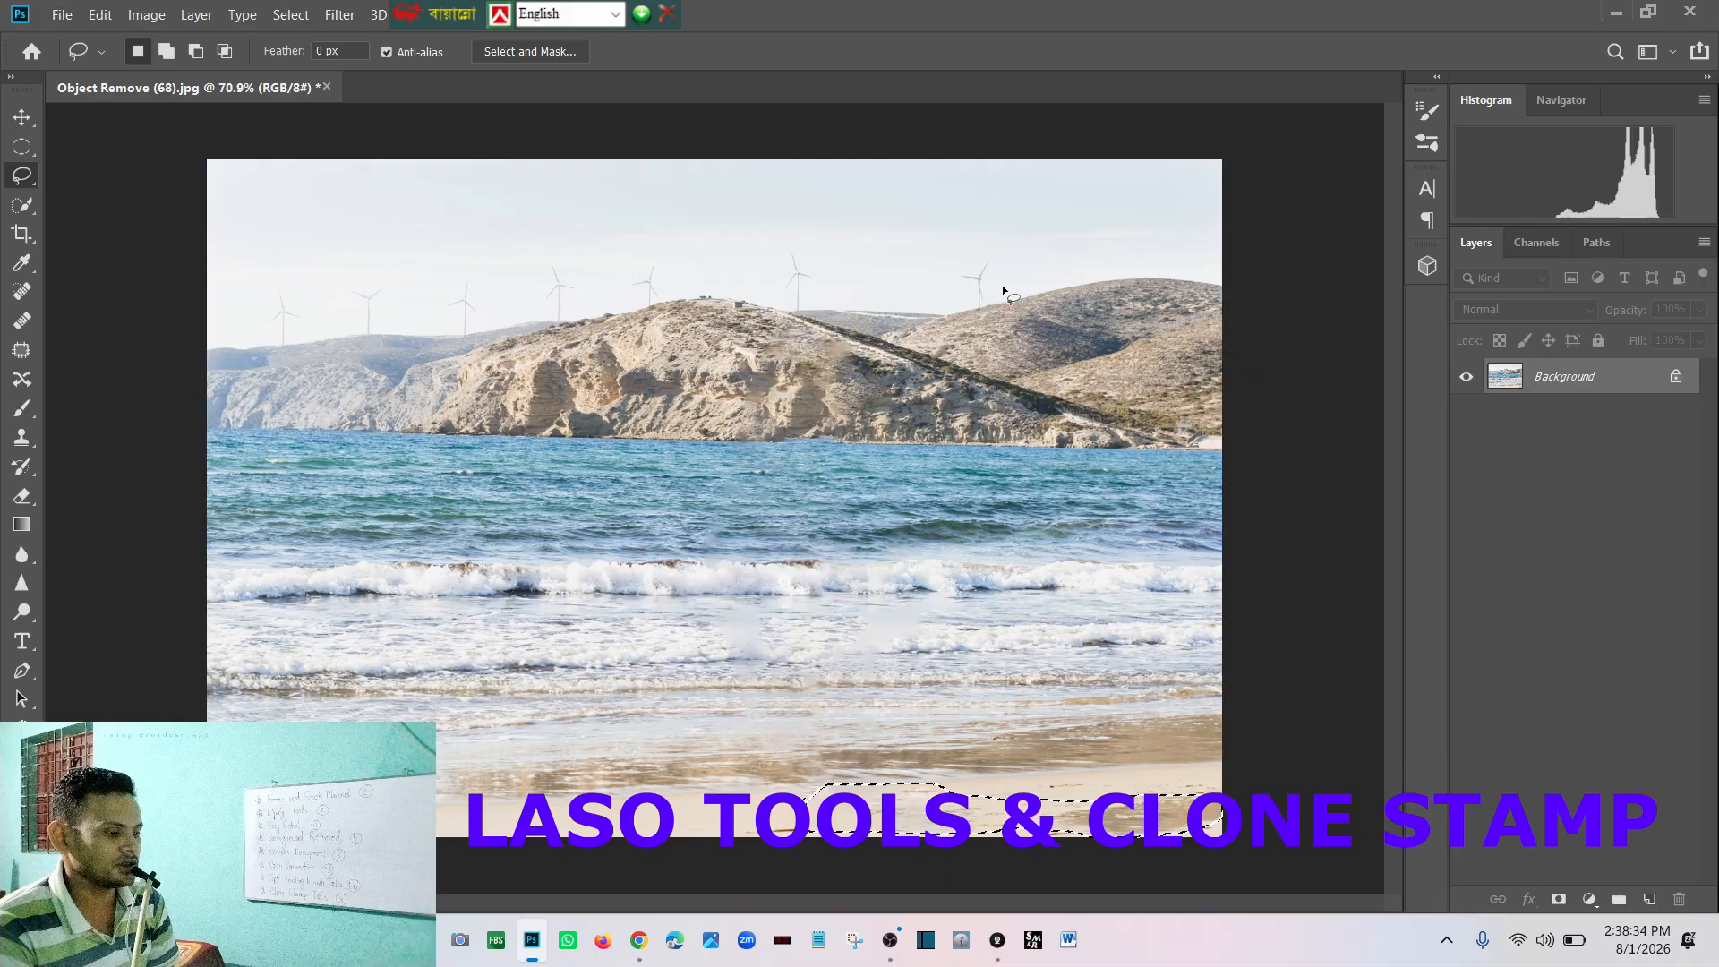
key("ctrl+d")
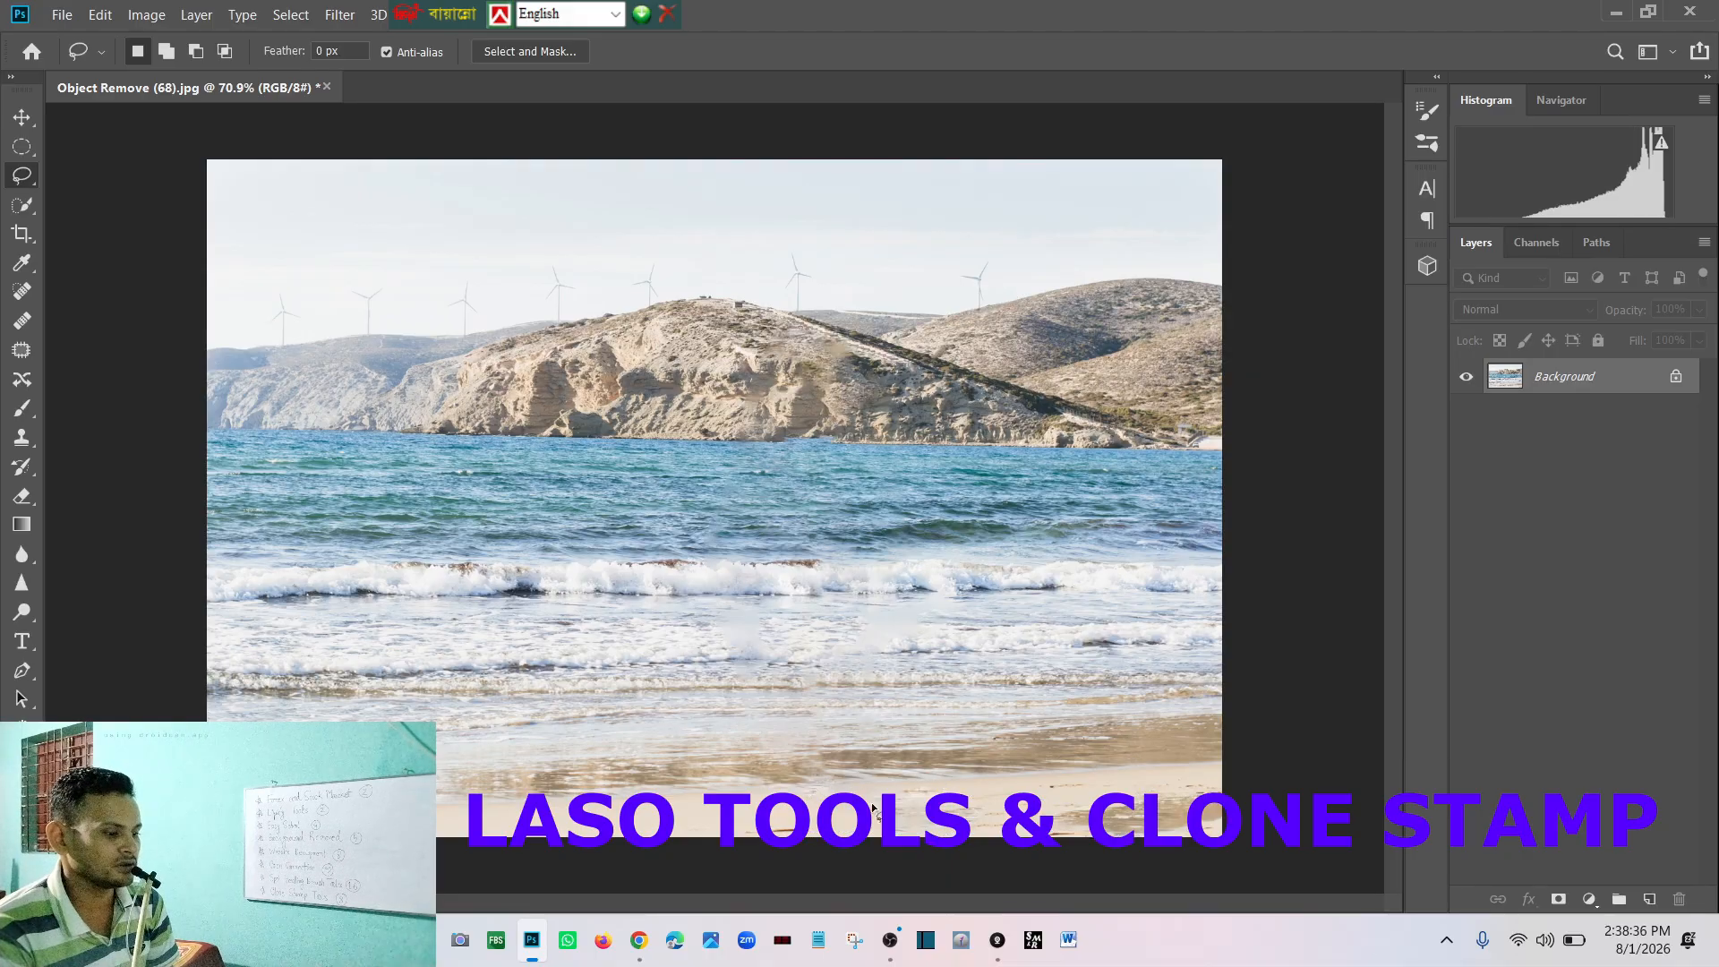
Step: Lasso the remaining small dark mark on the foreground sand and remove it with a Content-Aware fill
scroll(749, 847, "up", 5)
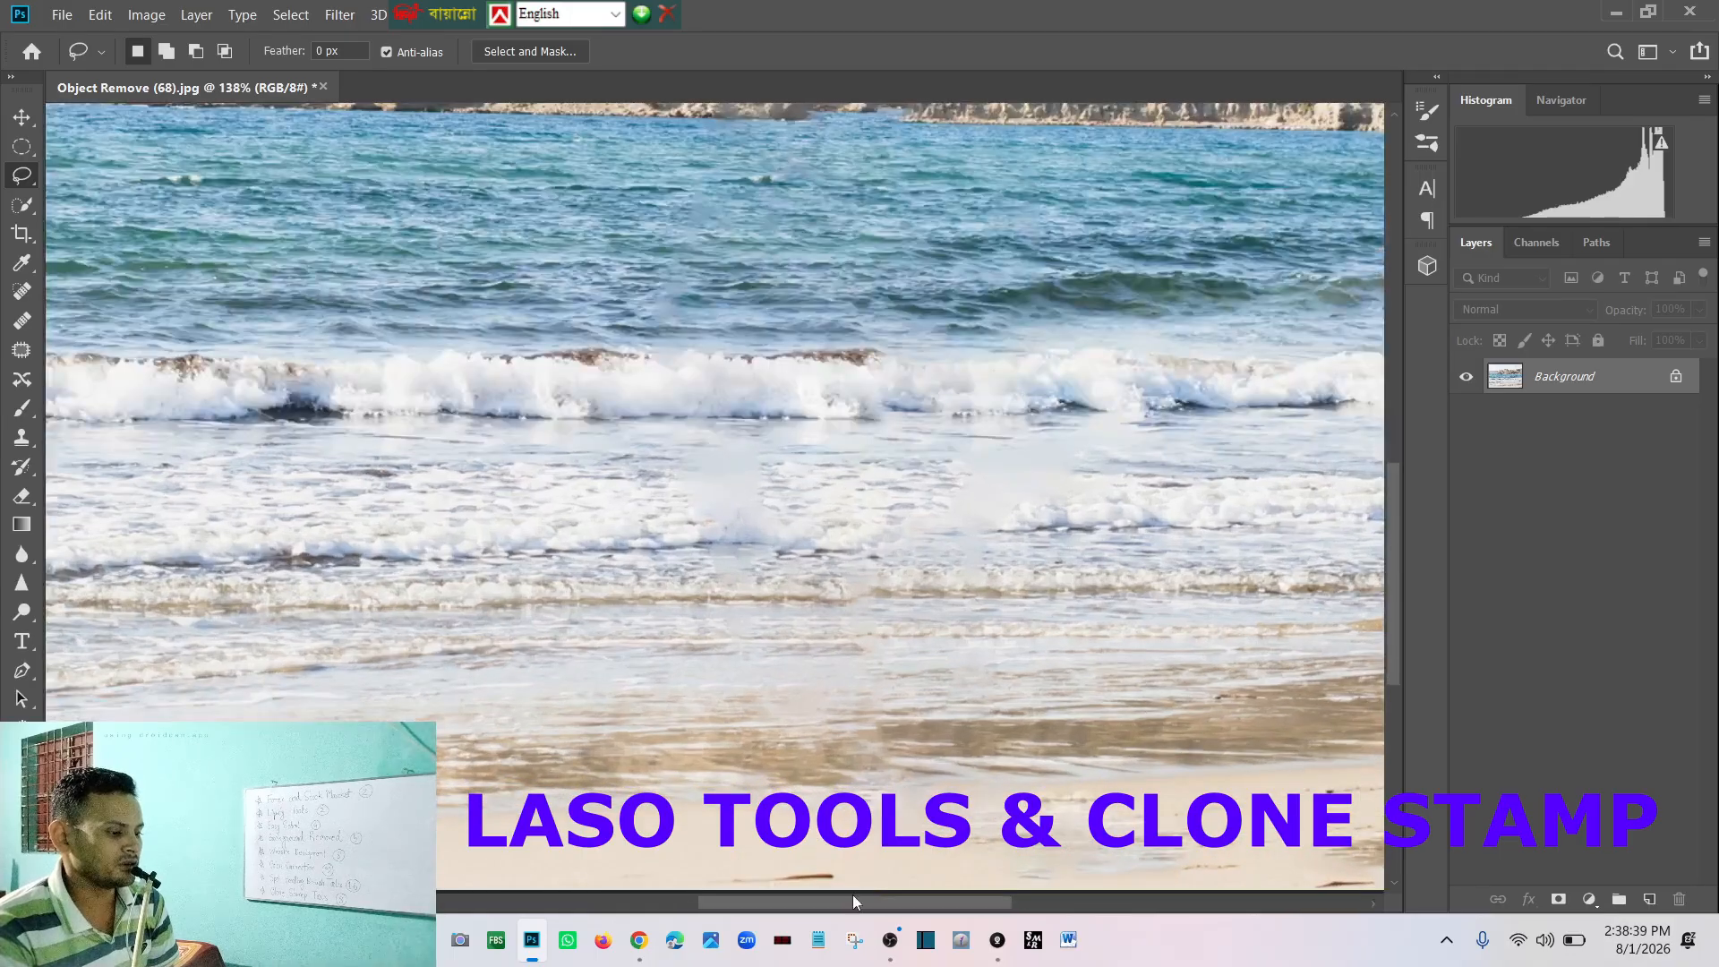
mouse_move(768, 891)
left_mouse_down()
mouse_move(841, 847)
mouse_move(863, 883)
left_mouse_up()
key("shift+F5")
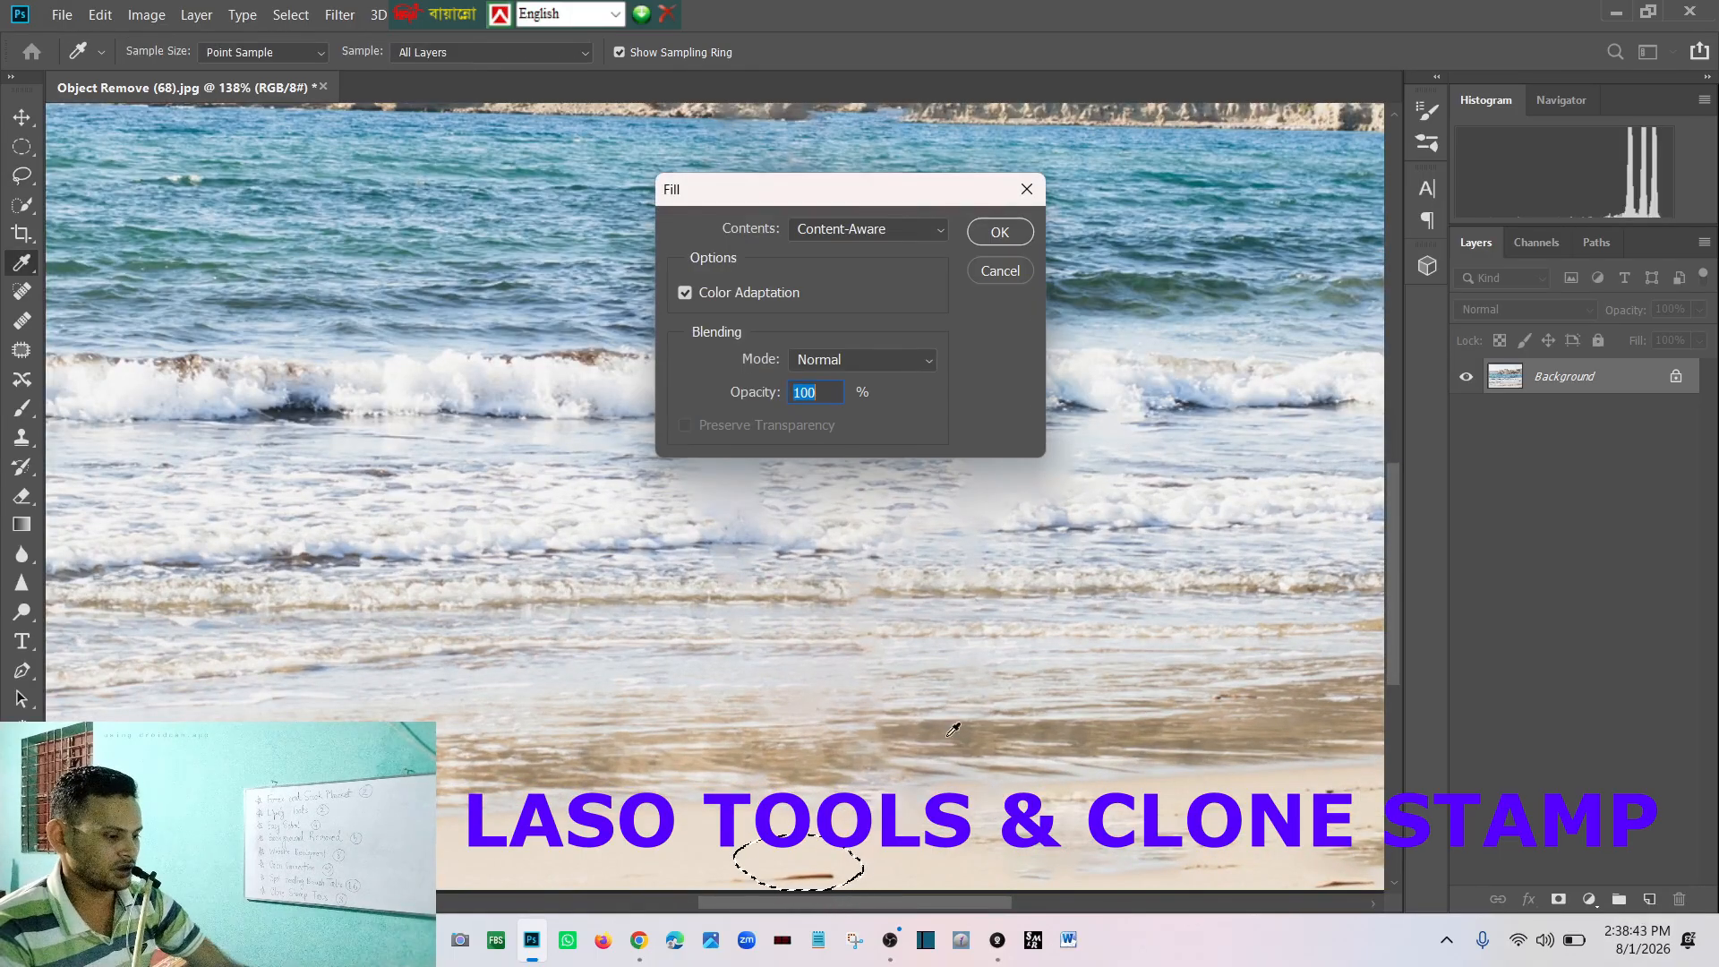
left_click(1001, 233)
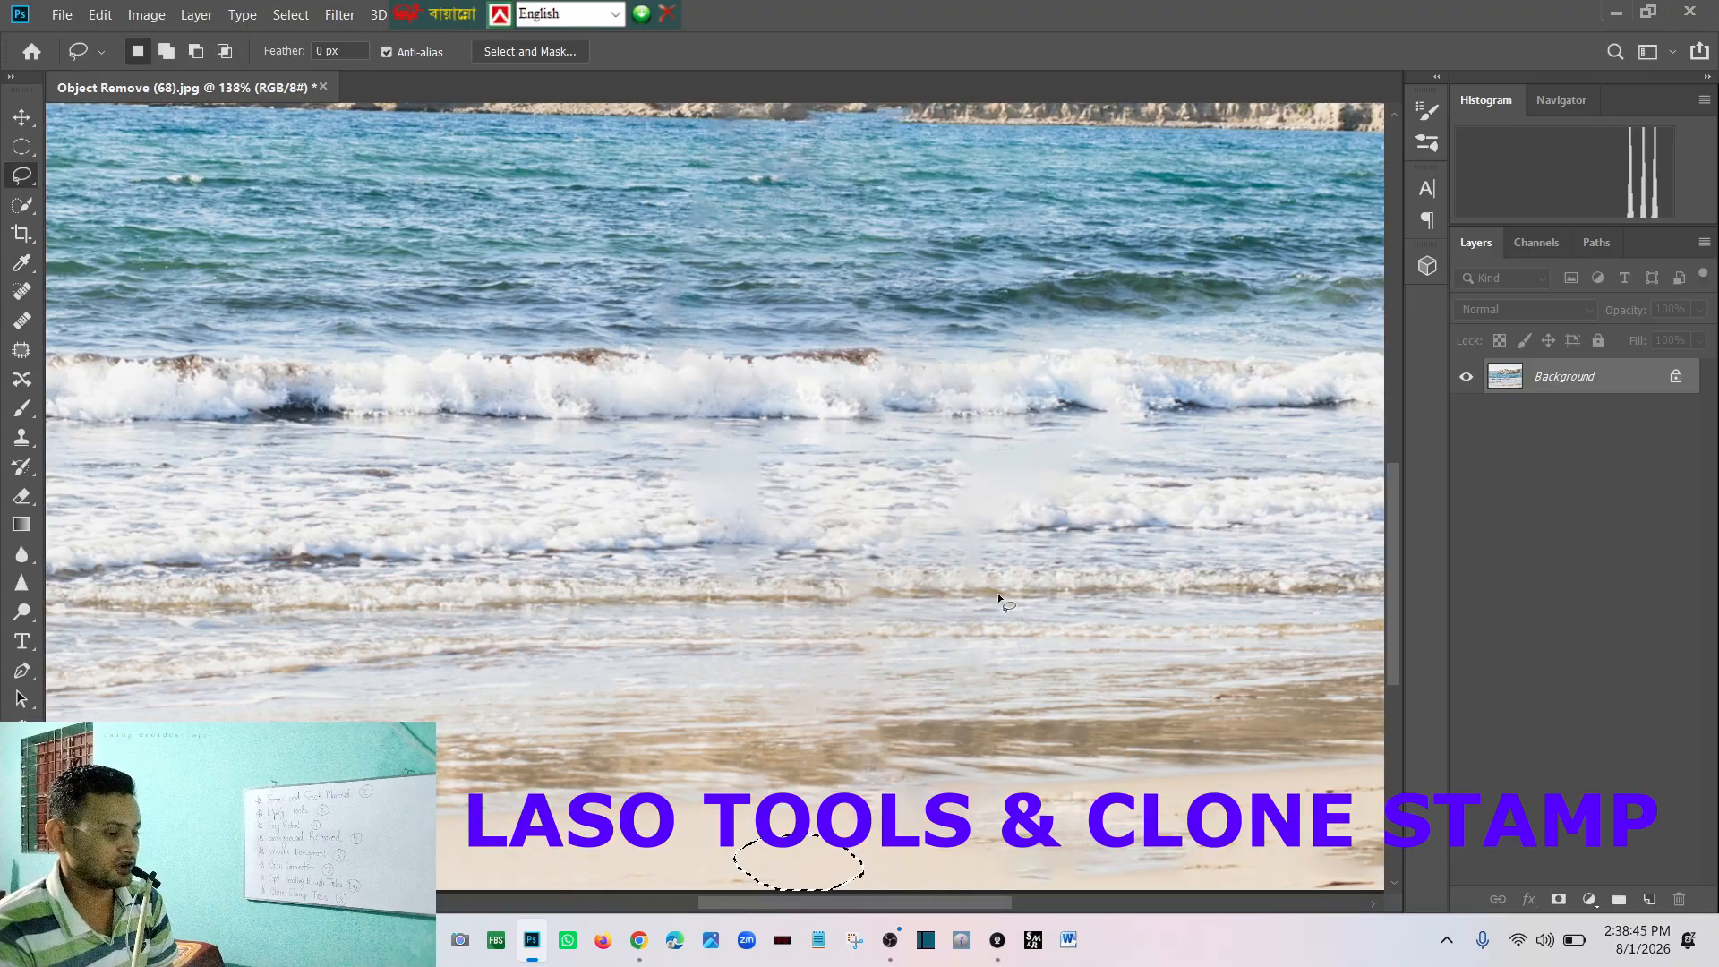
key("ctrl+0")
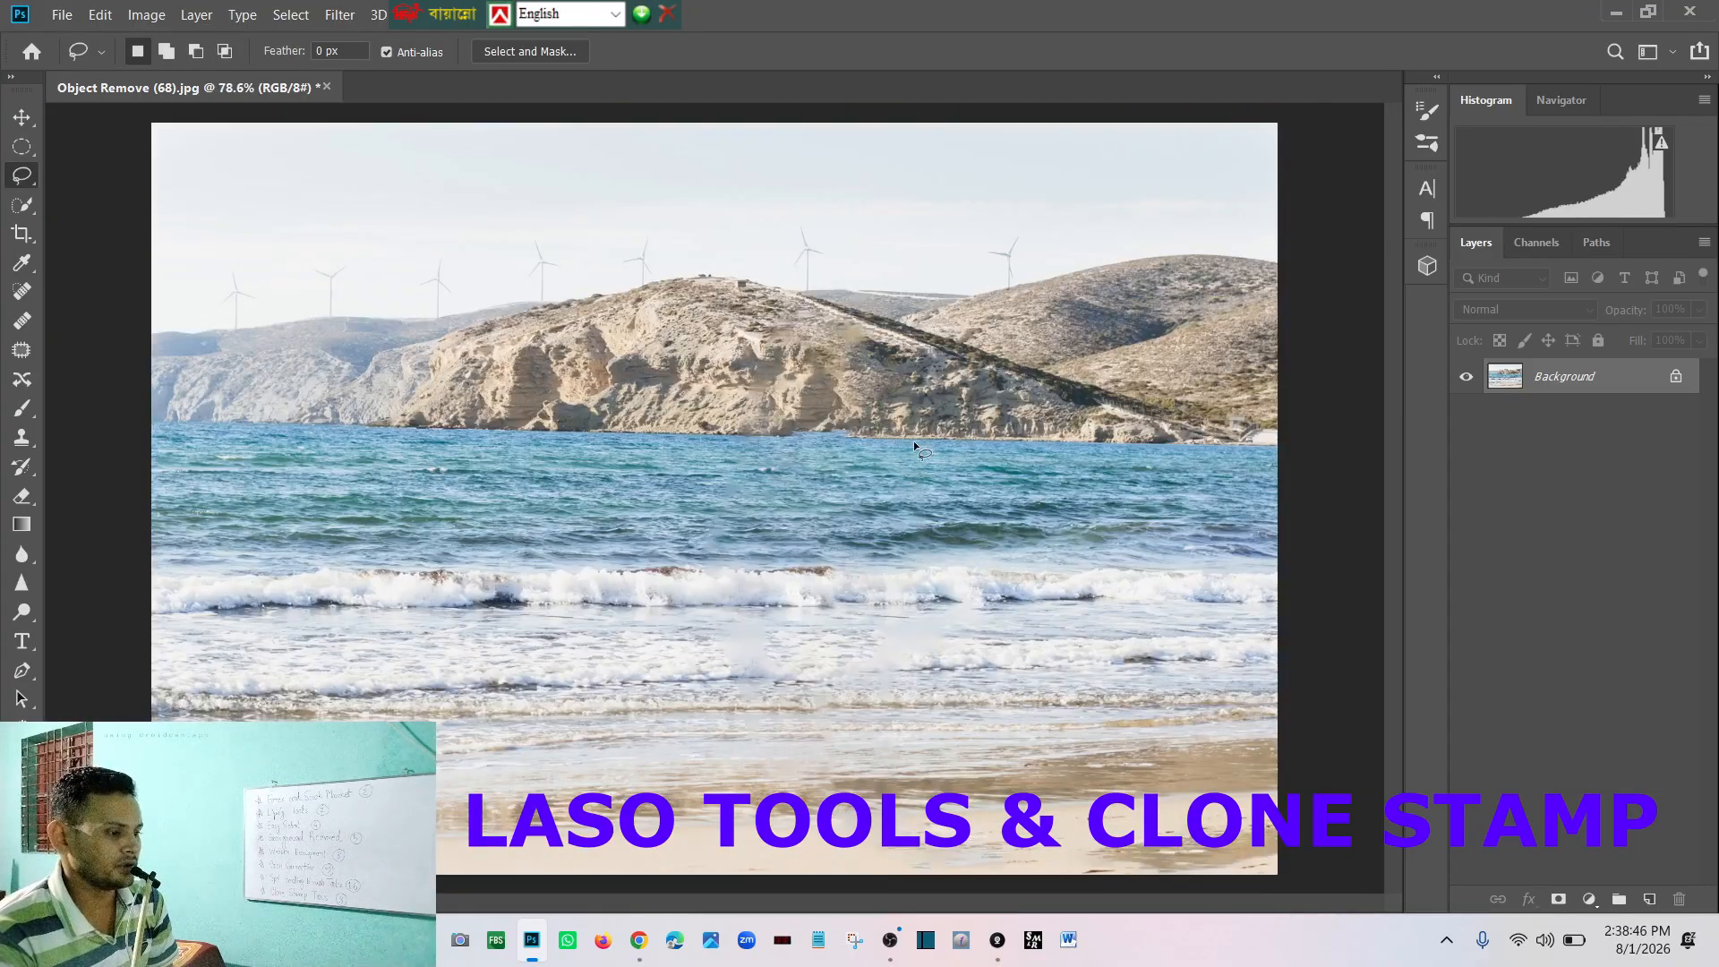
Step: Straighten the notched shoreline at the cliff base by cloning nearby rock over it, using a 20 px Clone Stamp brush
scroll(913, 443, "up", 5)
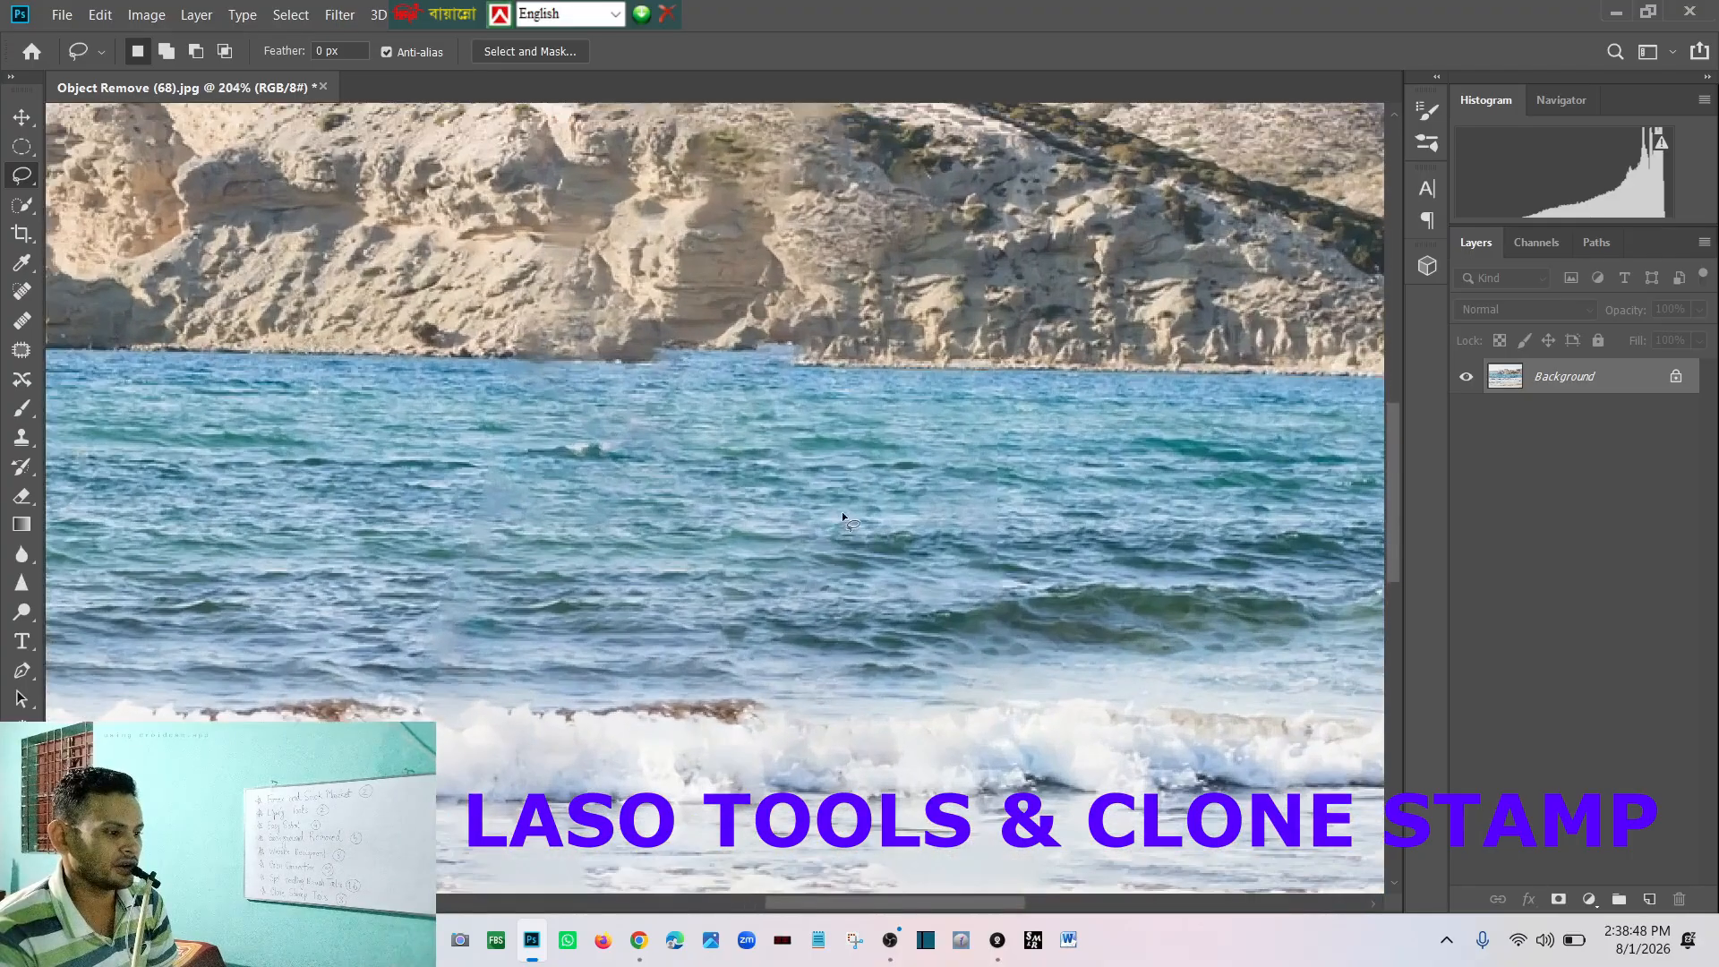
scroll(722, 433, "up", 4)
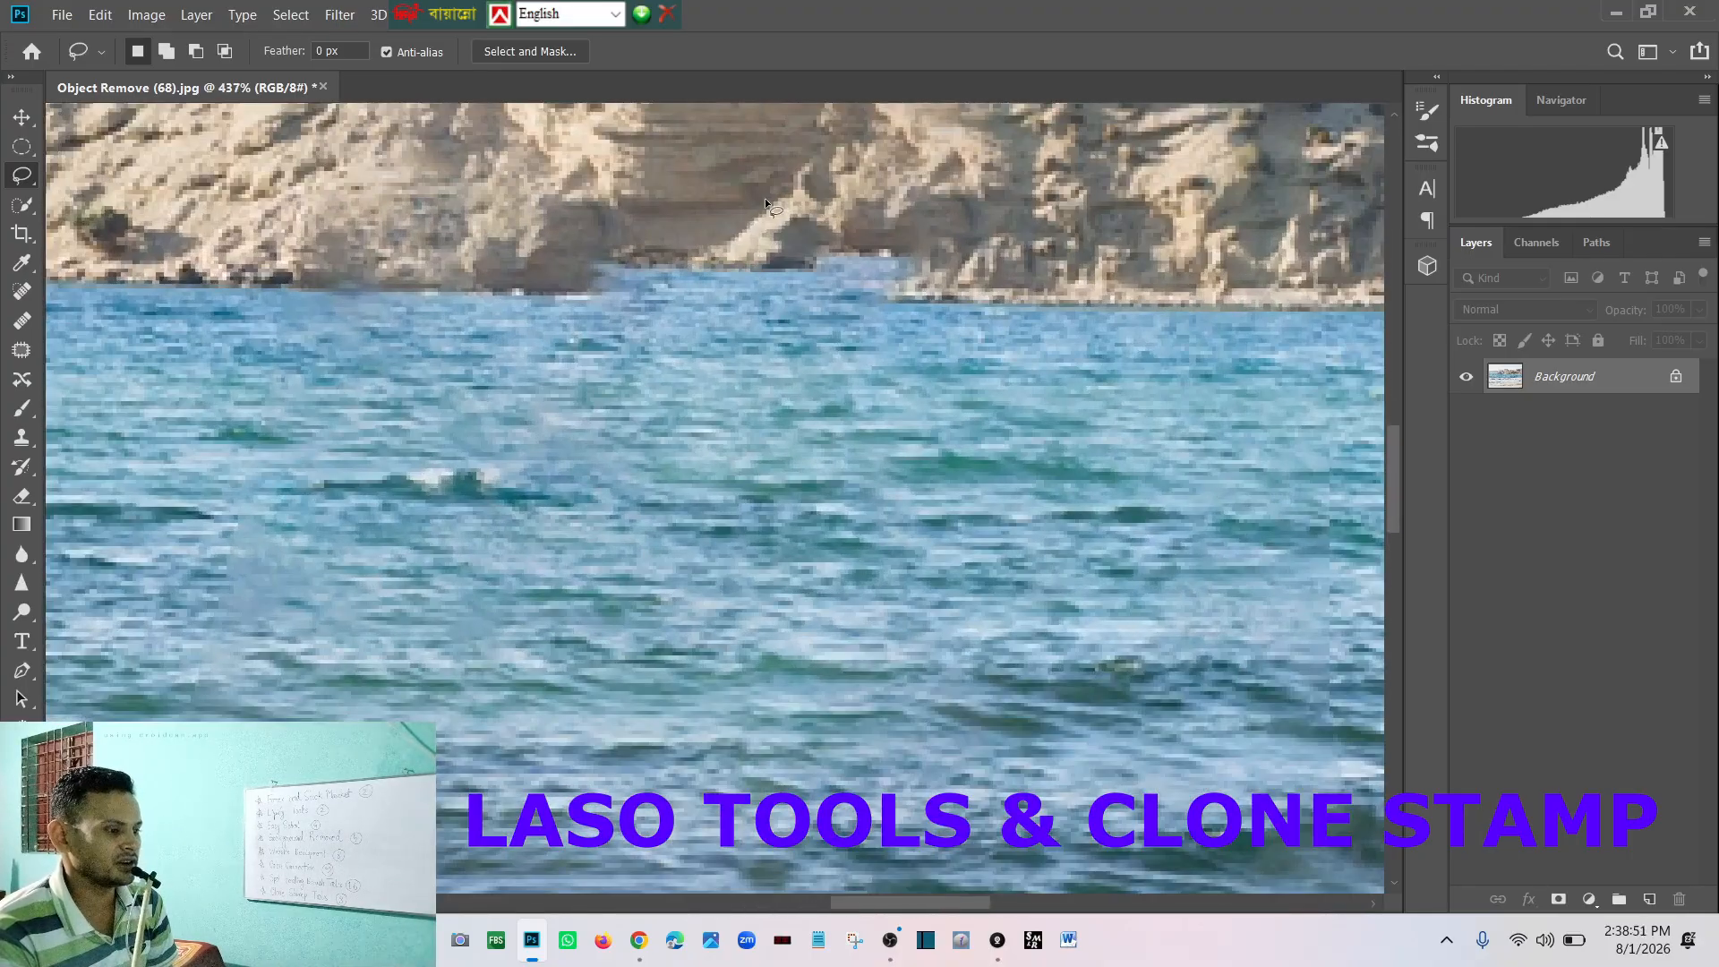
scroll(761, 200, "down", 2)
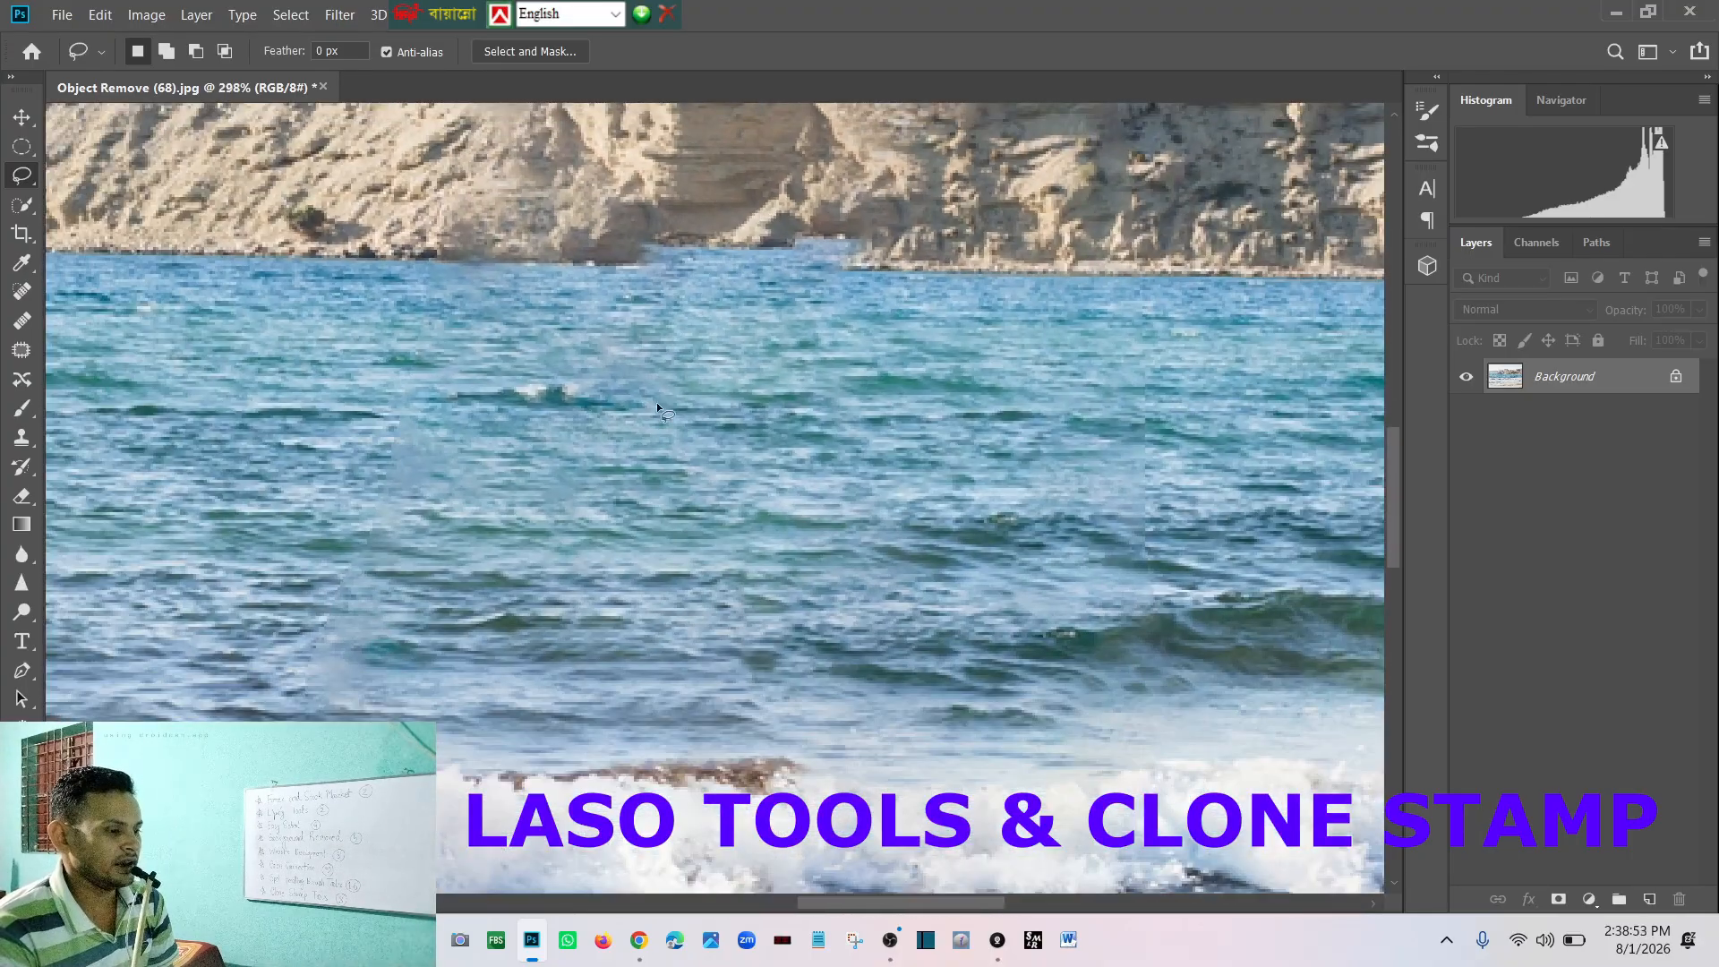
scroll(649, 382, "down", 3)
scroll(711, 196, "up", 4)
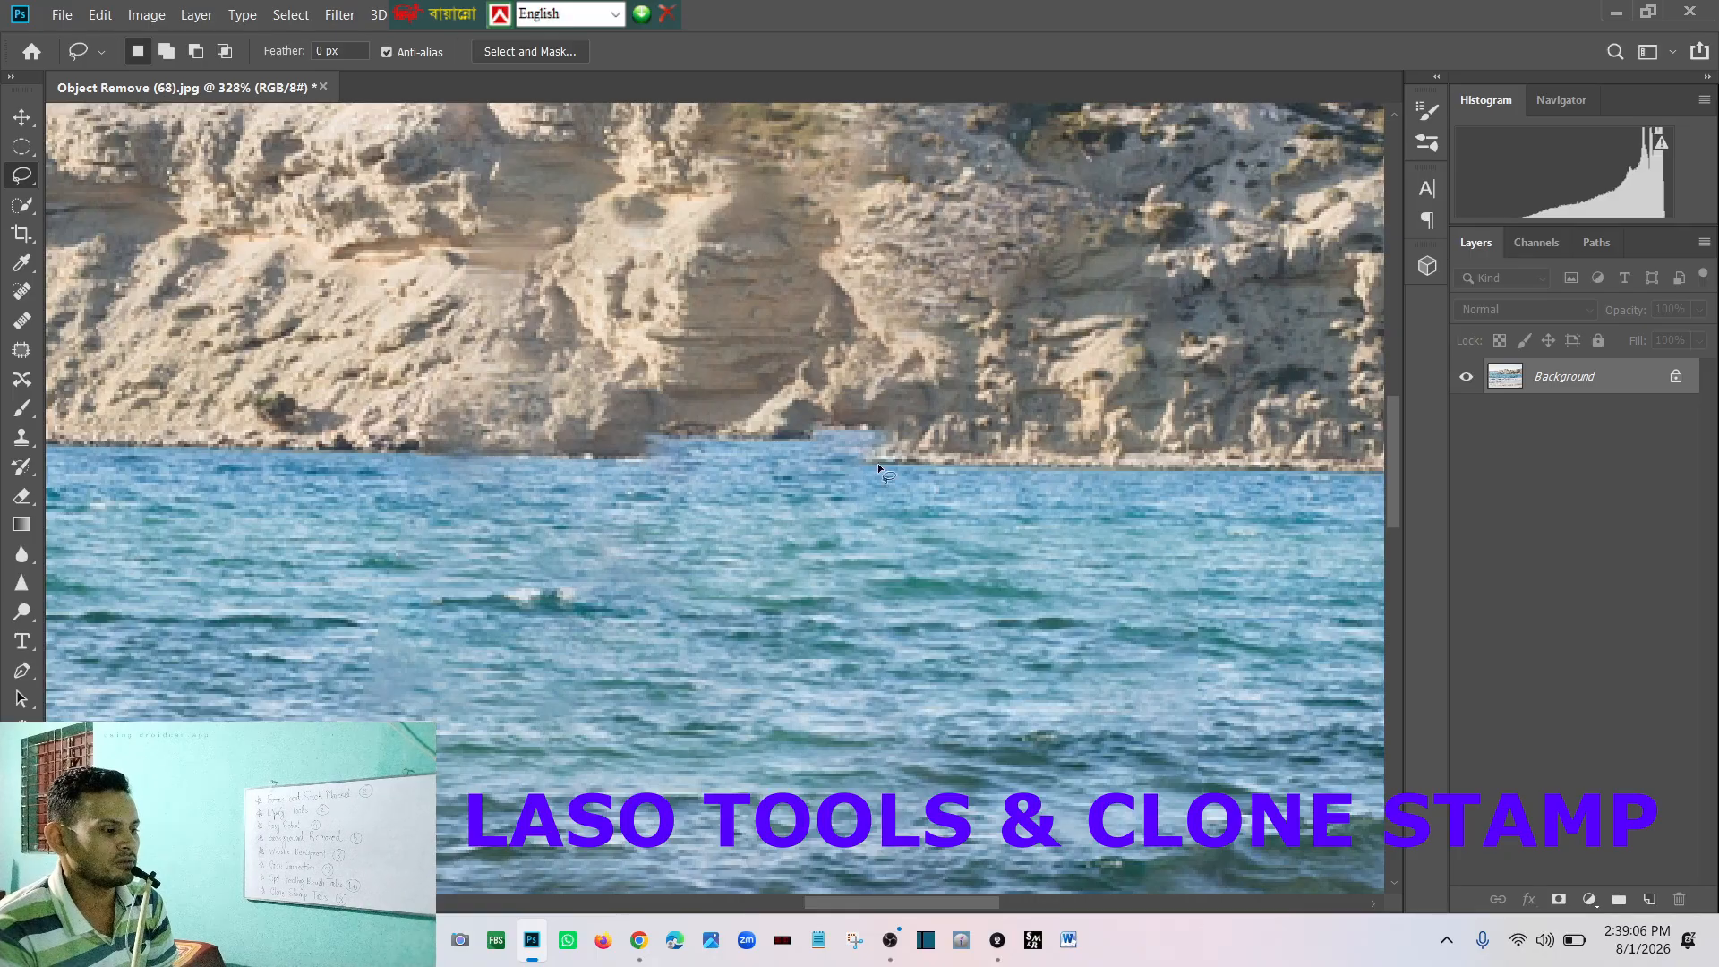
key("s")
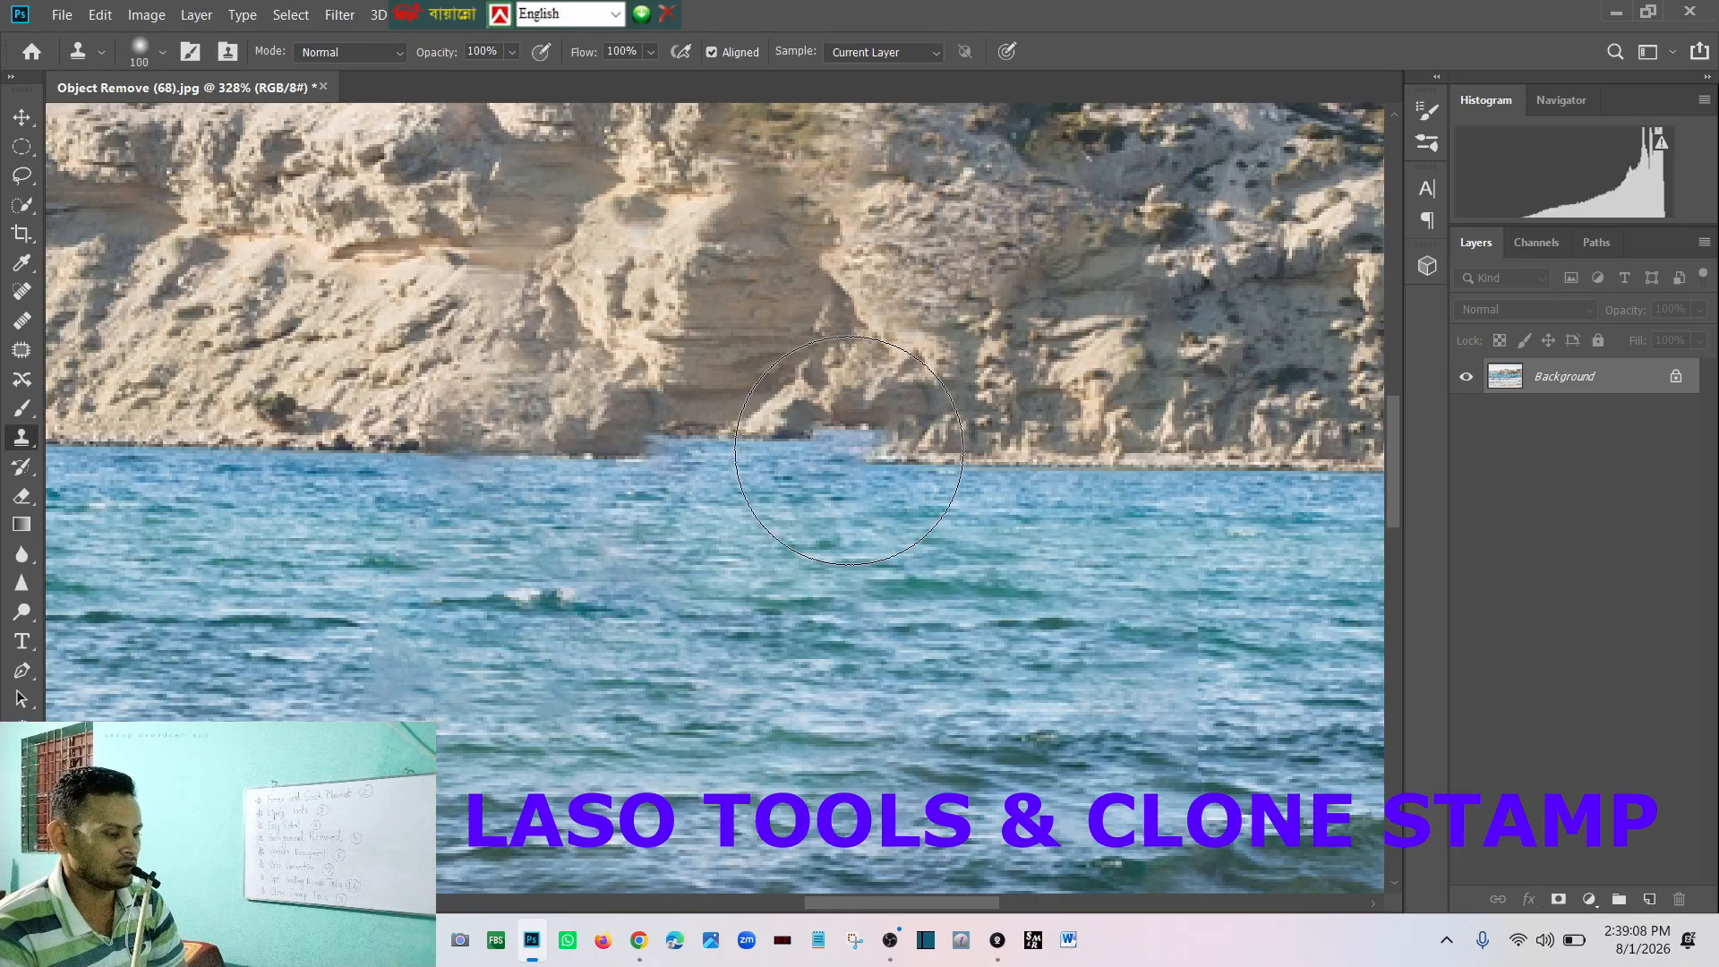
key("bracketleft")
key("bracketleft")
key("bracketleft")
key("bracketleft")
key("bracketleft")
key("bracketleft")
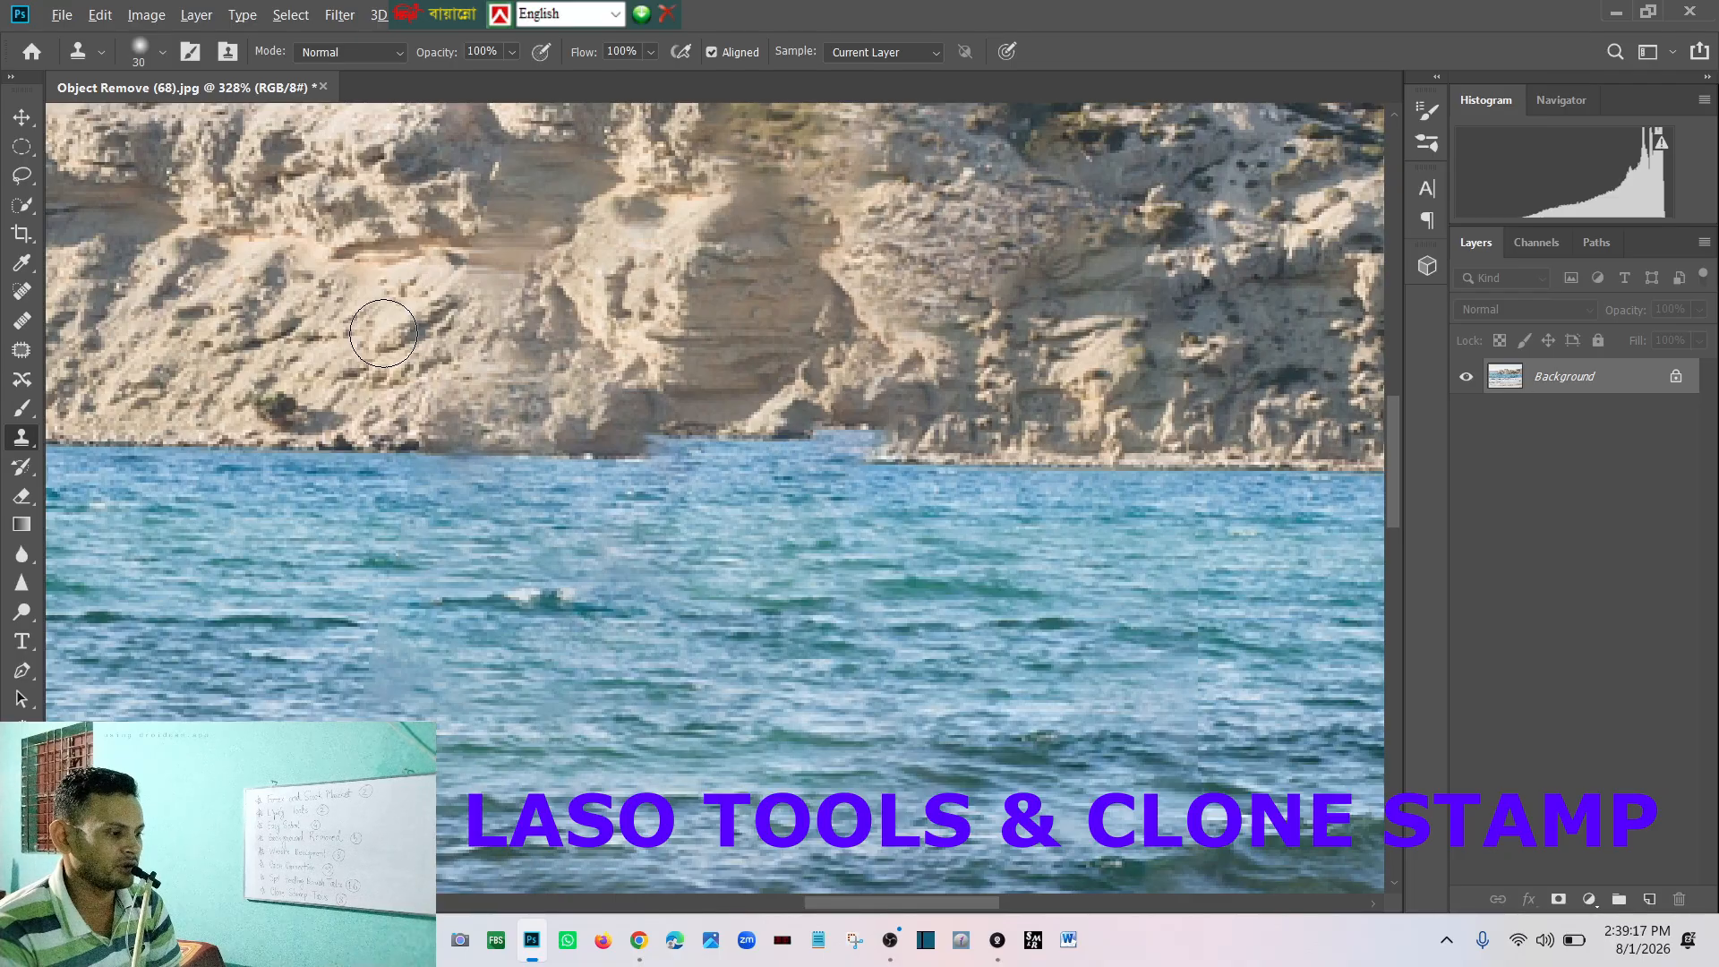
key("alt")
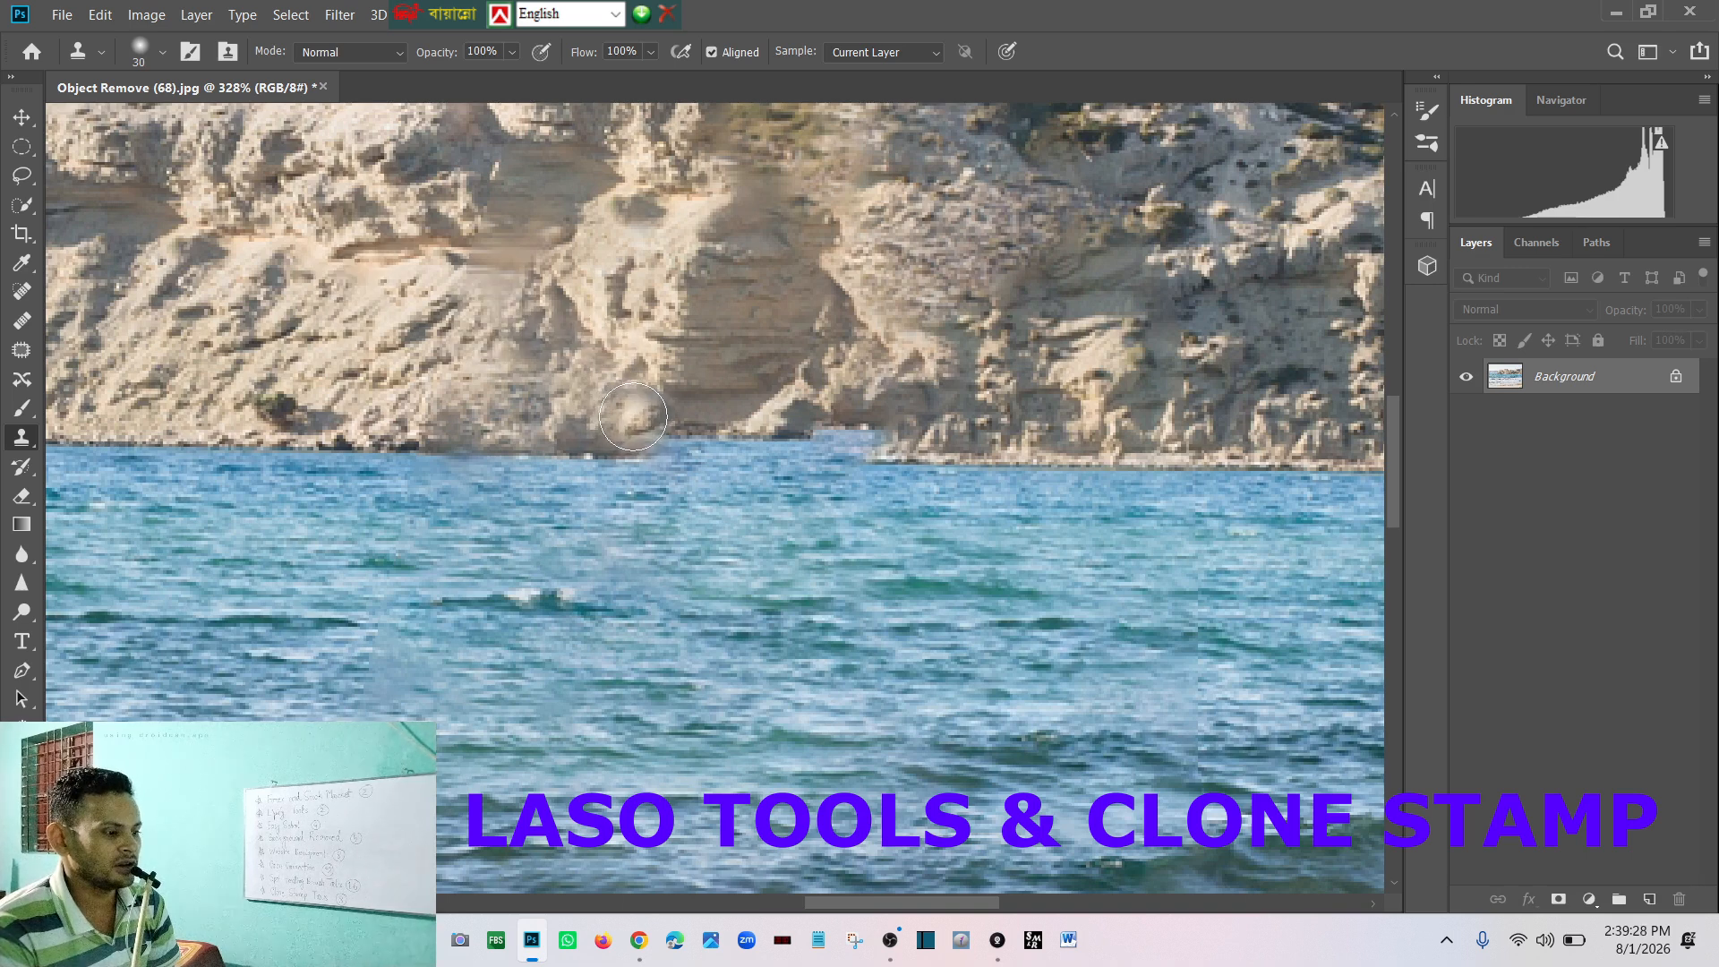
key("bracketleft")
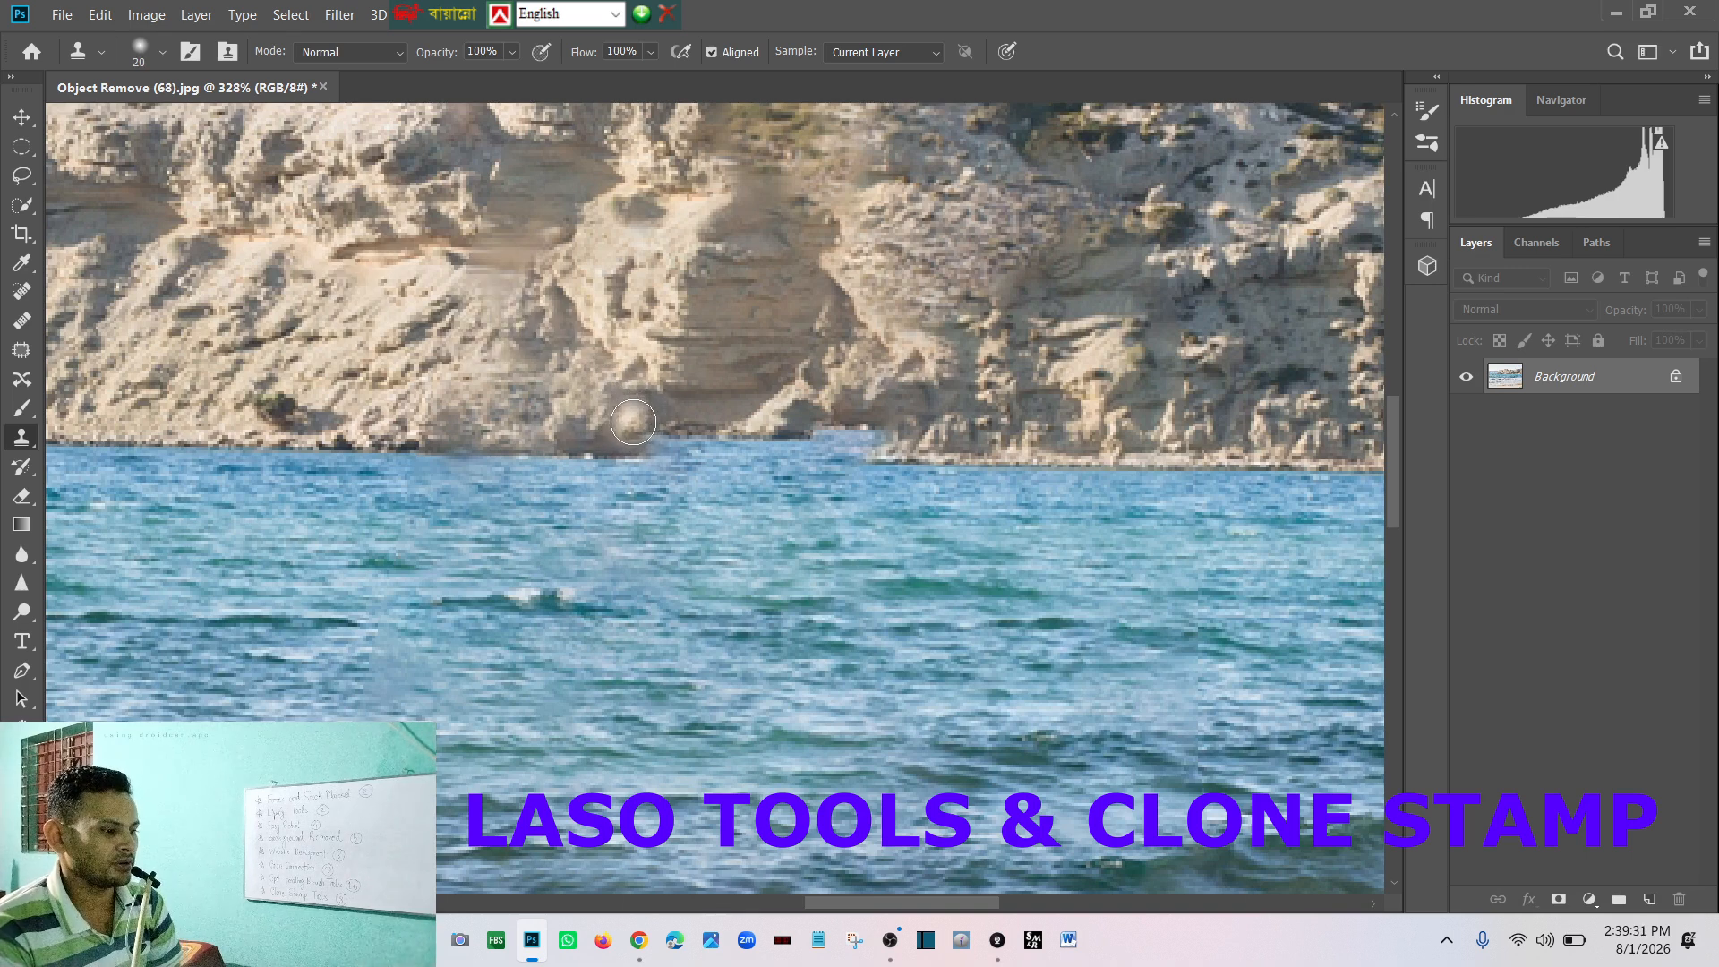
mouse_move(636, 433)
left_mouse_down()
mouse_move(885, 428)
mouse_move(622, 430)
mouse_move(653, 431)
left_mouse_up()
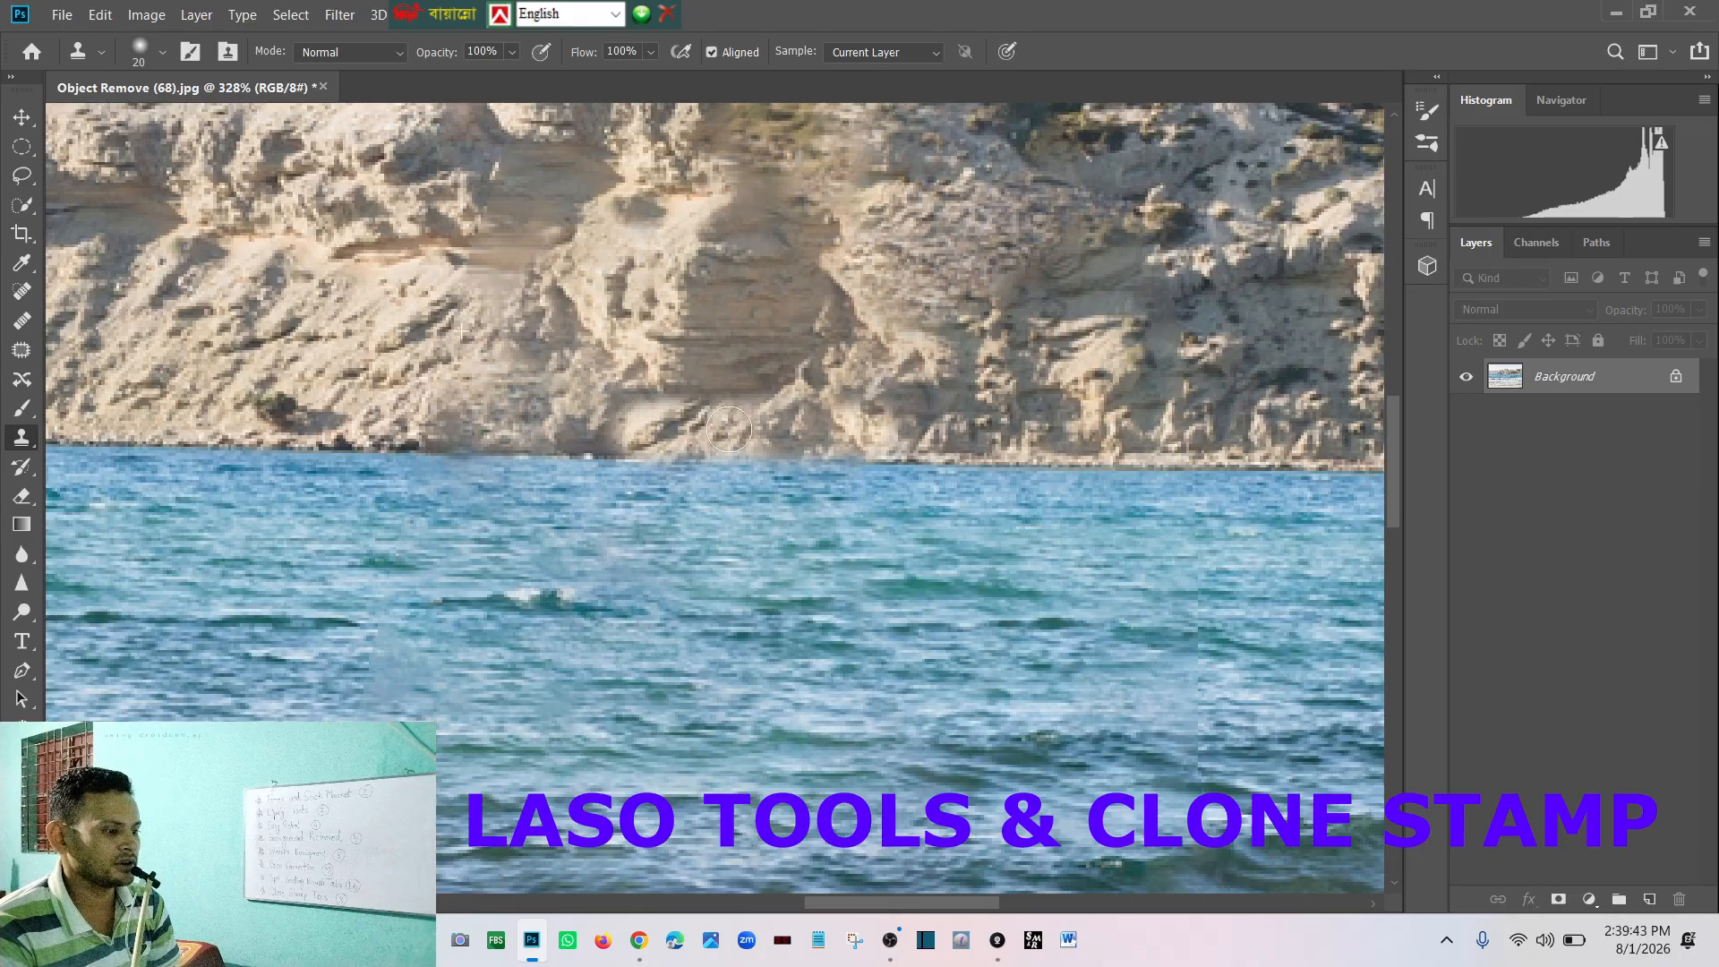
mouse_move(765, 429)
left_mouse_down()
mouse_move(880, 437)
mouse_move(768, 437)
left_mouse_up()
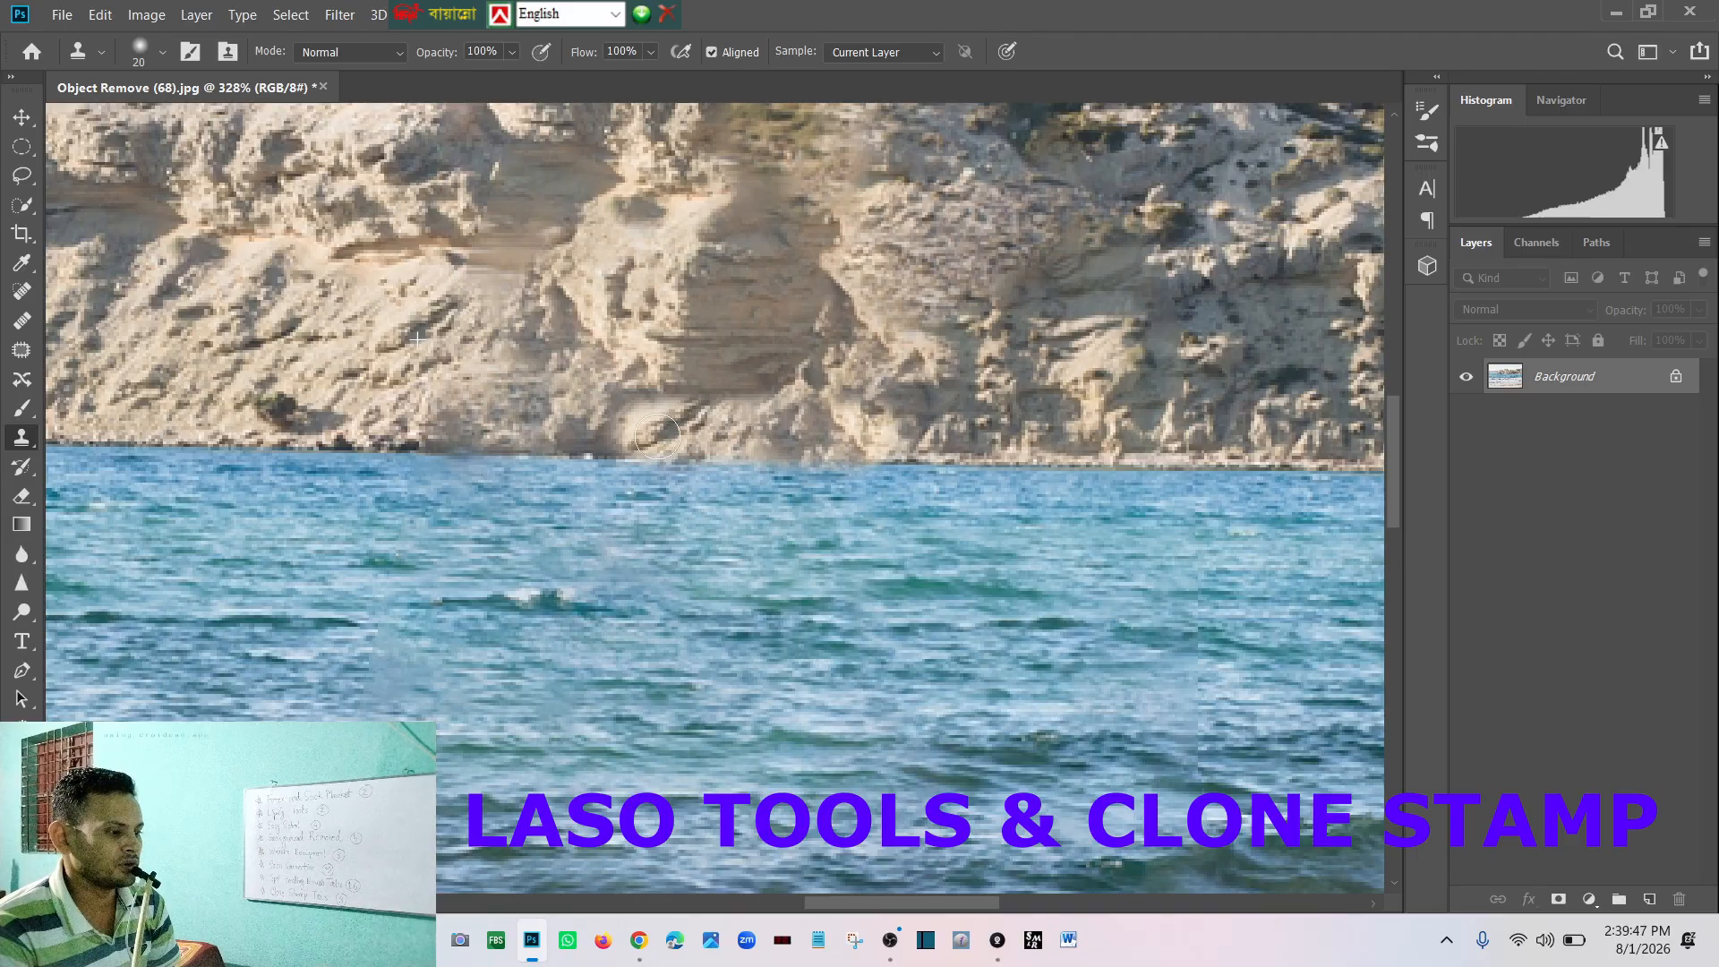
mouse_move(627, 433)
left_mouse_down()
mouse_move(887, 444)
mouse_move(809, 437)
left_mouse_up()
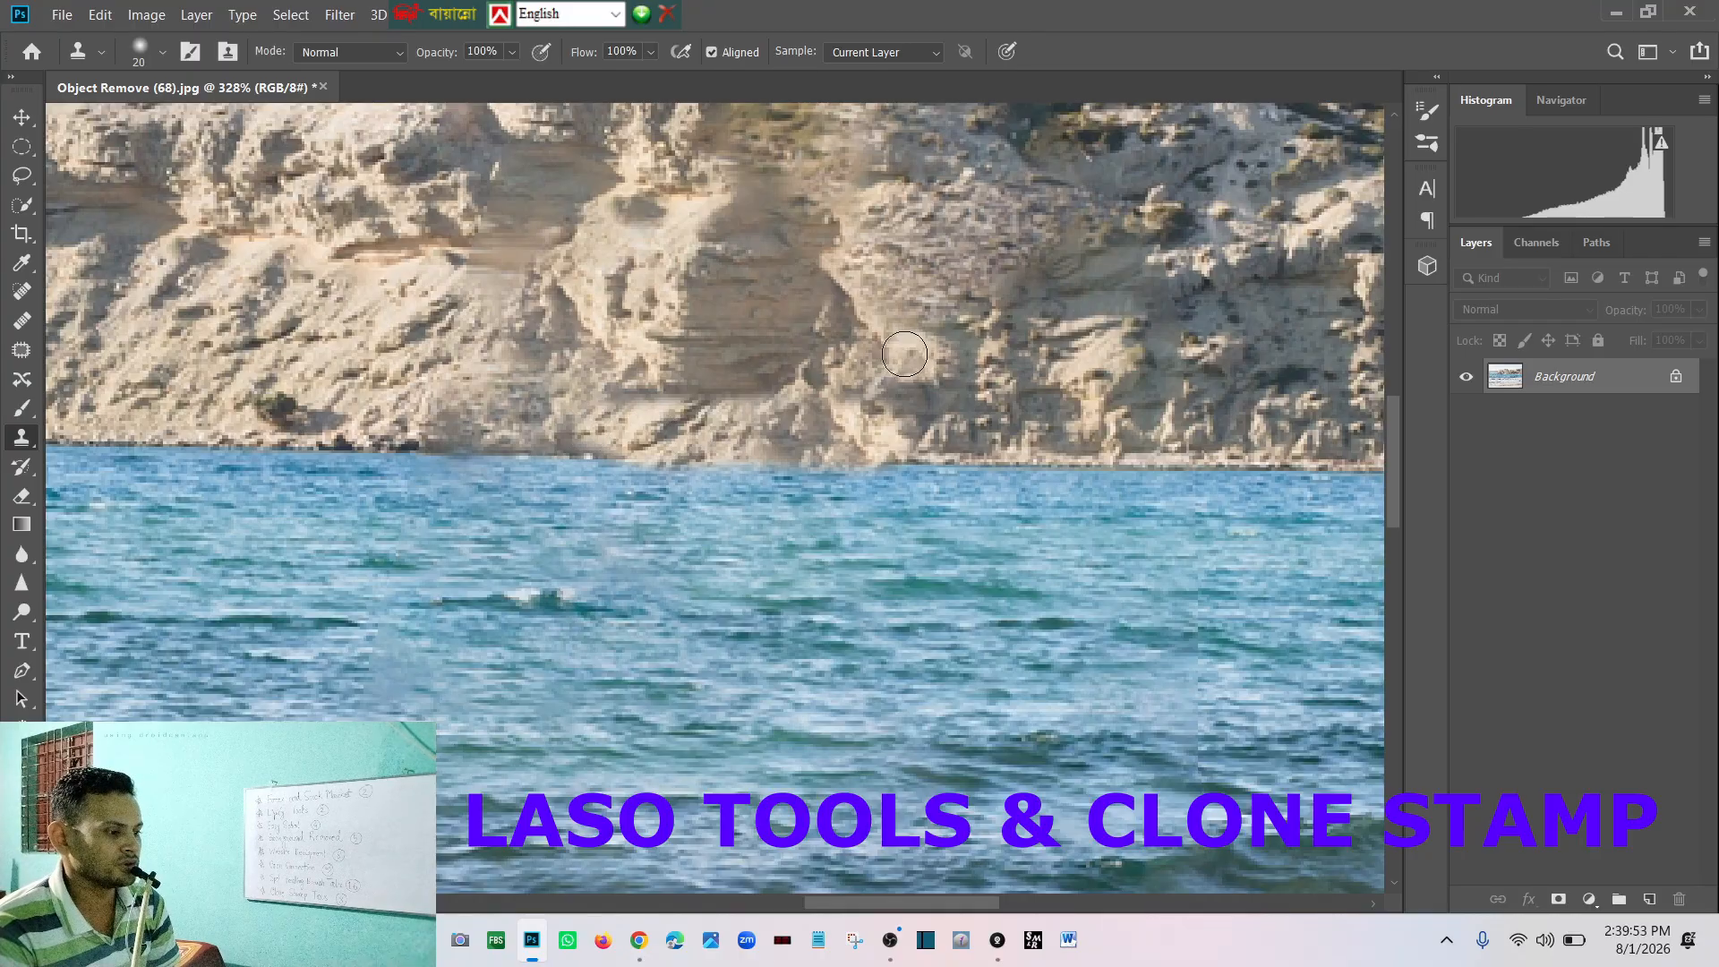
Step: Enlarge the Clone Stamp brush to 100 px and clone textured foam over the smooth patches in the shallow water
scroll(864, 358, "down", 4)
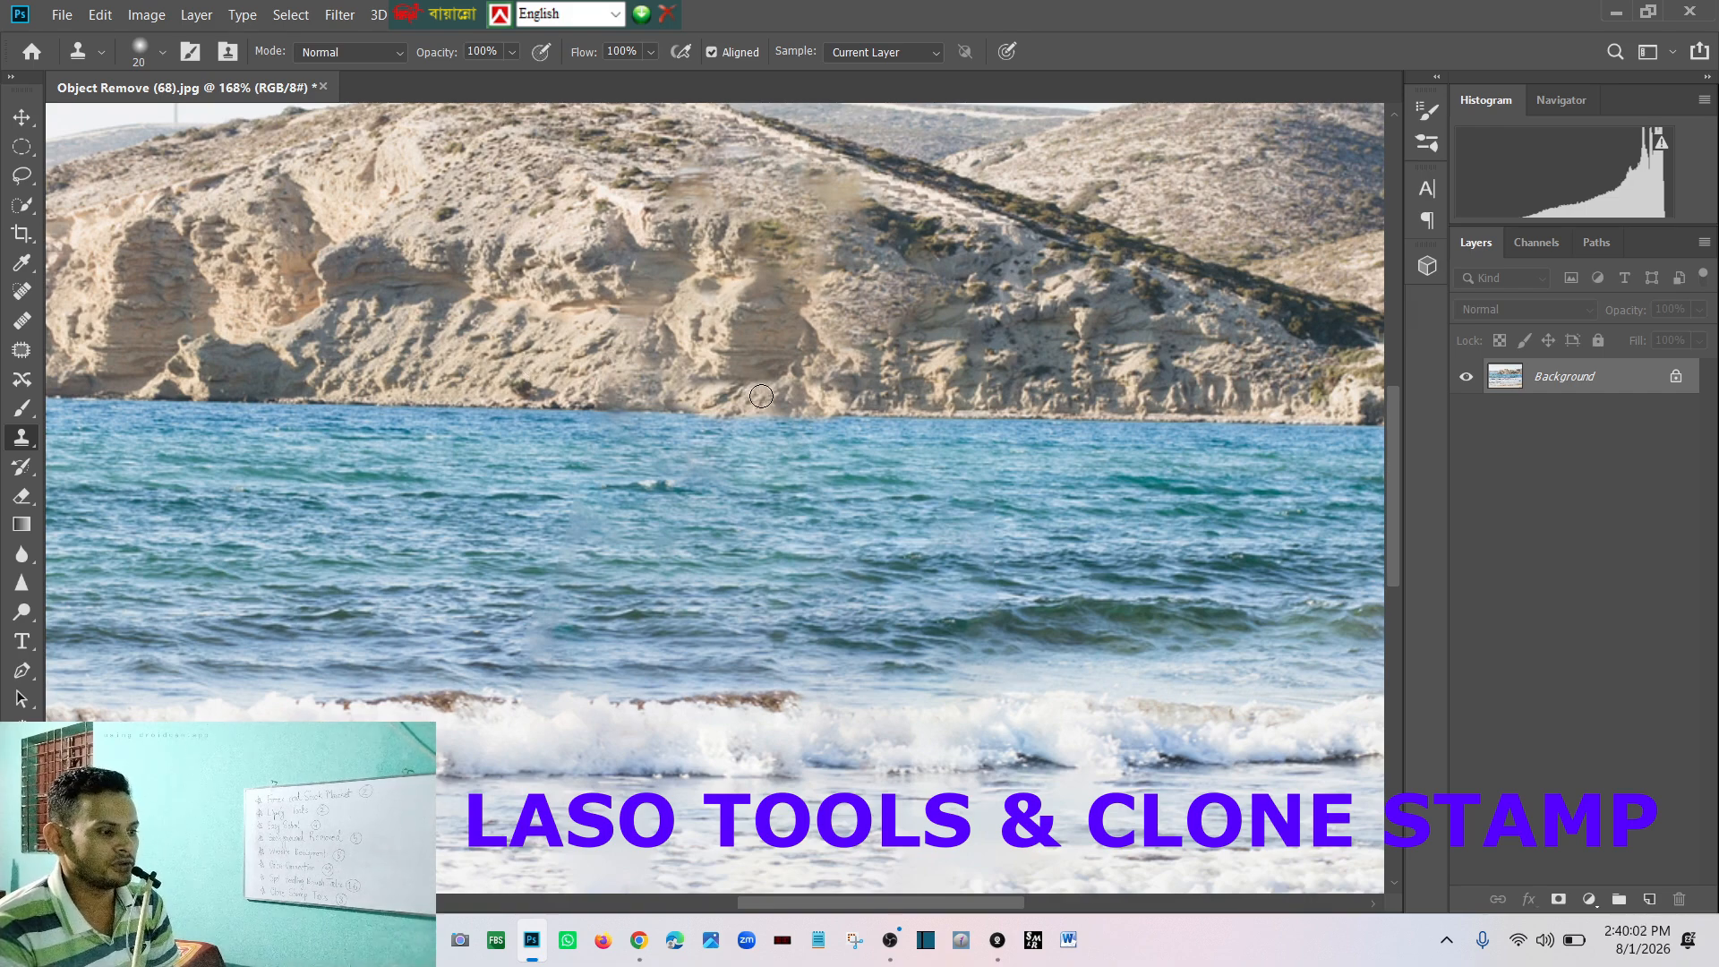
scroll(761, 396, "down", 3)
scroll(818, 449, "down", 2)
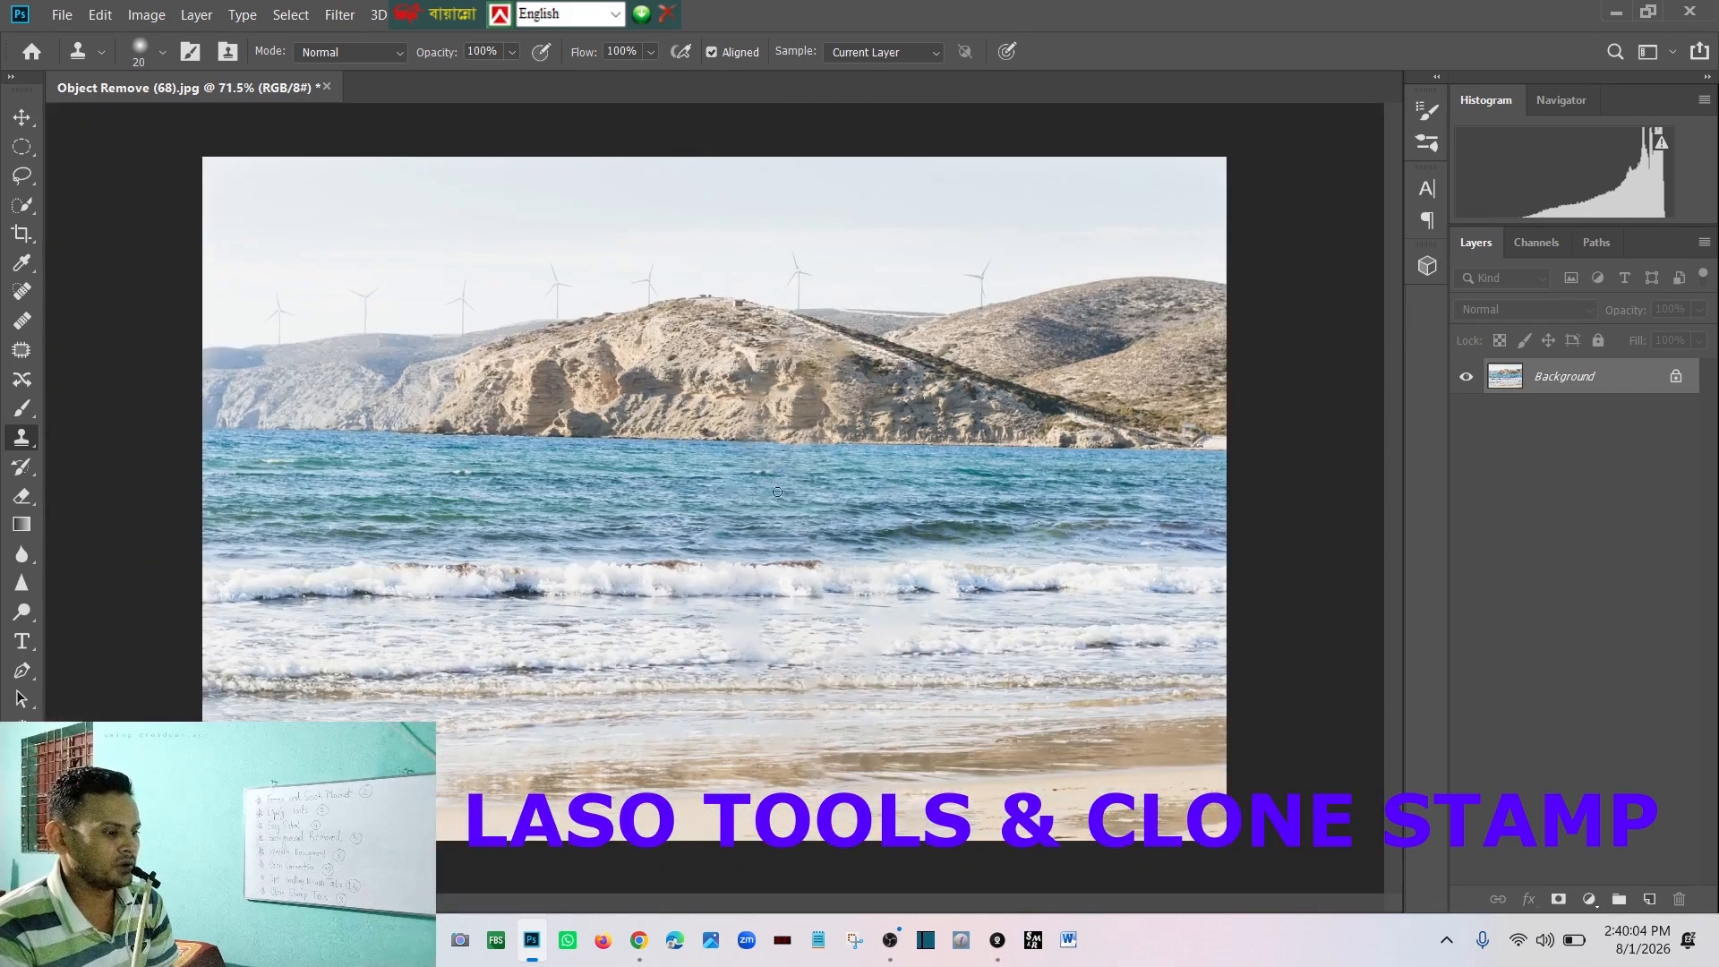
scroll(772, 582, "up", 6)
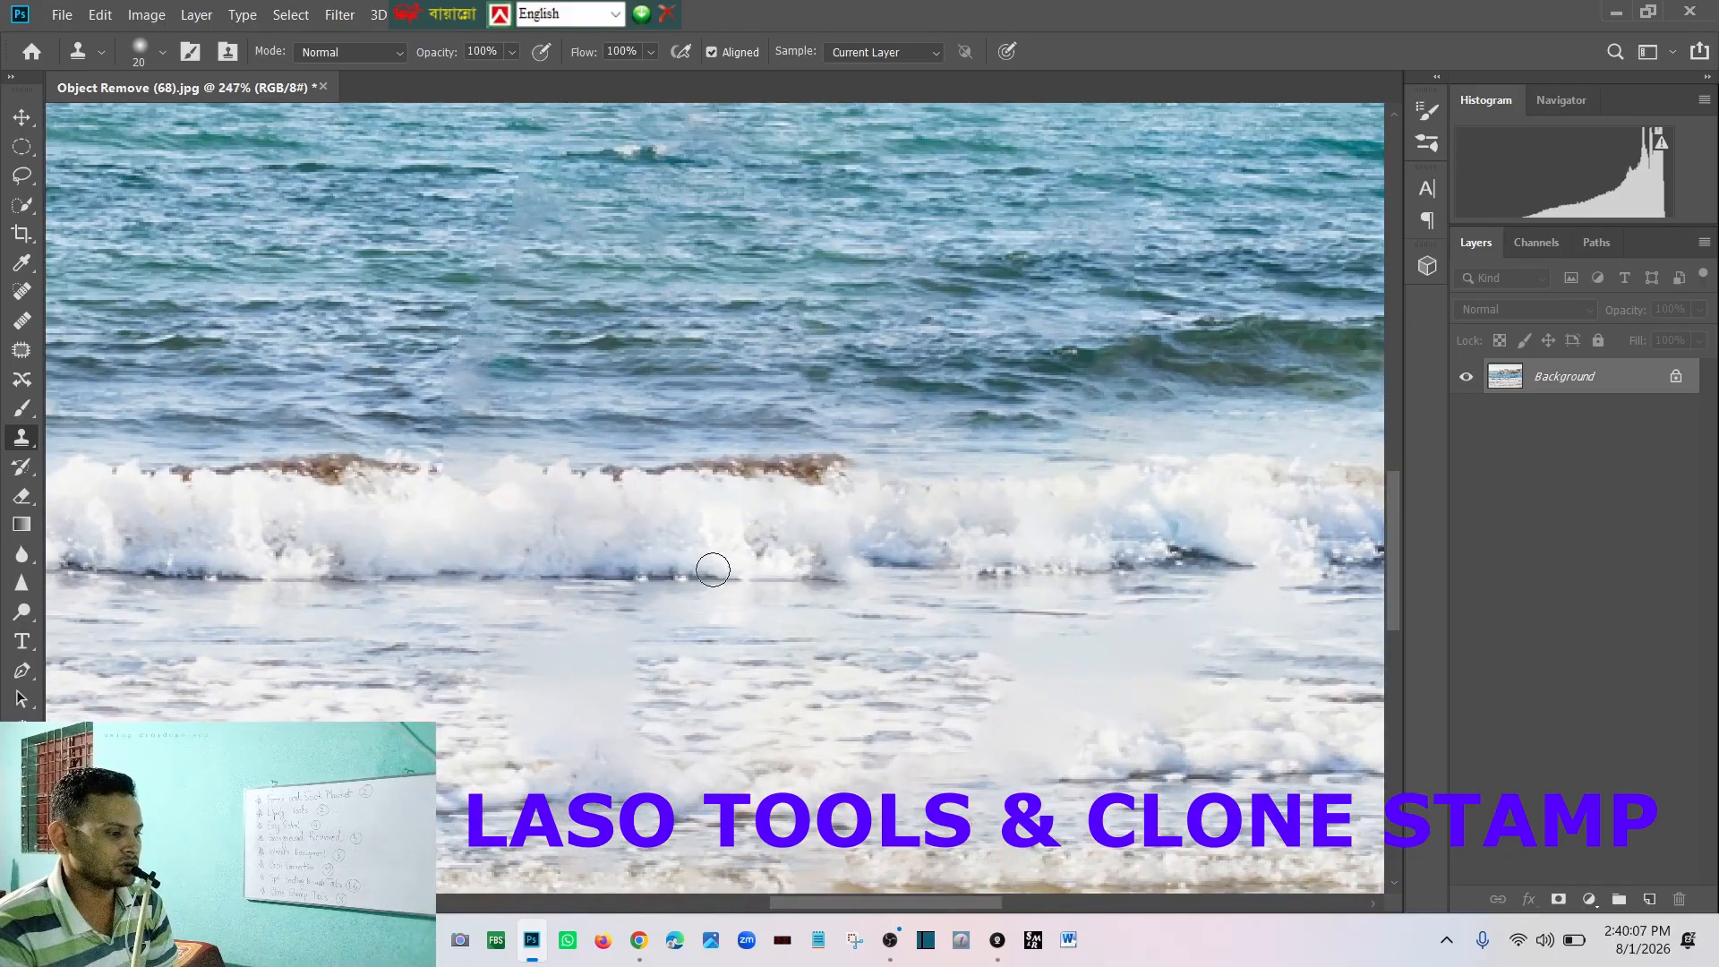
scroll(645, 601, "down", 2)
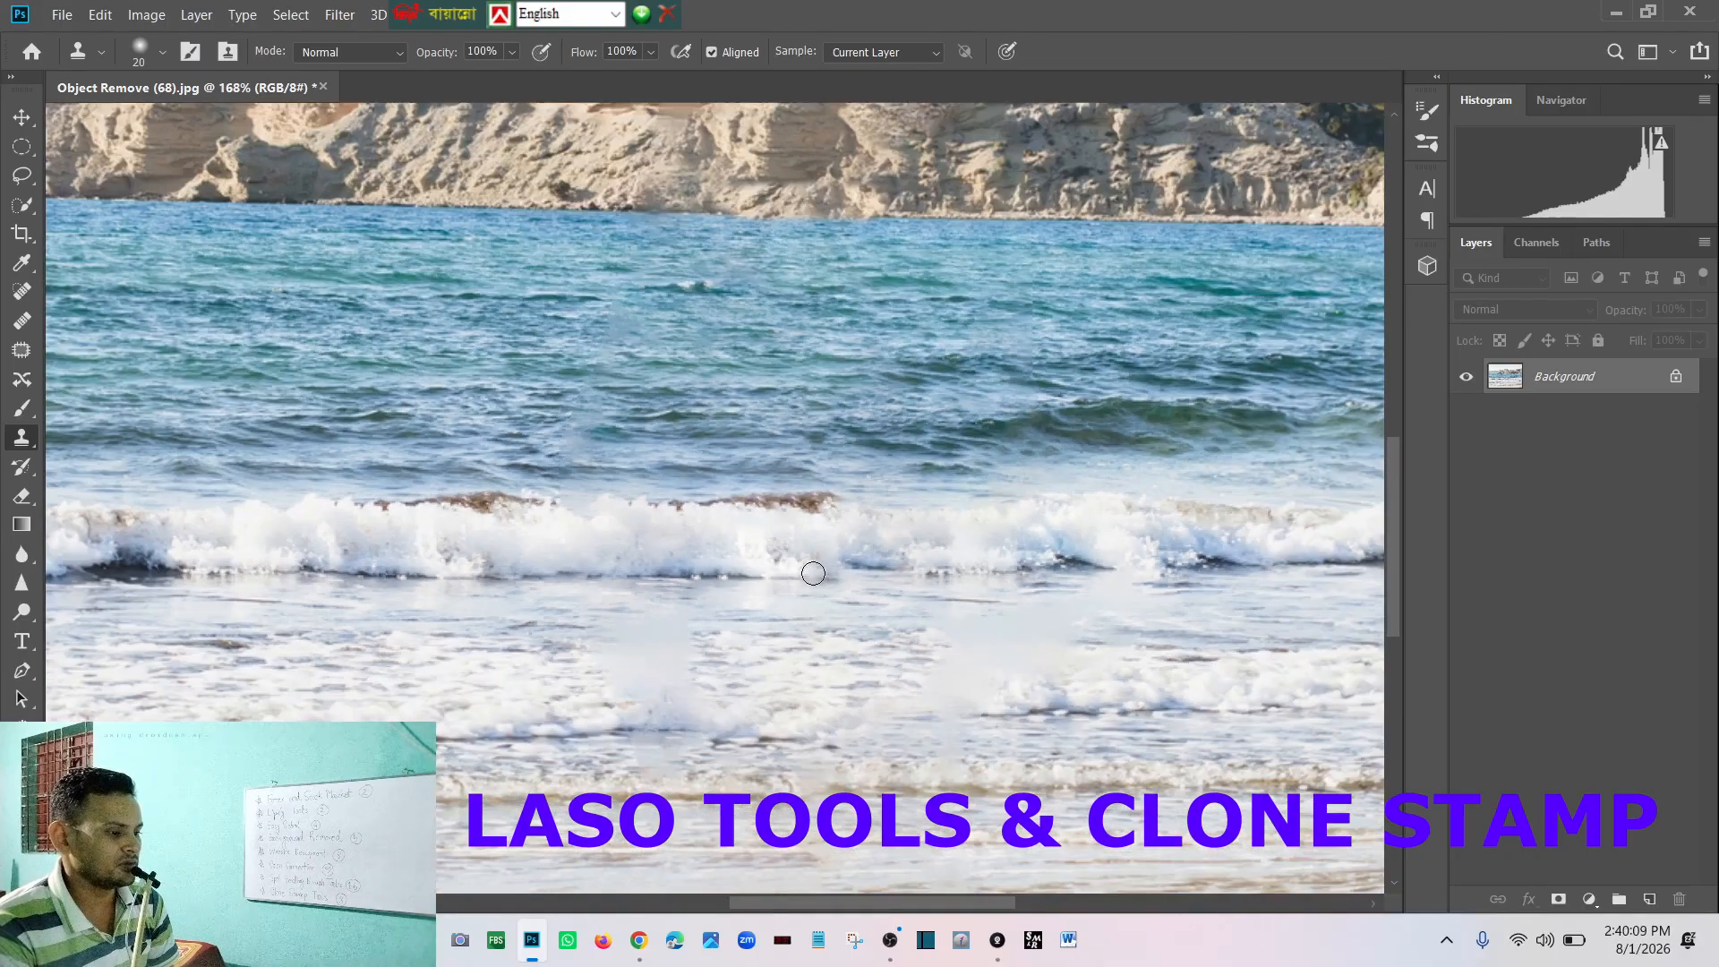
scroll(878, 621, "down", 2)
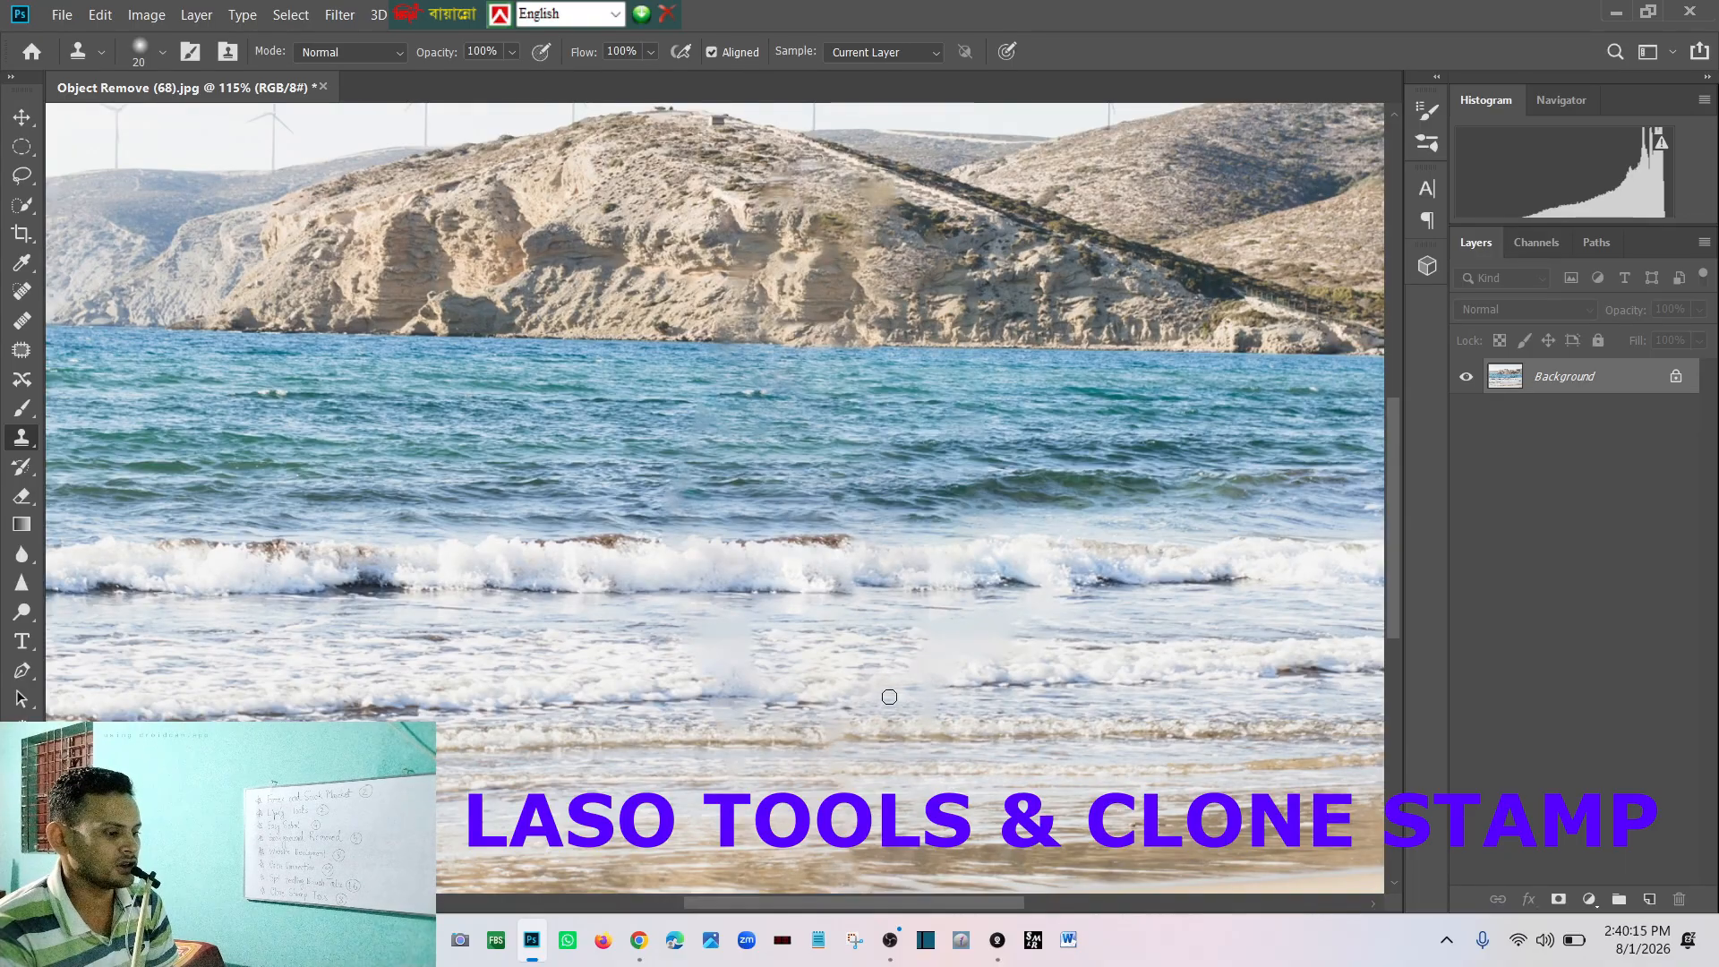
key("bracketright")
key("bracketright")
key("bracketright")
key("bracketright")
key("bracketright")
key("bracketright")
key("bracketright")
key("bracketright")
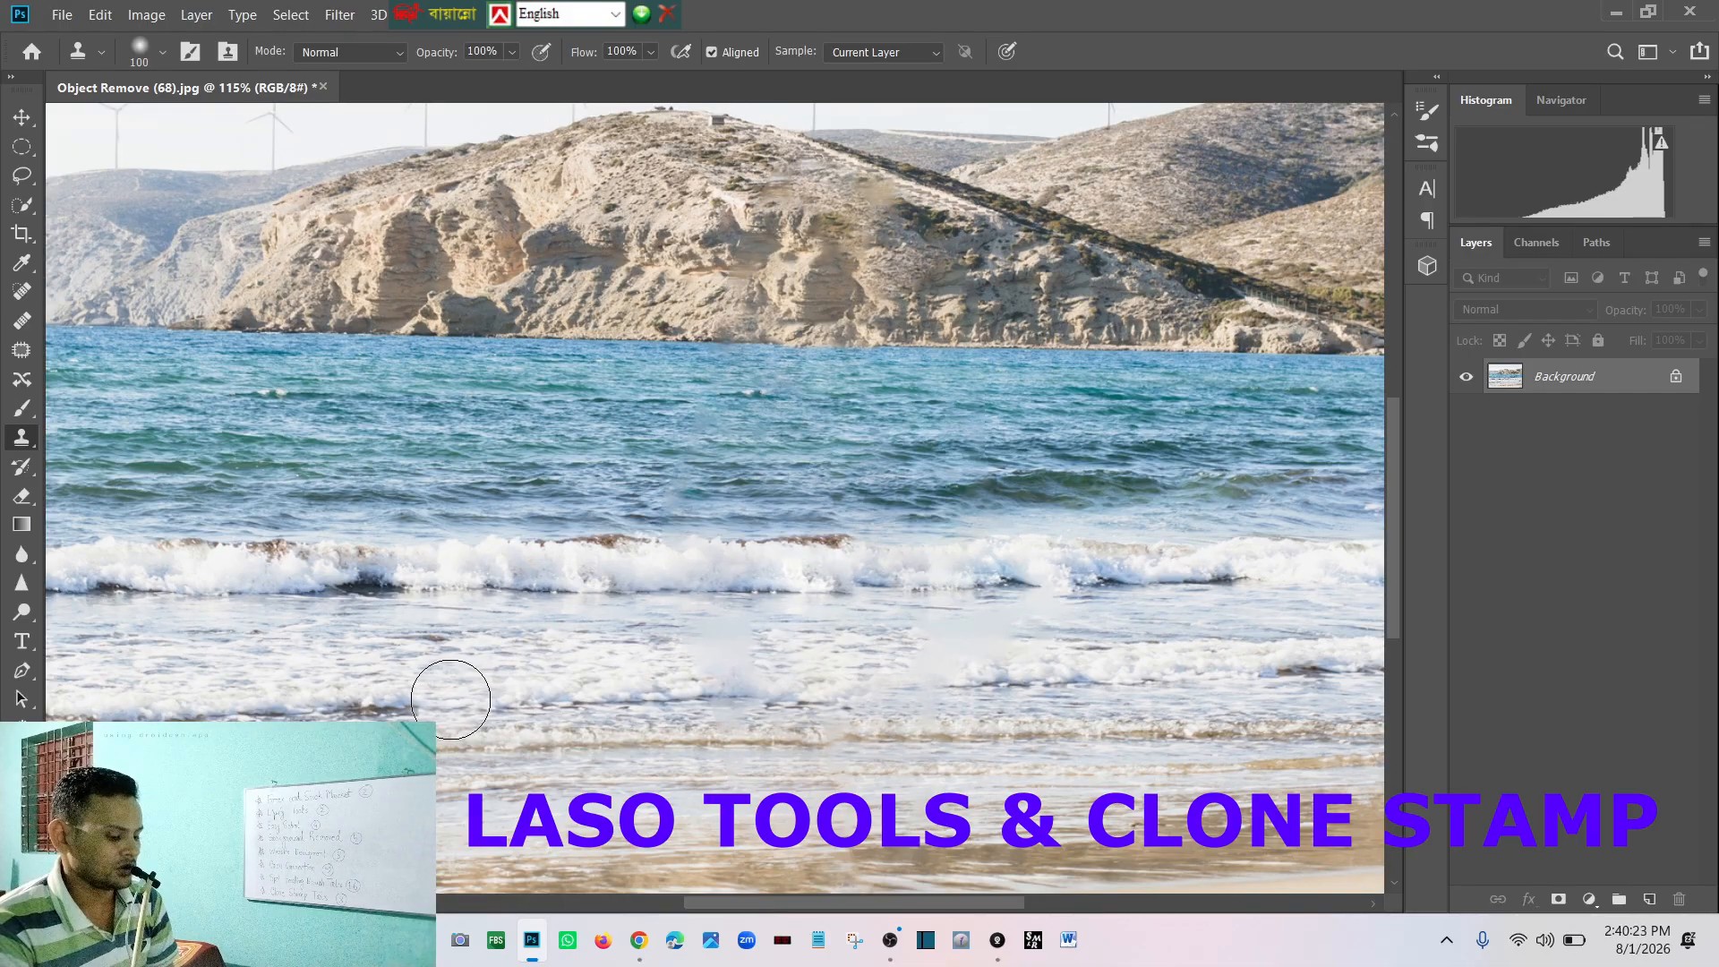
left_click(451, 700, "alt")
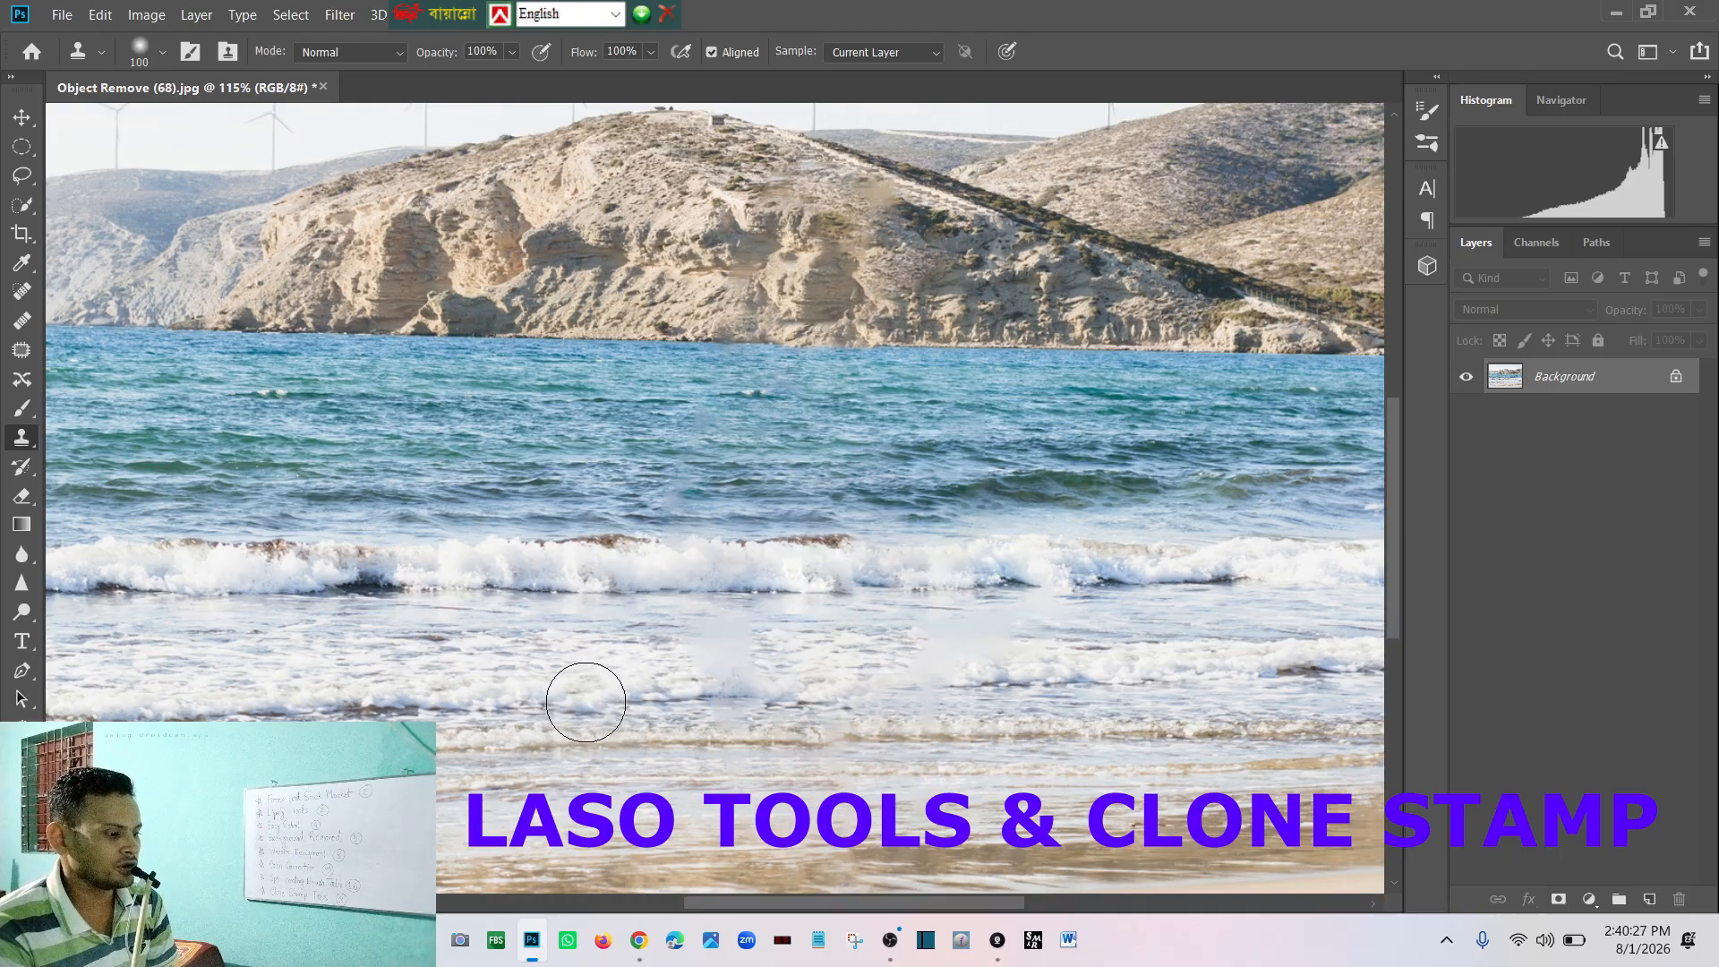
mouse_move(586, 701)
left_mouse_down()
mouse_move(932, 683)
mouse_move(884, 685)
mouse_move(964, 661)
mouse_move(932, 691)
mouse_move(1209, 659)
mouse_move(855, 696)
mouse_move(178, 706)
mouse_move(123, 690)
mouse_move(737, 698)
mouse_move(1347, 652)
left_mouse_up()
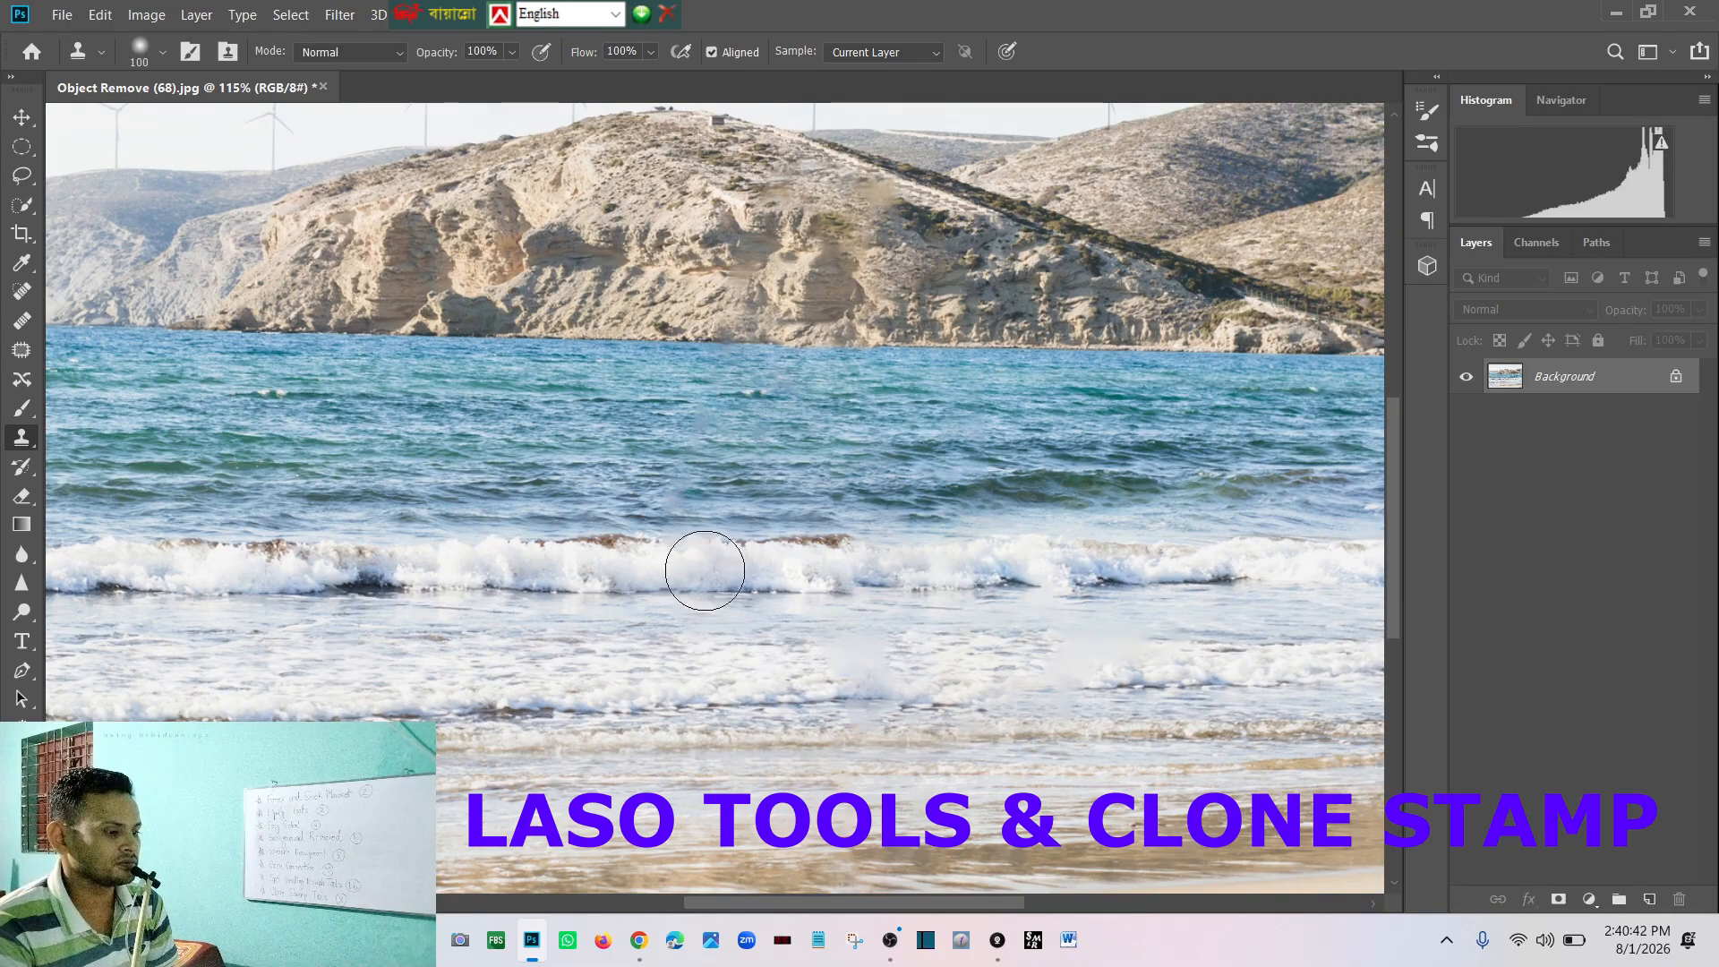
Step: Clone more foam texture across the remaining blurred areas just below the breaking wave
scroll(952, 515, "down", 4)
scroll(783, 675, "up", 5)
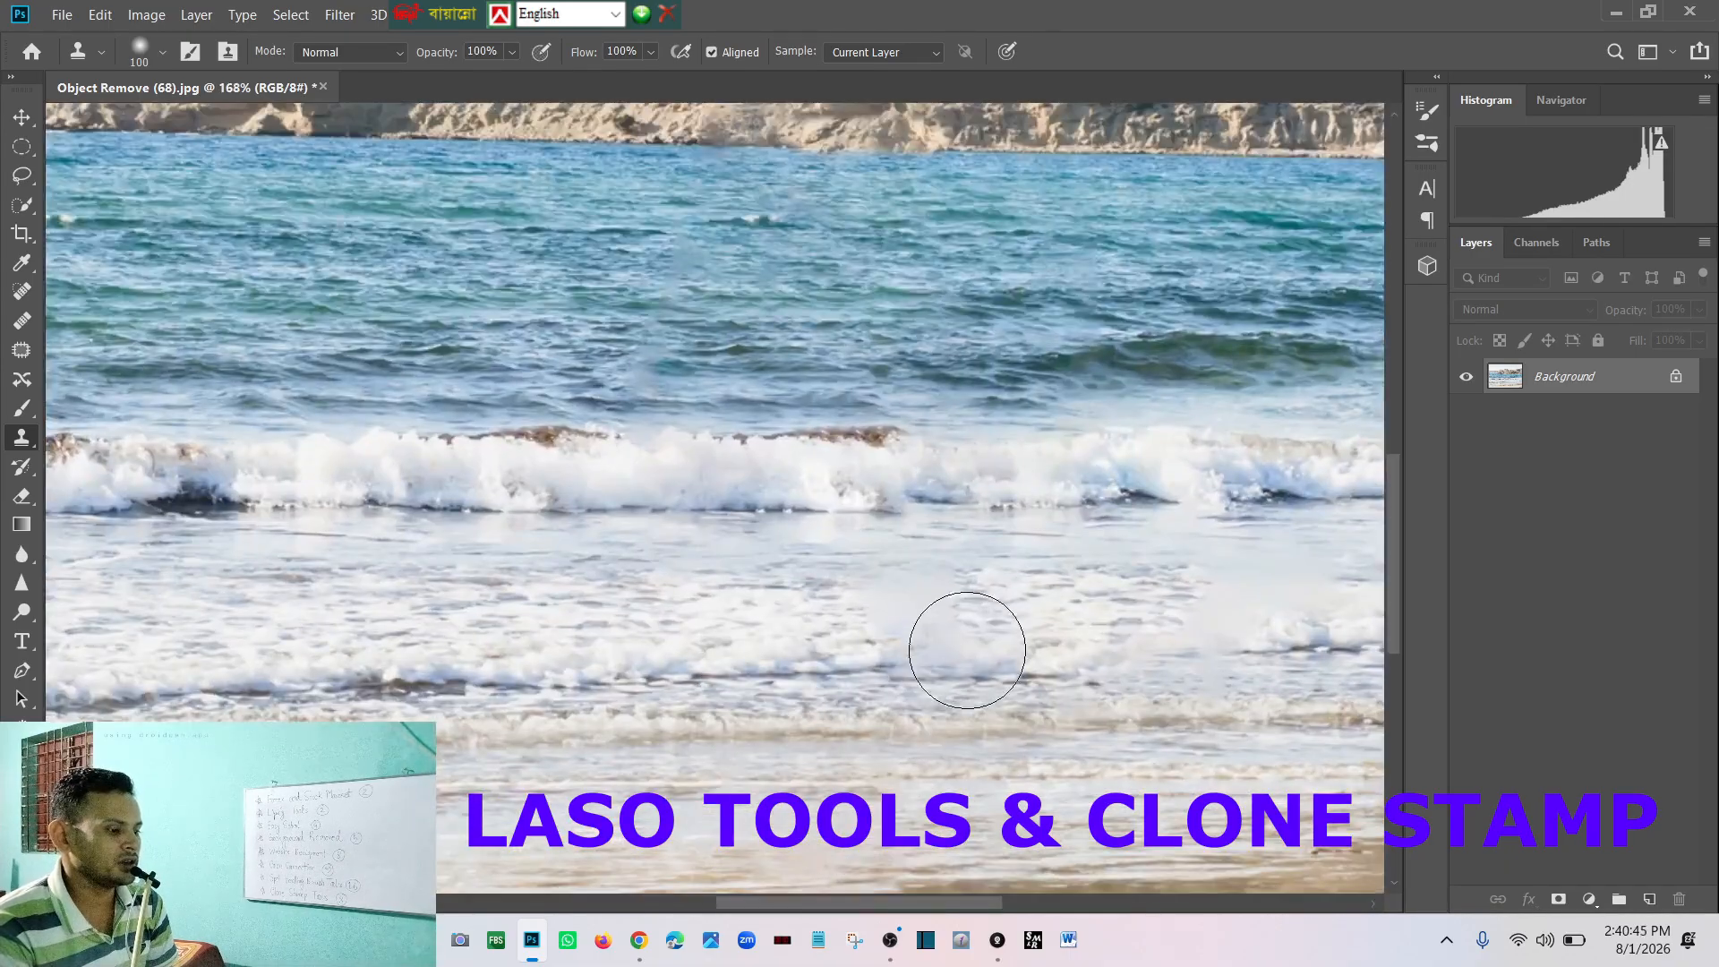
scroll(971, 643, "down", 2)
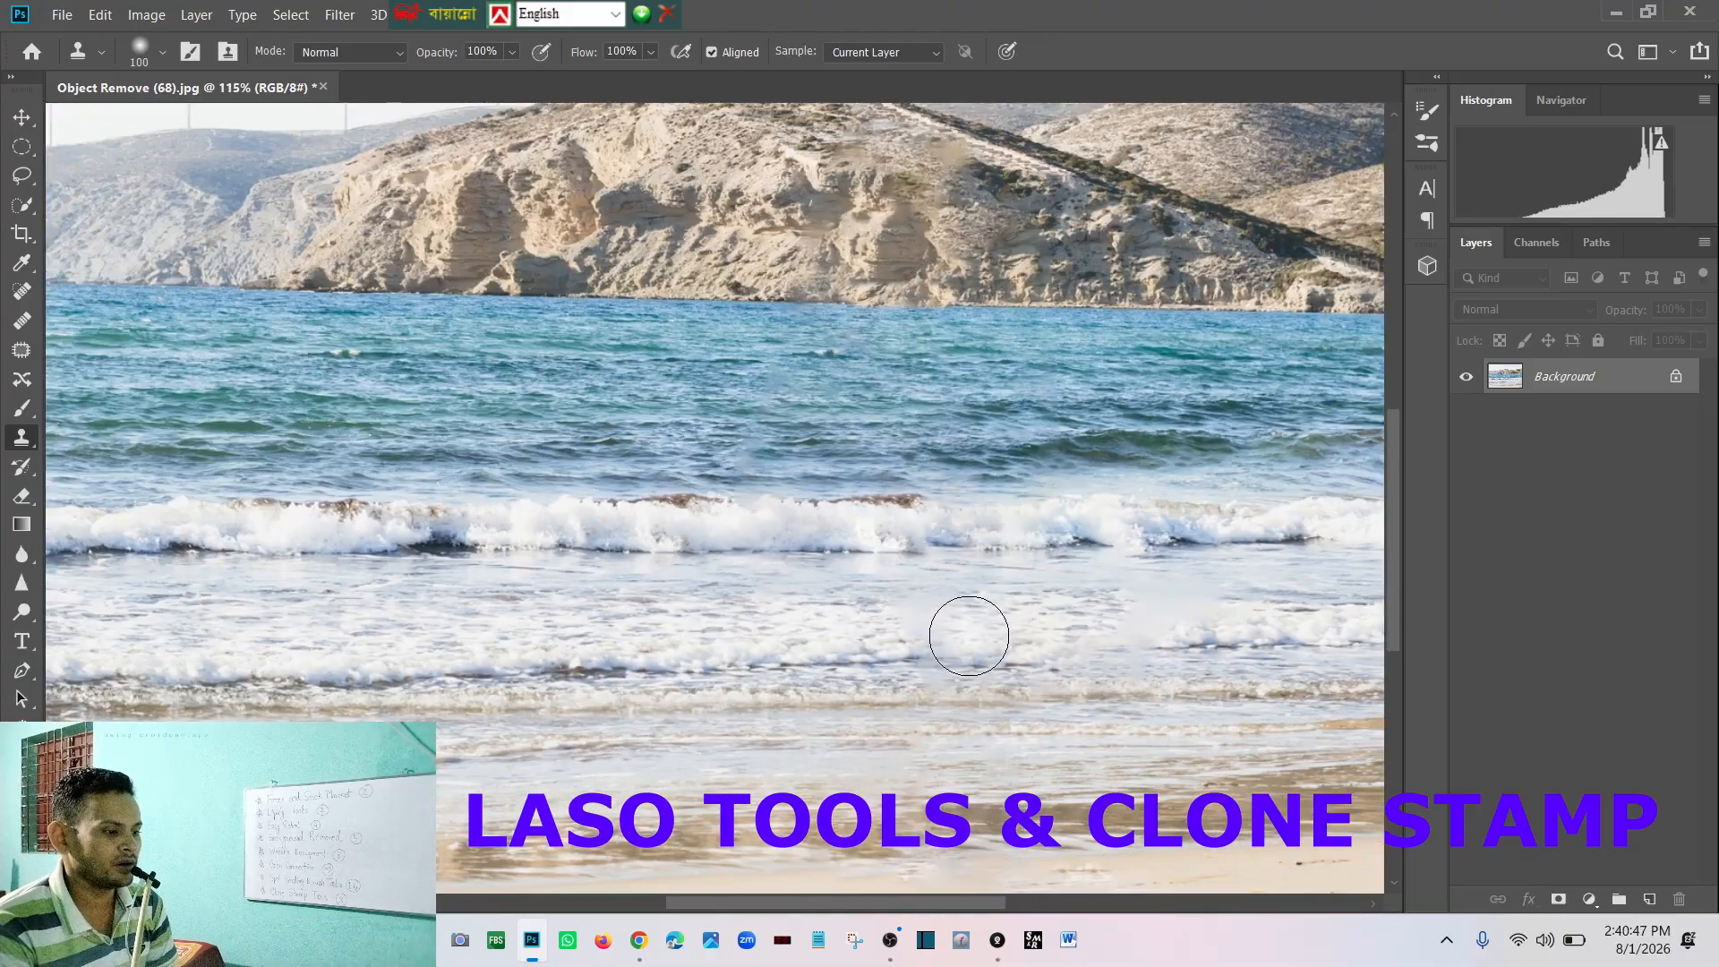
mouse_move(969, 636)
left_mouse_down()
mouse_move(670, 666)
mouse_move(984, 660)
mouse_move(1027, 681)
mouse_move(831, 664)
mouse_move(815, 610)
left_mouse_up()
scroll(815, 609, "down", 3)
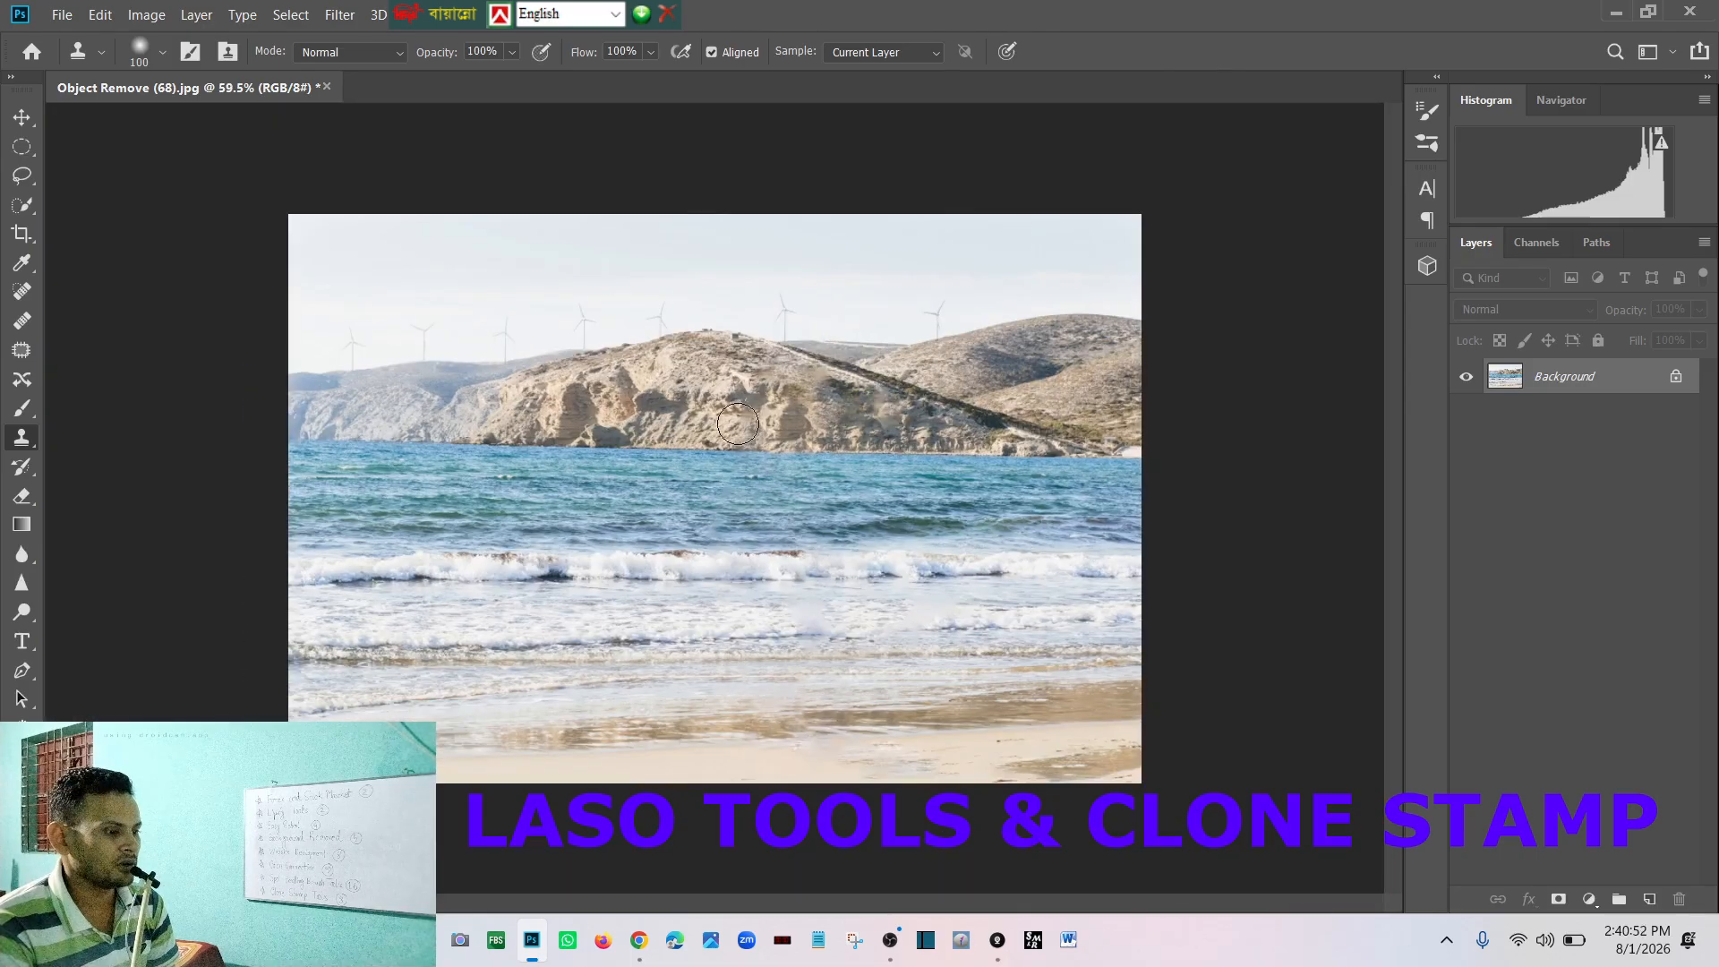
Step: Close Object Remove (68).jpg without saving and open Object Remove (49).jpg from the Object Remove folder in Photoshop
left_click(326, 87)
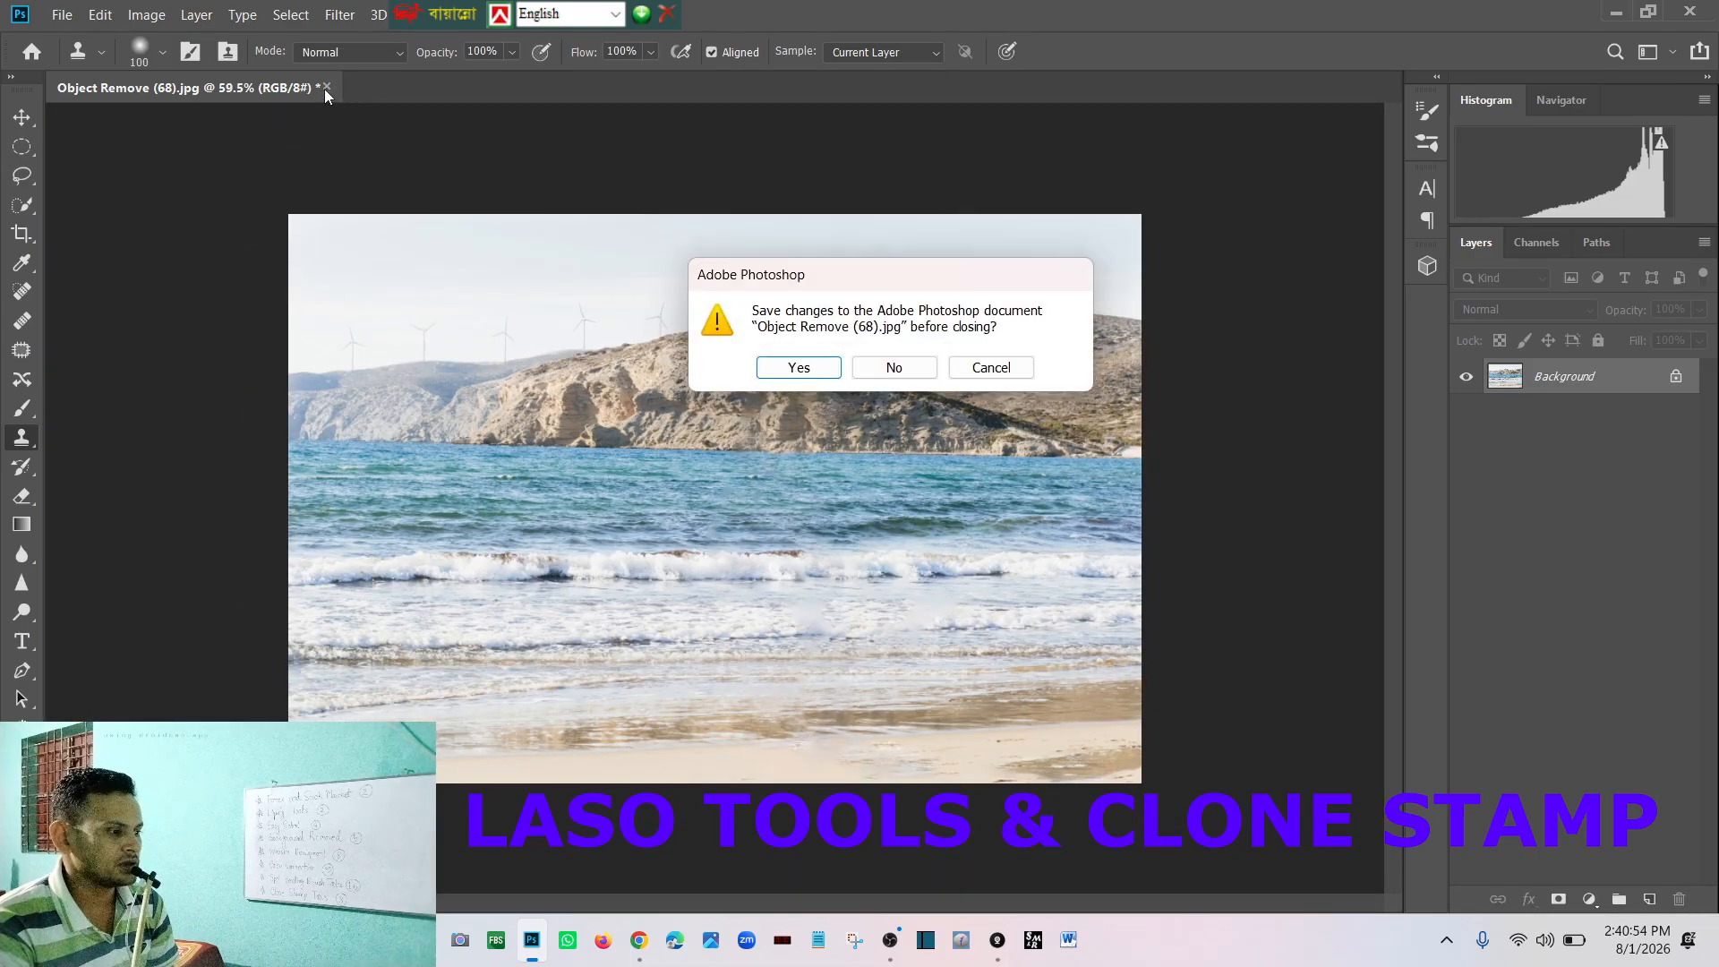
left_click(889, 367)
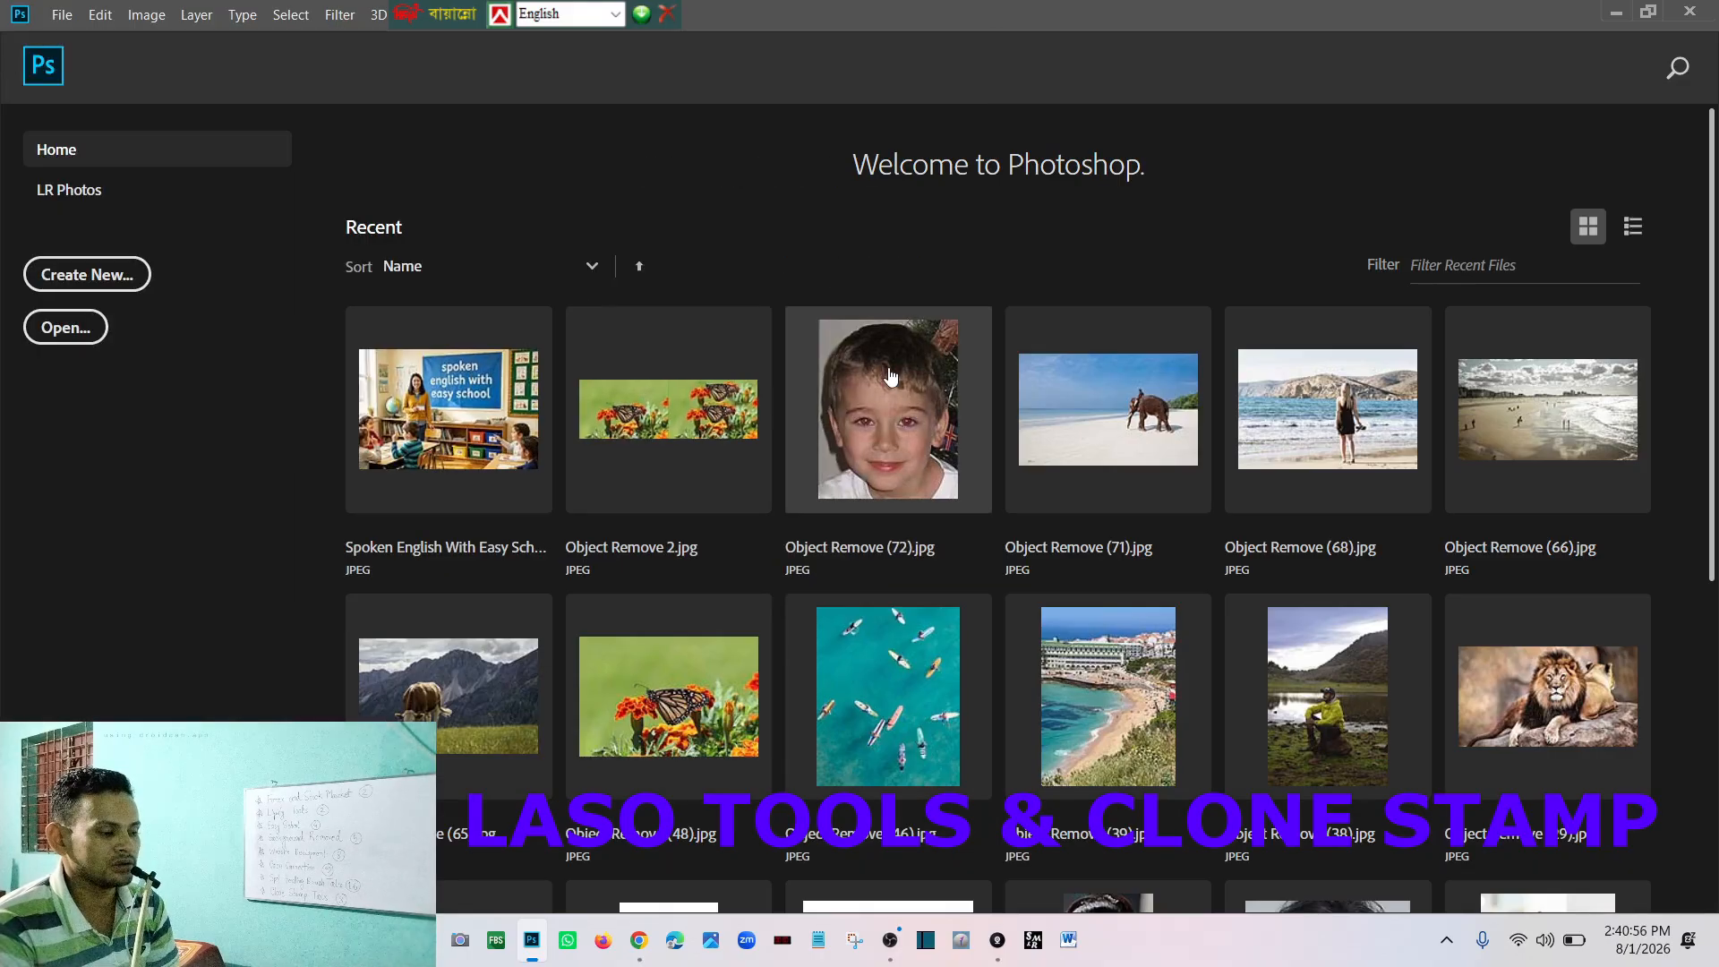
left_click(1647, 11)
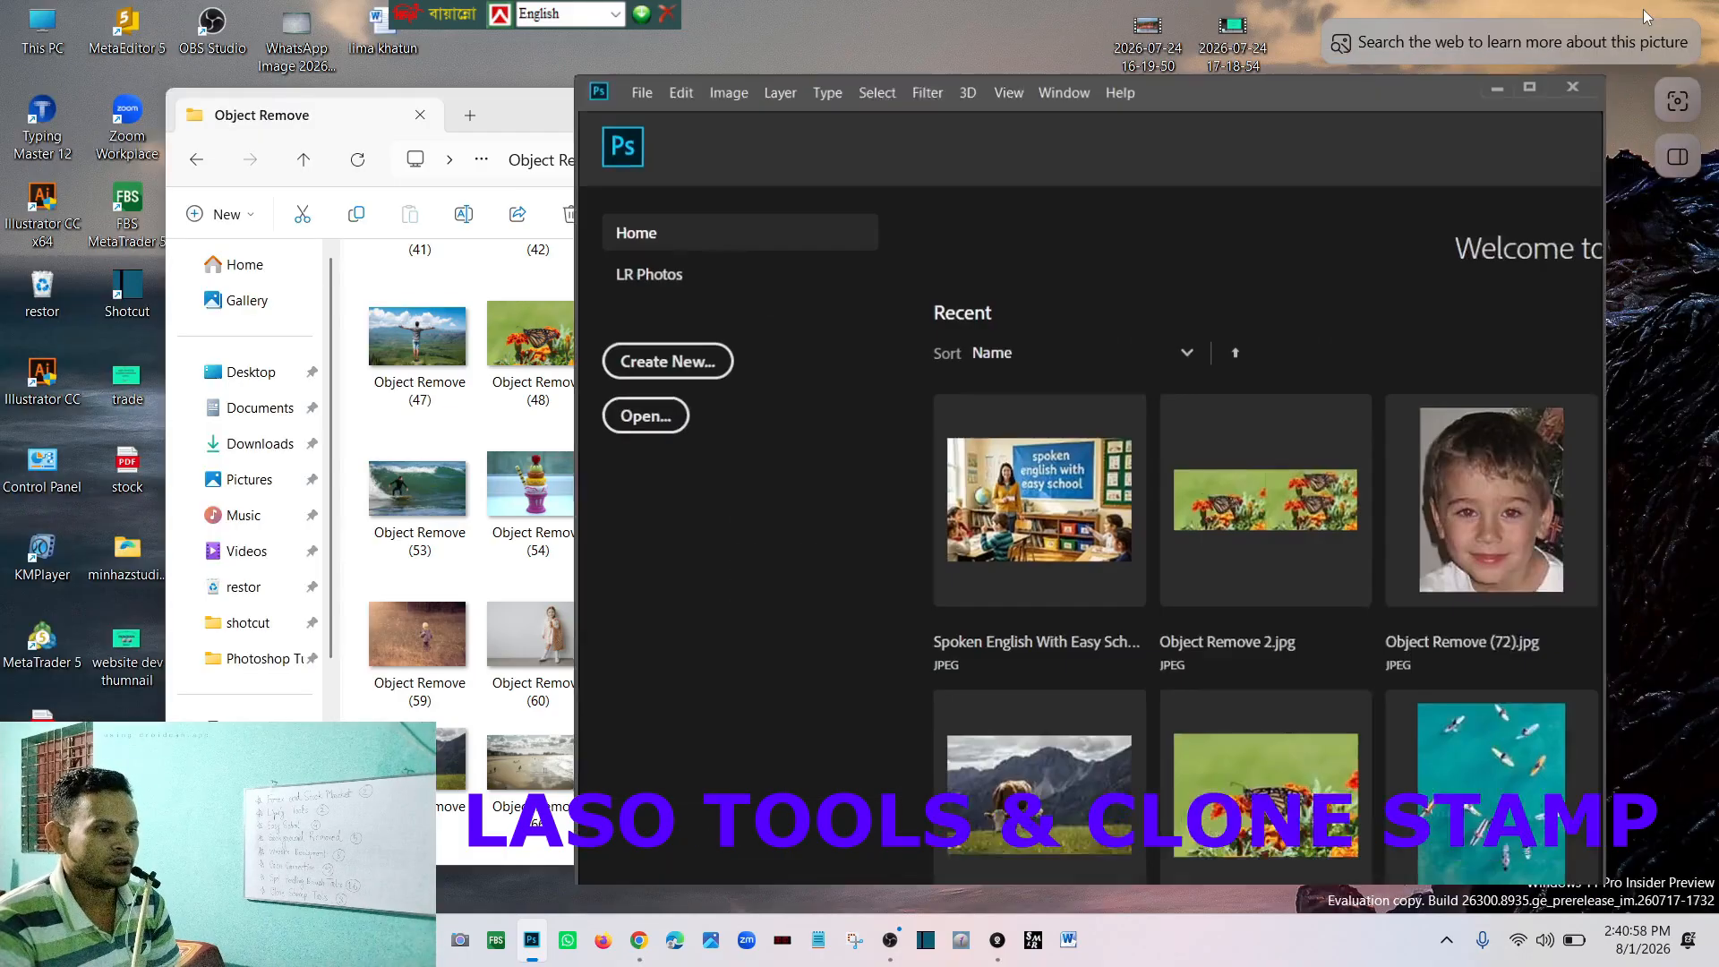
left_click(561, 111)
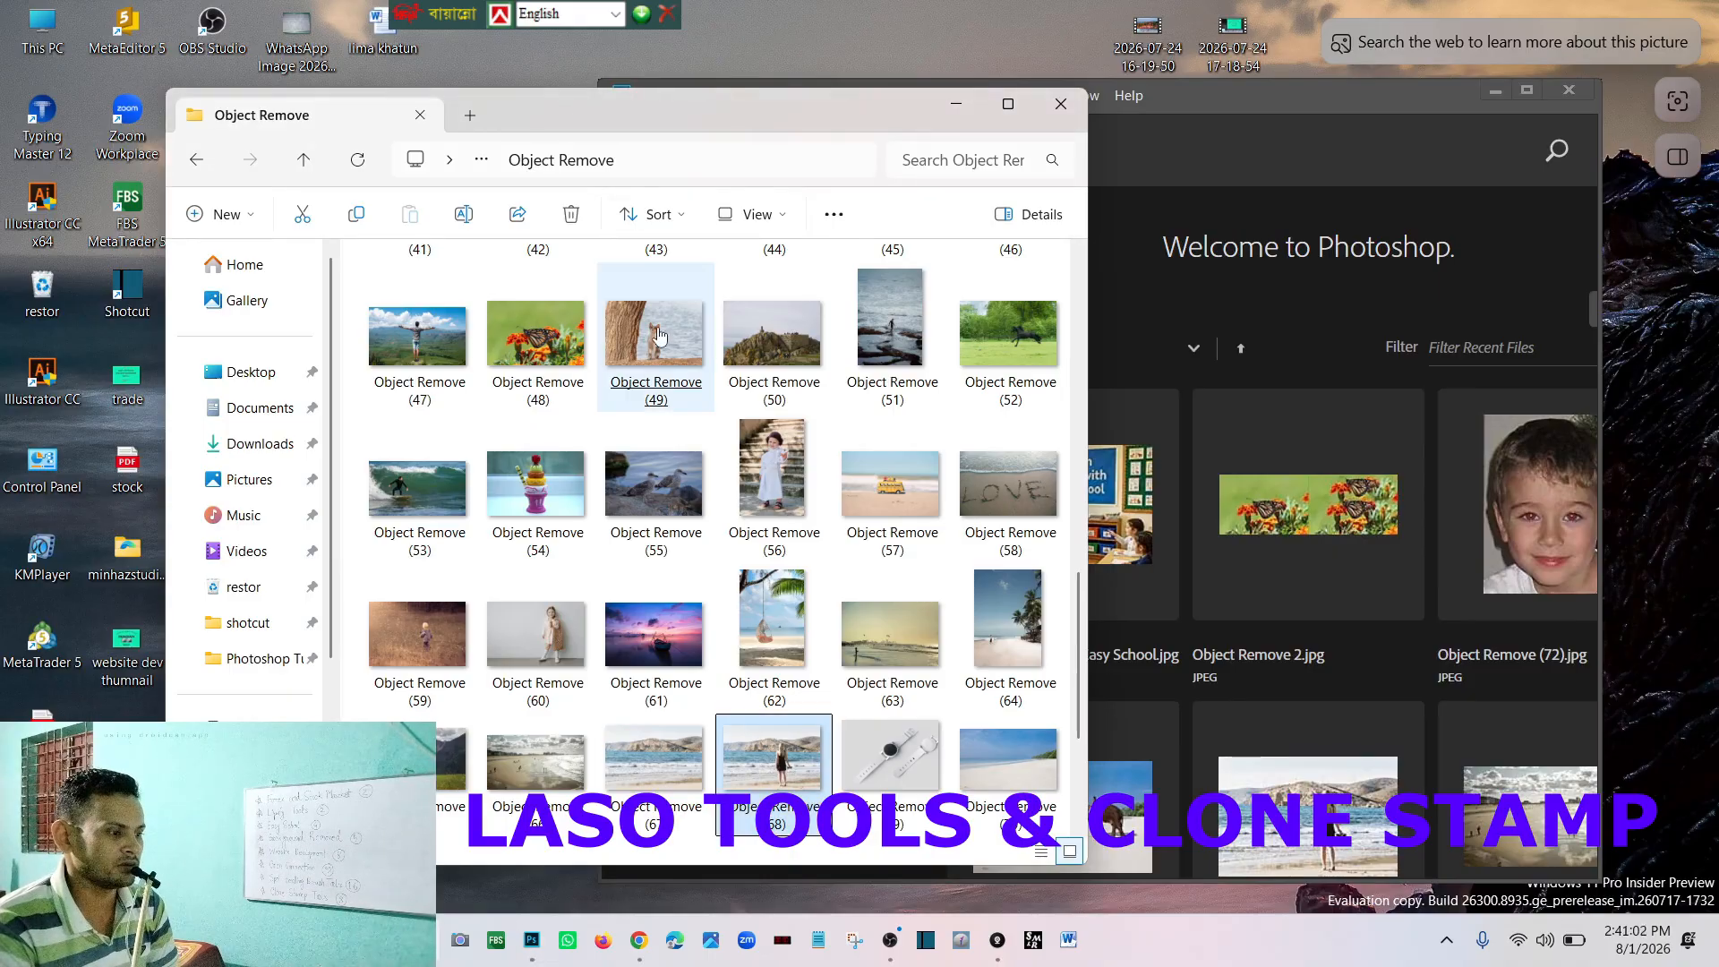
left_click_drag(659, 356, 1241, 318)
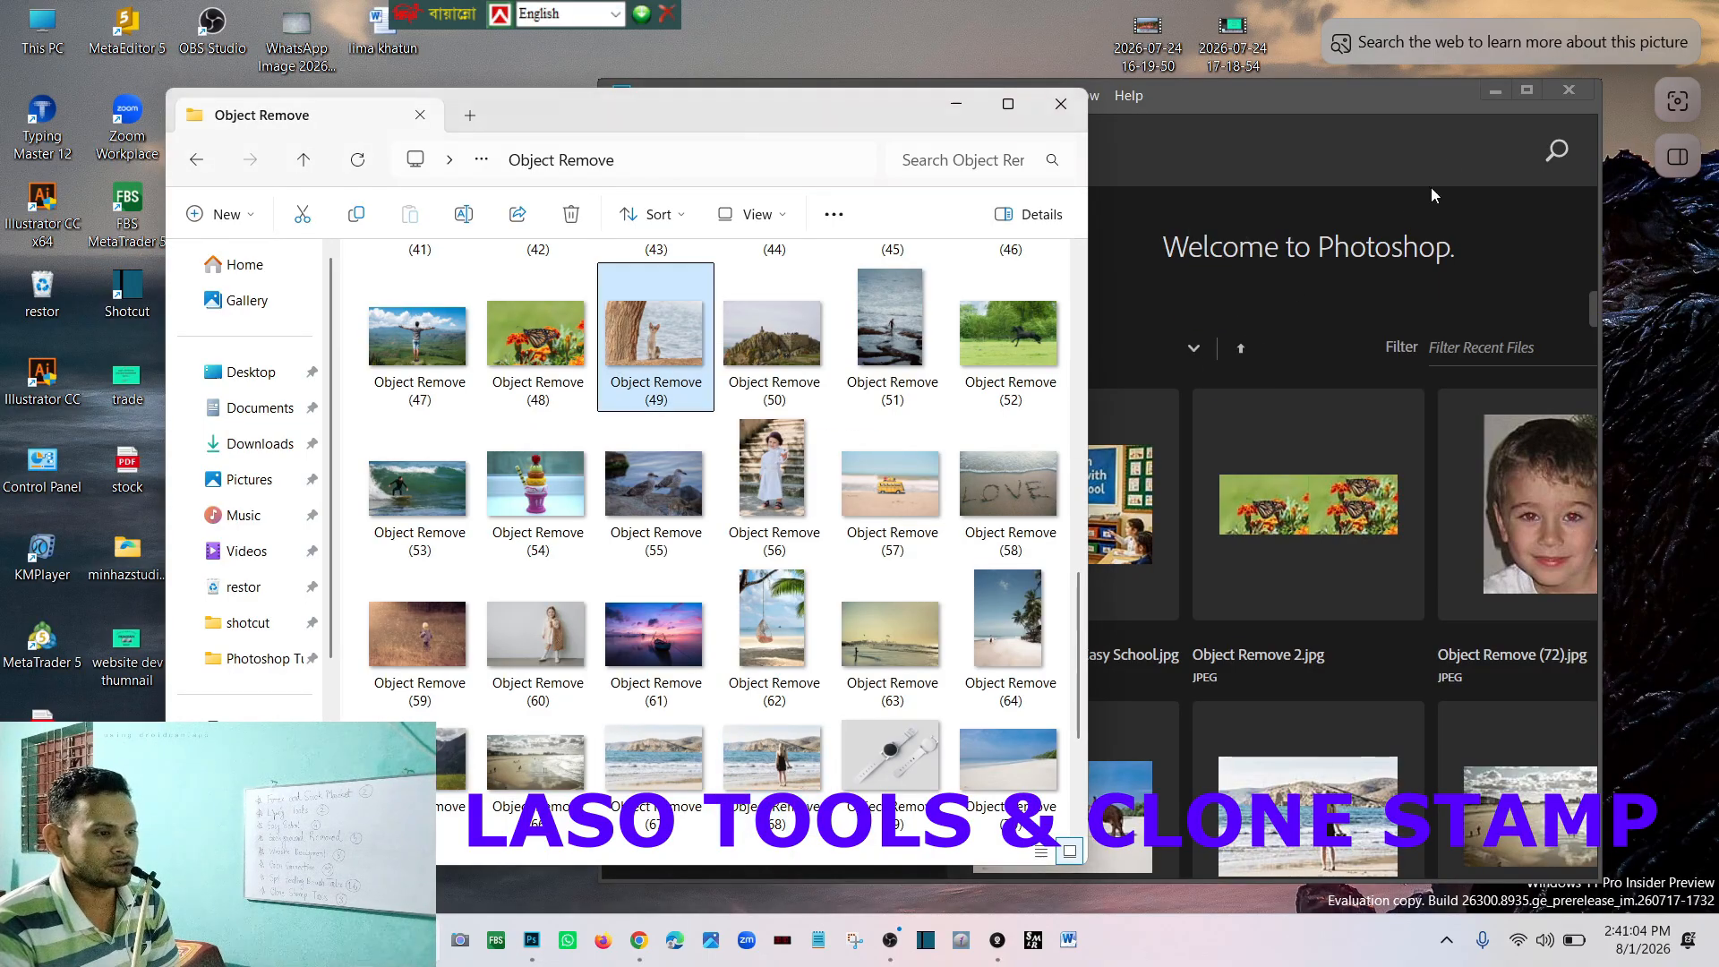
left_click(1526, 88)
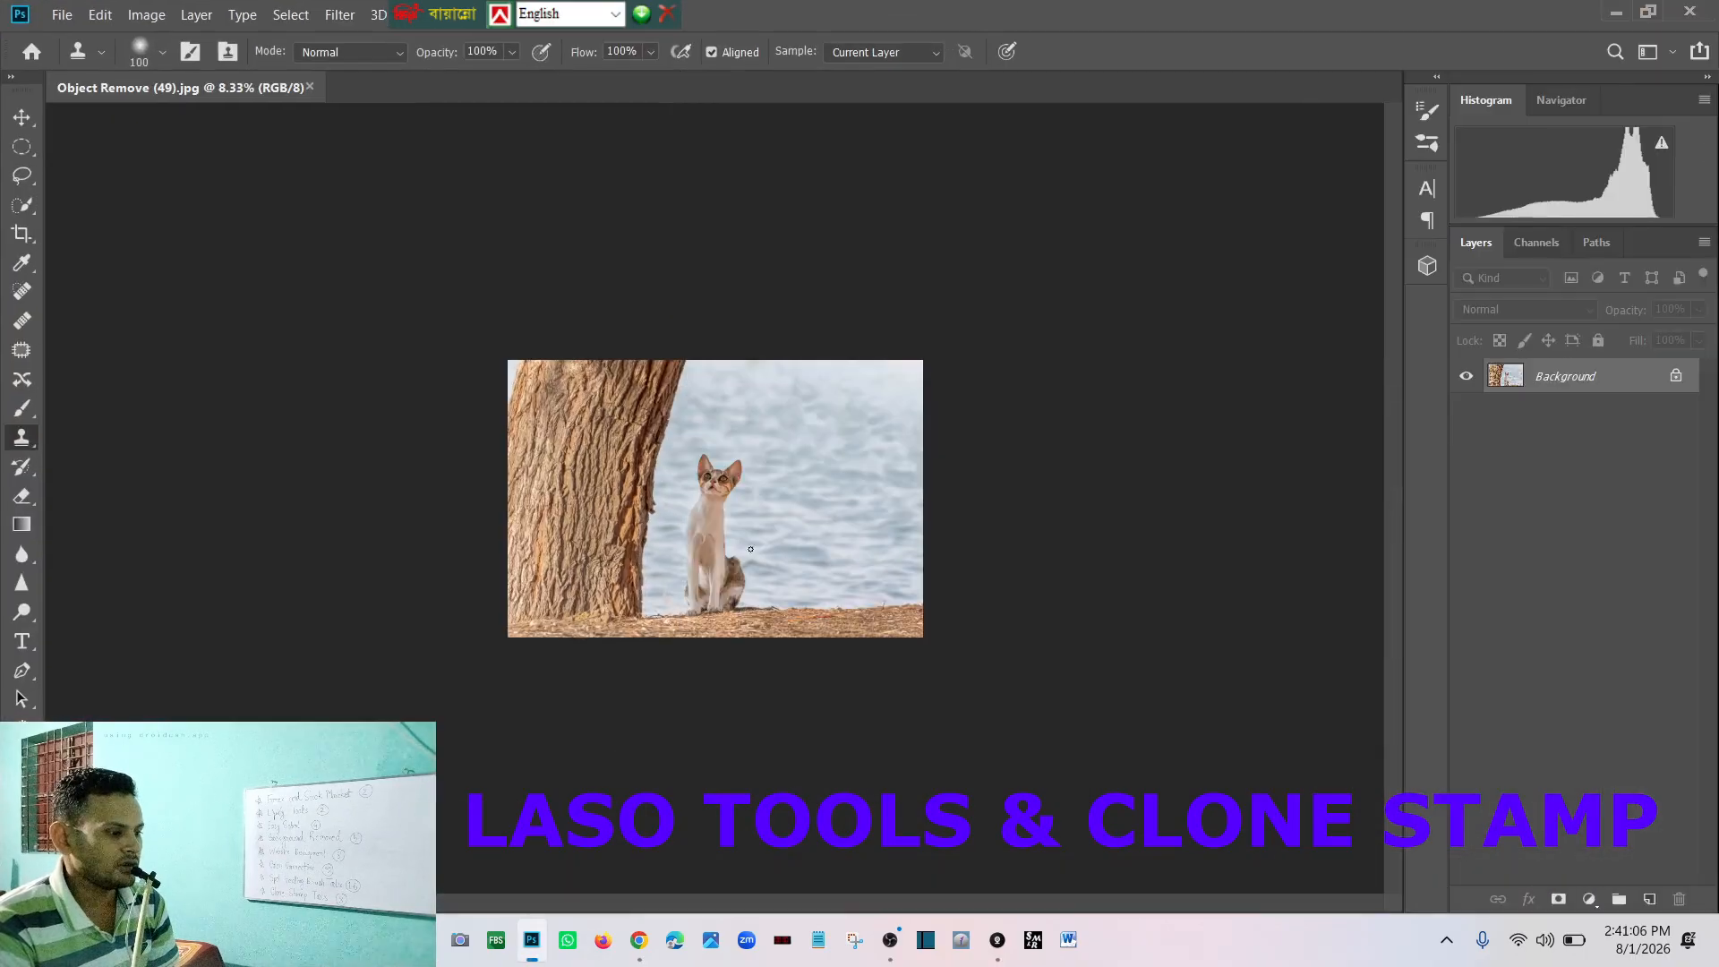
Step: Draw a loose Lasso selection around the whole cat, including its ears, tail side and paws on the ground
scroll(714, 541, "up", 3)
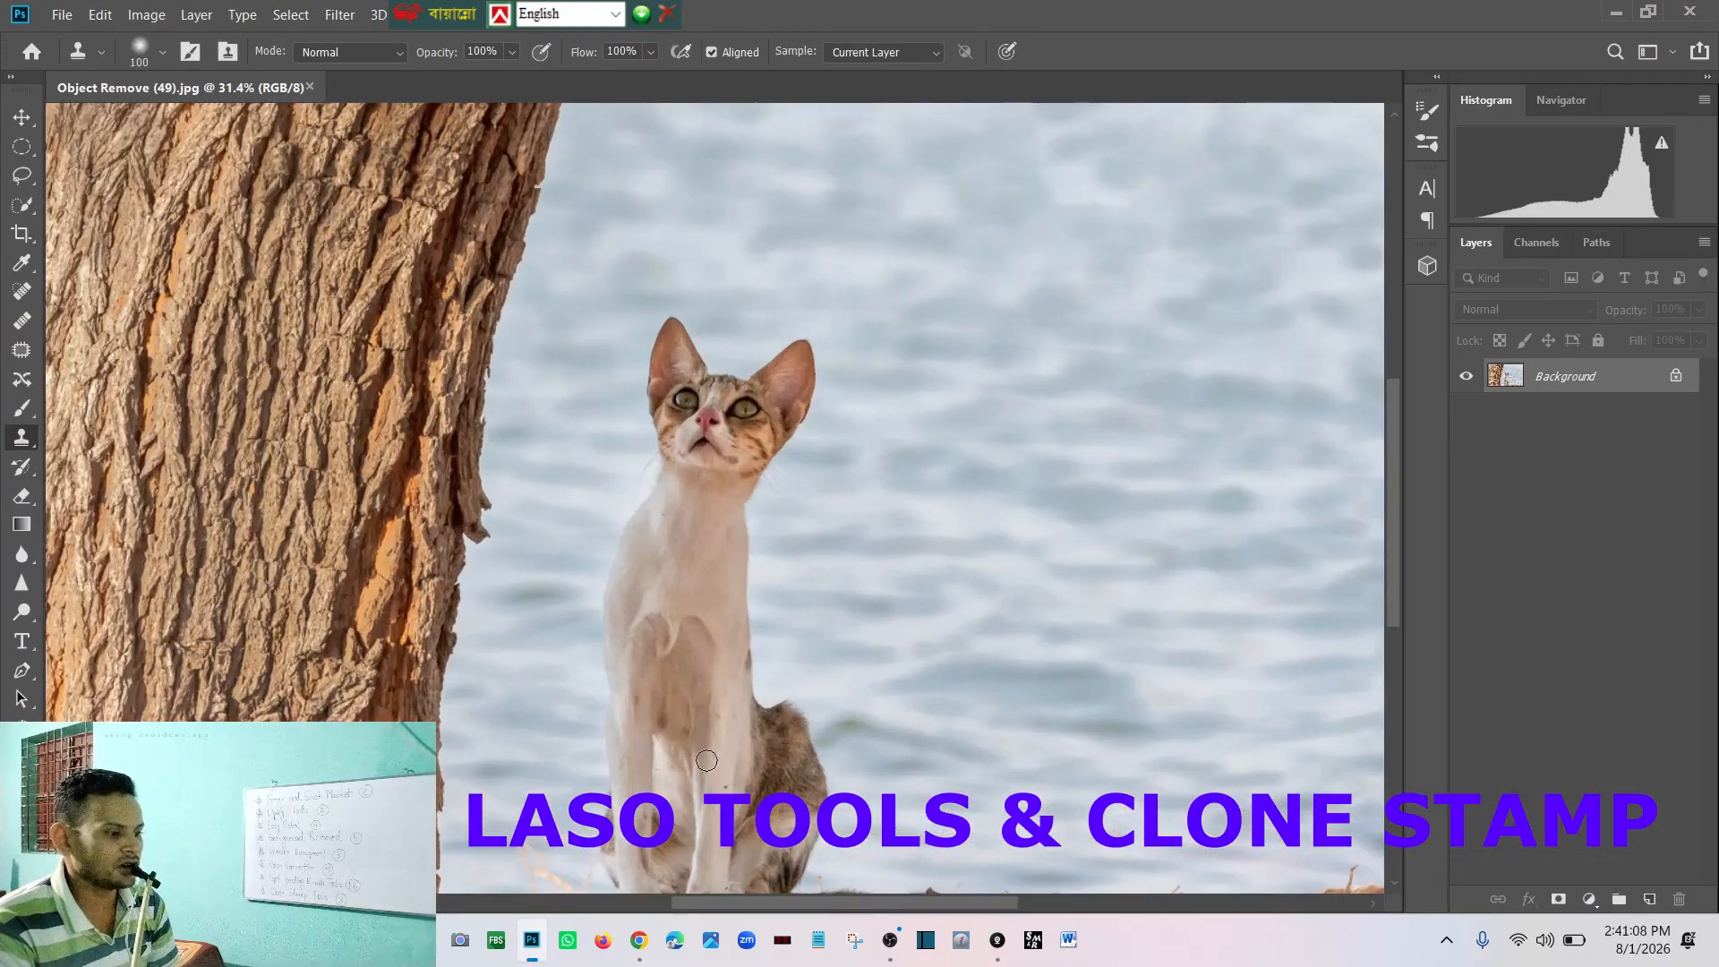
scroll(707, 760, "down", 3)
scroll(708, 760, "up", 4)
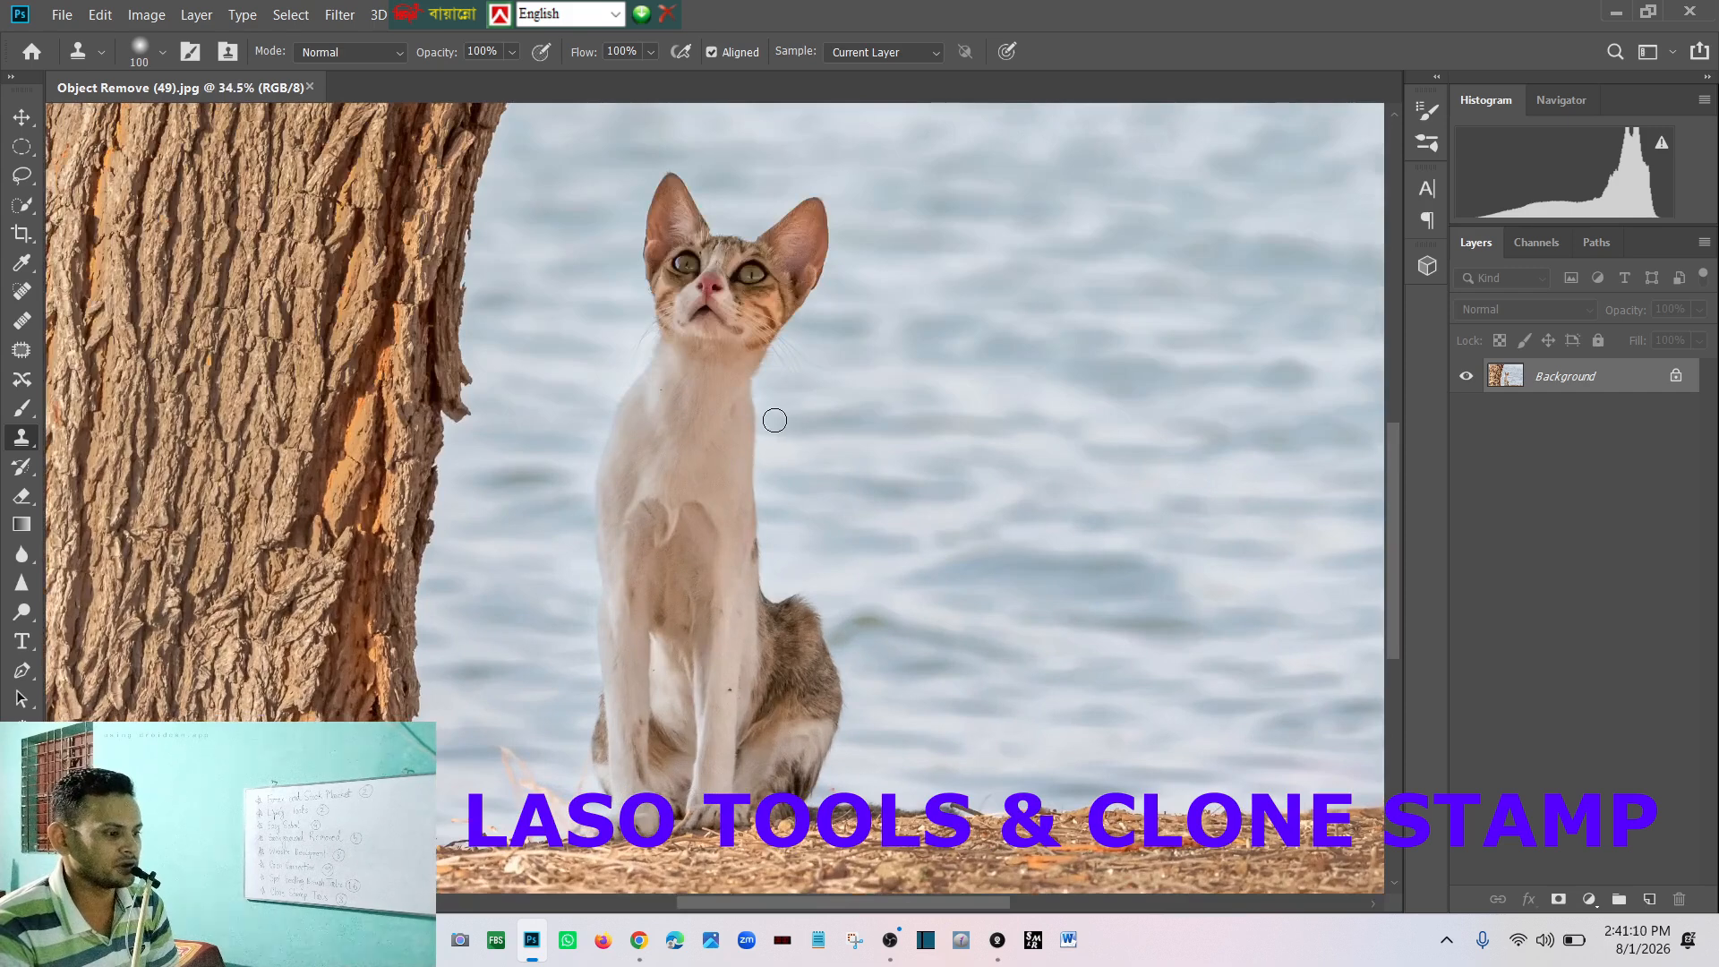
scroll(775, 420, "down", 1)
scroll(769, 442, "down", 1)
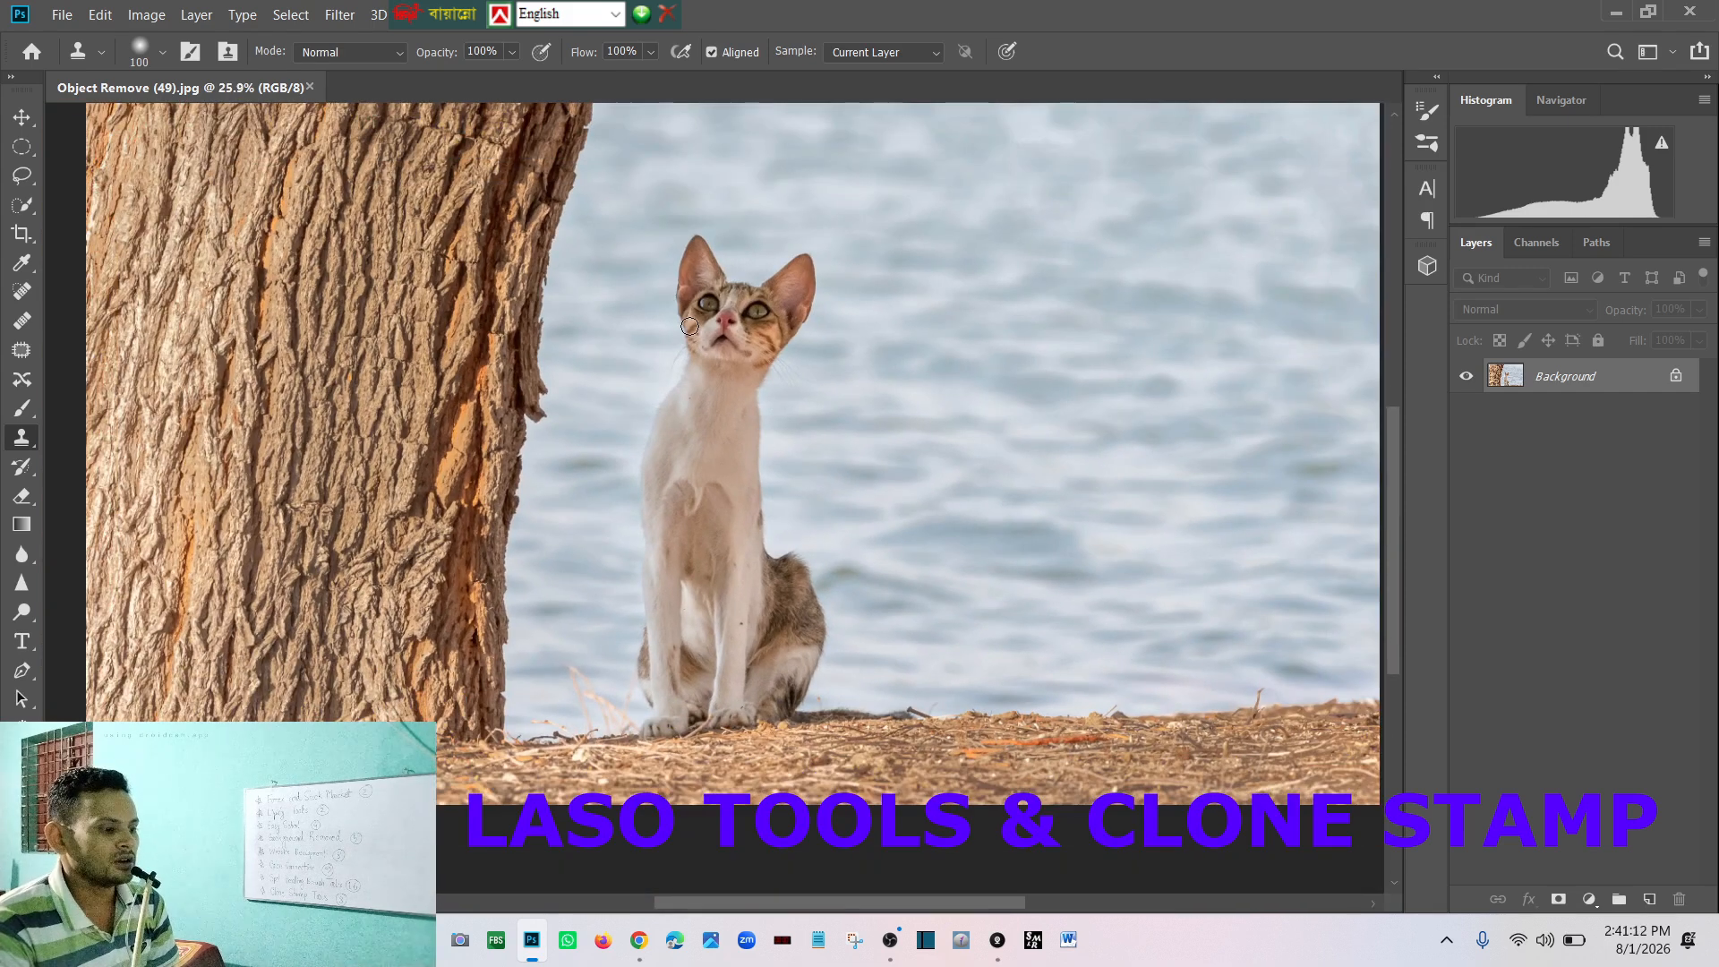
key("l")
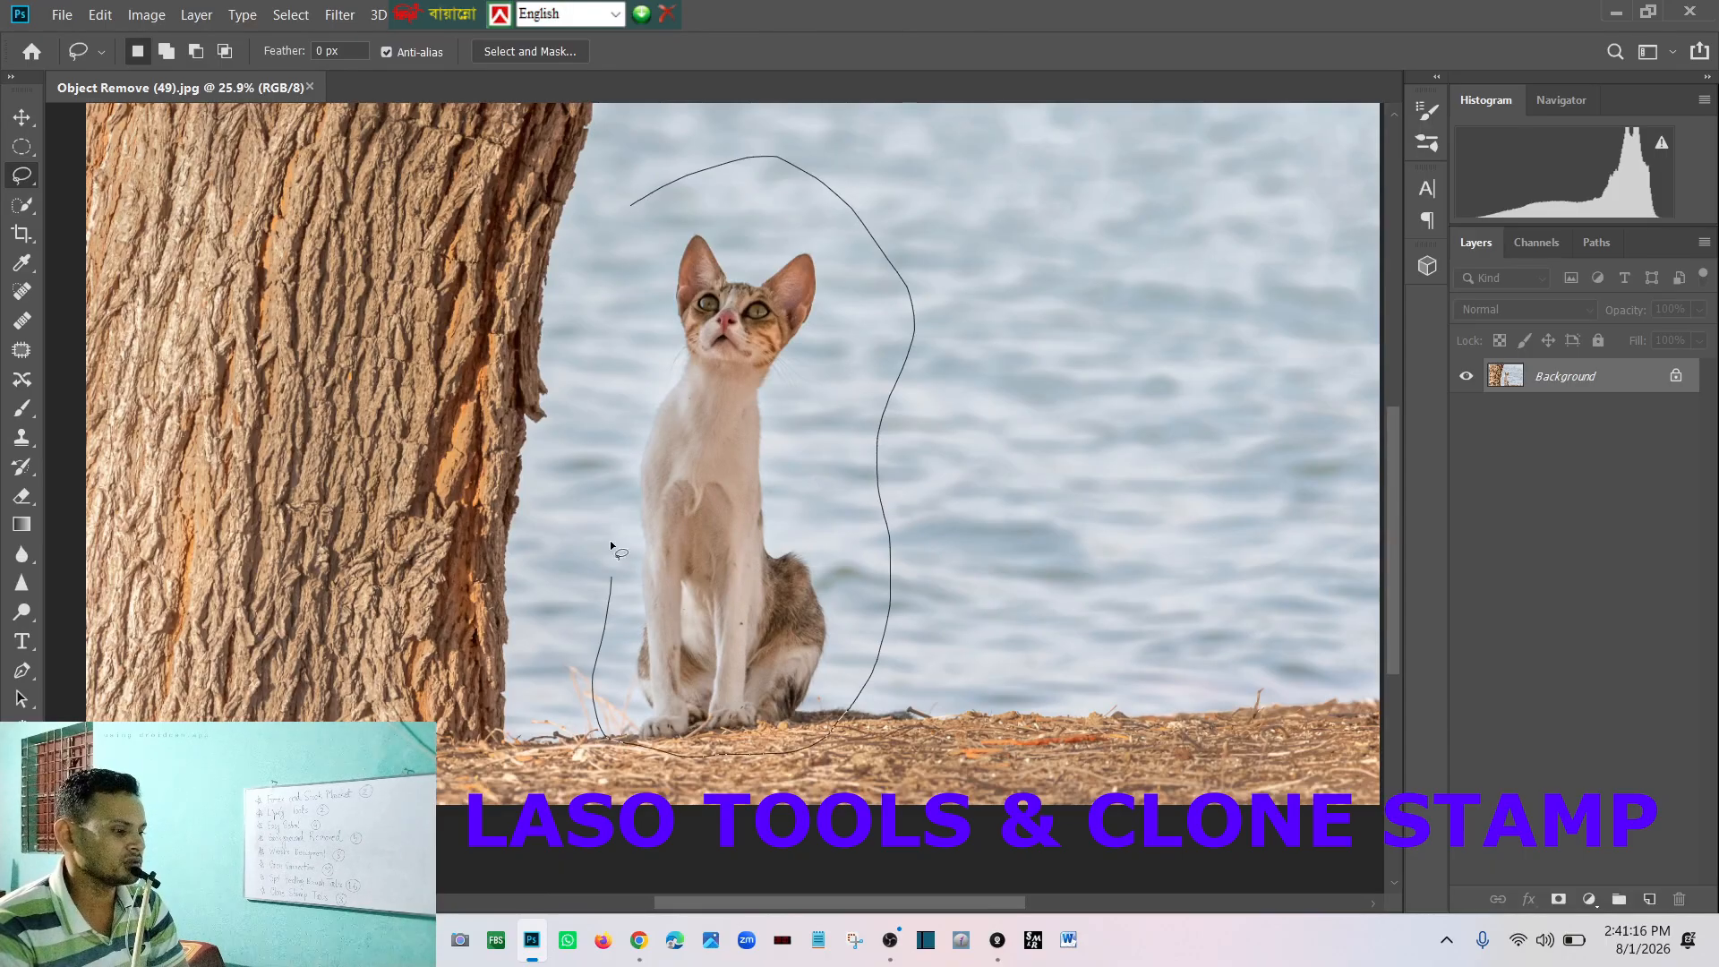
left_click_drag(635, 201, 638, 204)
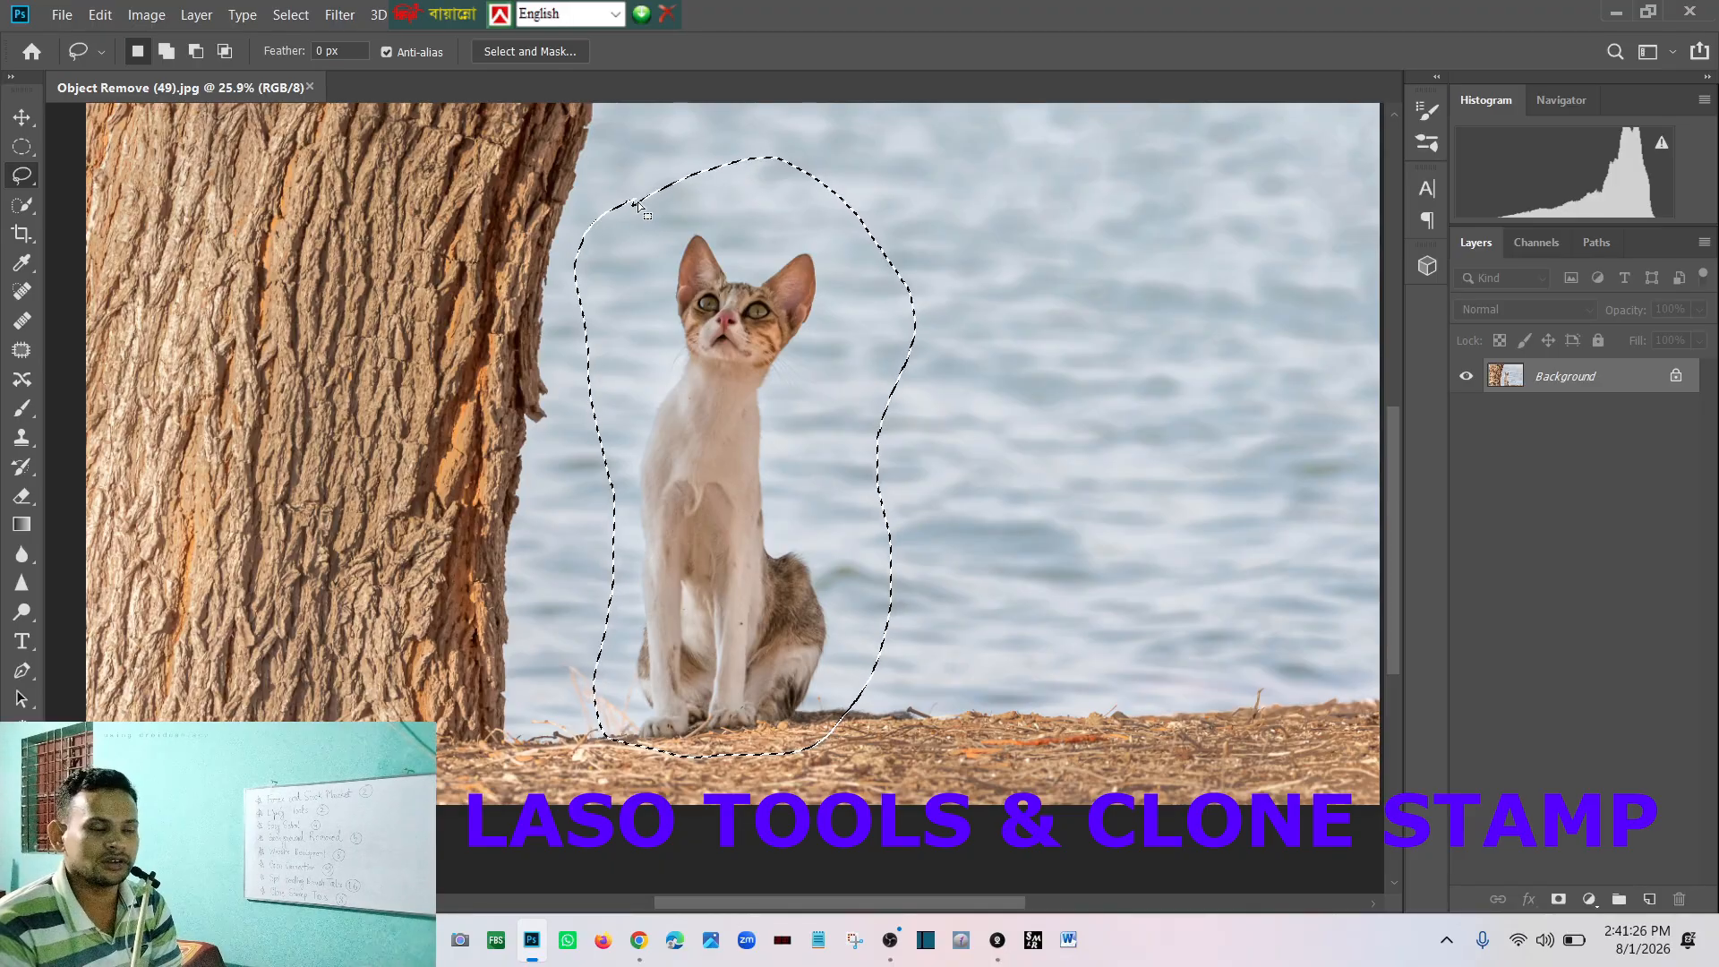
Step: Fill the selection around the cat with Content-Aware contents at 100% opacity and deselect it
key("shift")
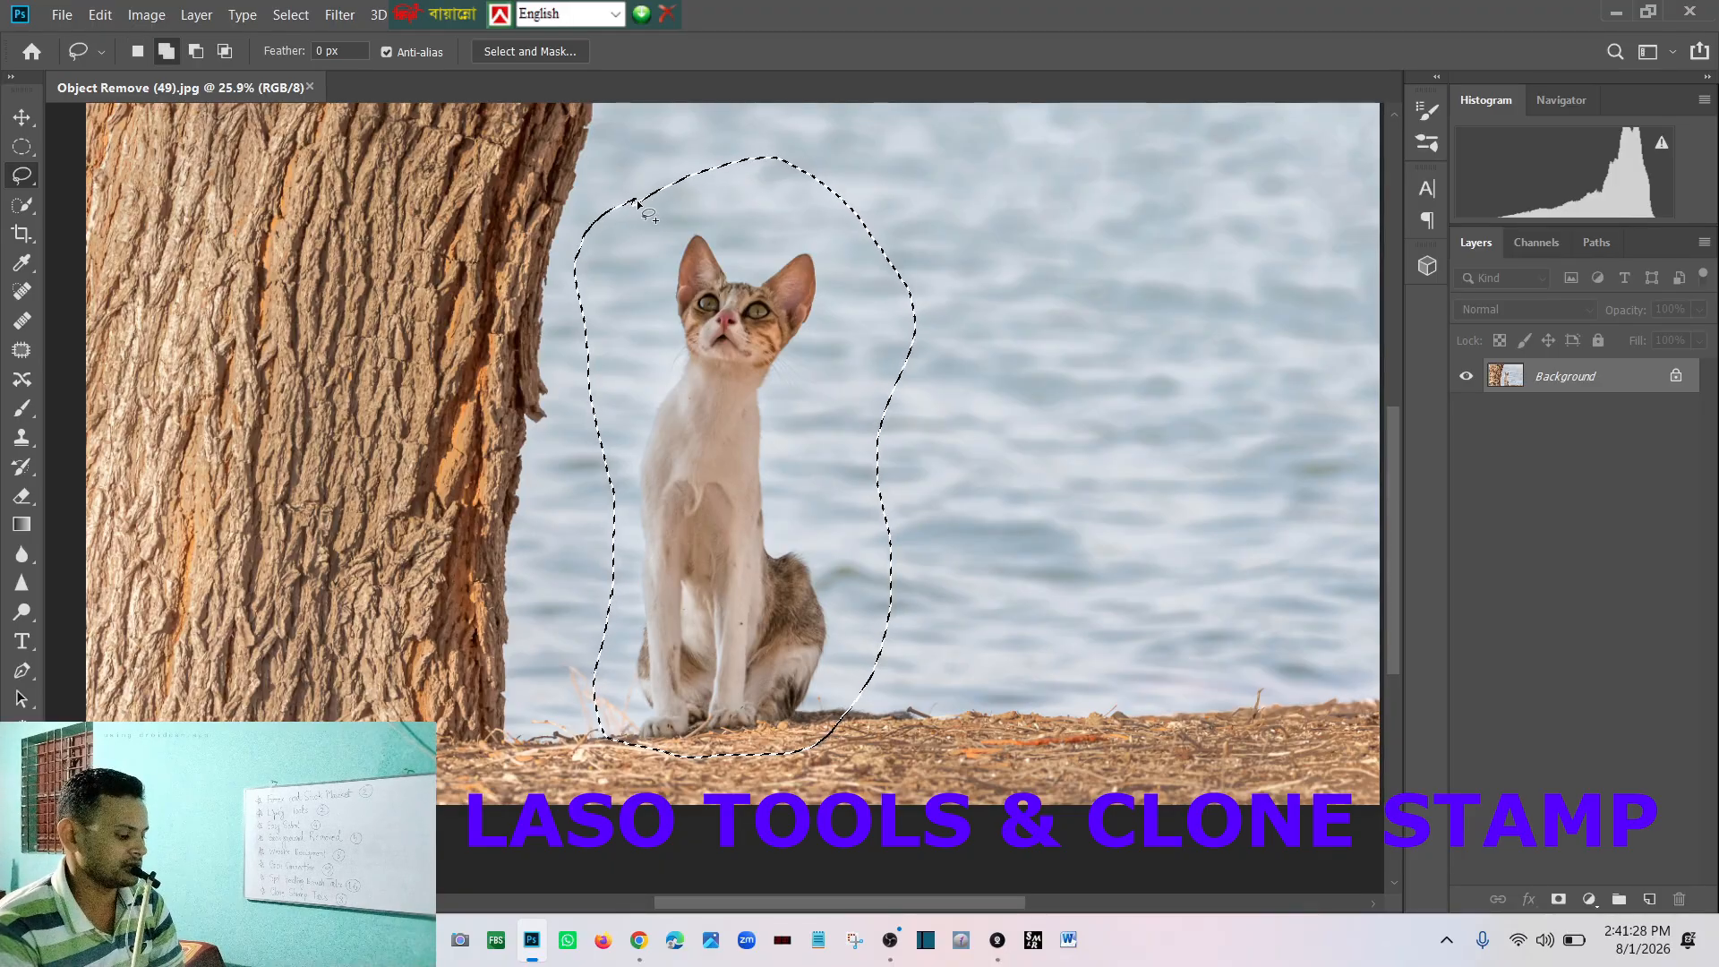
key("shift+BackSpace")
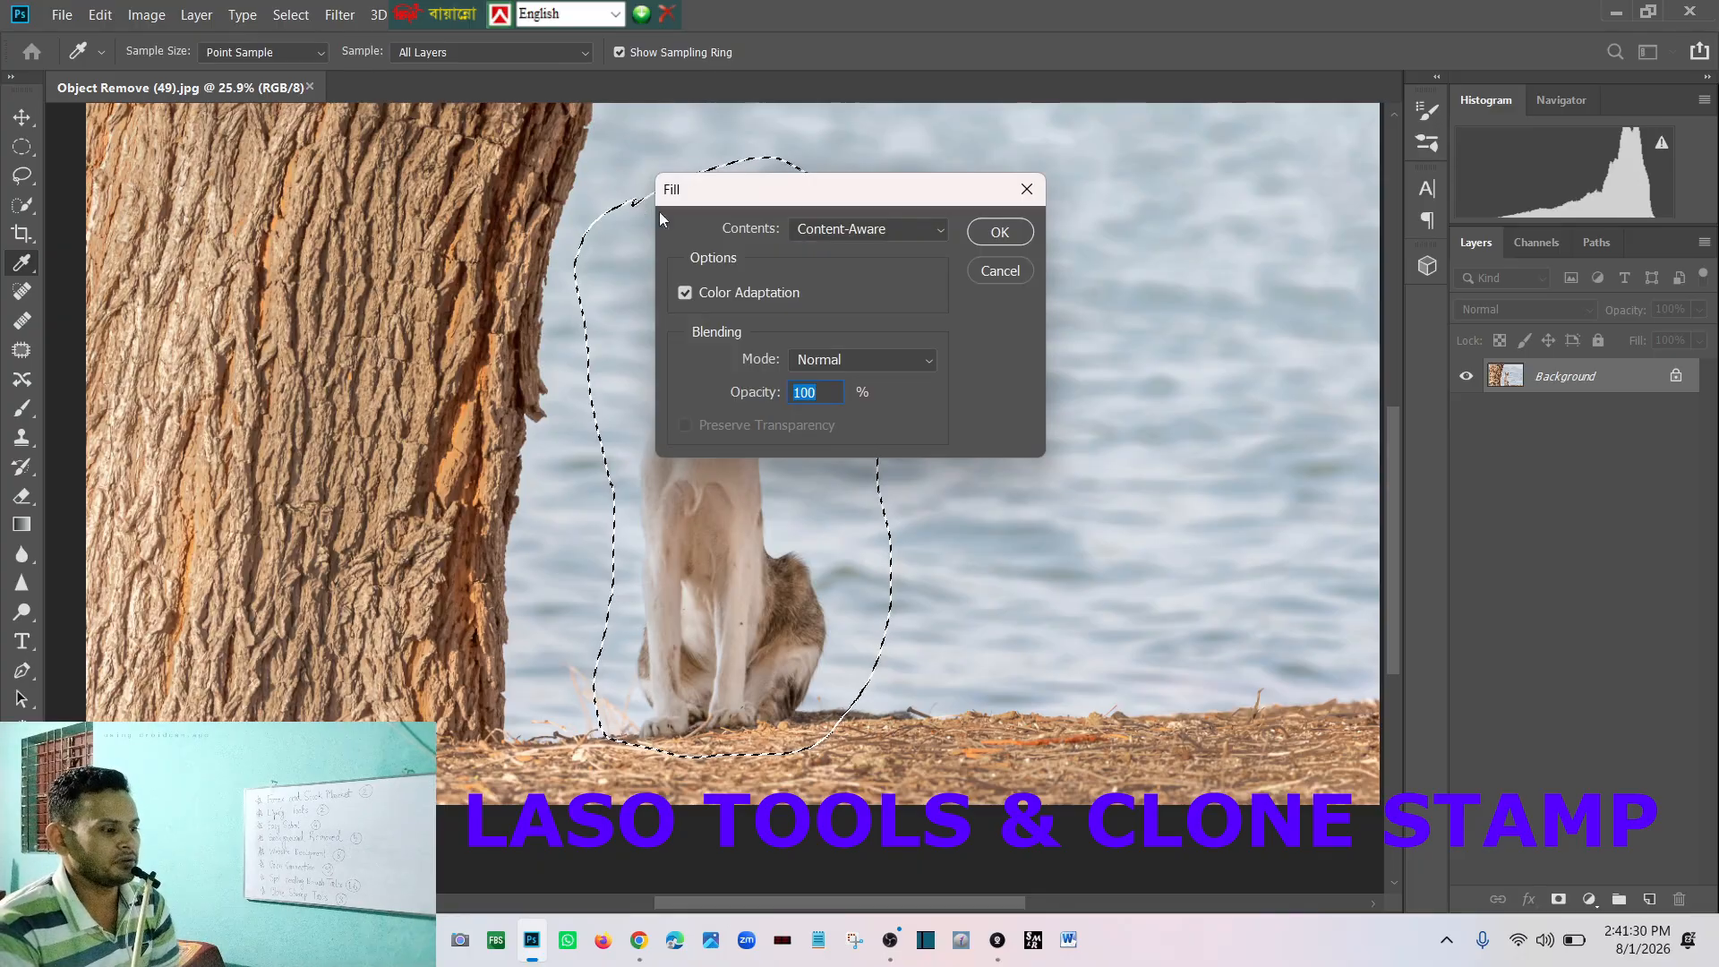
left_click(998, 233)
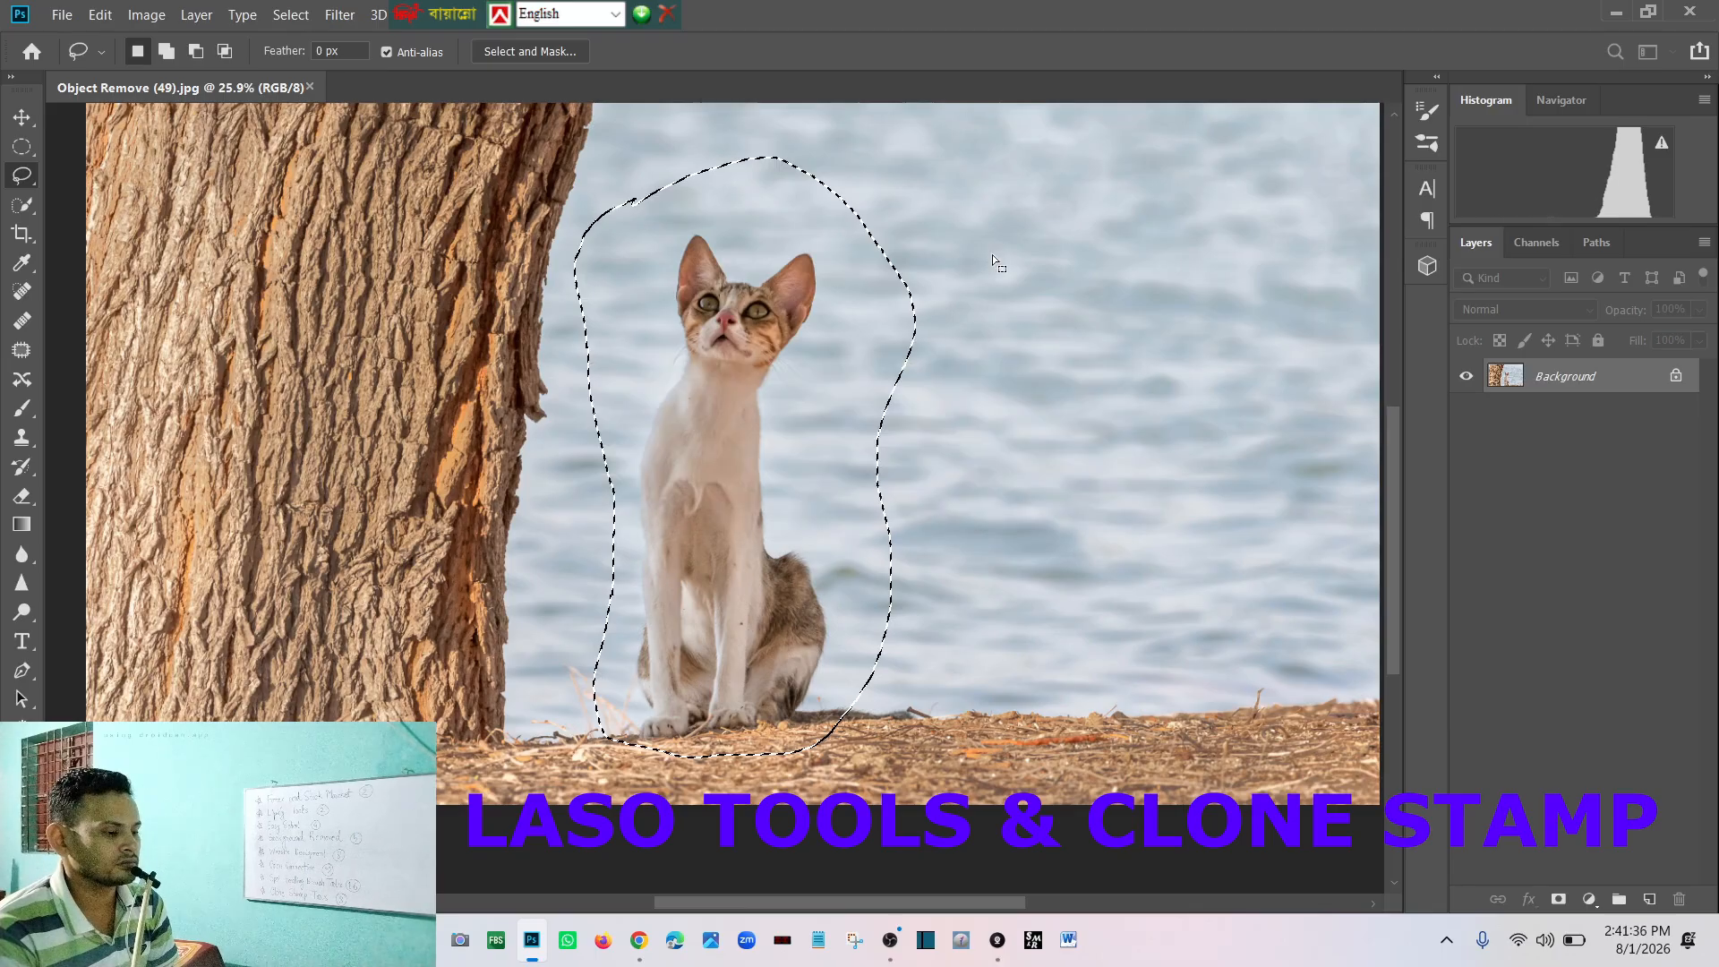
key("ctrl+d")
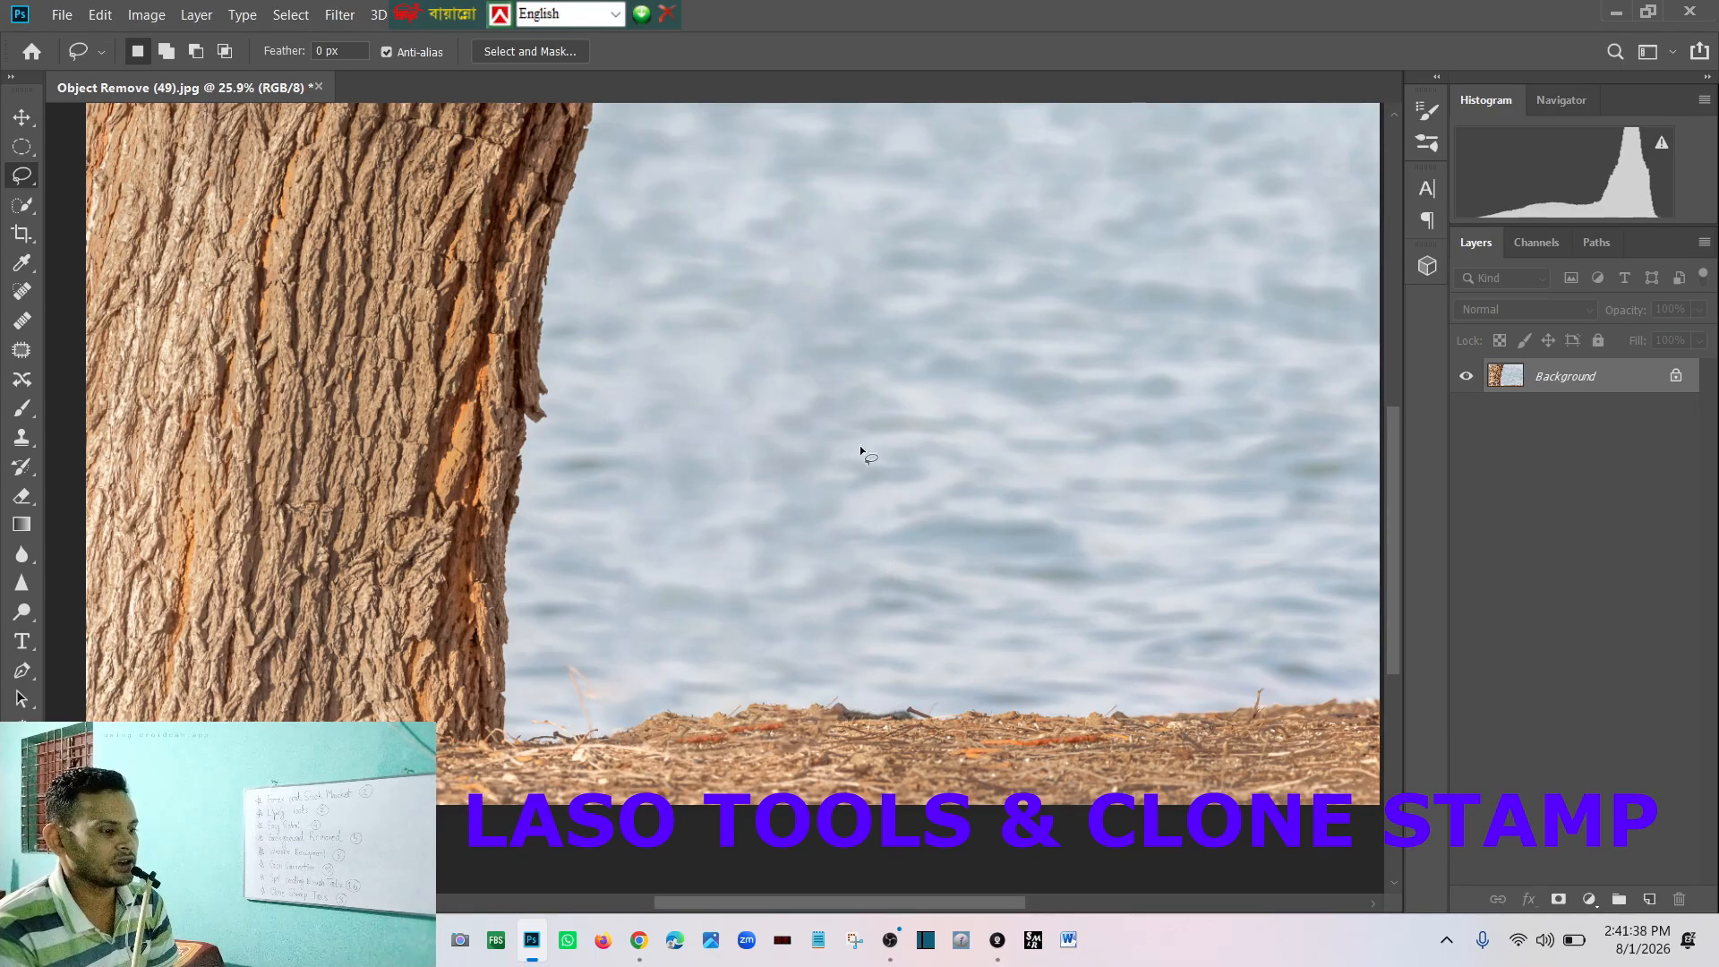
Step: Enlarge the Clone Stamp brush to 1000 px and clone wave texture over the smooth filled water beside the tree trunk
scroll(724, 440, "down", 6)
scroll(781, 449, "up", 7)
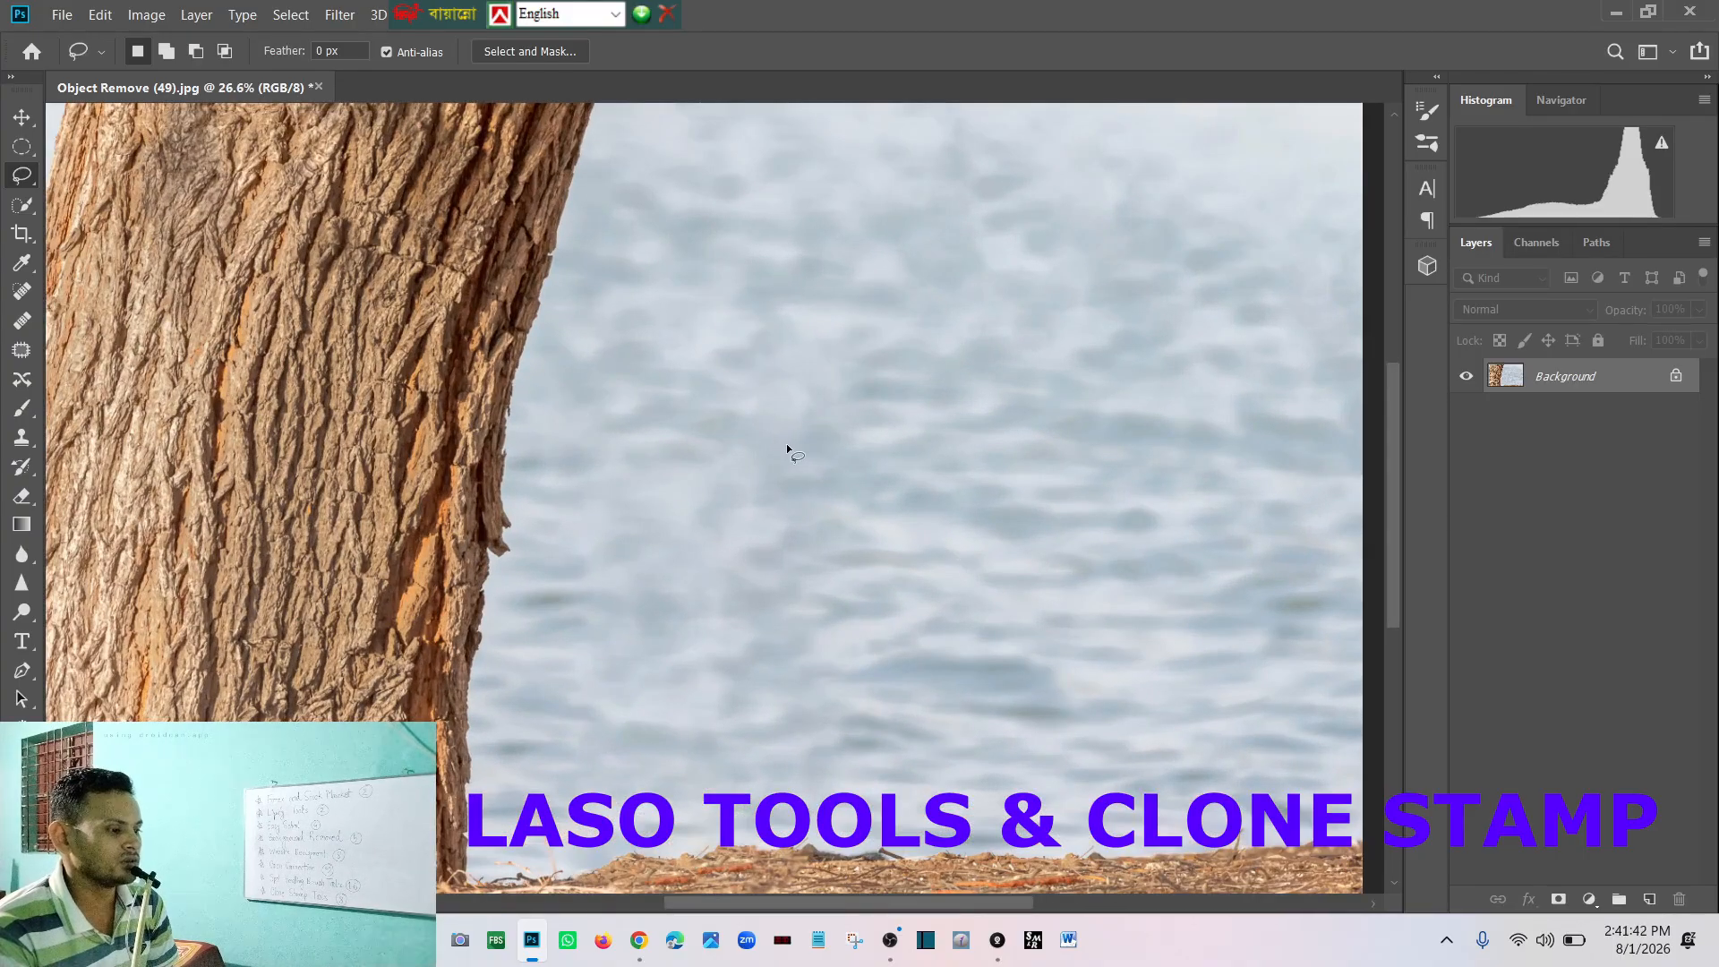
key("s")
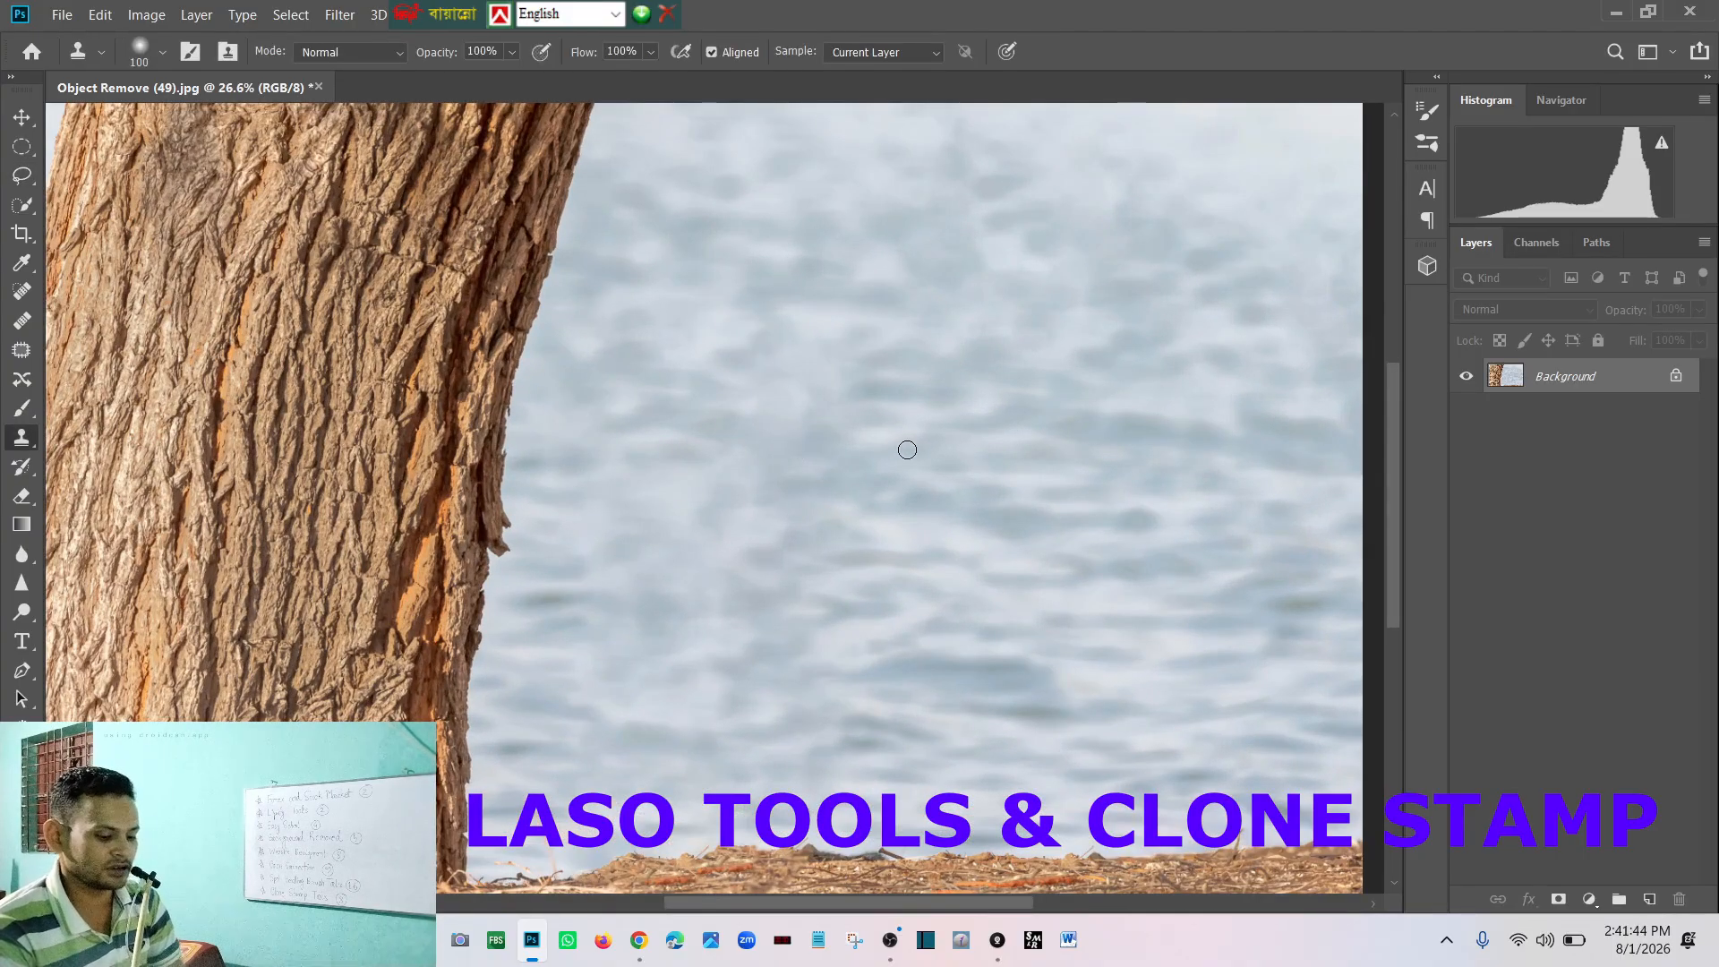
key("bracketright")
key("bracketright")
key("bracketright")
key("bracketright")
key("bracketright")
key("bracketright")
key("bracketright")
key("bracketright")
key("bracketright")
key("bracketright")
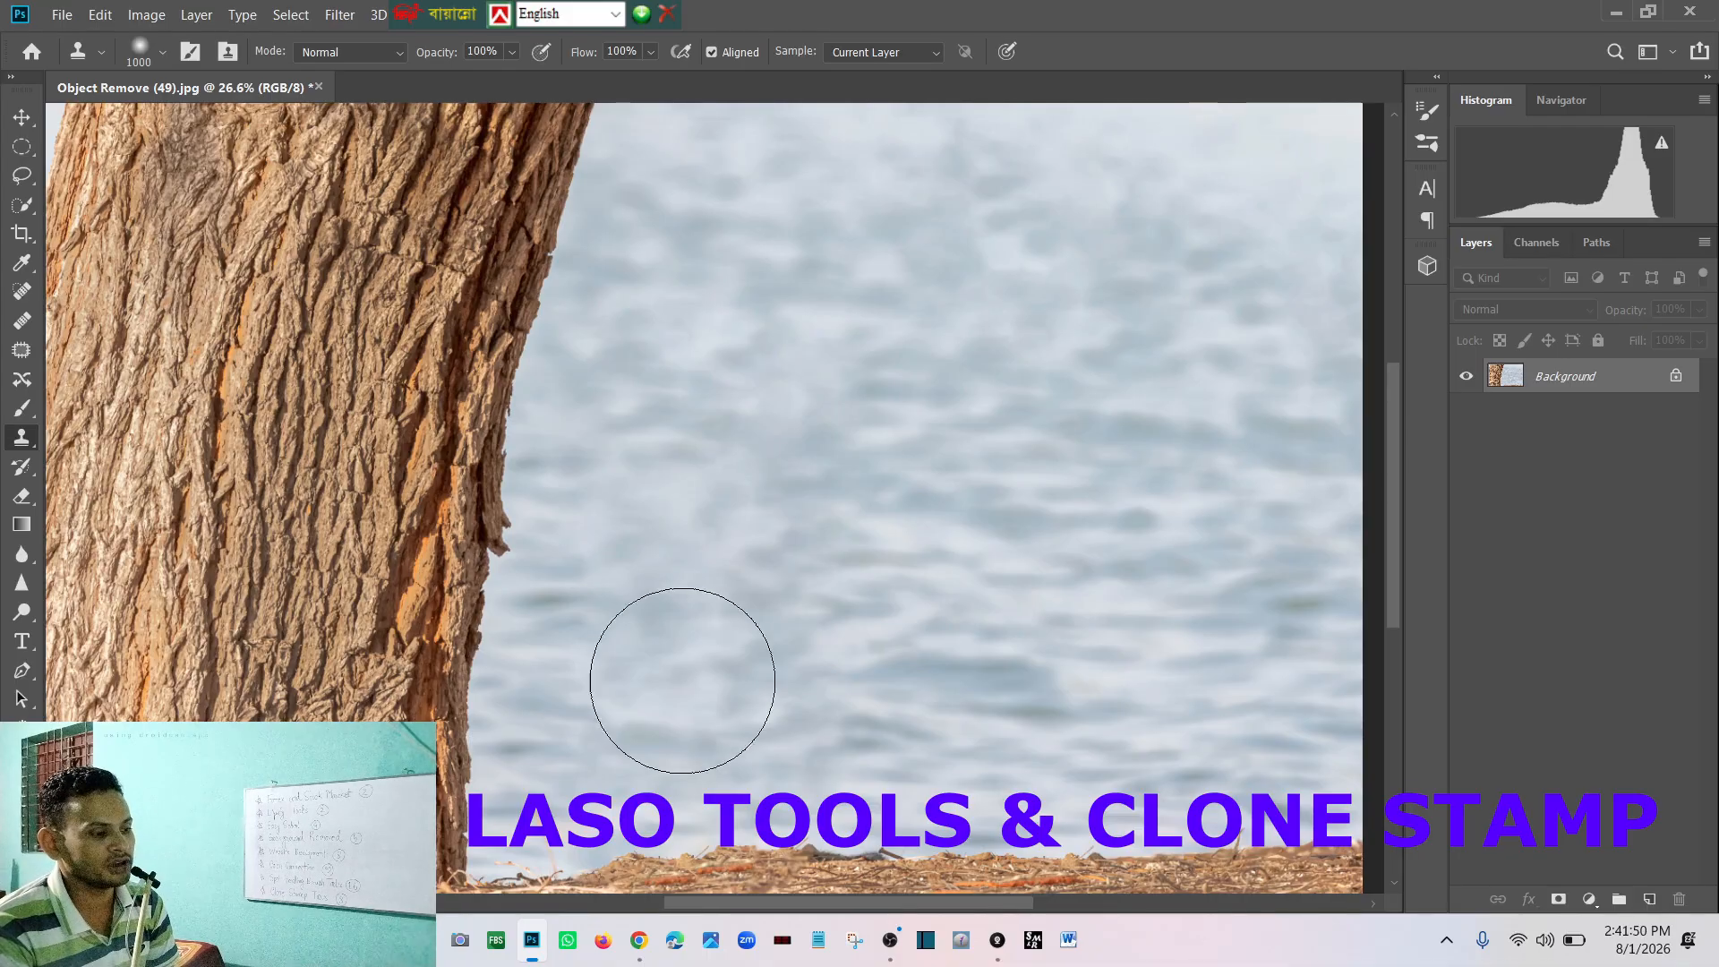
left_click(1186, 528)
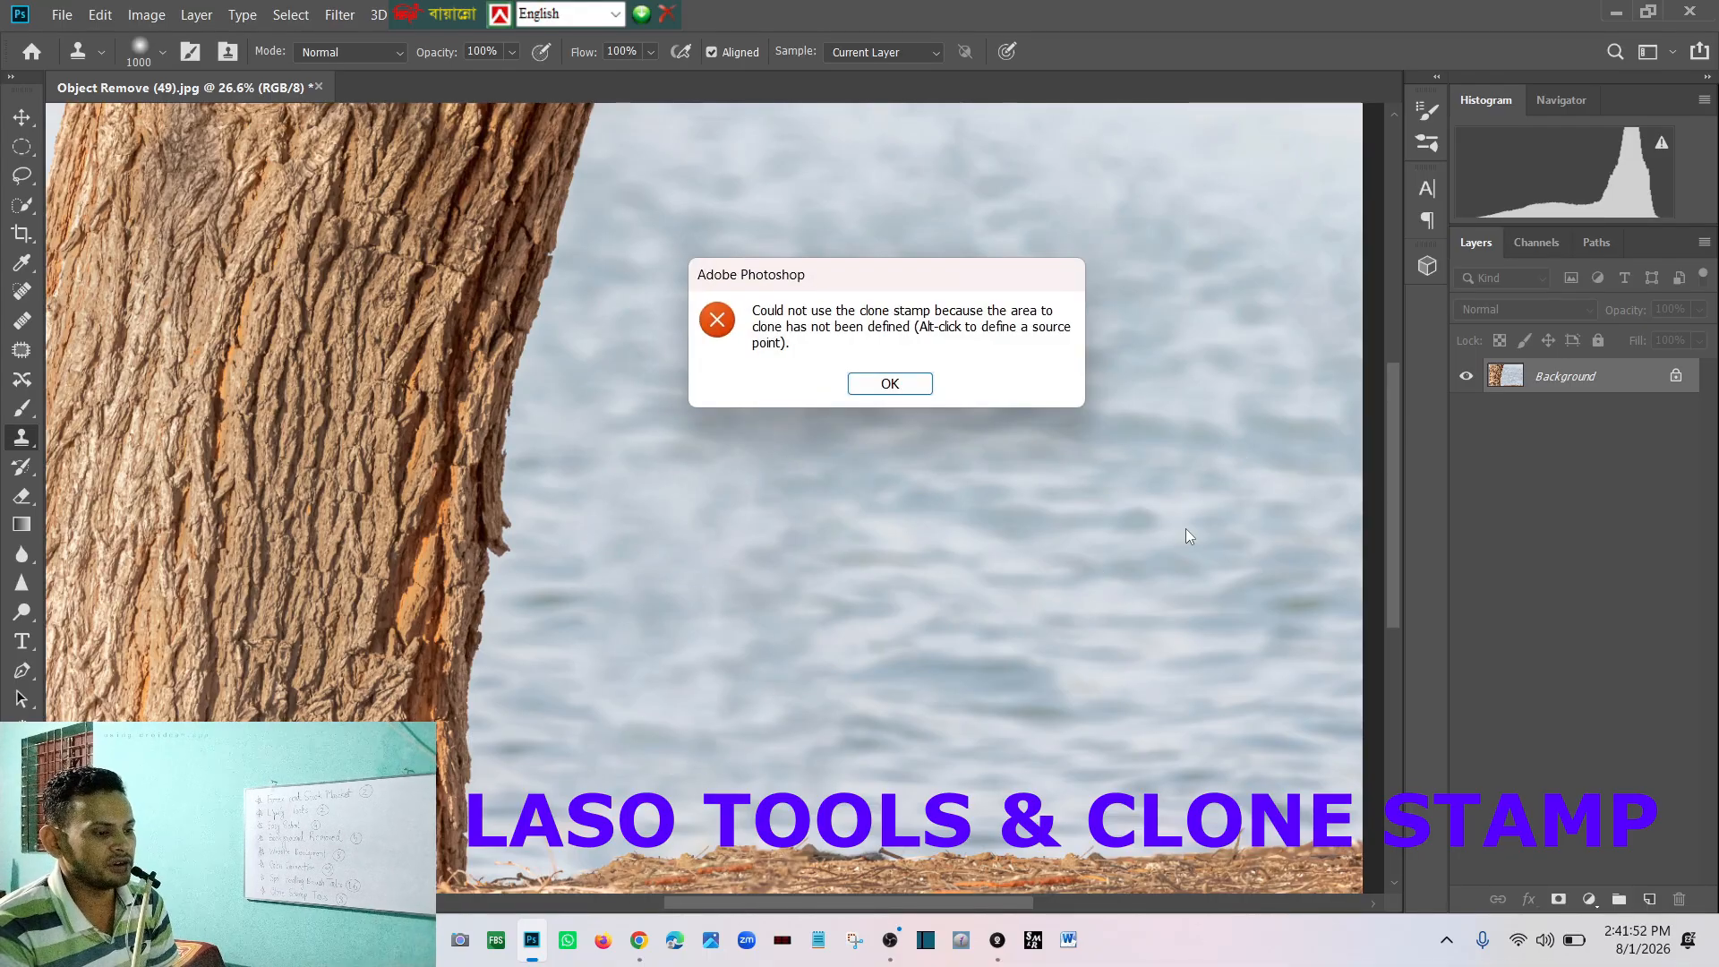
left_click(913, 392)
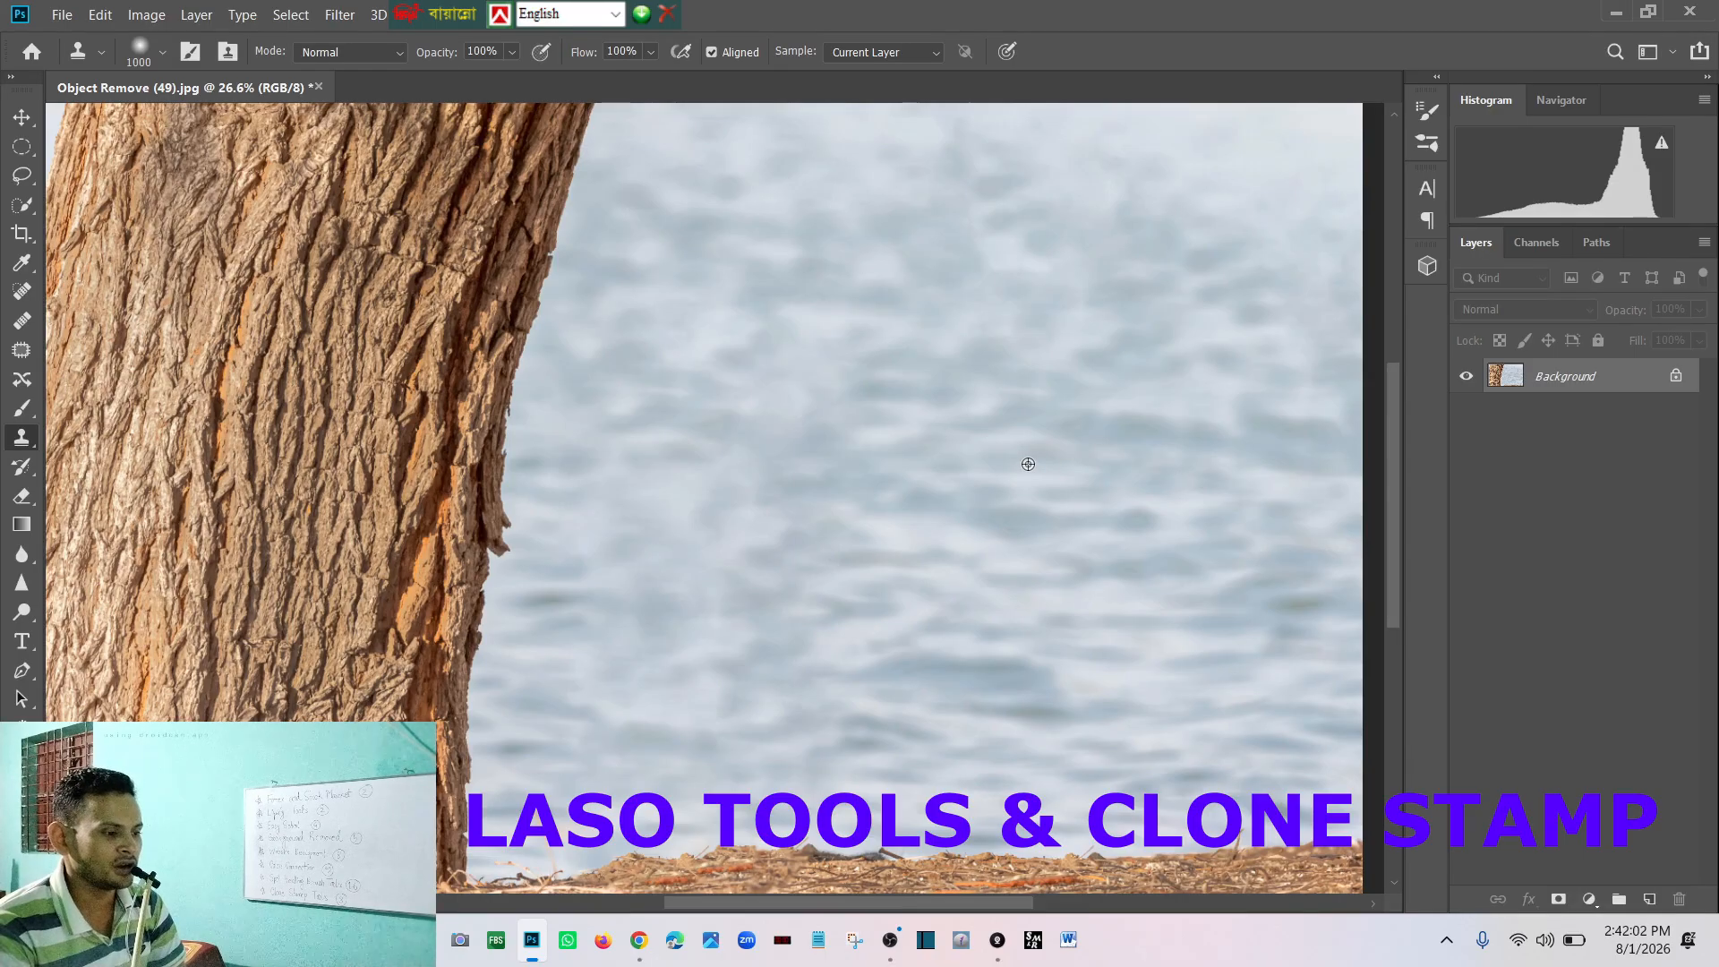
mouse_move(694, 600)
left_mouse_down()
mouse_move(658, 483)
mouse_move(728, 475)
mouse_move(697, 560)
mouse_move(748, 383)
mouse_move(690, 468)
mouse_move(668, 660)
mouse_move(783, 740)
mouse_move(706, 564)
mouse_move(787, 660)
mouse_move(664, 442)
mouse_move(665, 574)
mouse_move(825, 614)
mouse_move(787, 622)
mouse_move(768, 454)
mouse_move(902, 615)
left_mouse_up()
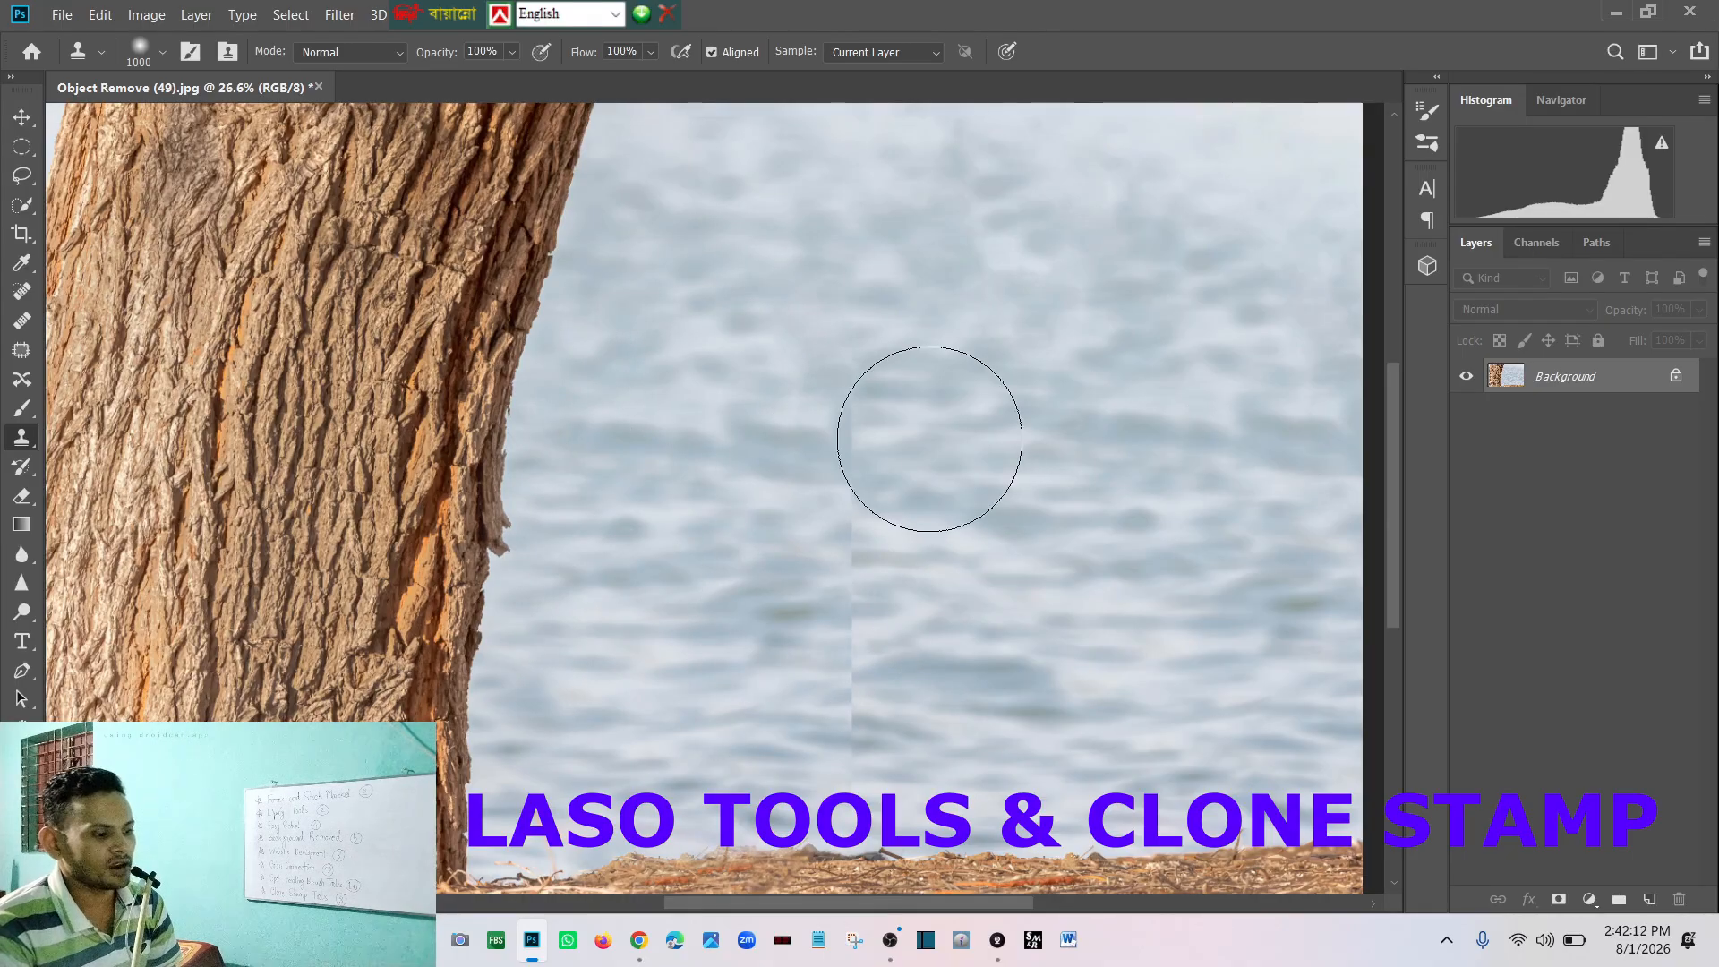
Step: Try to clone water over the vertical seam in the middle of the lake with the 1000 px brush, and undo it
scroll(927, 441, "up", 6)
scroll(842, 435, "down", 5)
scroll(828, 402, "down", 3)
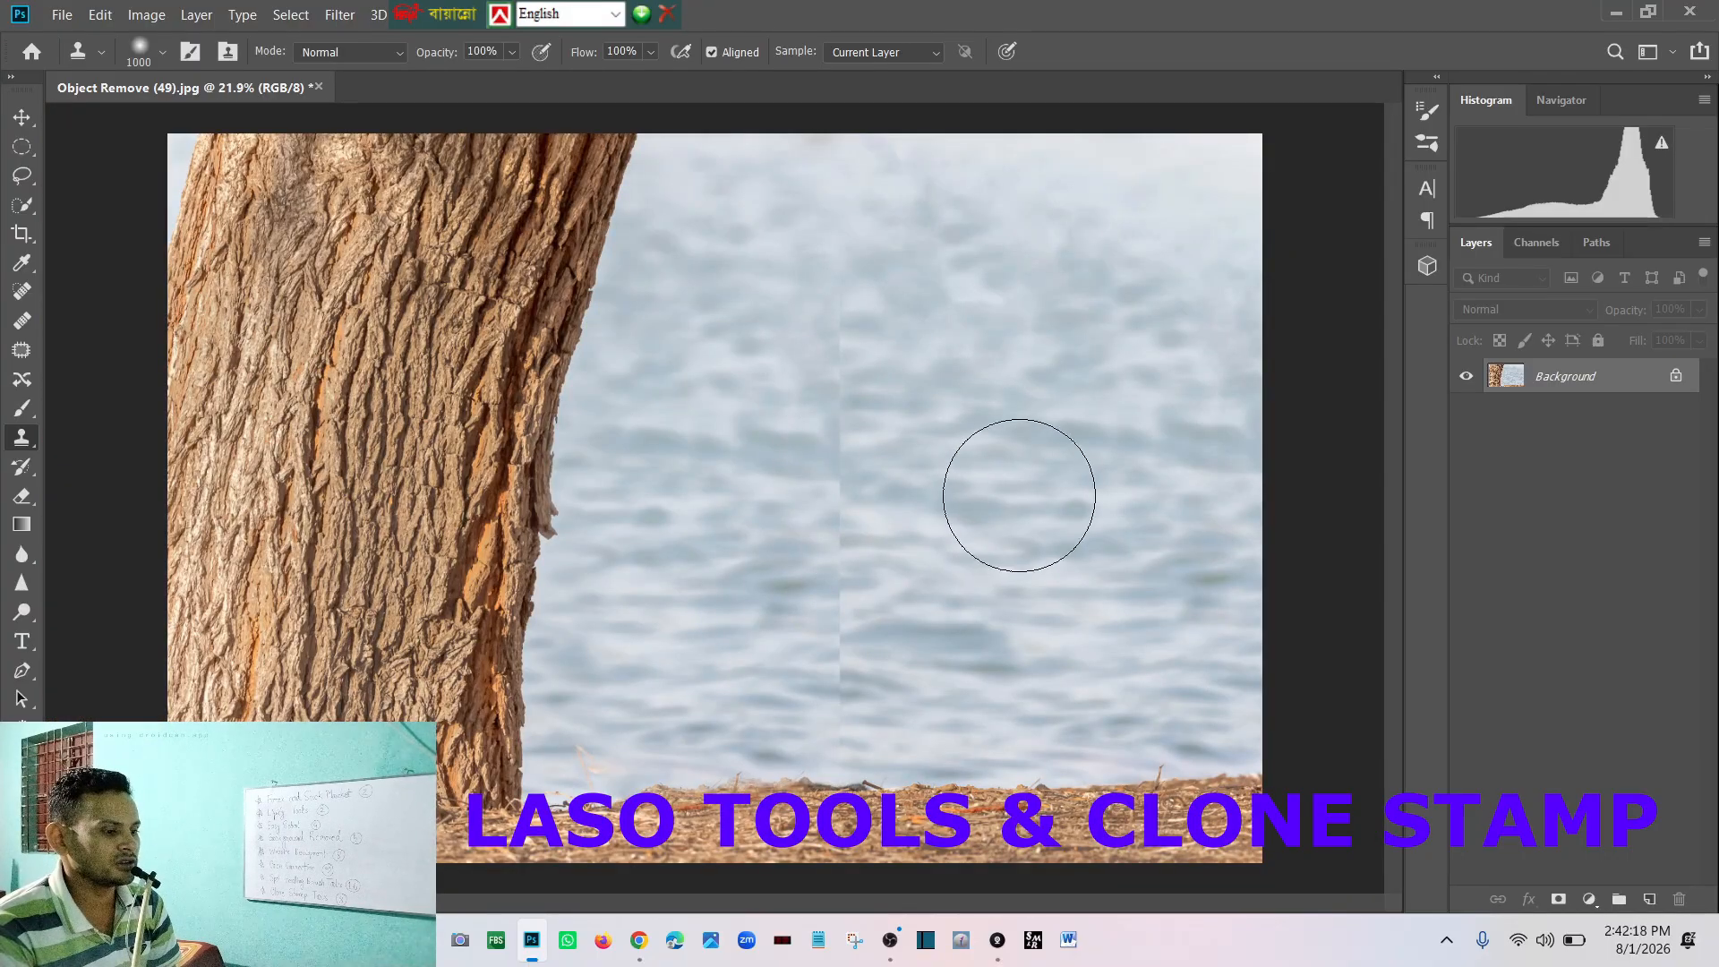
left_click(1022, 504, "alt")
mouse_move(841, 627)
left_mouse_down()
mouse_move(833, 487)
mouse_move(831, 593)
mouse_move(838, 534)
left_mouse_up()
left_click_drag(850, 616, 869, 563)
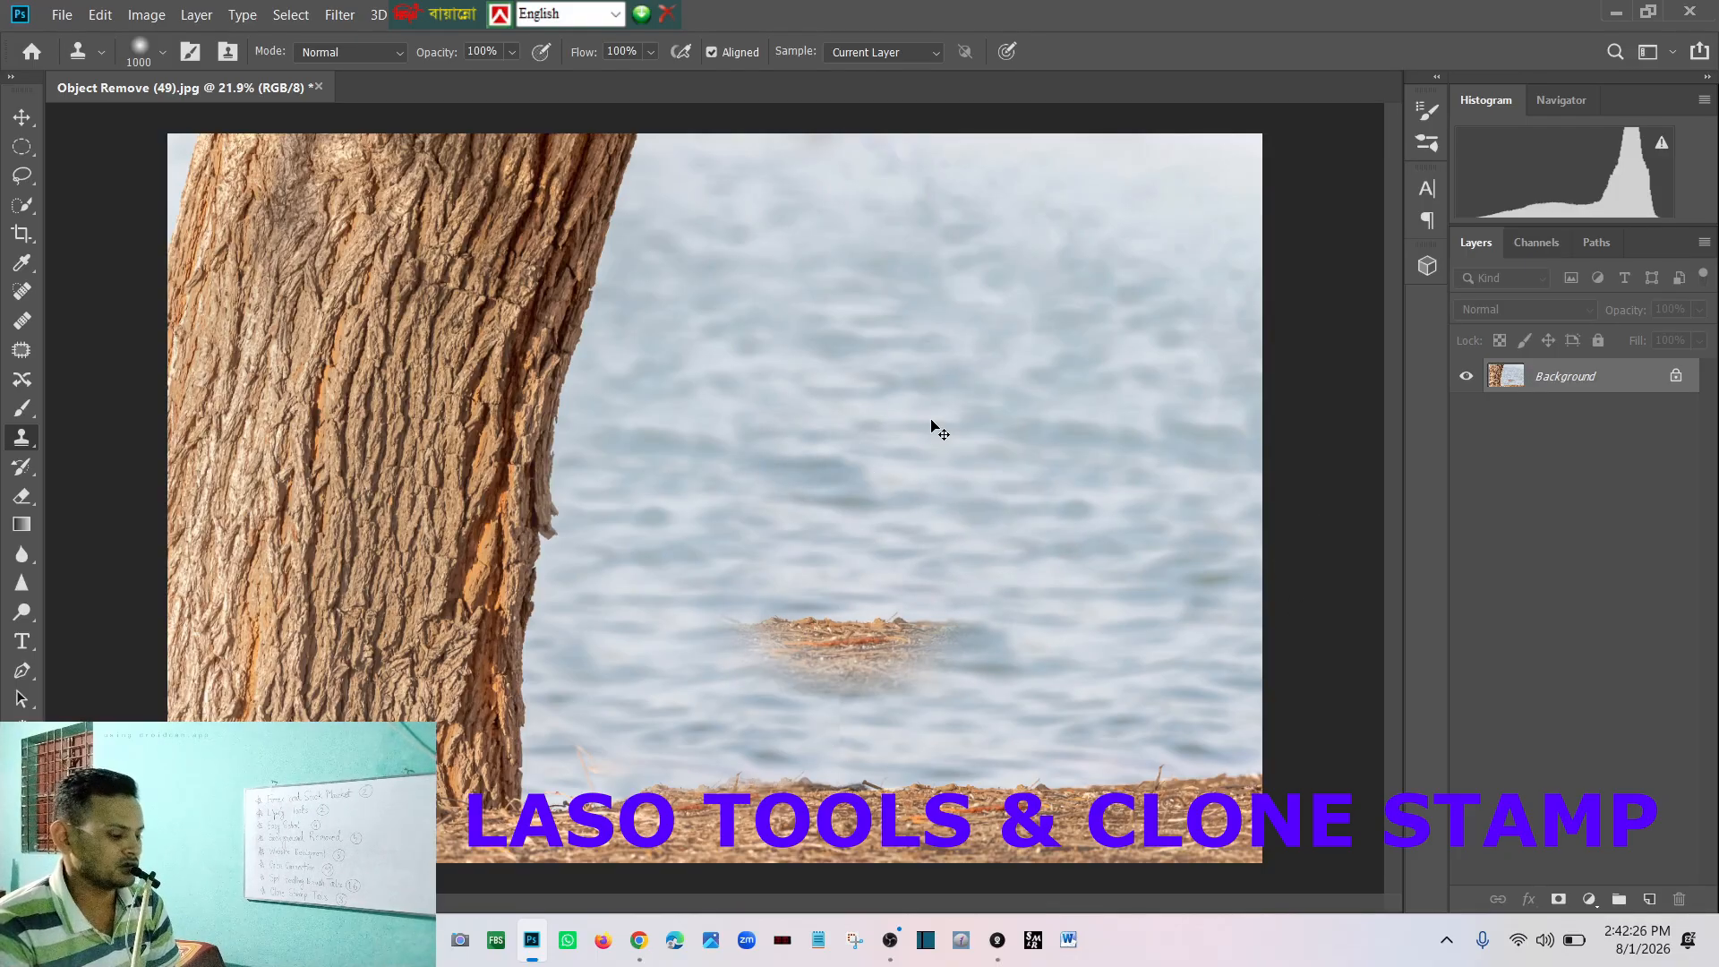
key("ctrl+z")
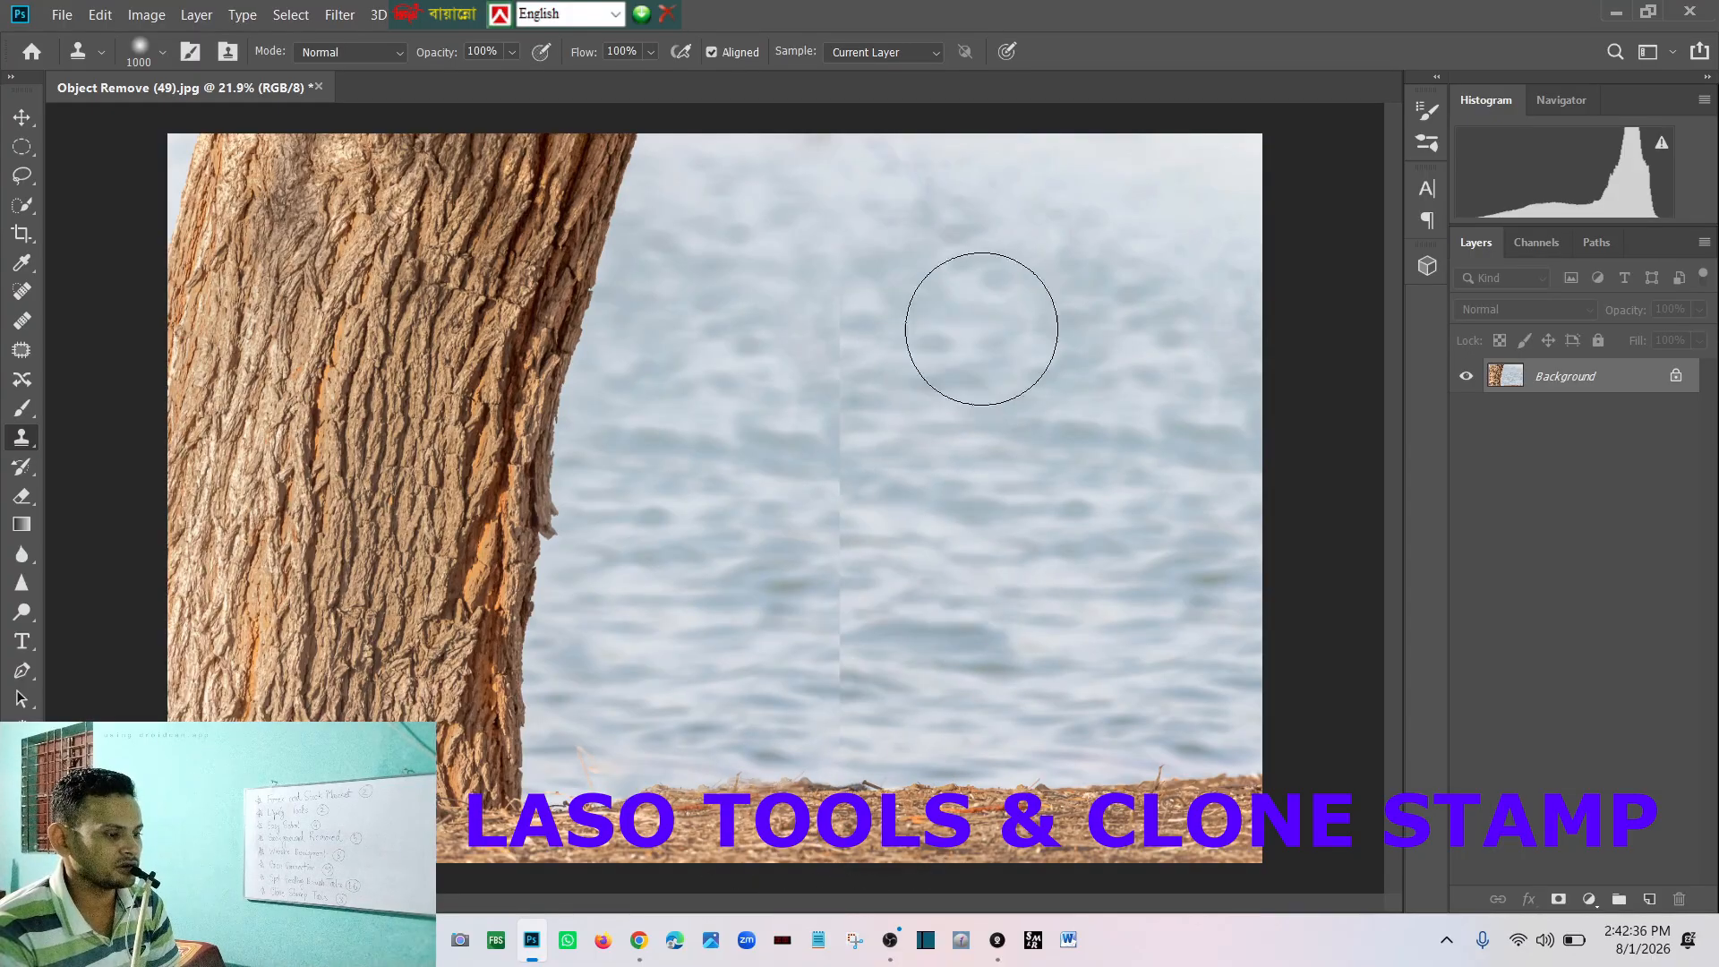
Step: Reduce the Clone Stamp brush to 500 px and clone water sampled near the trunk's upper part along the vertical seam
key("bracketleft")
key("bracketleft")
key("bracketleft")
key("bracketleft")
key("bracketleft")
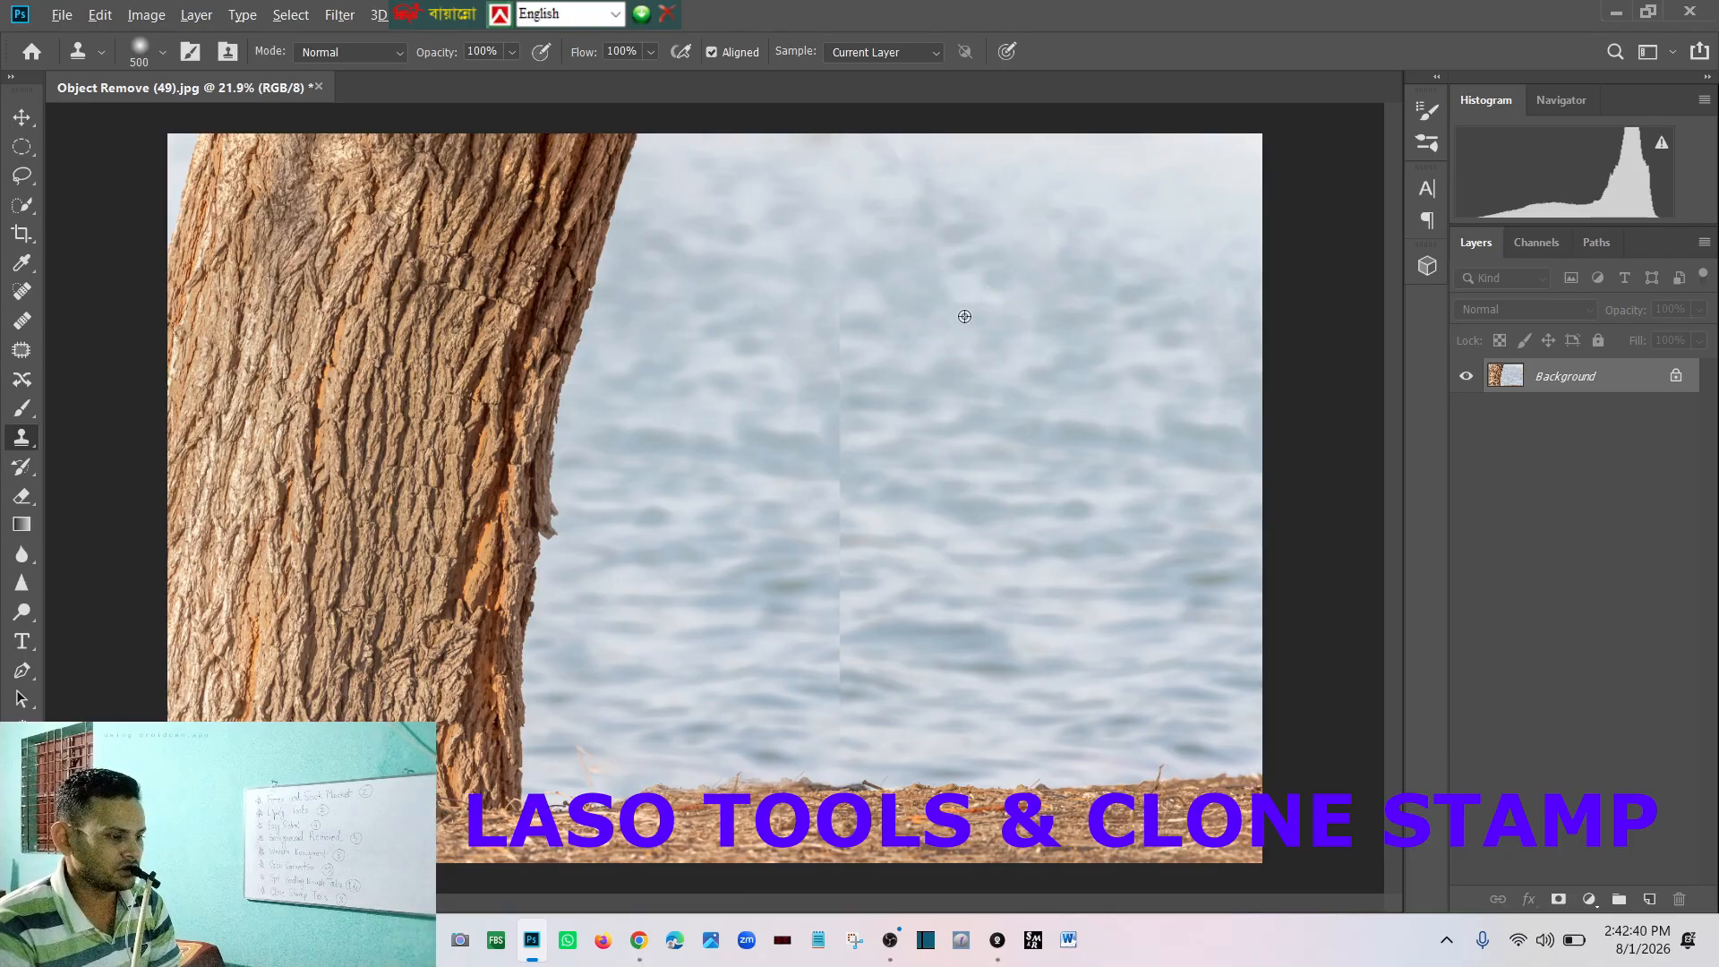
left_click(754, 259, "alt")
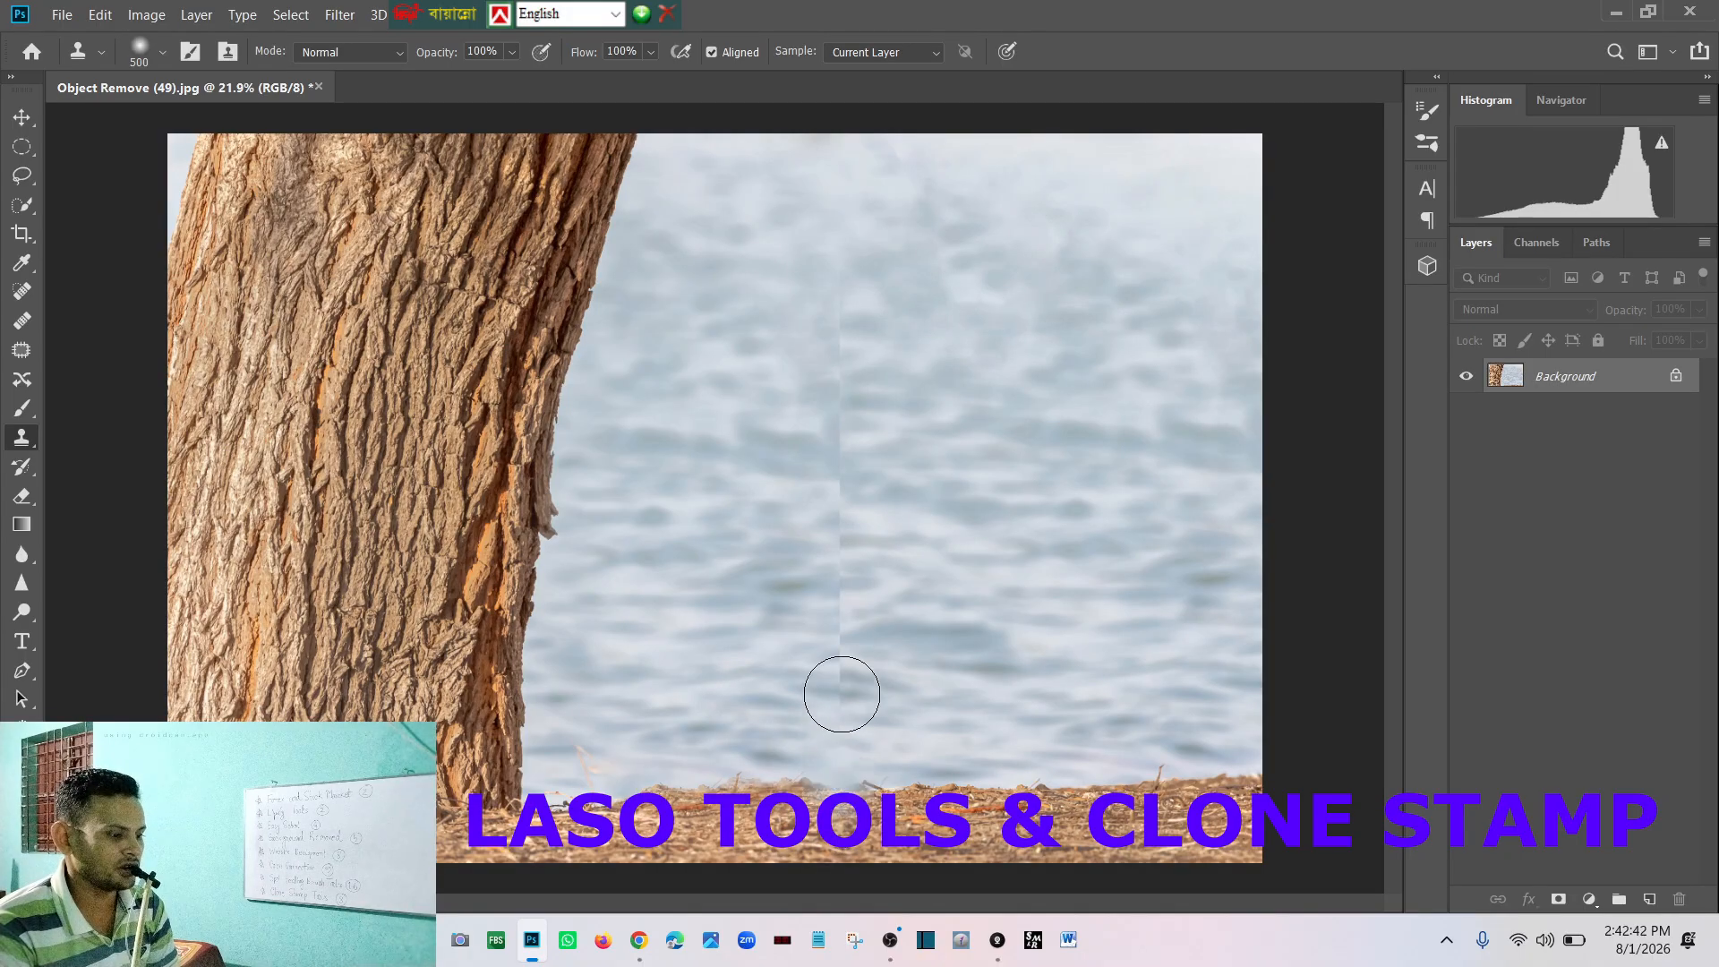
mouse_move(840, 714)
left_mouse_down()
mouse_move(809, 430)
mouse_move(842, 291)
left_mouse_up()
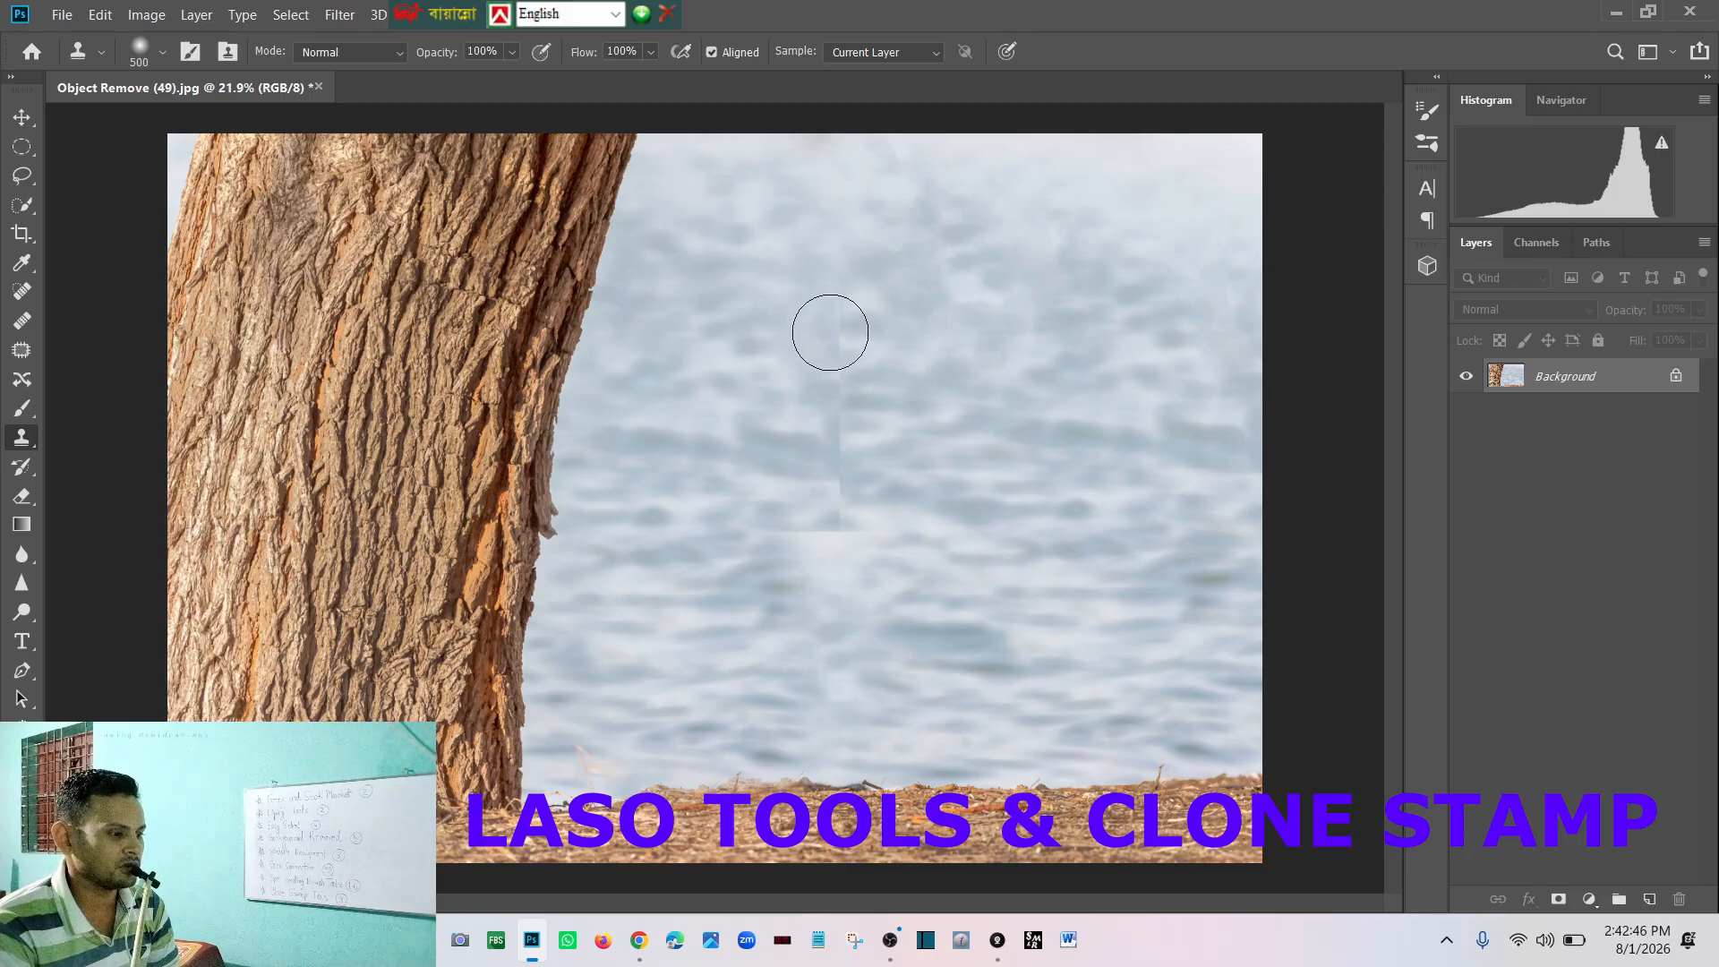
scroll(910, 445, "down", 3)
scroll(837, 484, "up", 3)
scroll(836, 485, "down", 5)
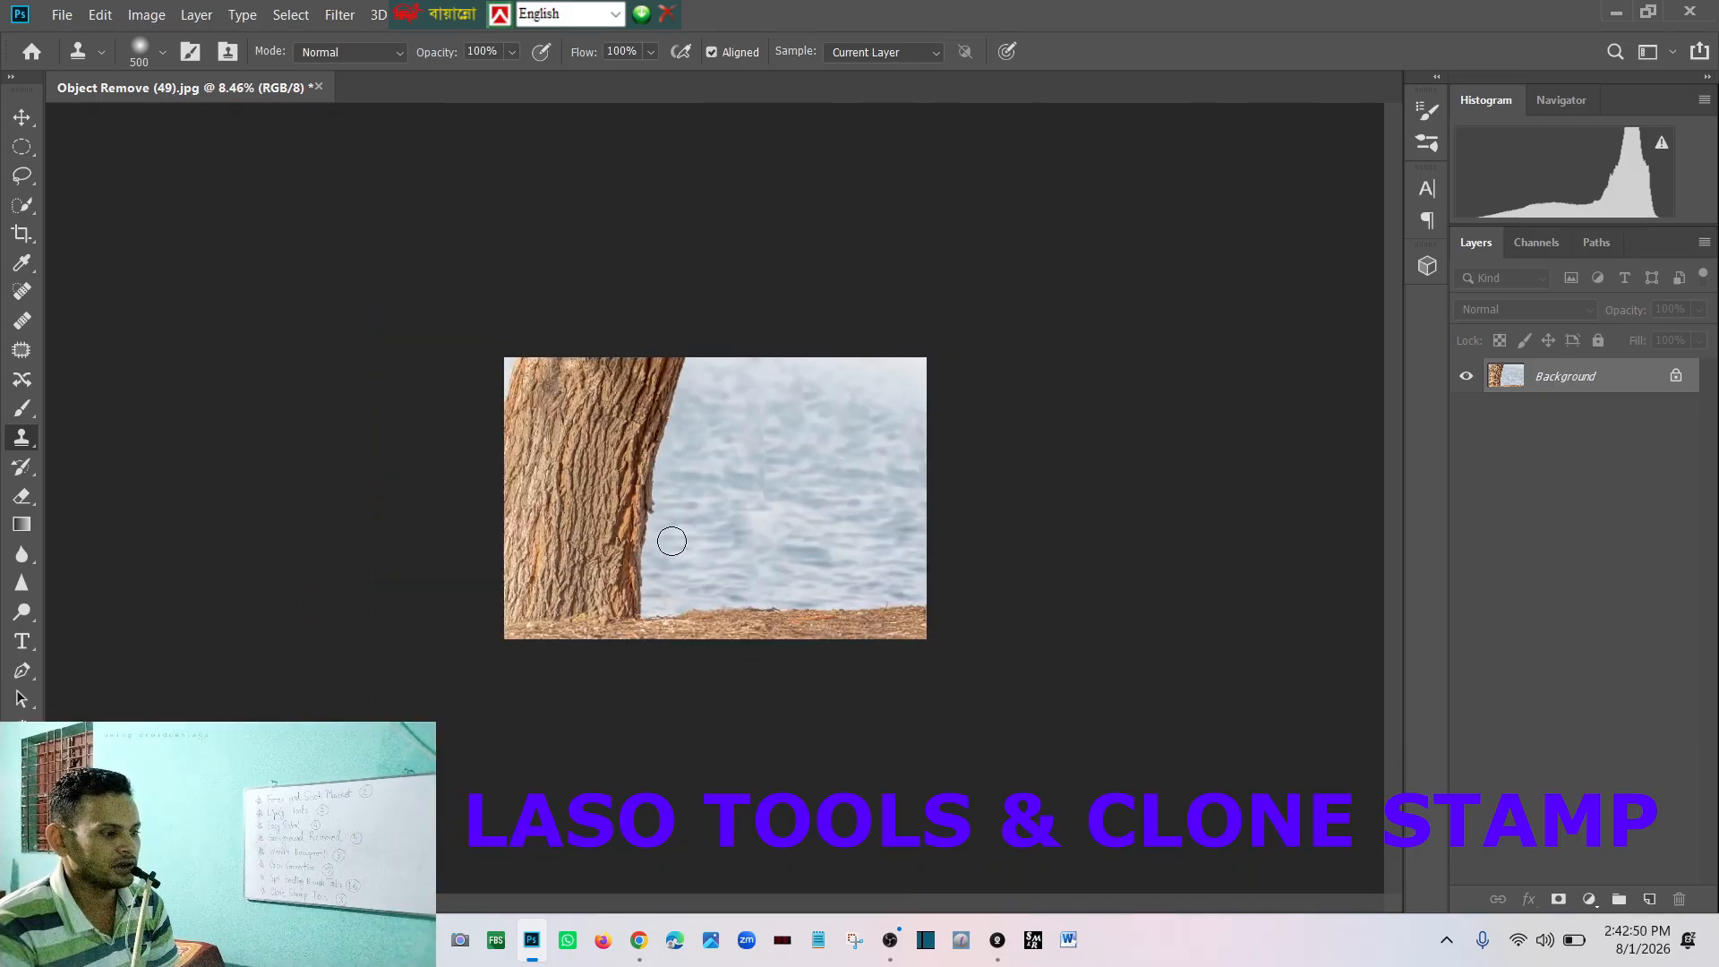
scroll(672, 541, "up", 2)
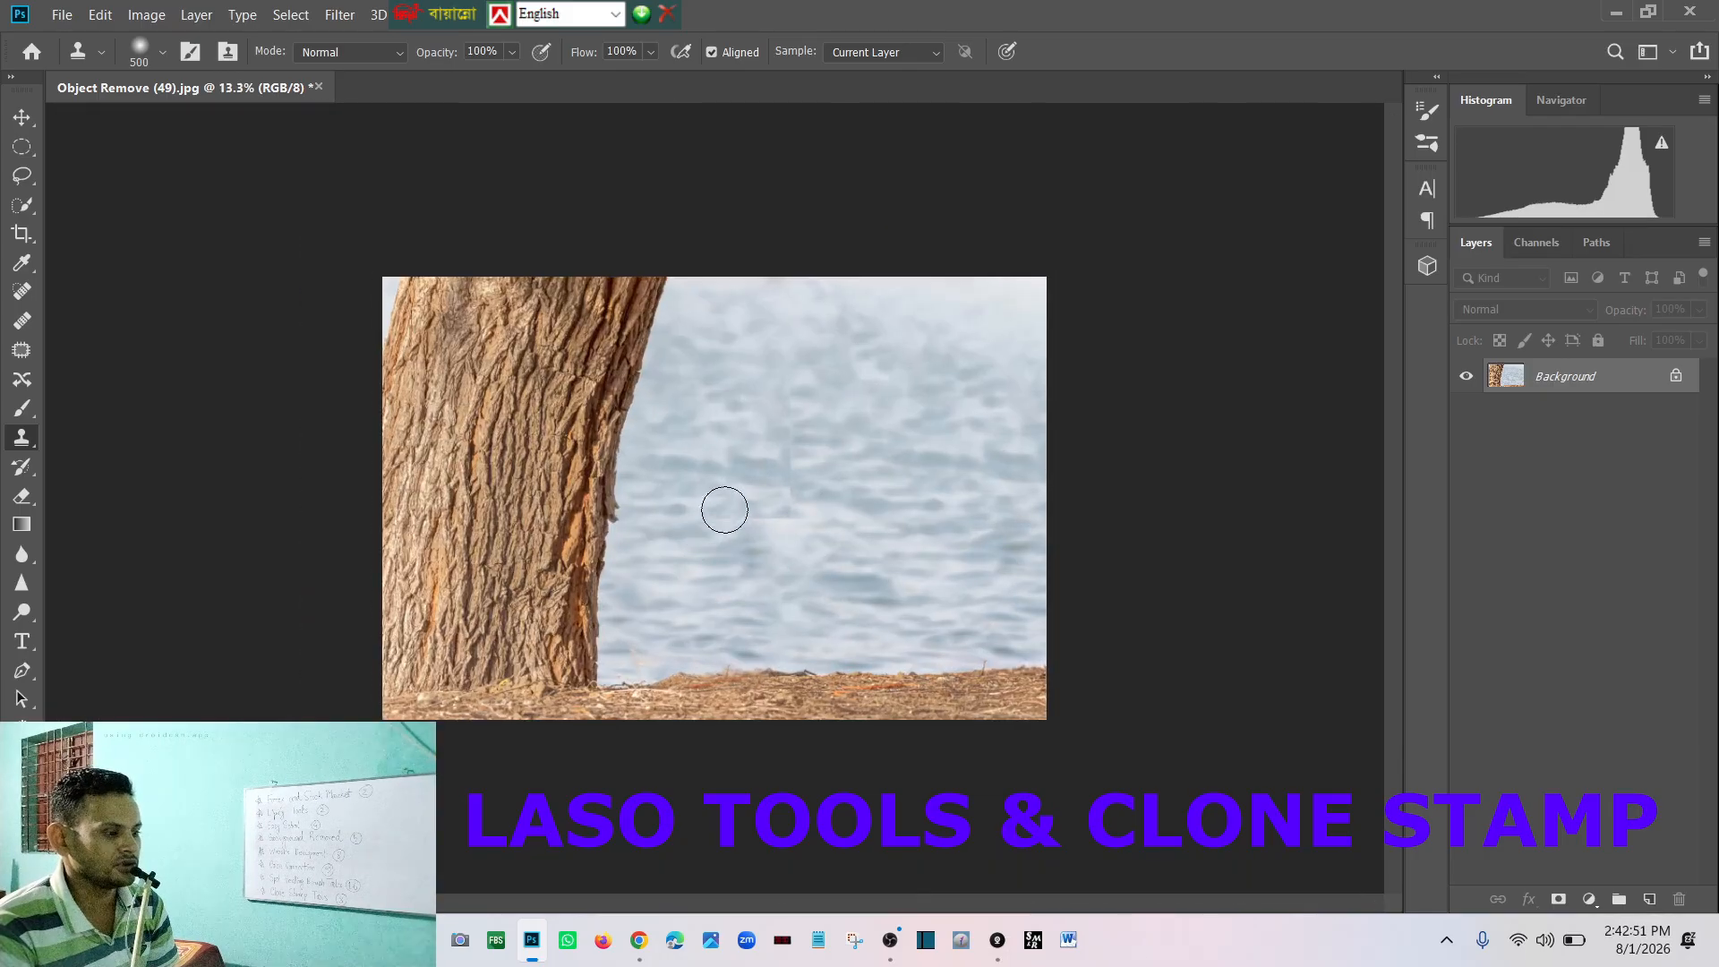
Step: Close Object Remove (49).jpg without saving and minimize the Photoshop and Object Remove folder windows
left_click(319, 87)
left_click(897, 362)
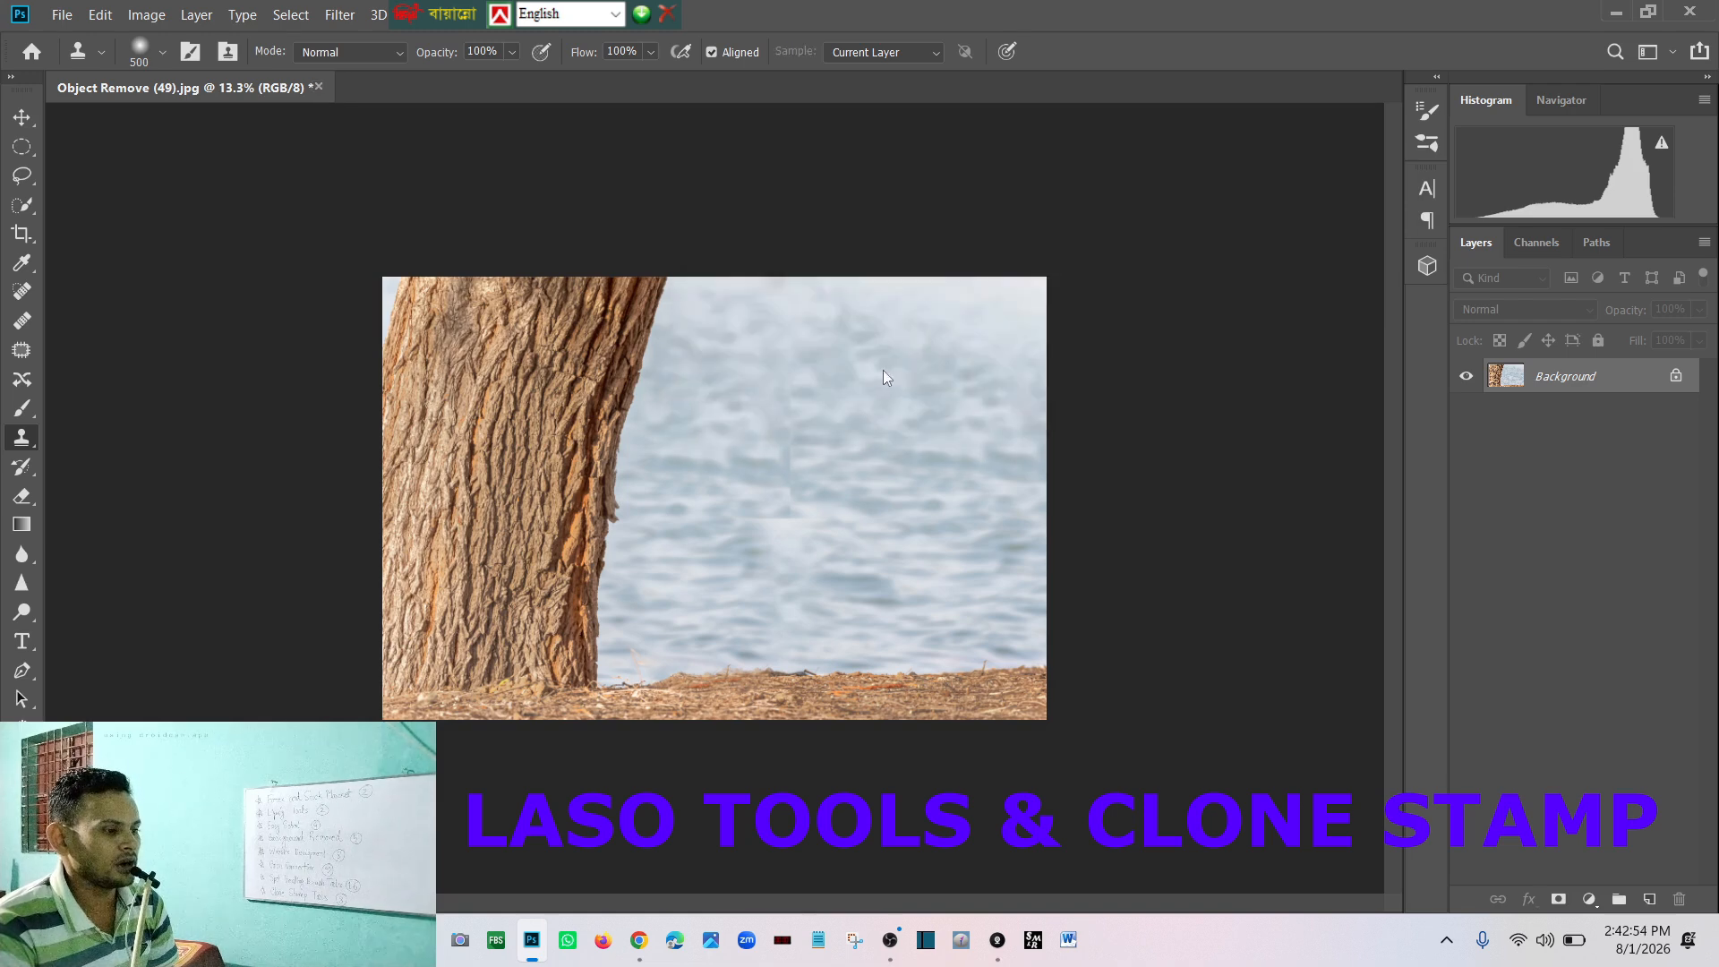
left_click(1647, 12)
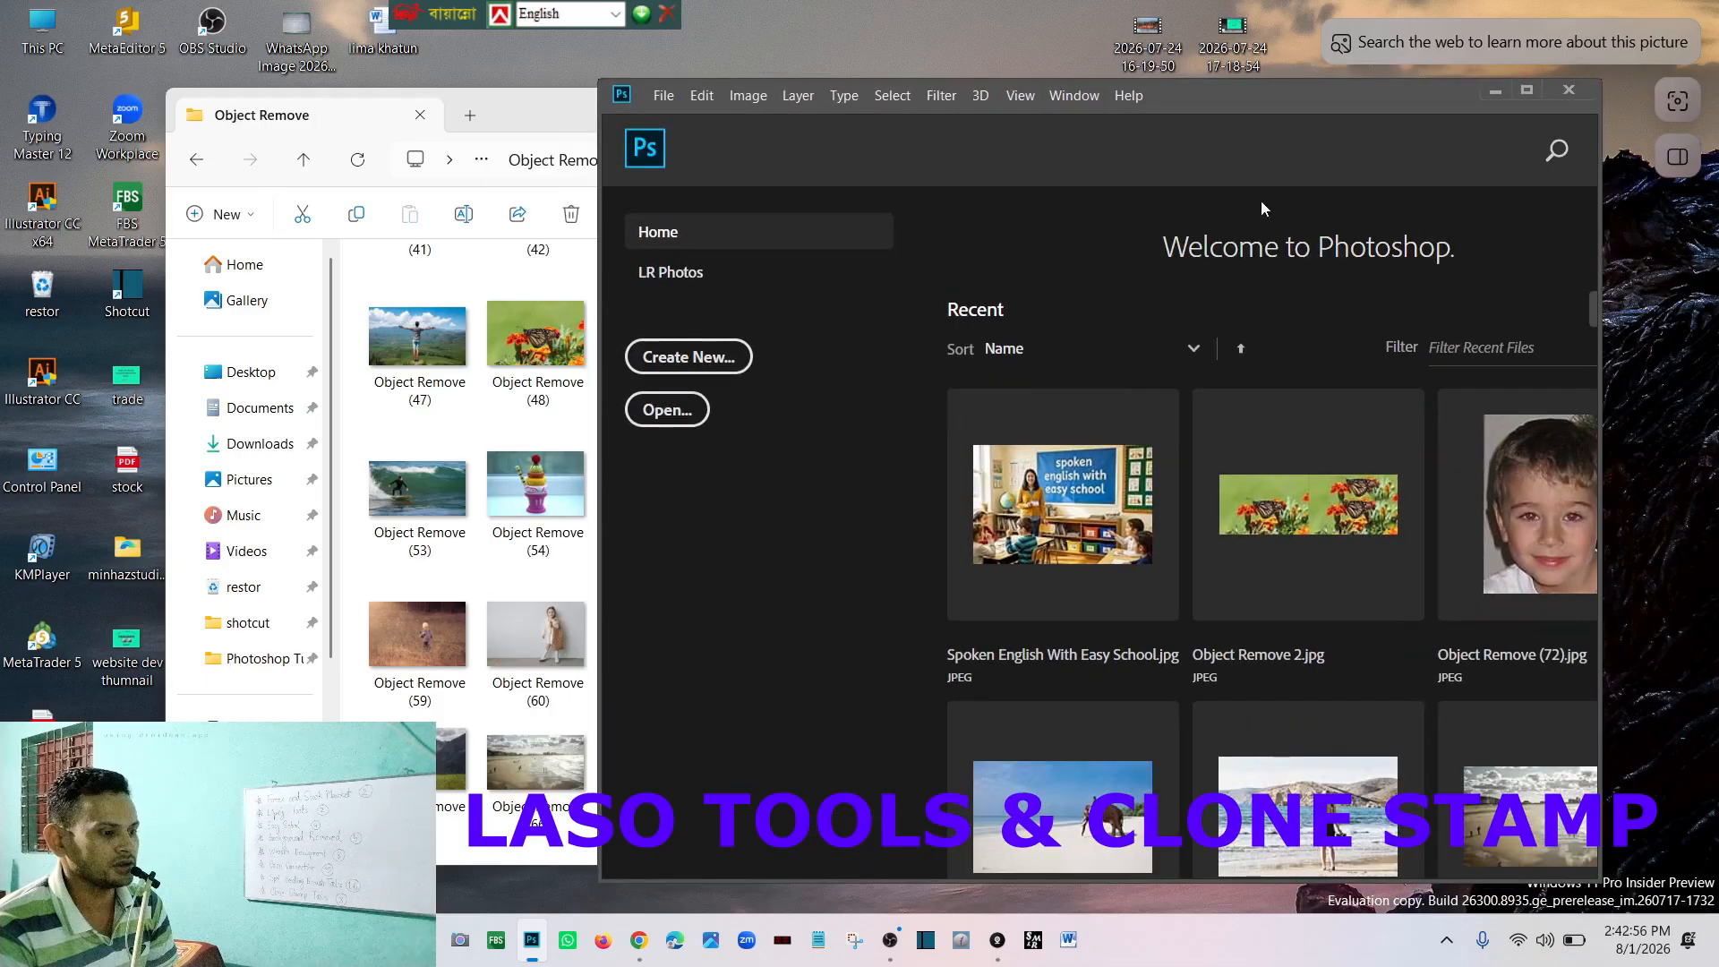
left_click(540, 108)
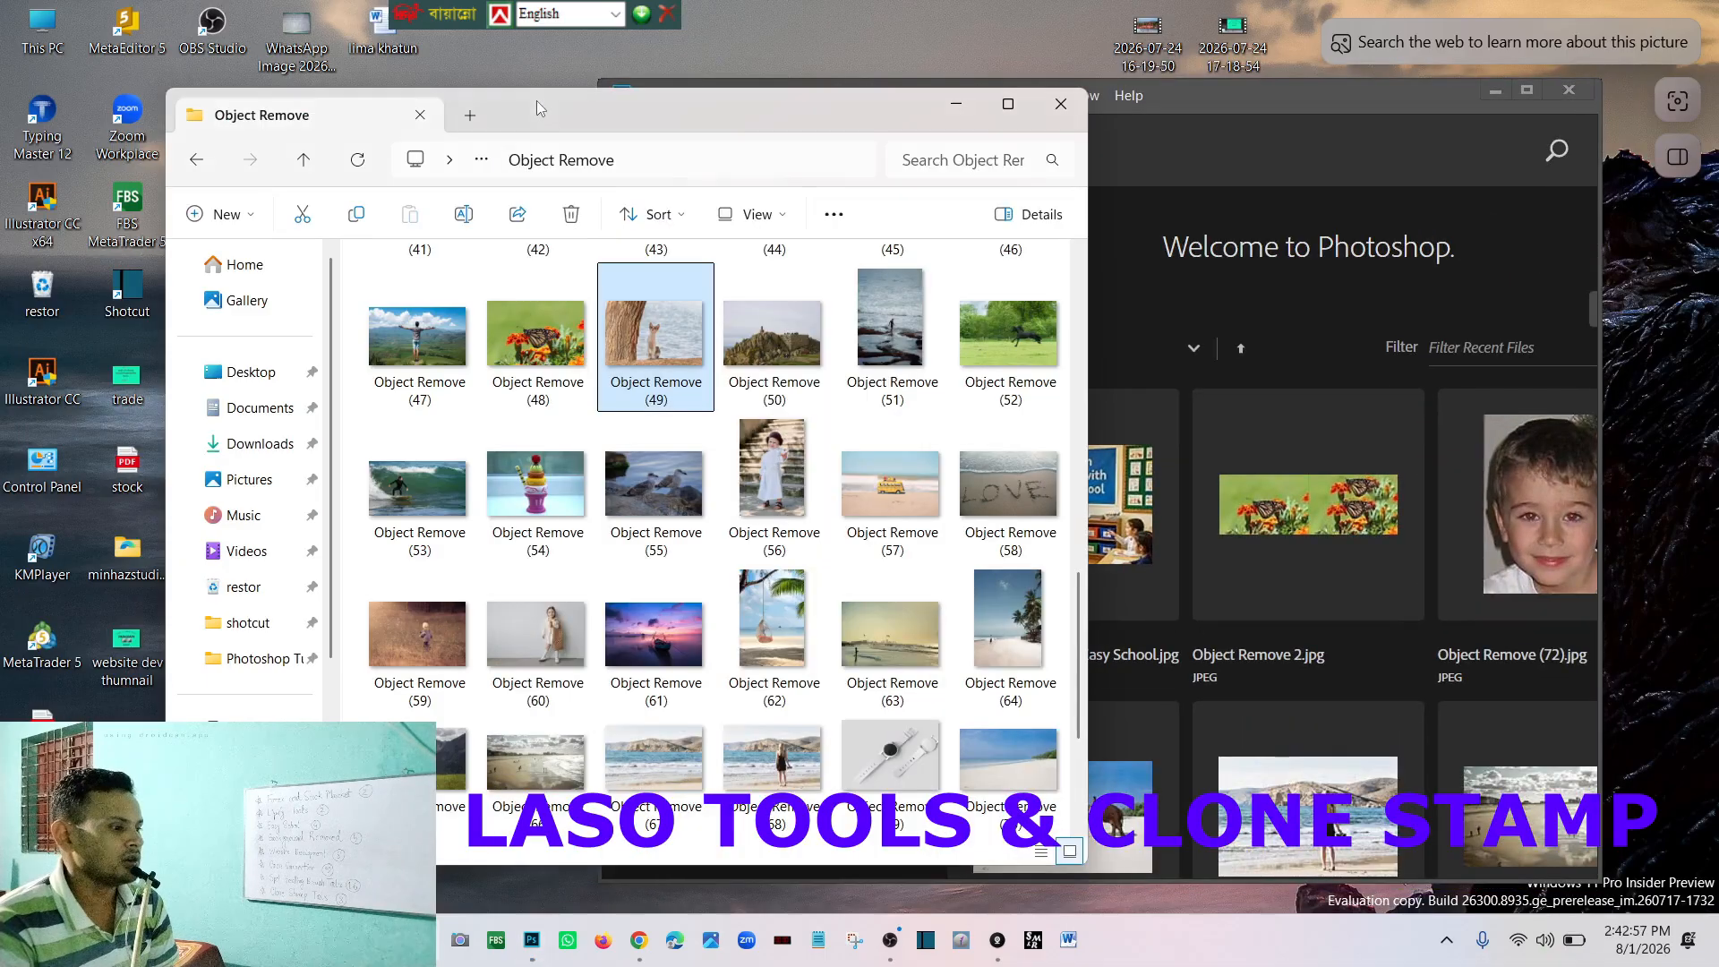
left_click(956, 106)
left_click(1495, 91)
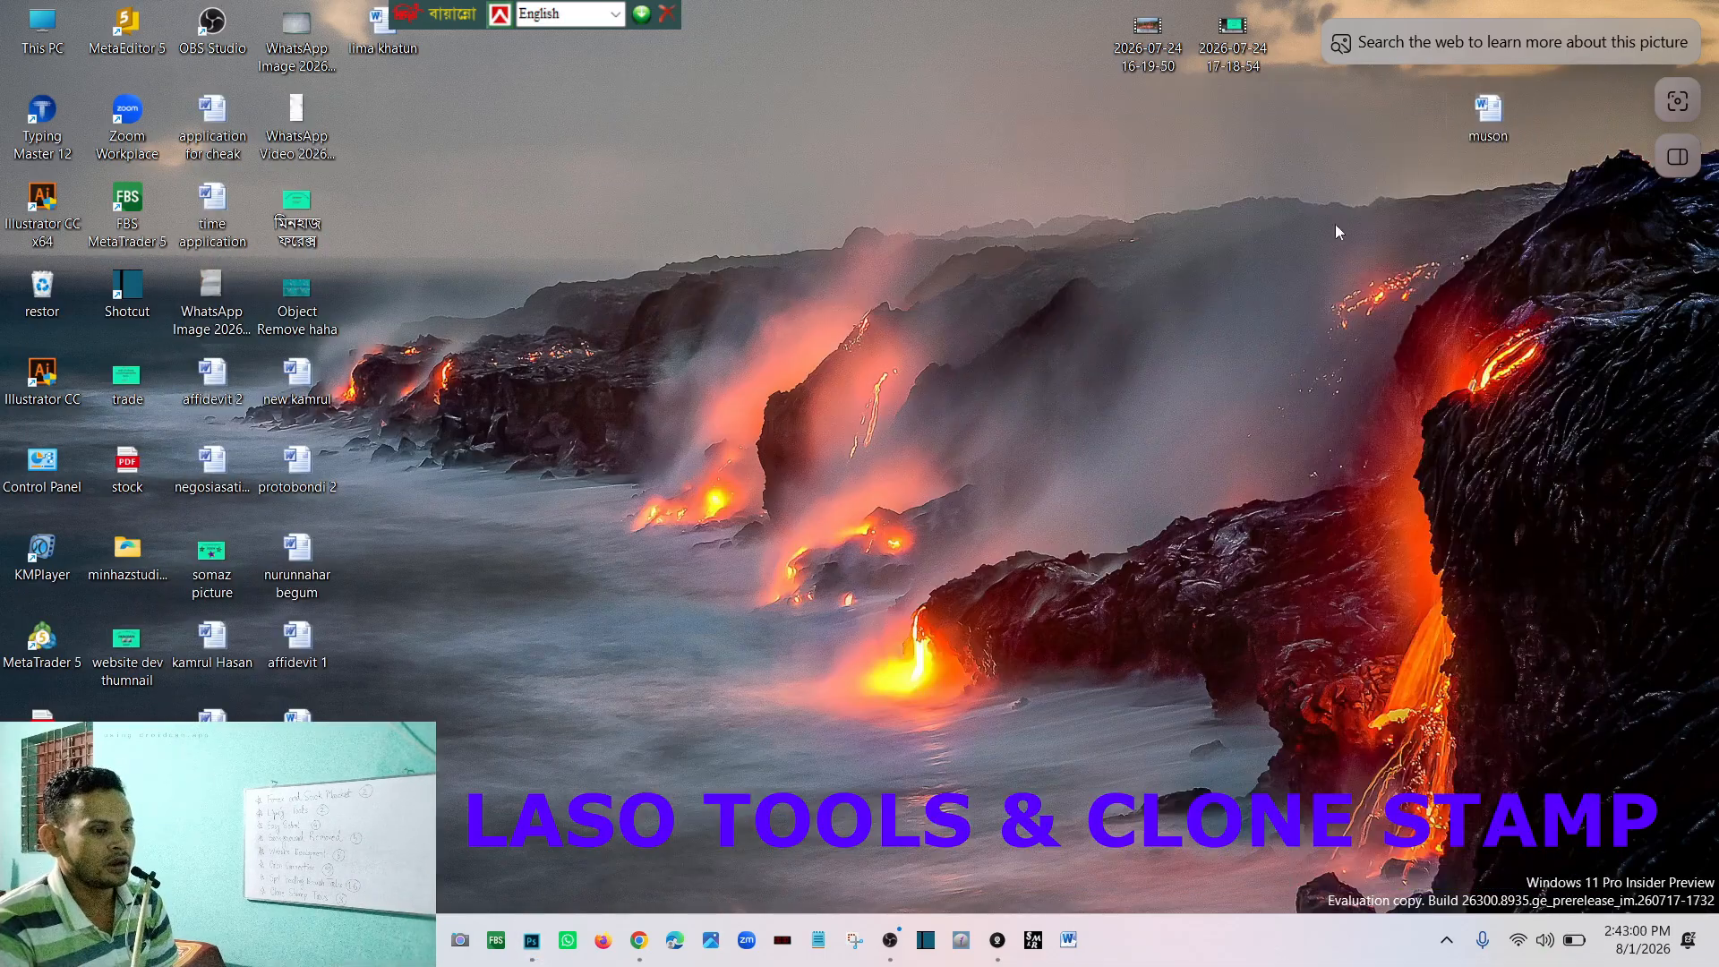
right_click(856, 240)
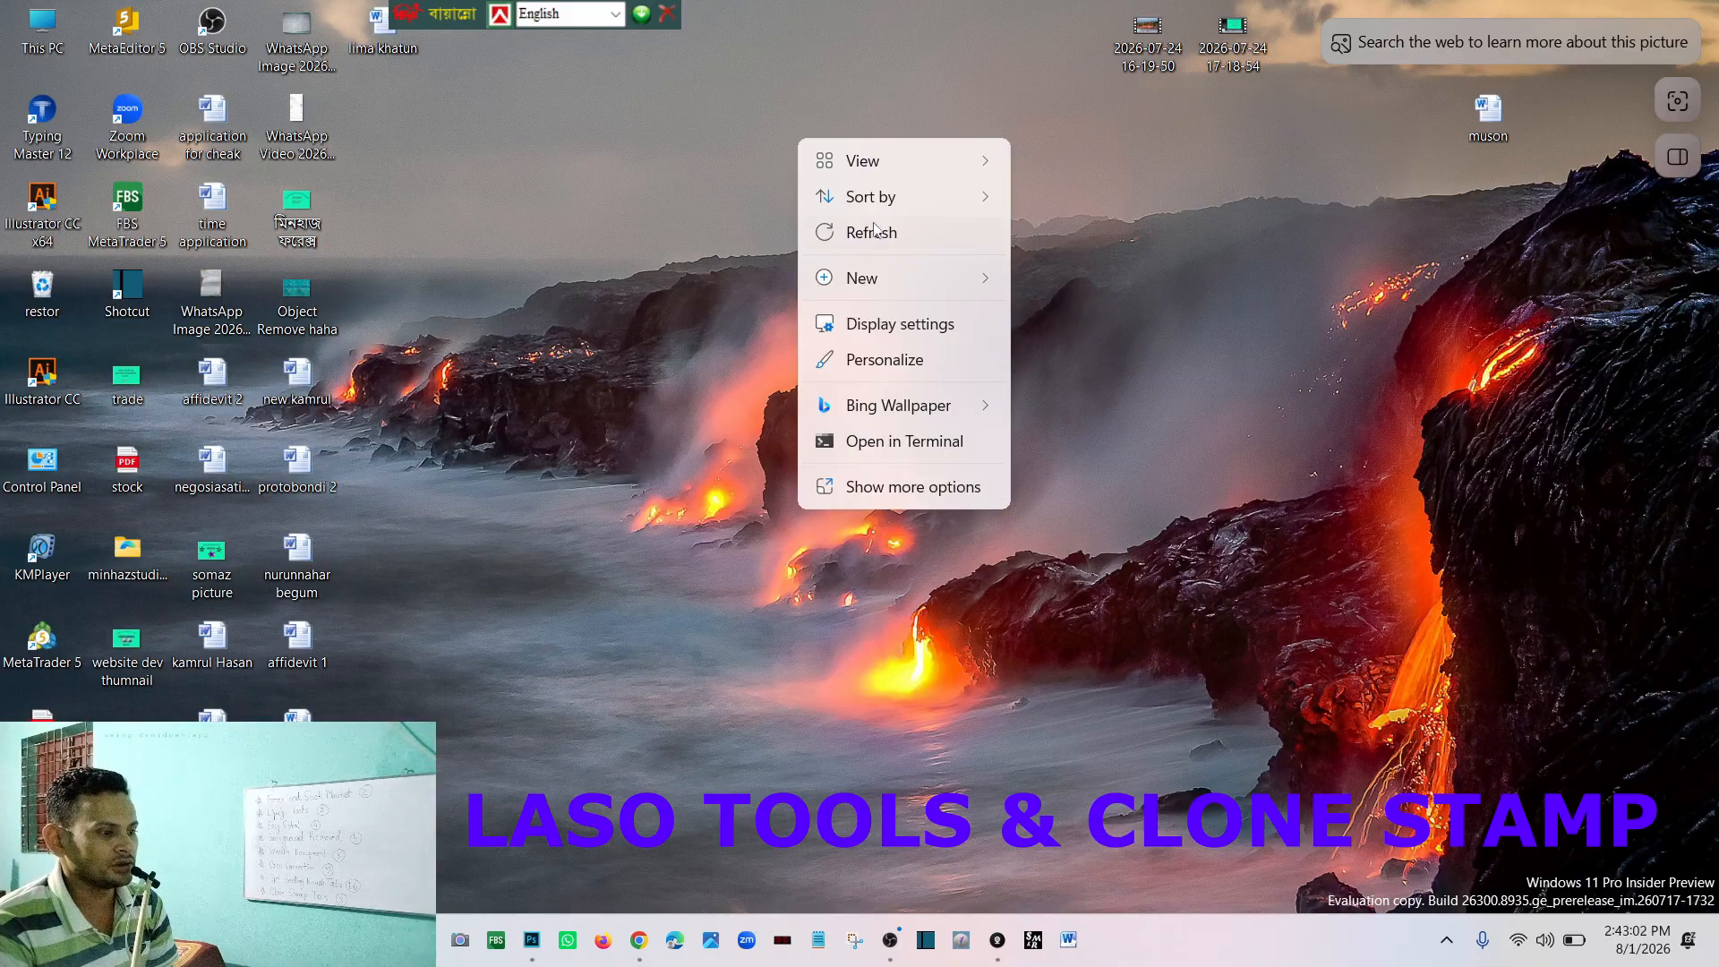
left_click(761, 94)
right_click(855, 202)
left_click(854, 198)
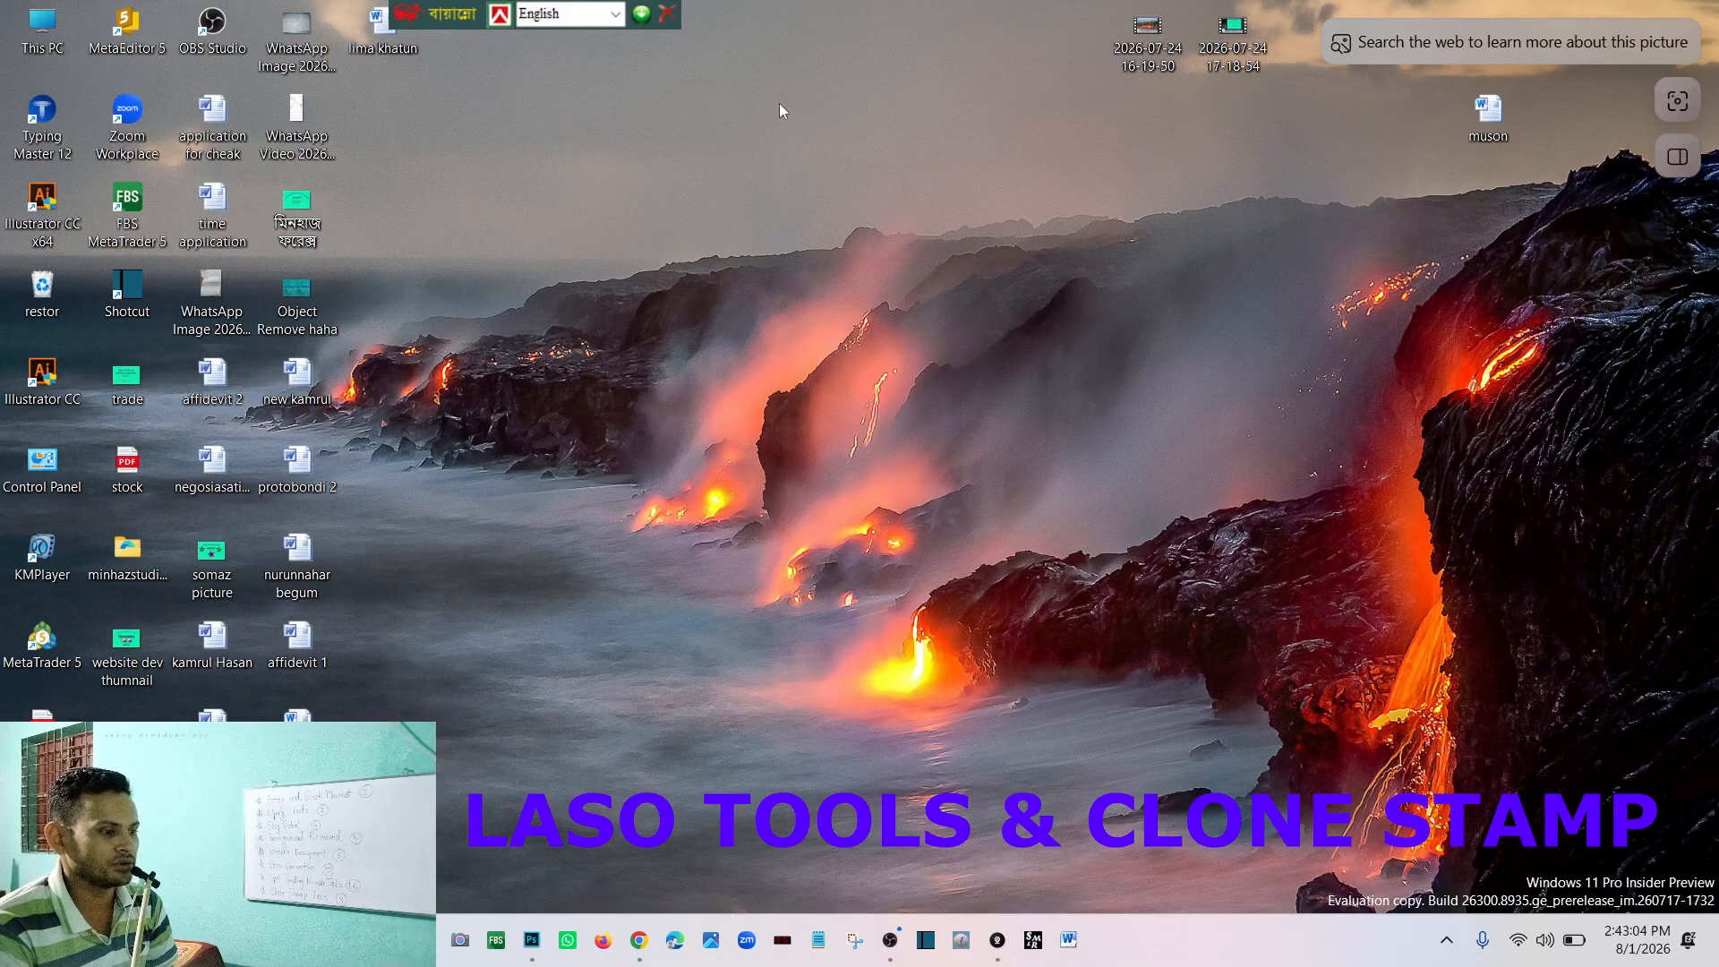
right_click(855, 210)
left_click(860, 205)
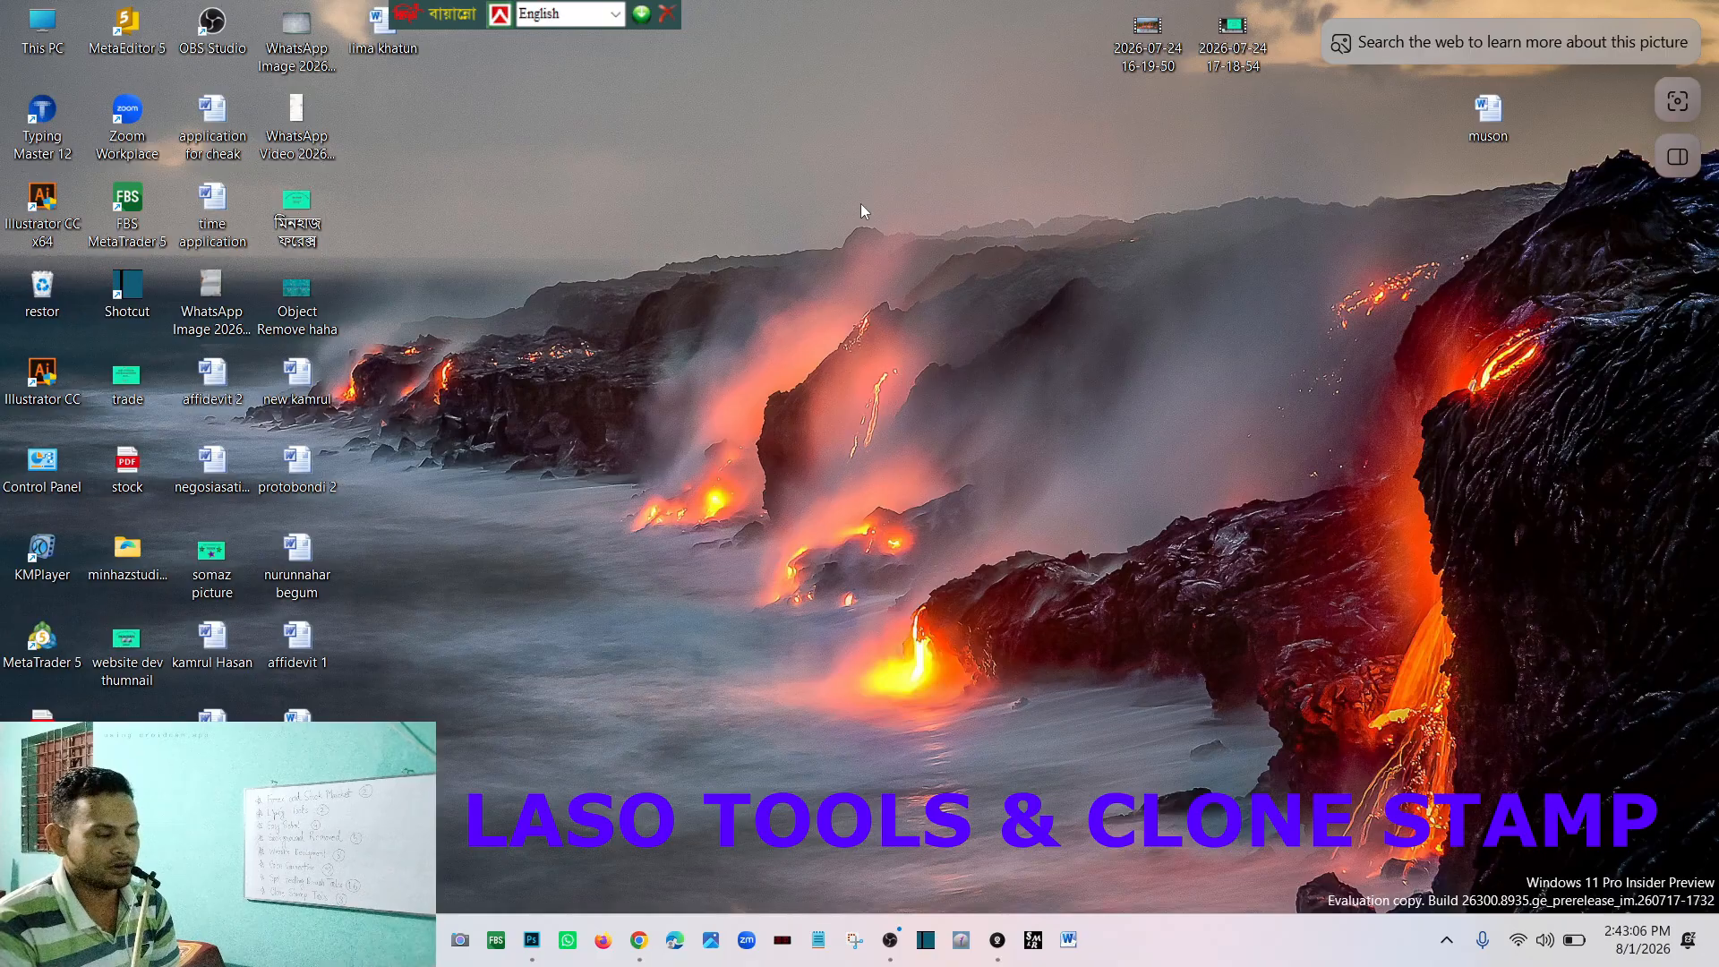